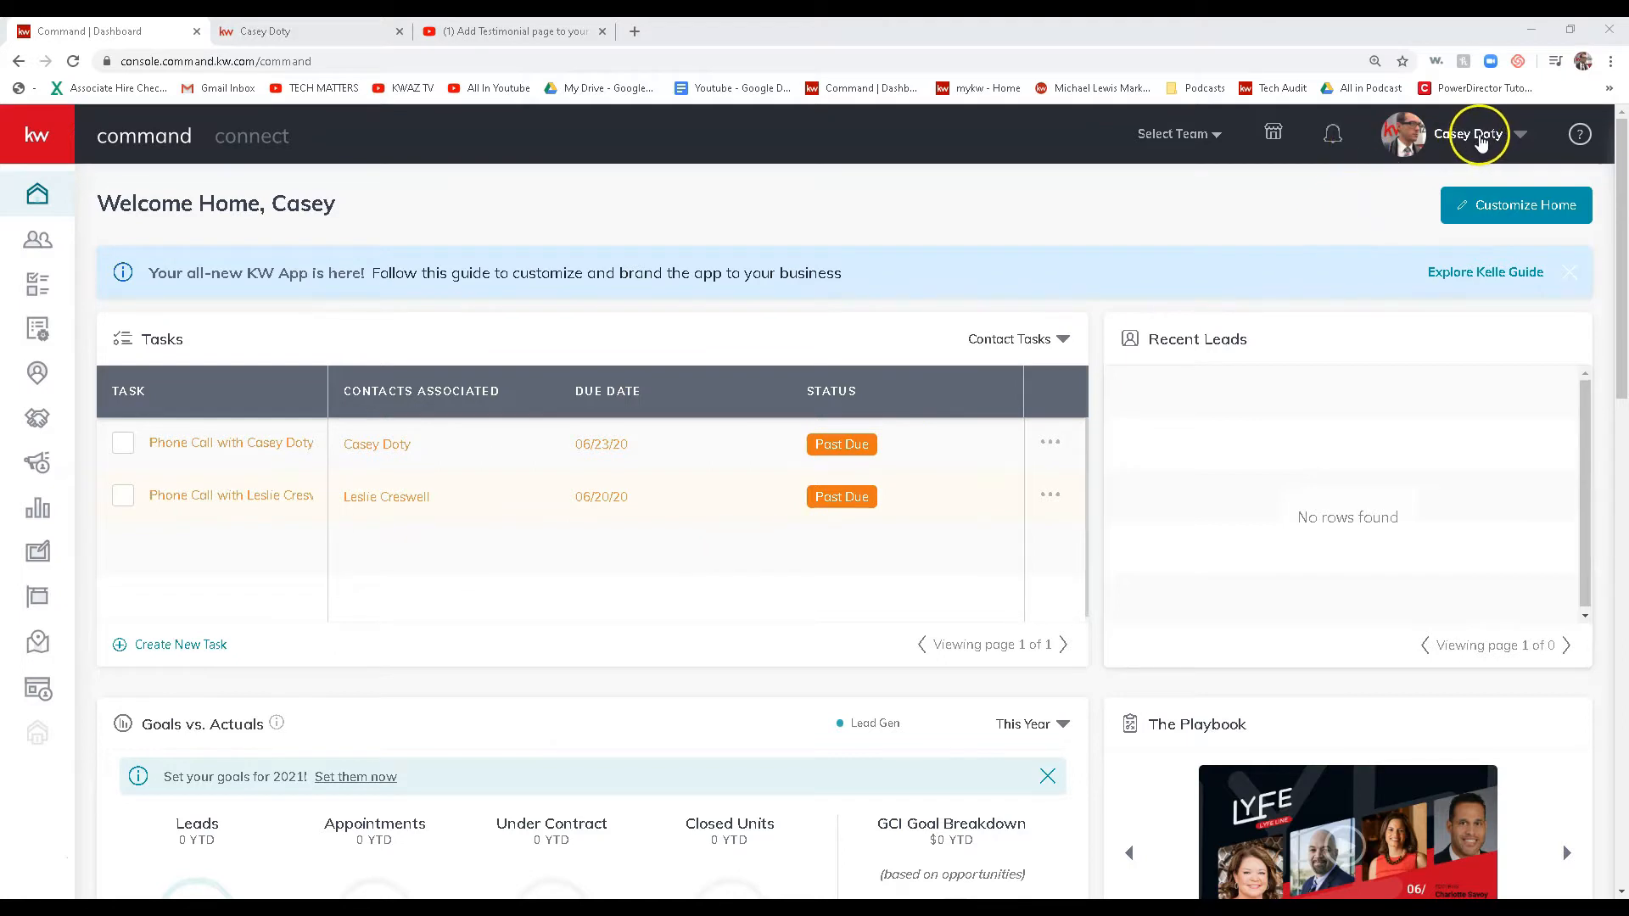
- Open the Marketing Profile page under Settings > Connect Settings
{"action": "left_click", "coordinate": [1469, 144]}
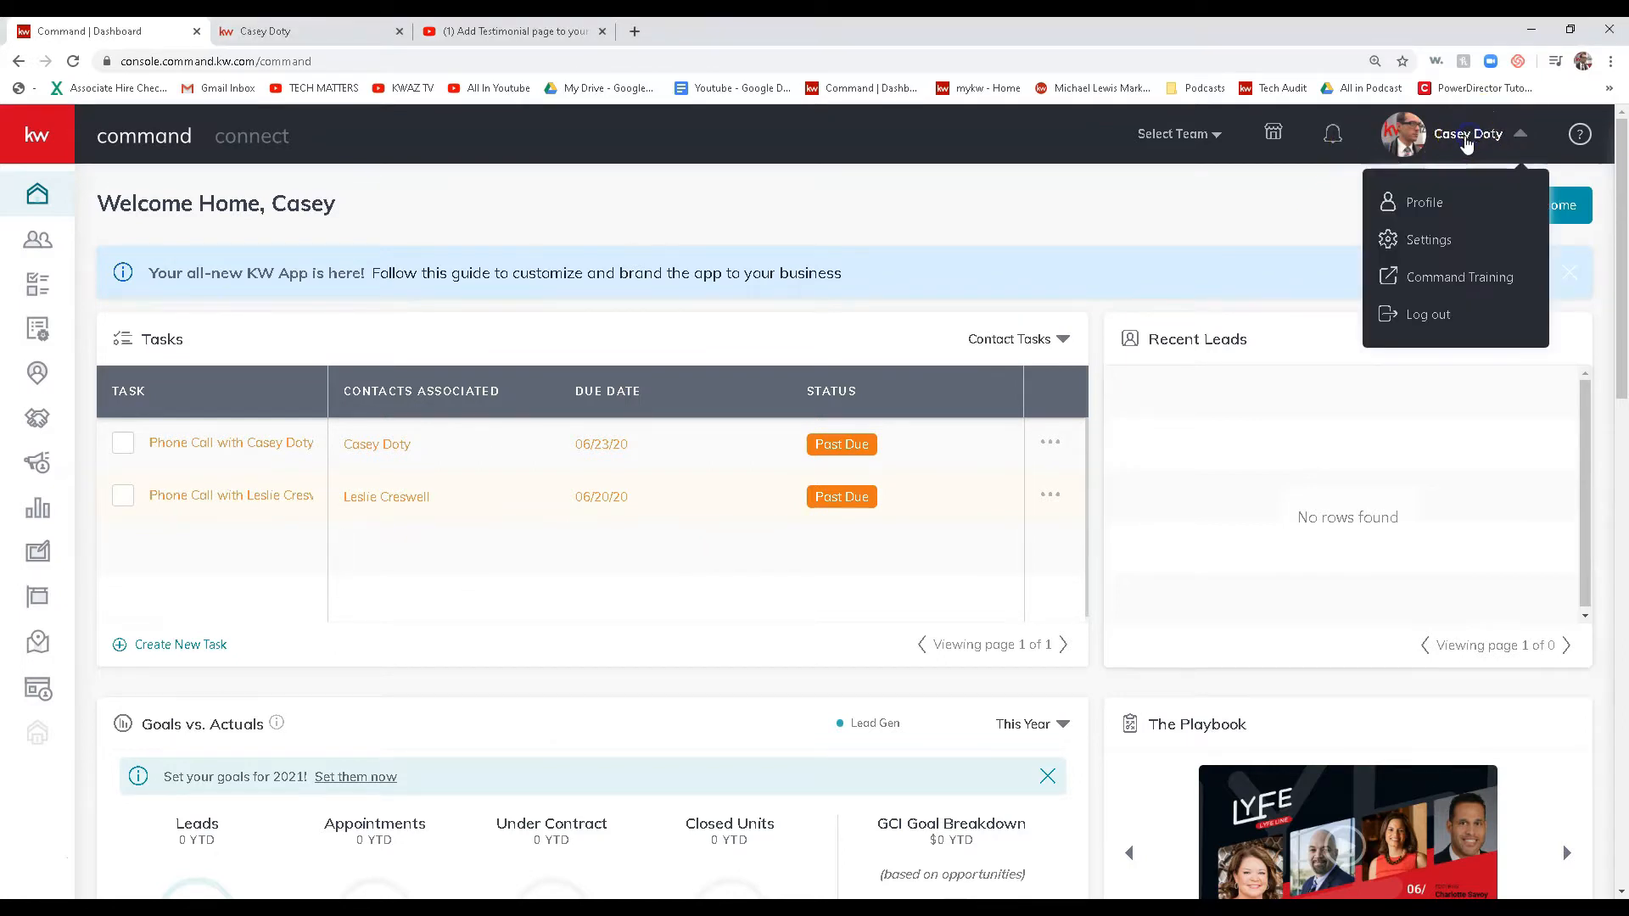
{"action": "left_click", "coordinate": [1412, 242]}
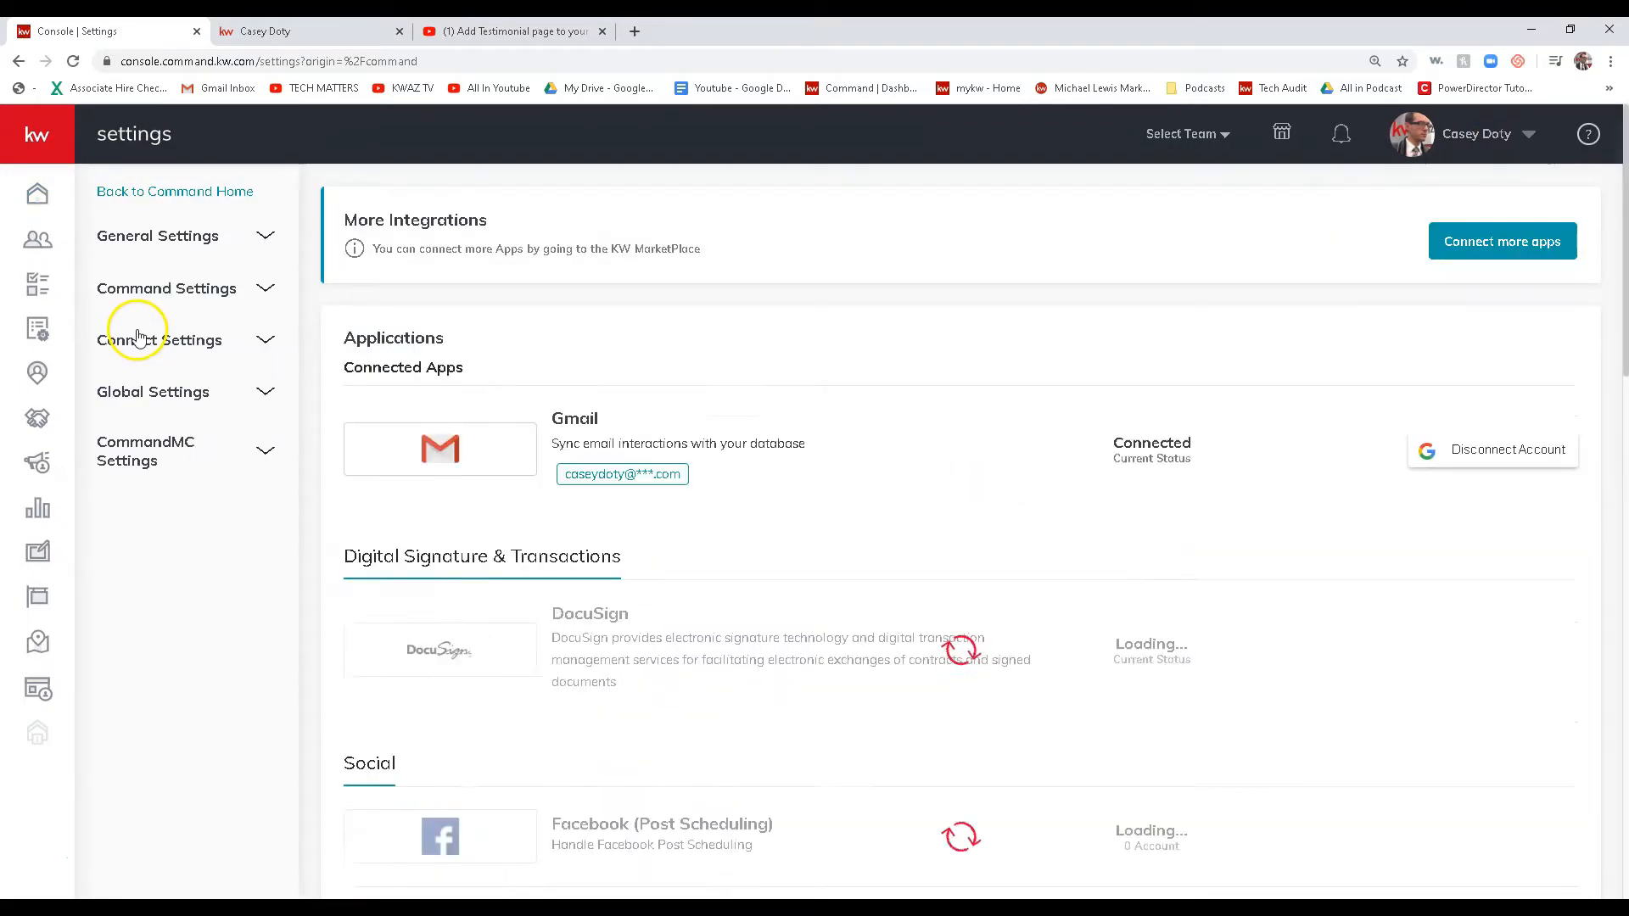
{"action": "left_click", "coordinate": [164, 345]}
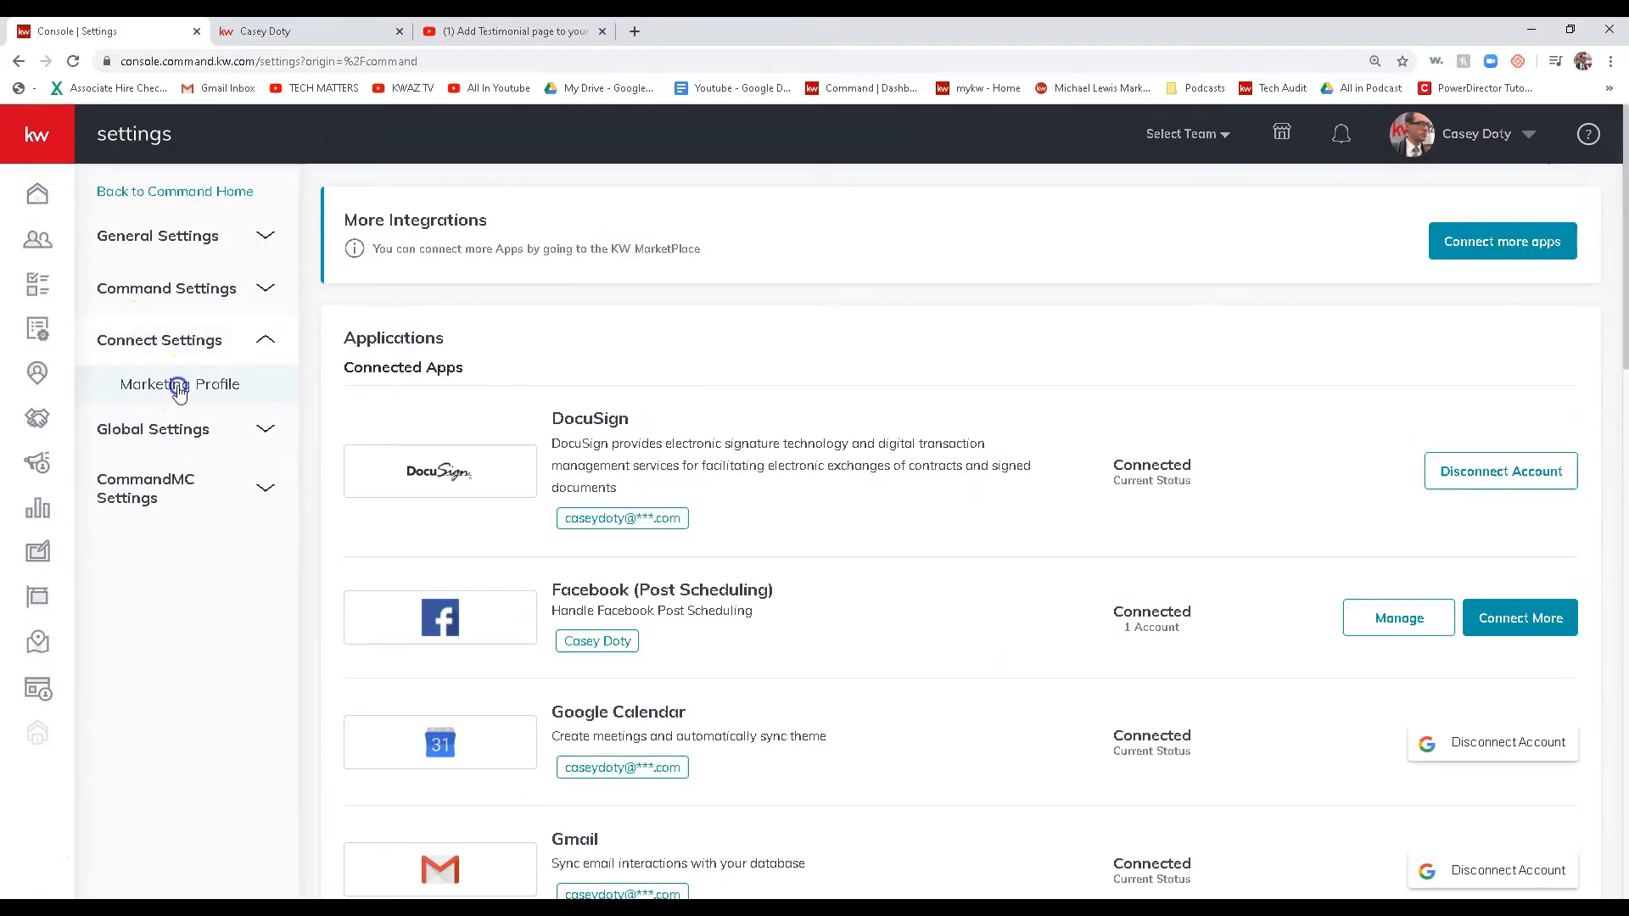
{"action": "left_click", "coordinate": [178, 379]}
- Scroll through the agent photo, team logo, My Details, brokerage and social fields
{"action": "scroll", "coordinate": [908, 516], "scroll_direction": "down", "scroll_amount": 12}
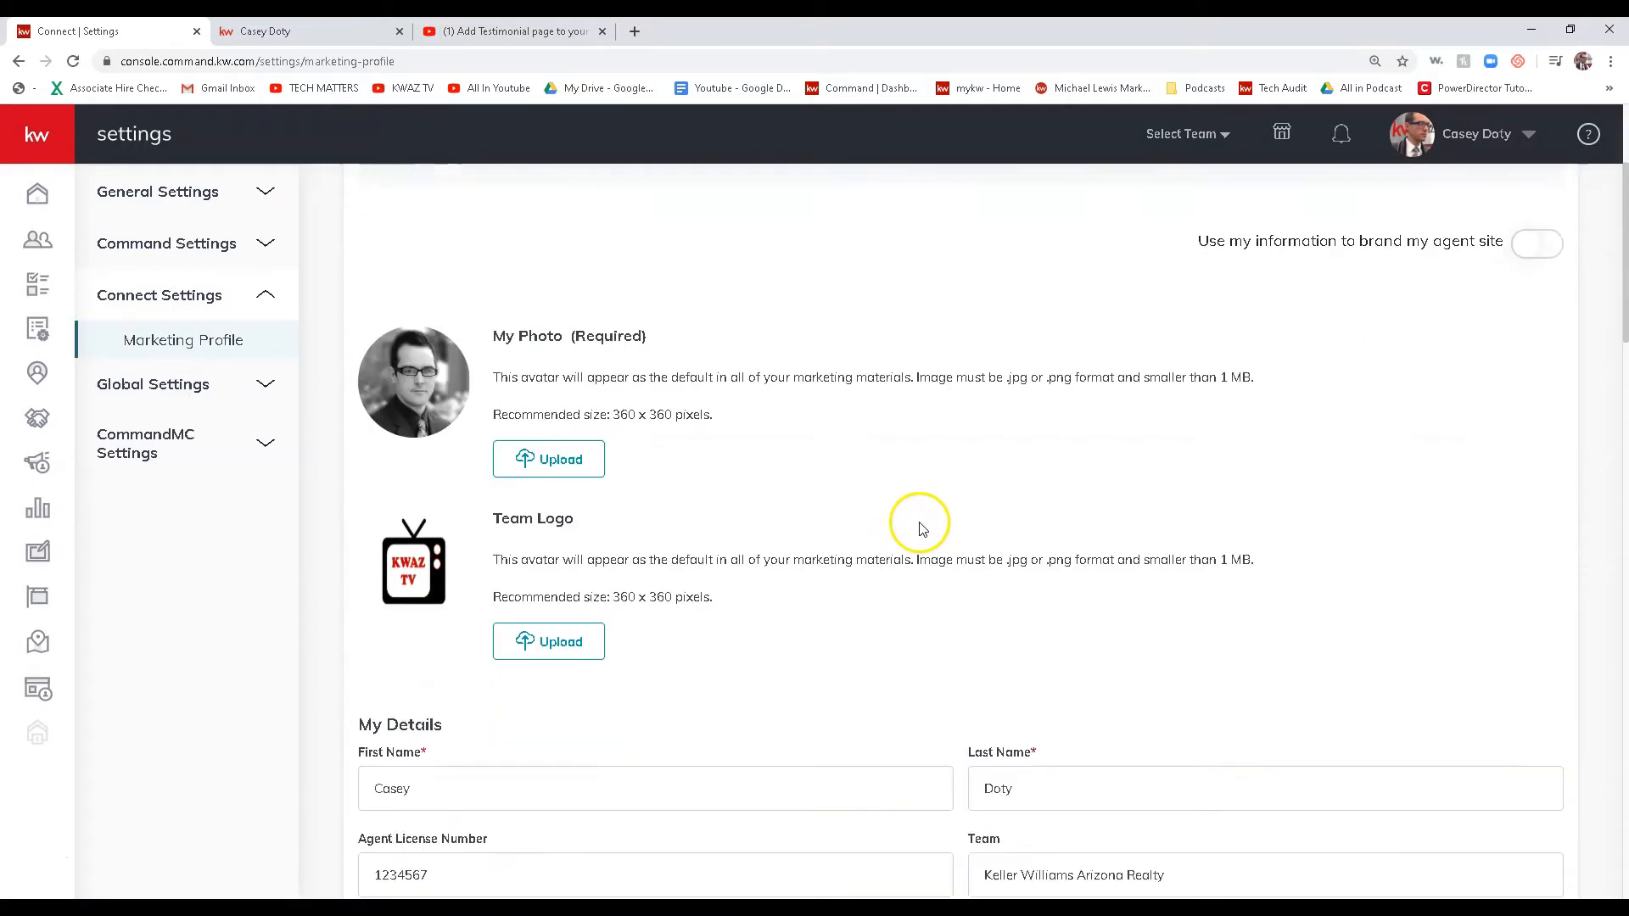
{"action": "scroll", "coordinate": [926, 515], "scroll_direction": "down", "scroll_amount": 15}
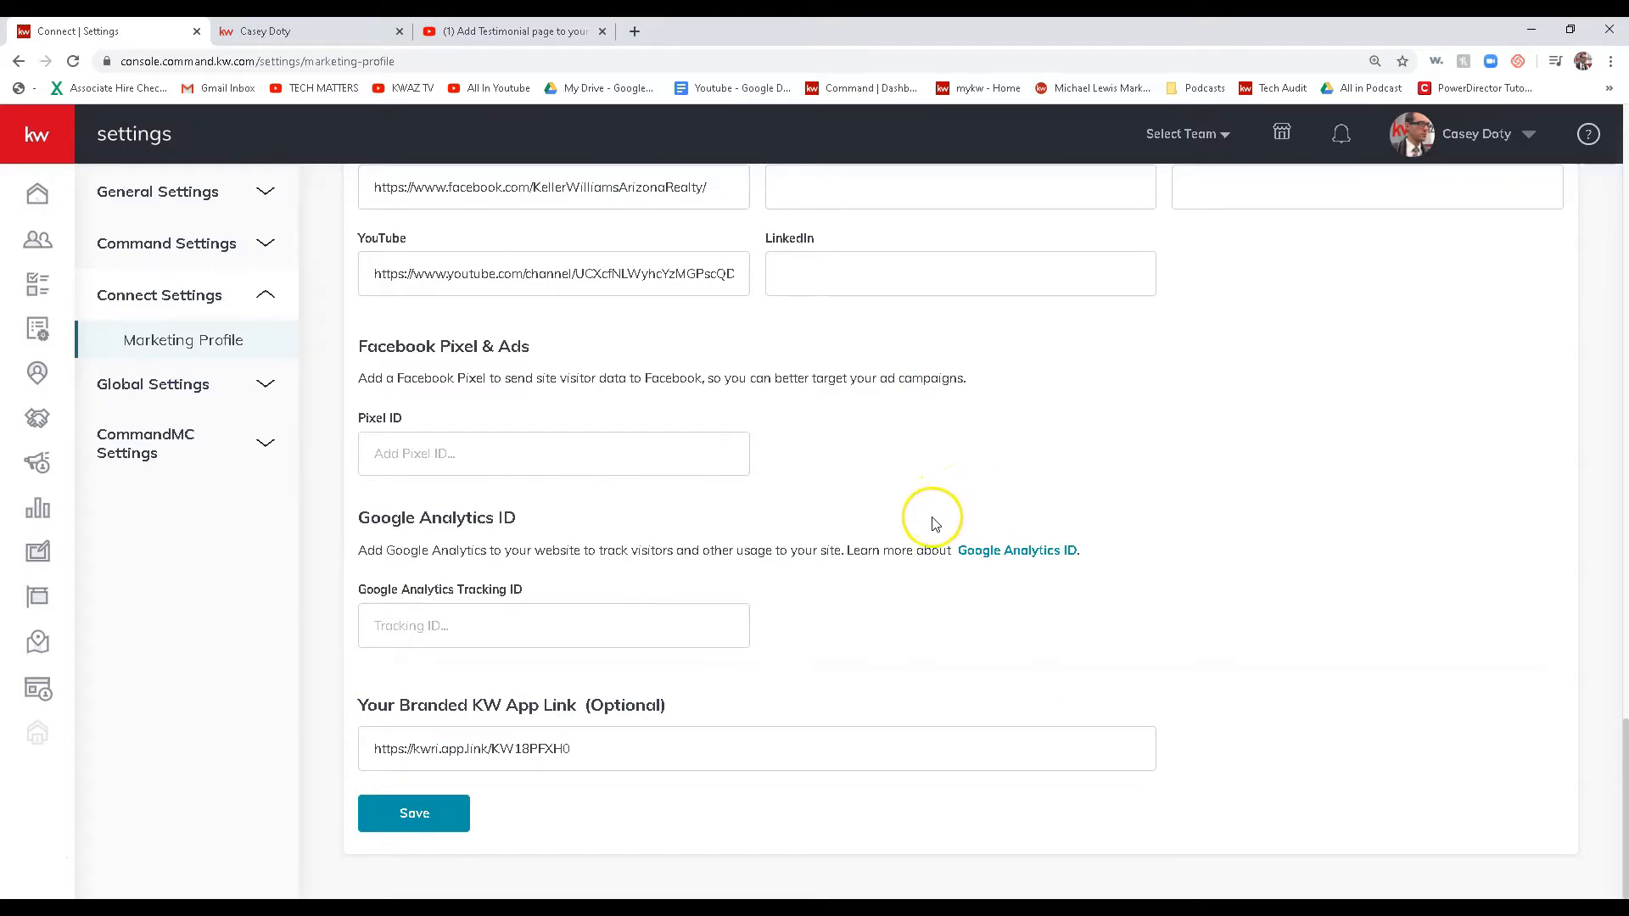
{"action": "scroll", "coordinate": [942, 516], "scroll_direction": "up", "scroll_amount": 4}
{"action": "scroll", "coordinate": [943, 507], "scroll_direction": "up", "scroll_amount": 11}
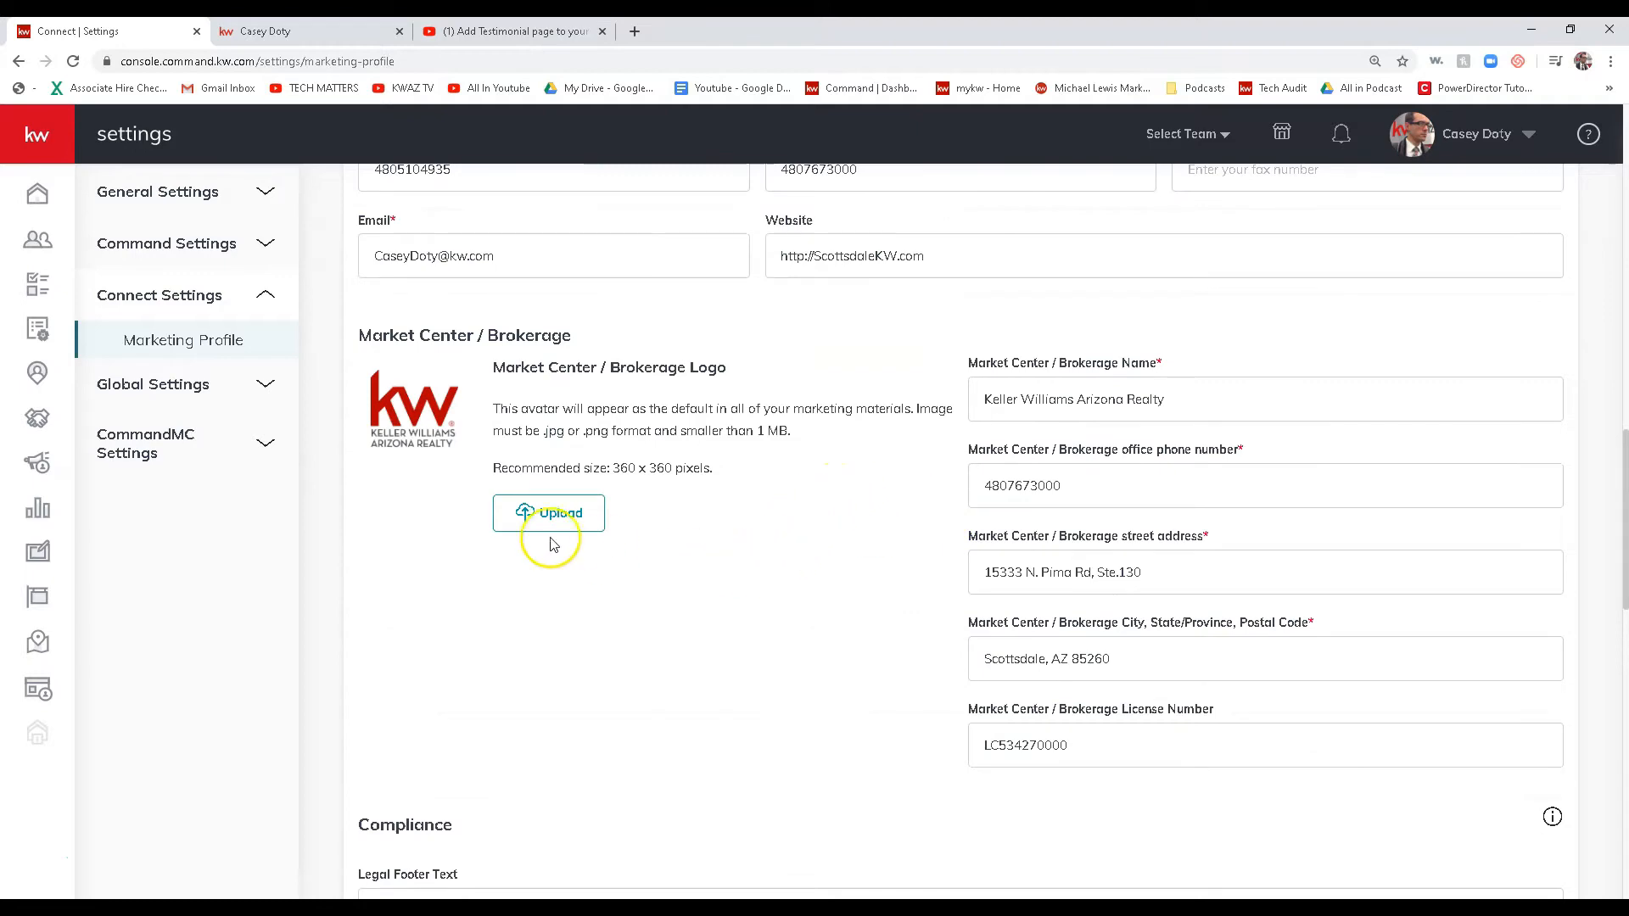
{"action": "scroll", "coordinate": [626, 466], "scroll_direction": "up", "scroll_amount": 14}
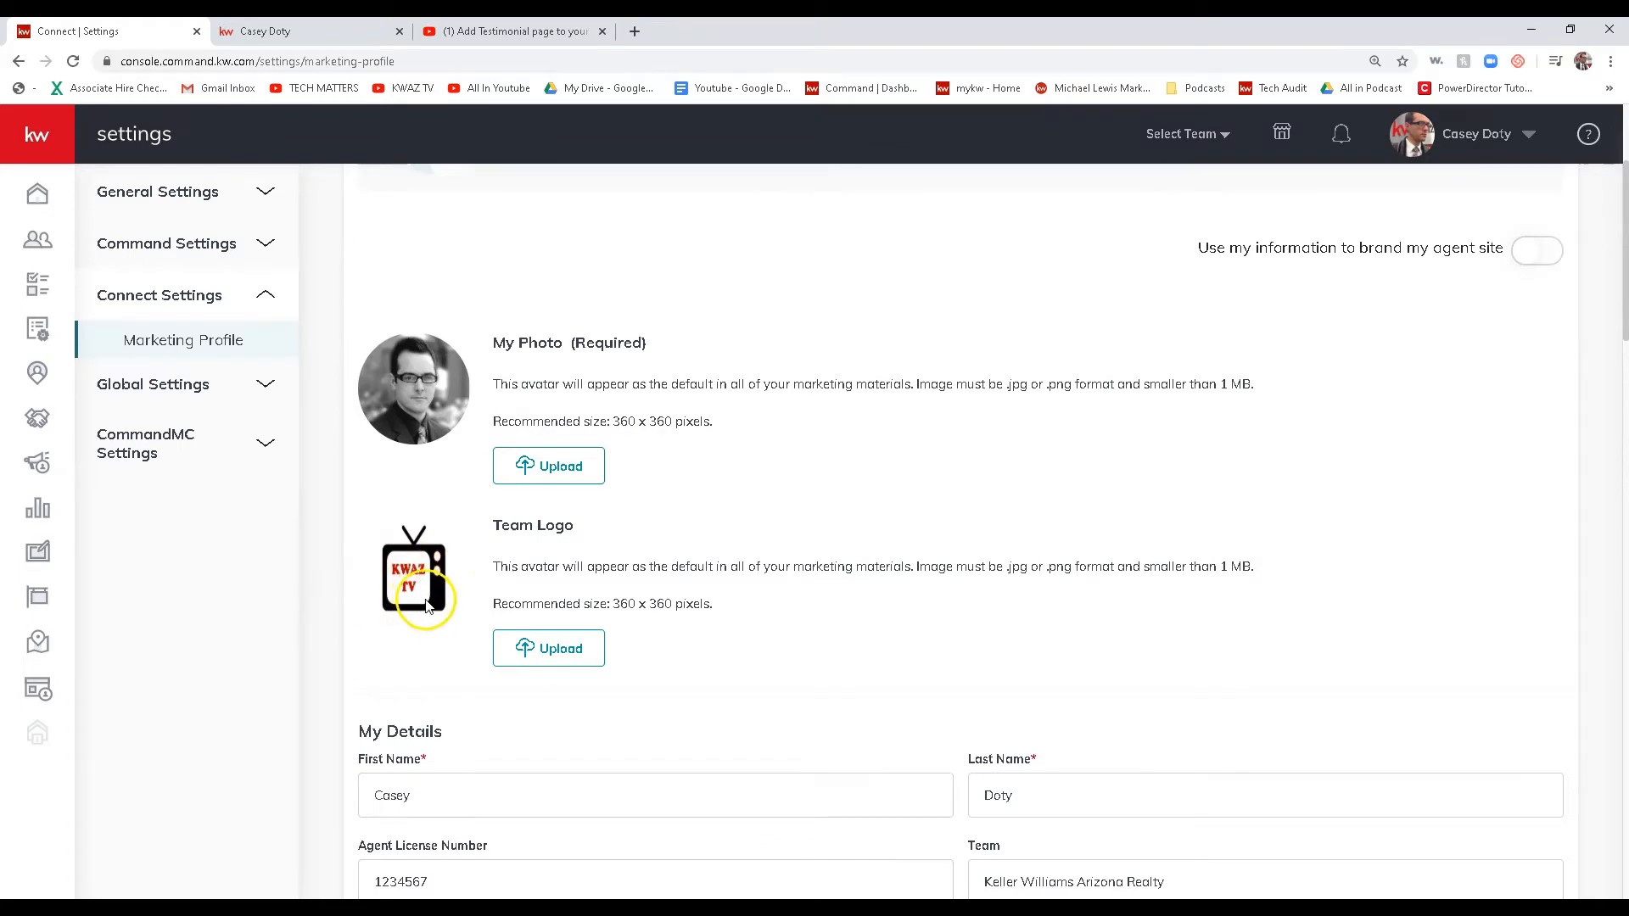
{"action": "scroll", "coordinate": [464, 626], "scroll_direction": "down", "scroll_amount": 4}
{"action": "scroll", "coordinate": [678, 577], "scroll_direction": "down", "scroll_amount": 2}
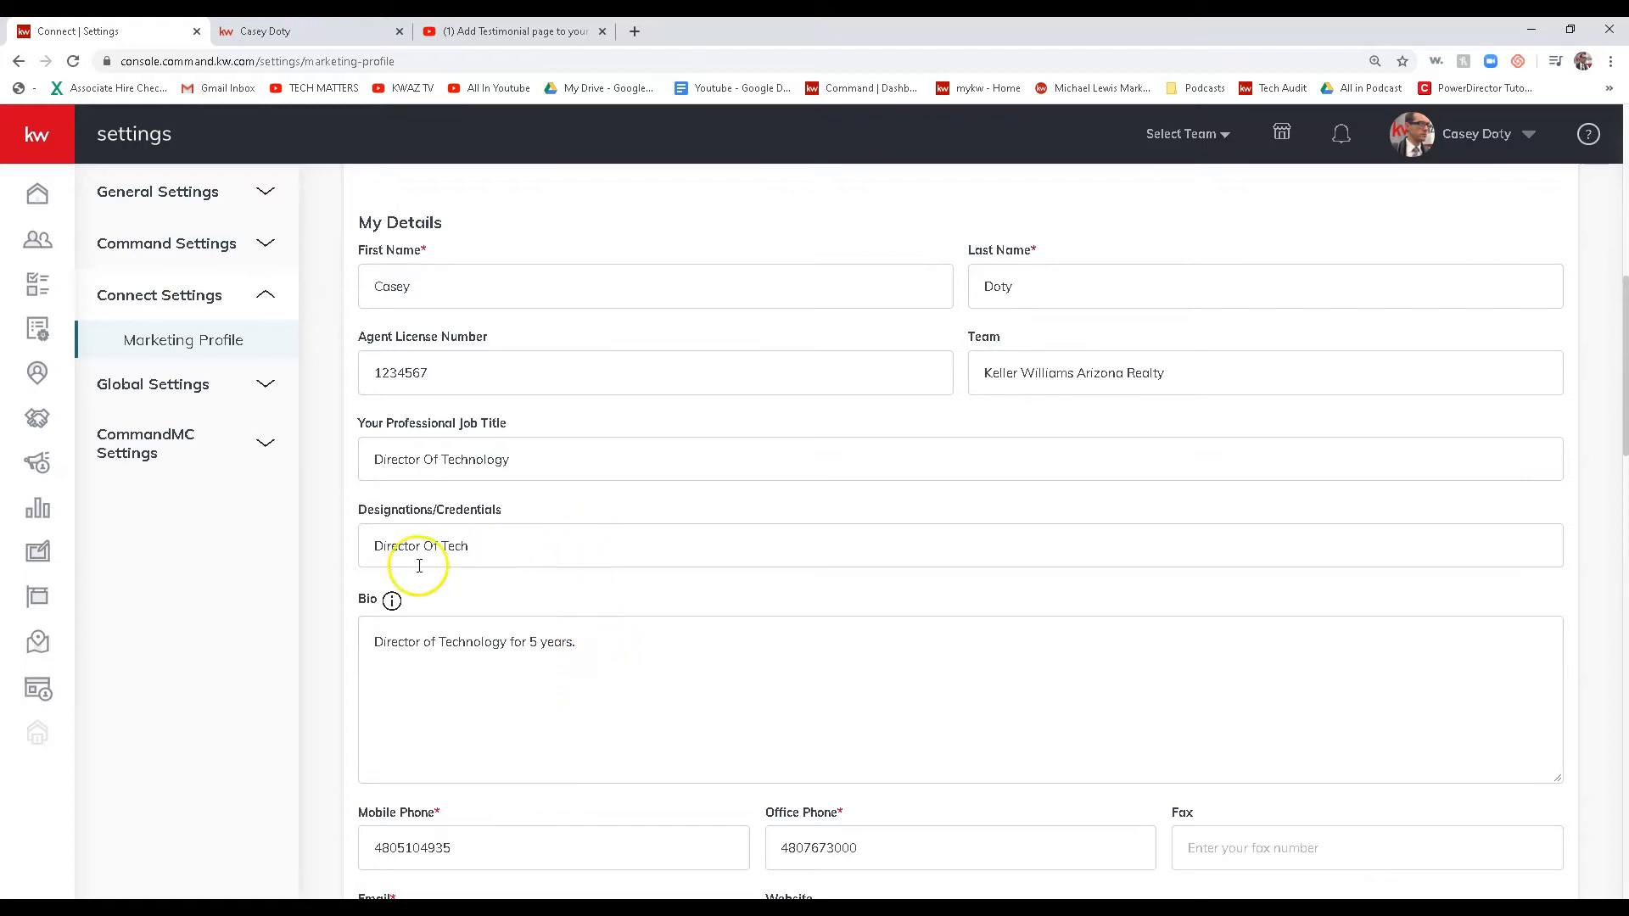
- From Consumer > Configure your Site, submit 'I want to use the new KW Agent Sites'
{"action": "left_click", "coordinate": [35, 692]}
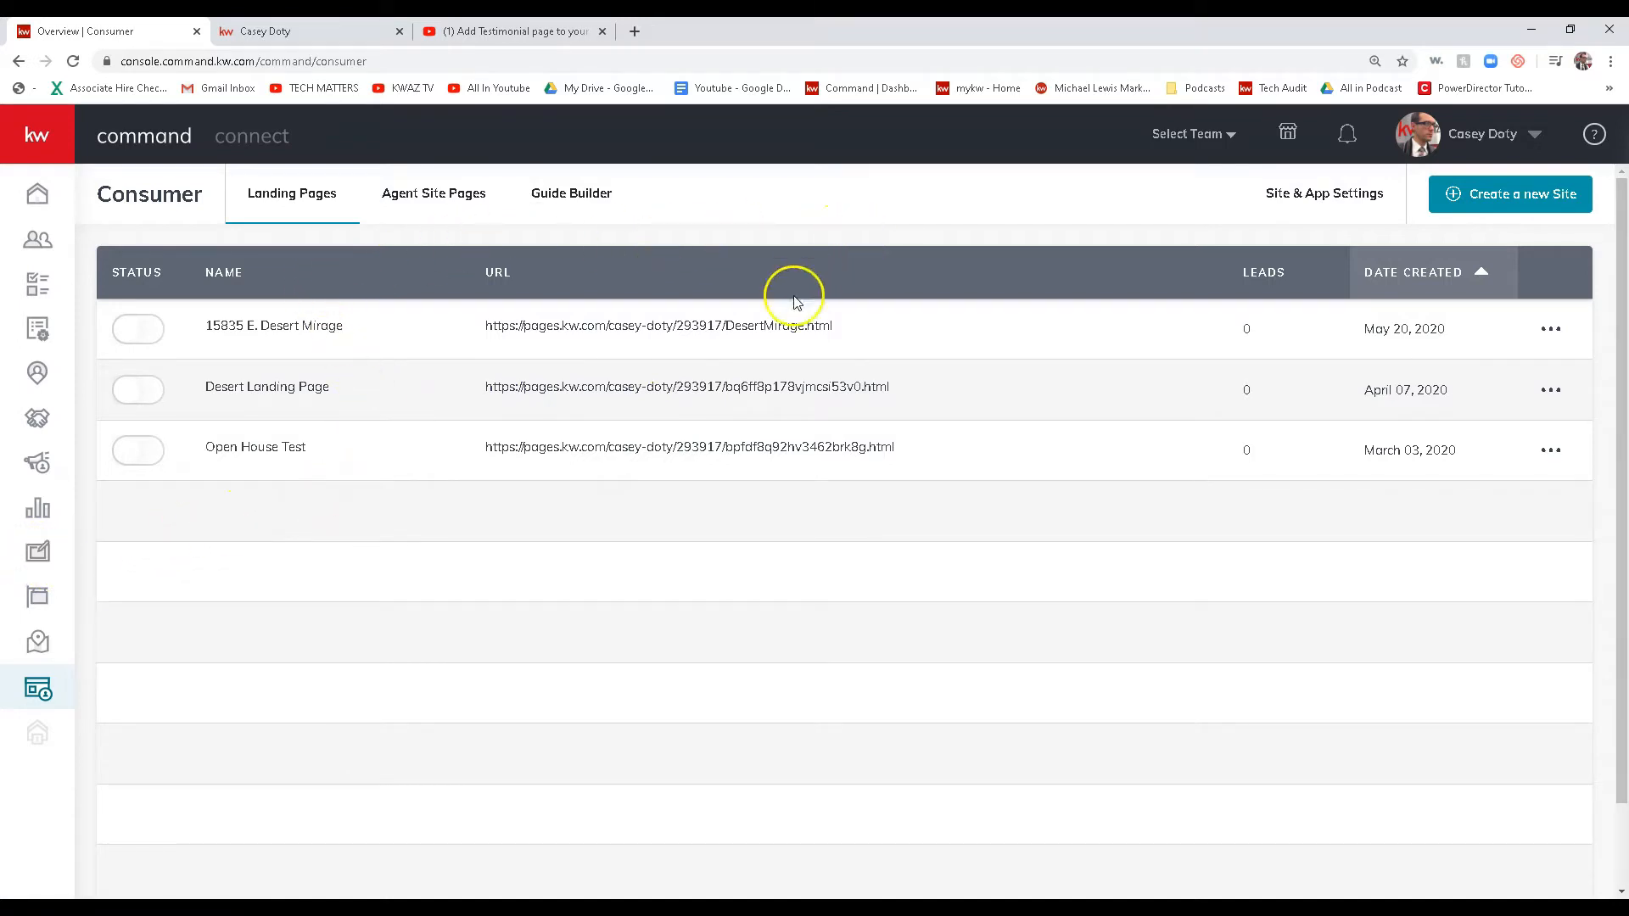
{"action": "scroll", "coordinate": [256, 544], "scroll_direction": "down", "scroll_amount": 1}
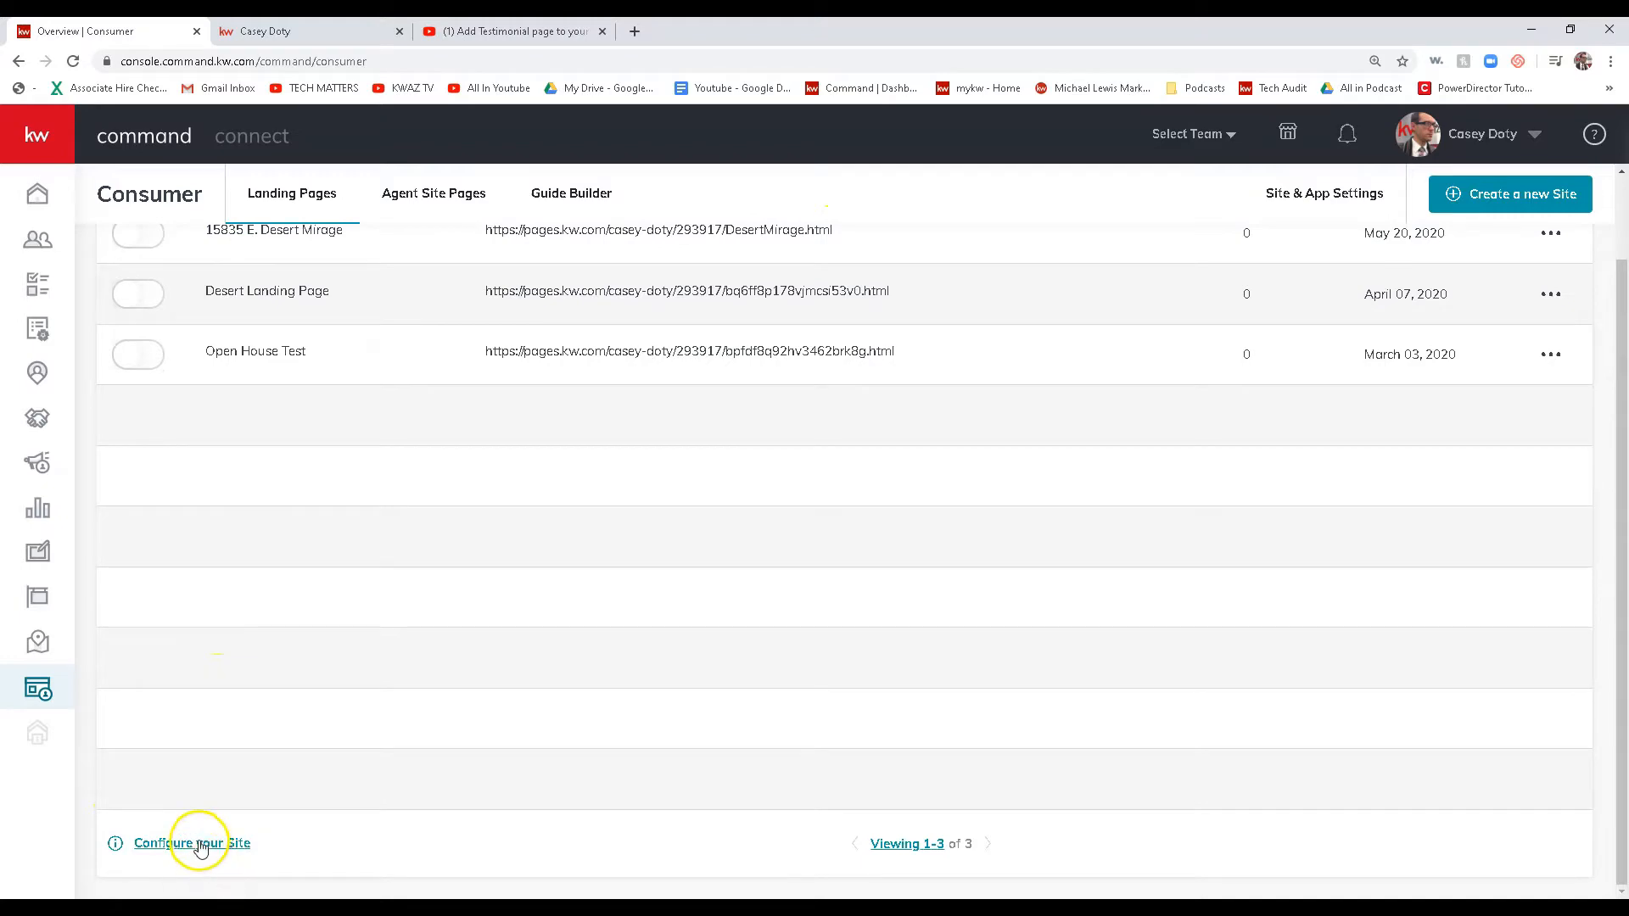
{"action": "left_click", "coordinate": [201, 844]}
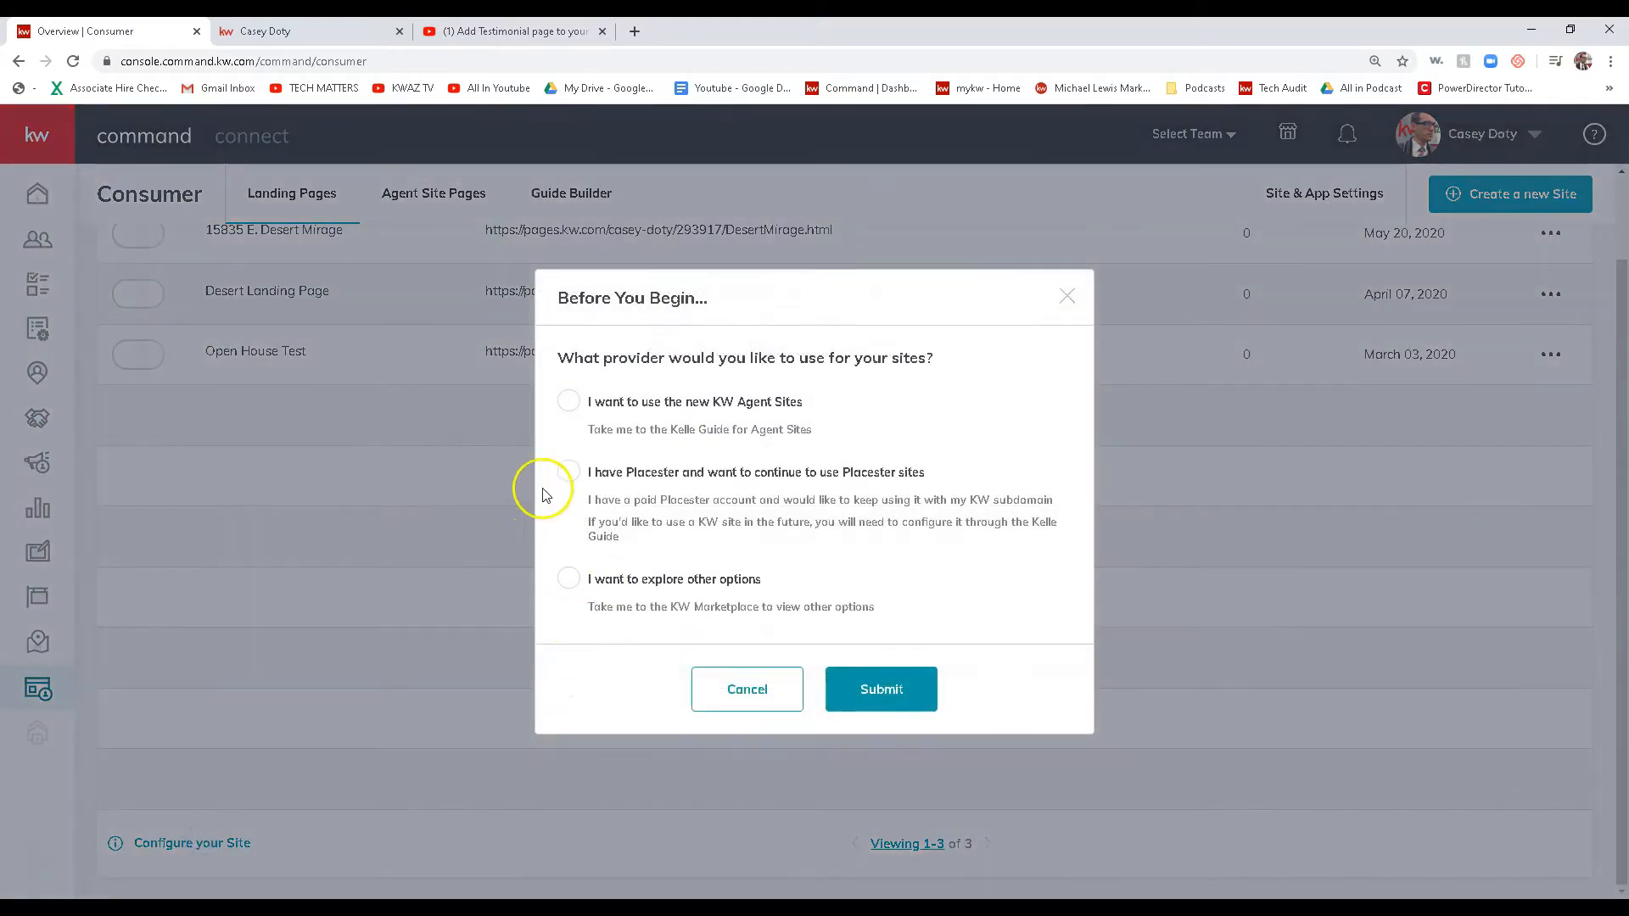
{"action": "left_click", "coordinate": [570, 402]}
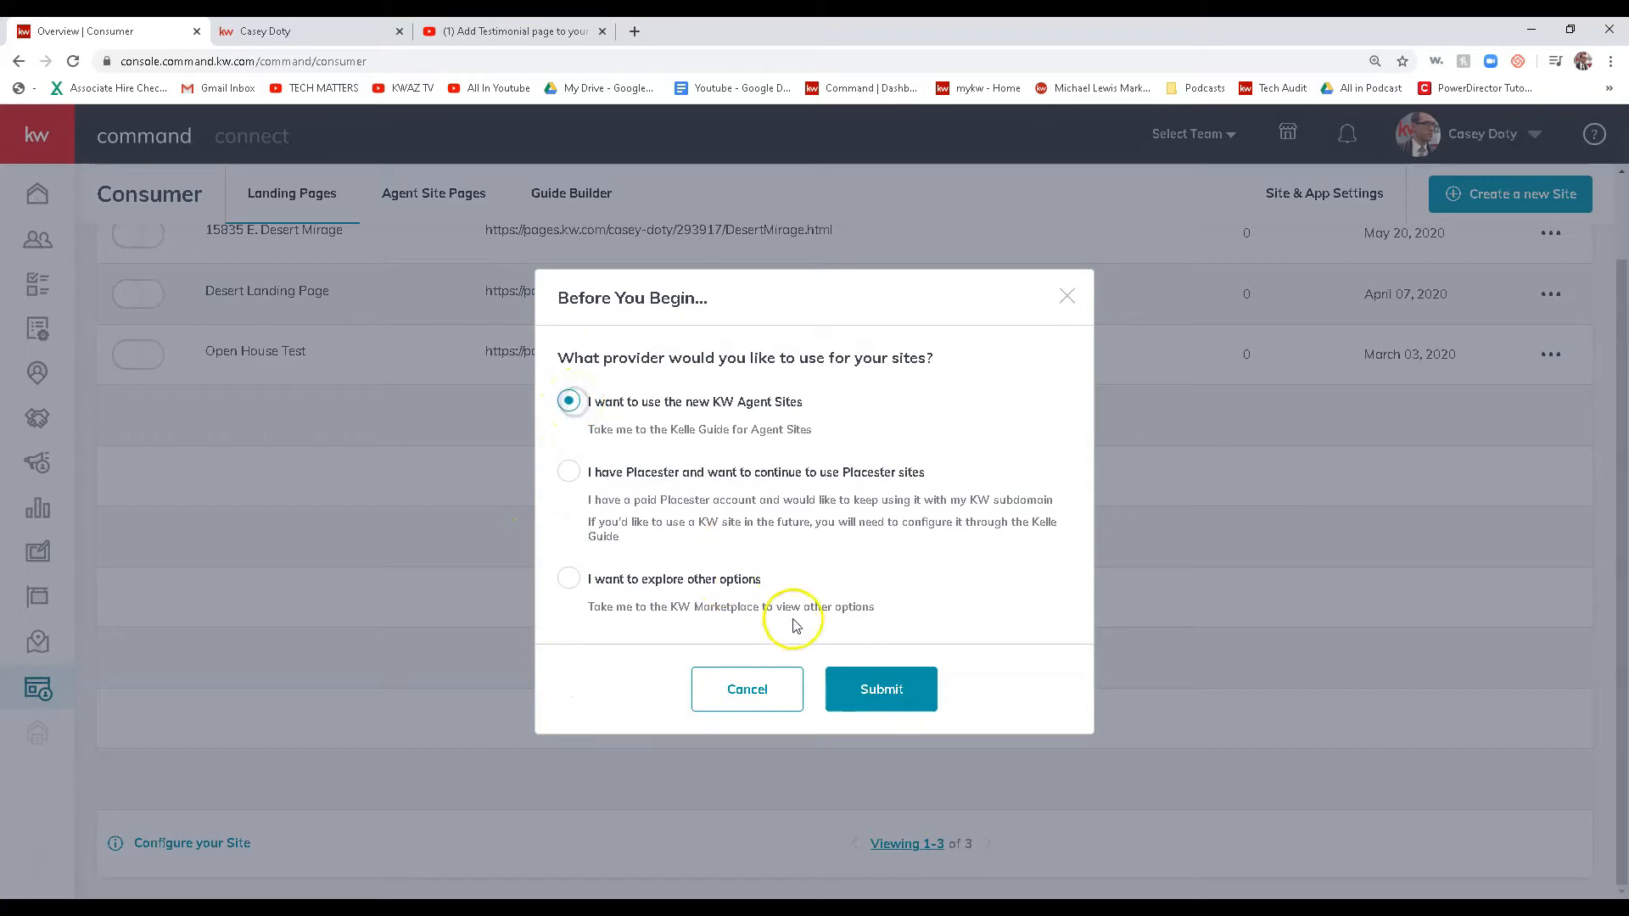
{"action": "left_click", "coordinate": [884, 689]}
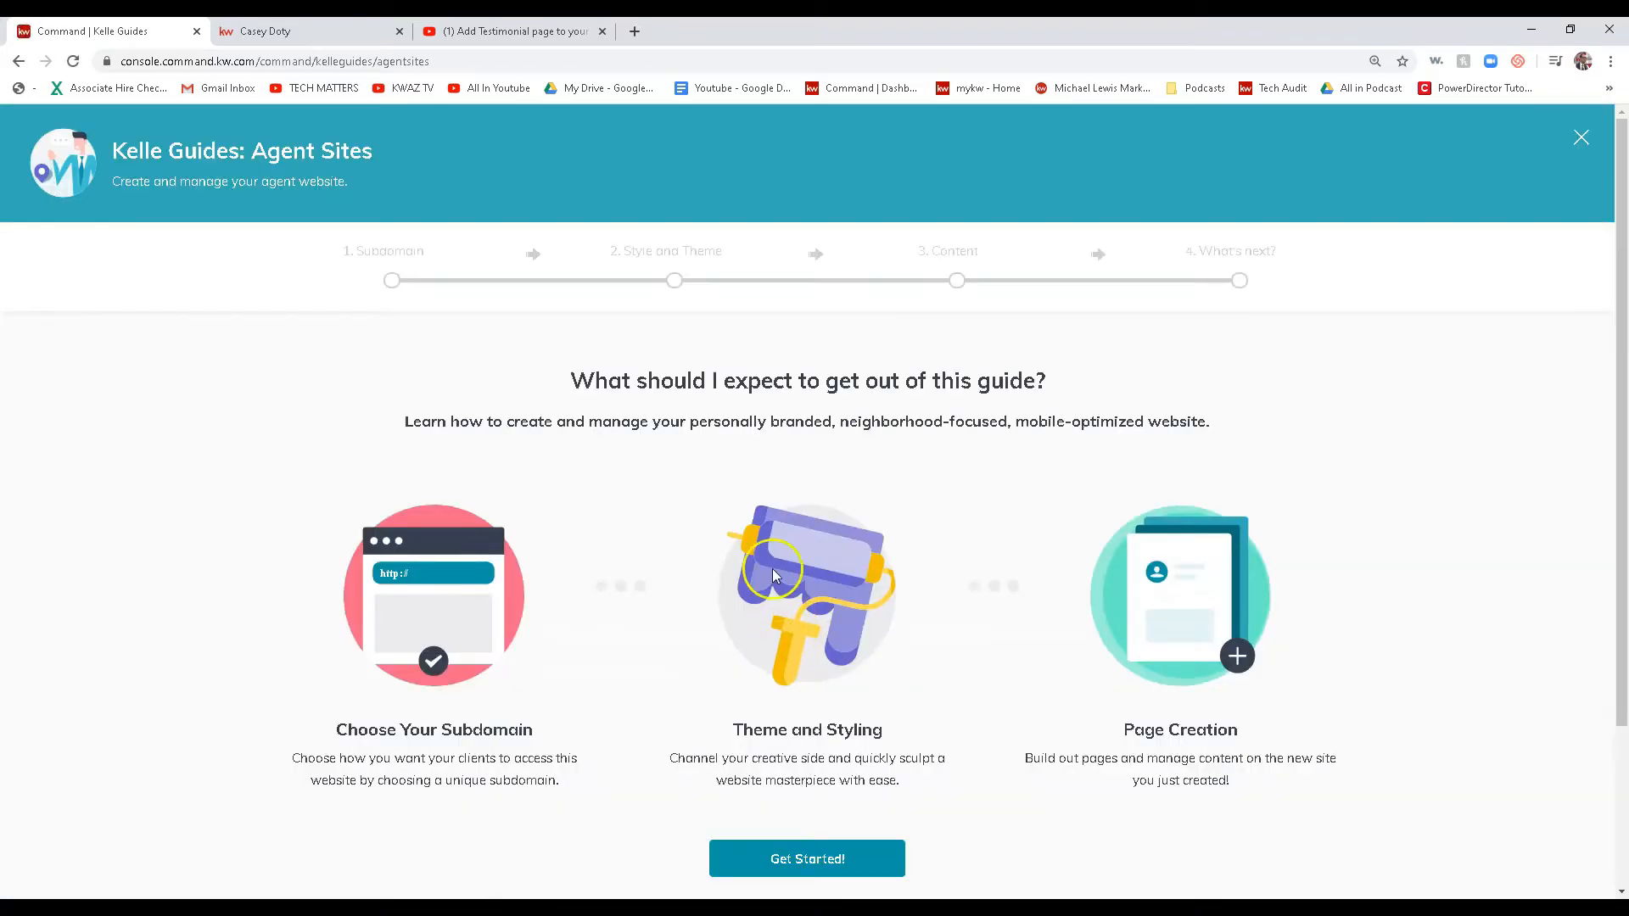
- Start the guide and acknowledge the Compliance Reminder to reach the kwaztech subdomain step
{"action": "scroll", "coordinate": [777, 592], "scroll_direction": "down", "scroll_amount": 3}
{"action": "left_click", "coordinate": [804, 658]}
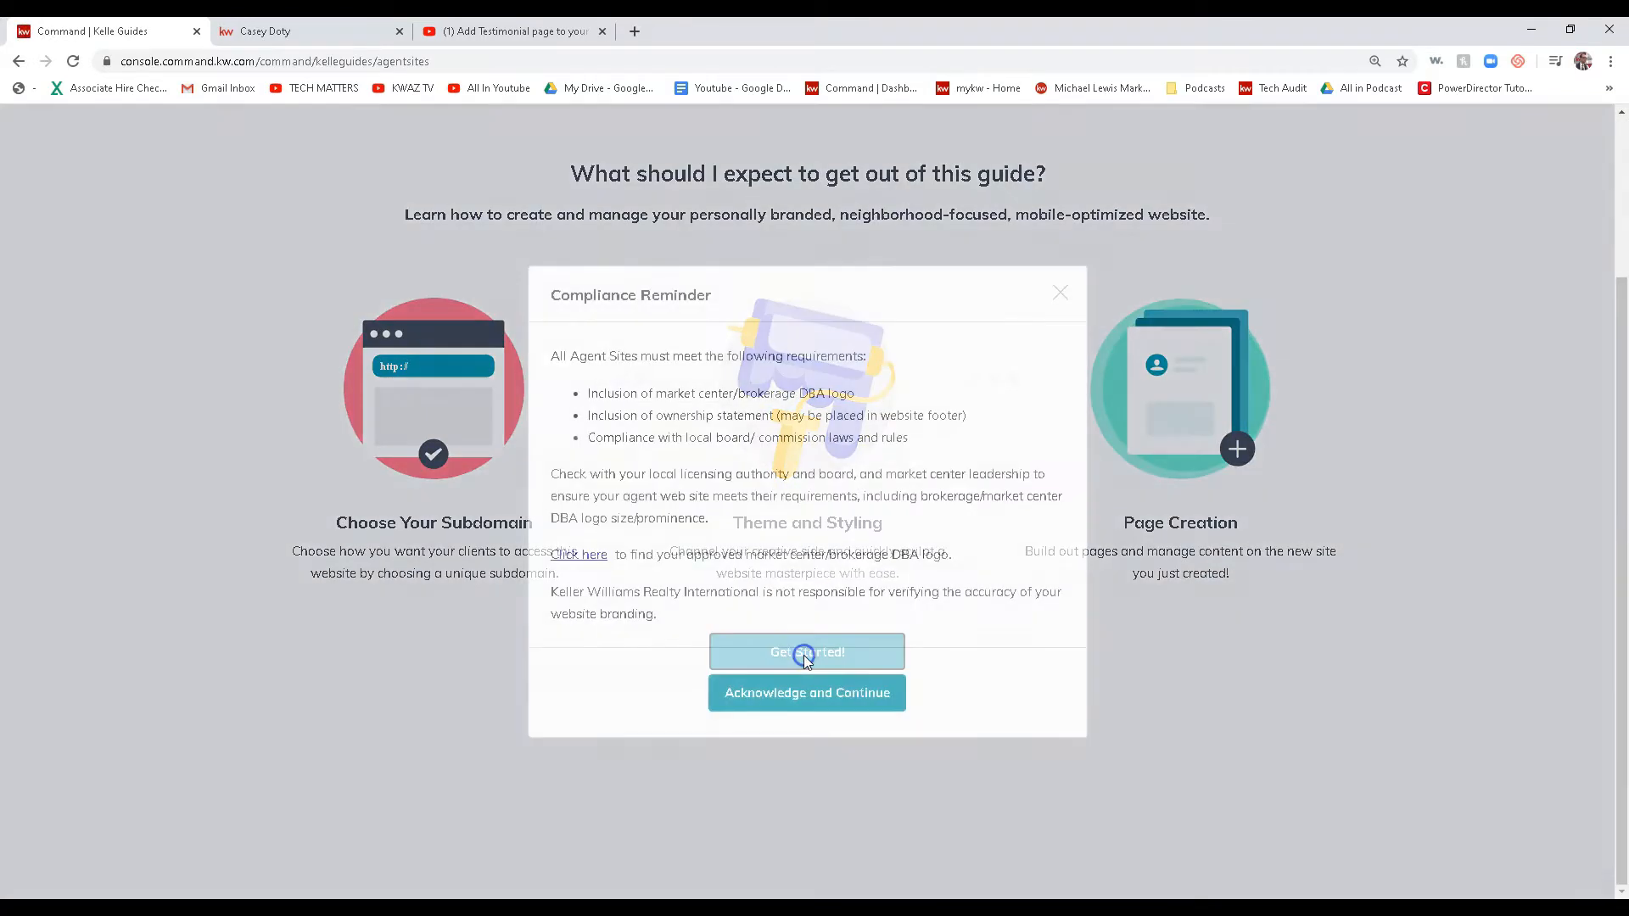
{"action": "left_click", "coordinate": [766, 694]}
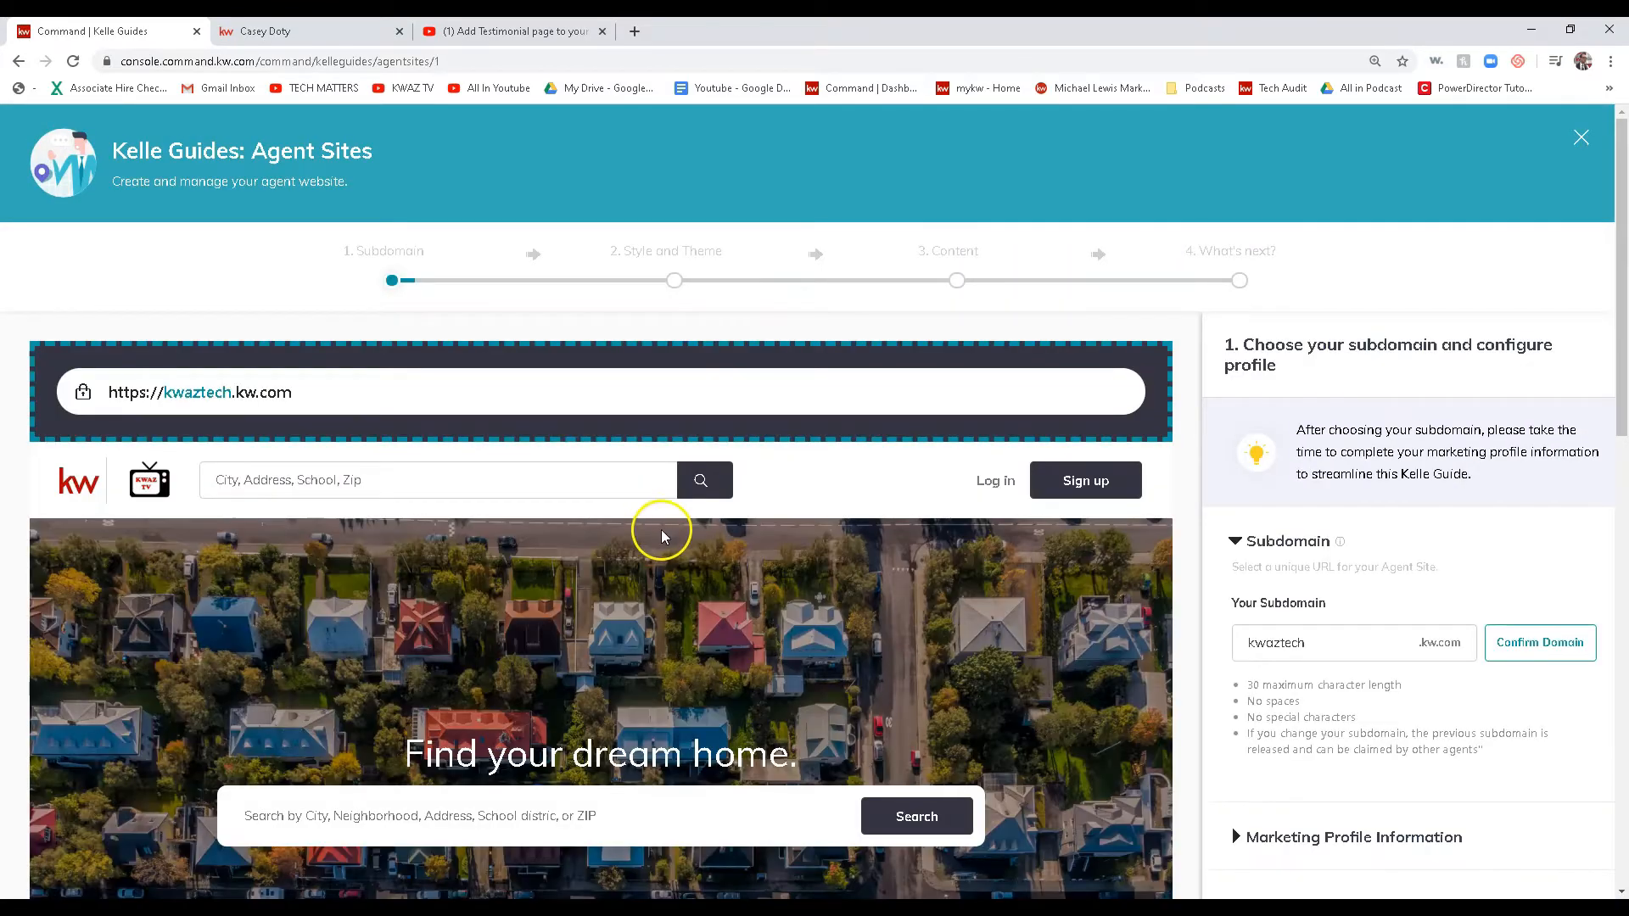
{"action": "scroll", "coordinate": [685, 551], "scroll_direction": "down", "scroll_amount": 3}
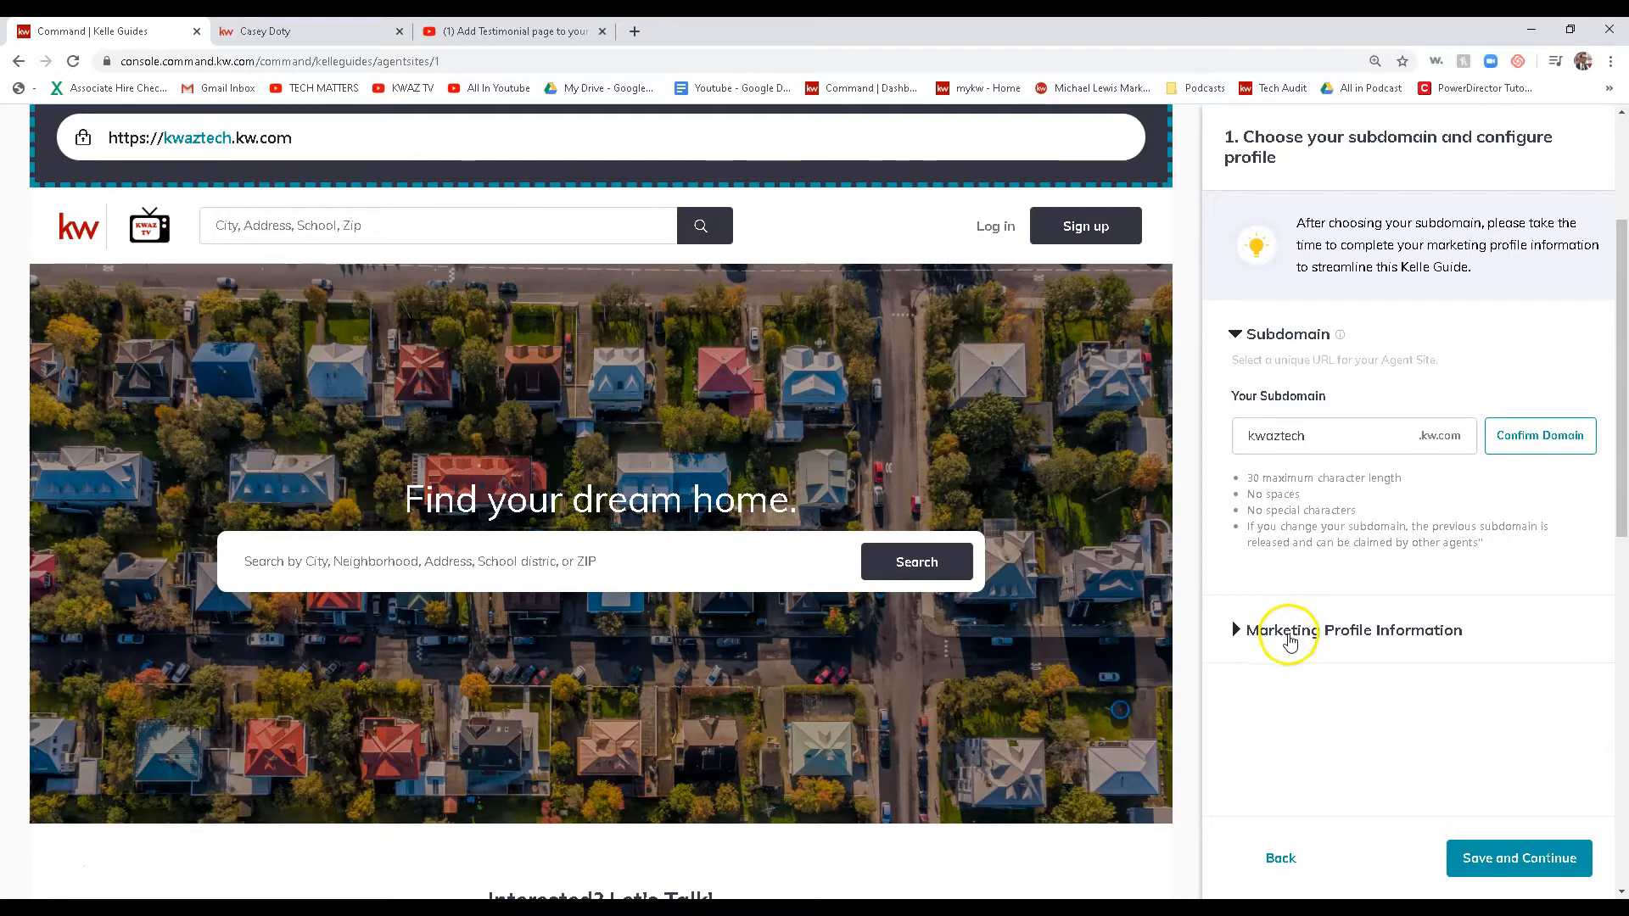
- Expand Marketing Profile Information and scroll through its fields
{"action": "left_click", "coordinate": [1290, 641]}
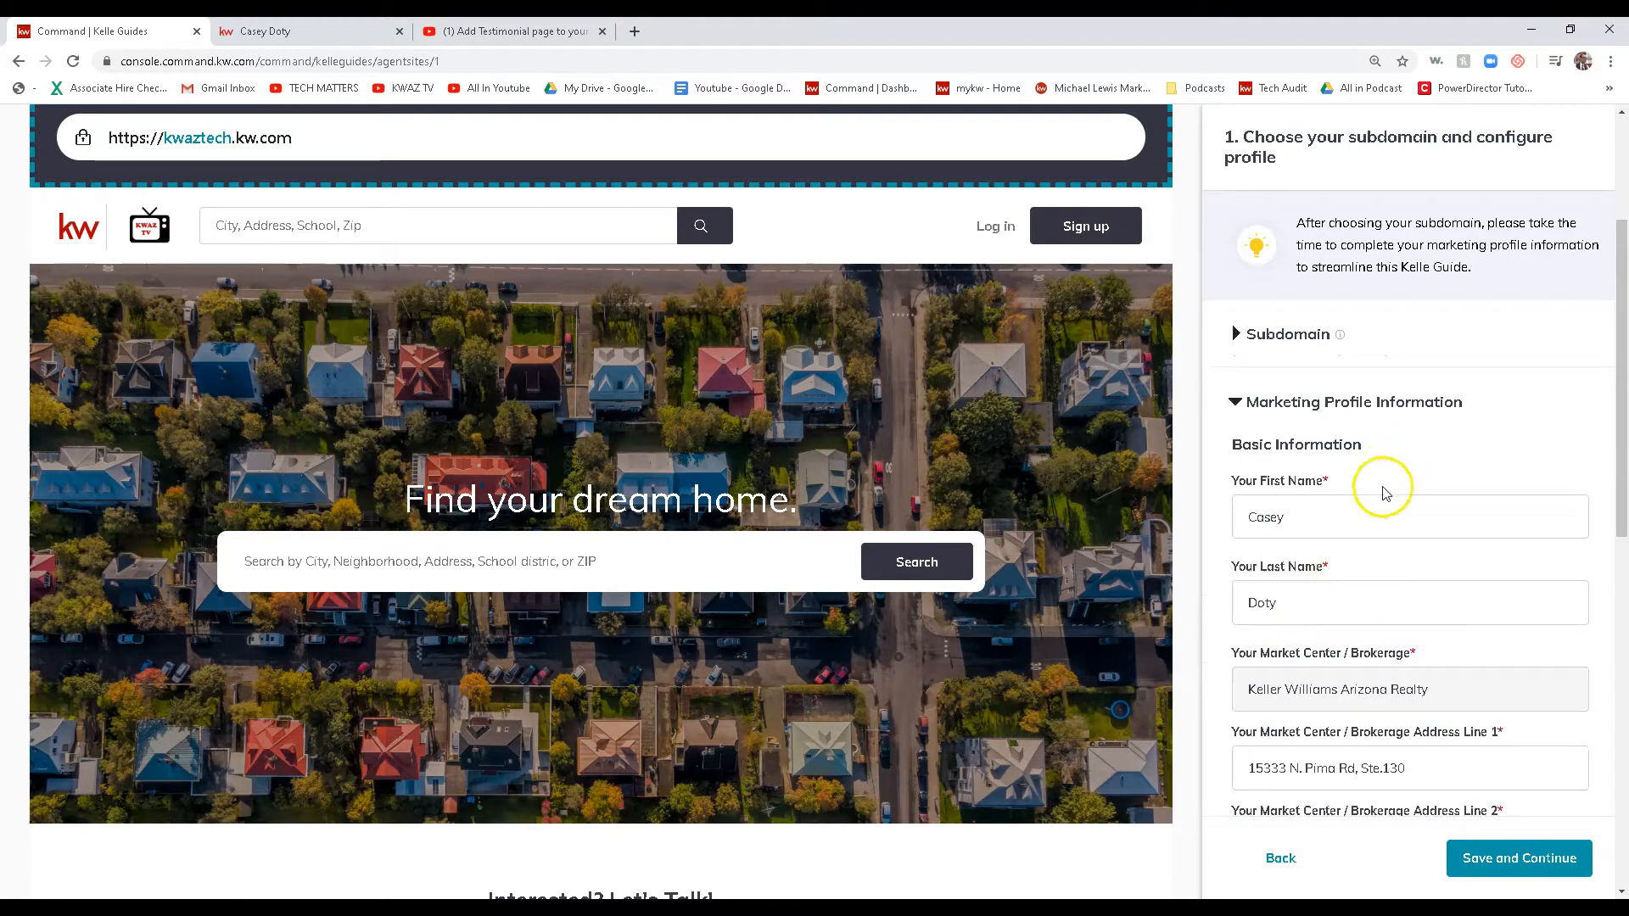
{"action": "scroll", "coordinate": [1389, 492], "scroll_direction": "down", "scroll_amount": 1}
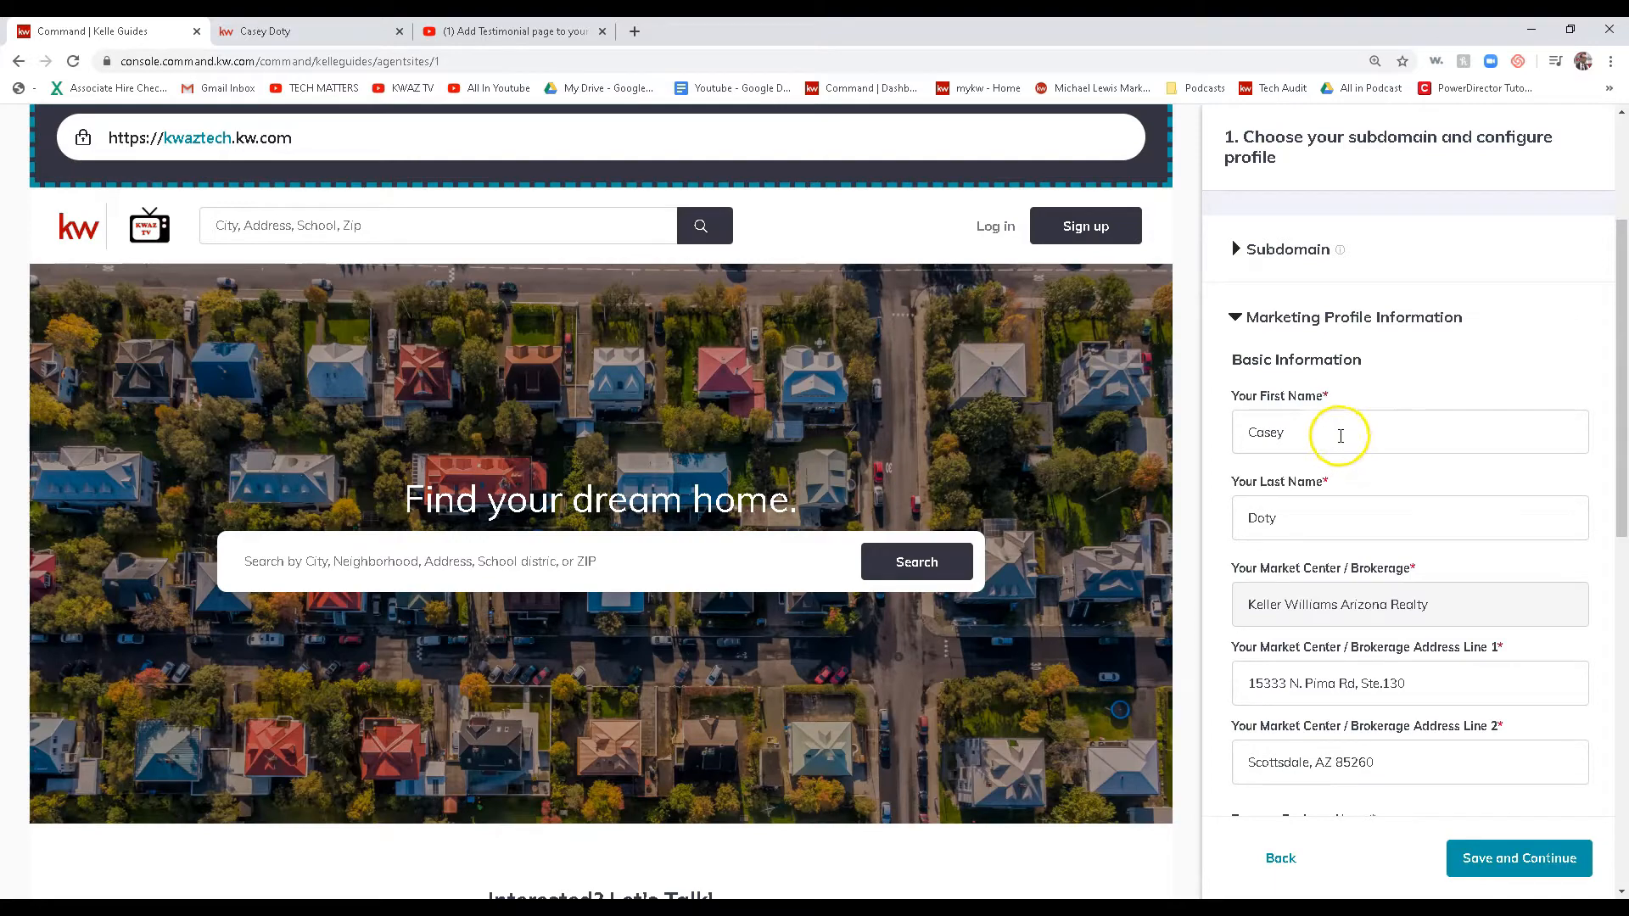
{"action": "scroll", "coordinate": [1340, 436], "scroll_direction": "down", "scroll_amount": 2}
{"action": "scroll", "coordinate": [1348, 442], "scroll_direction": "down", "scroll_amount": 1}
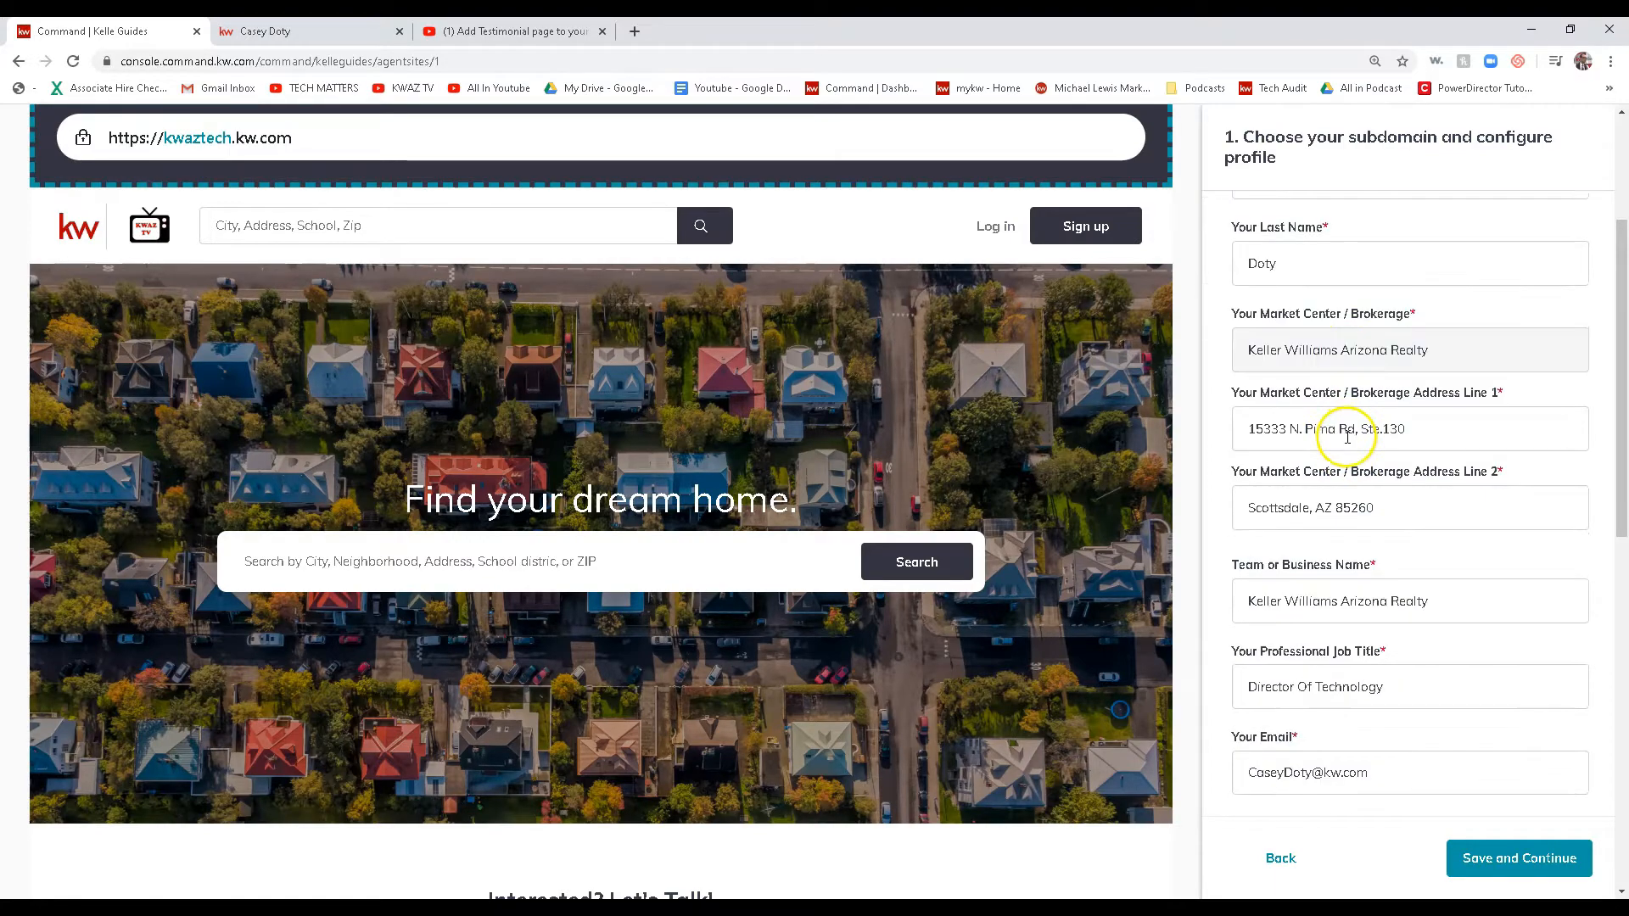
{"action": "scroll", "coordinate": [1344, 438], "scroll_direction": "down", "scroll_amount": 5}
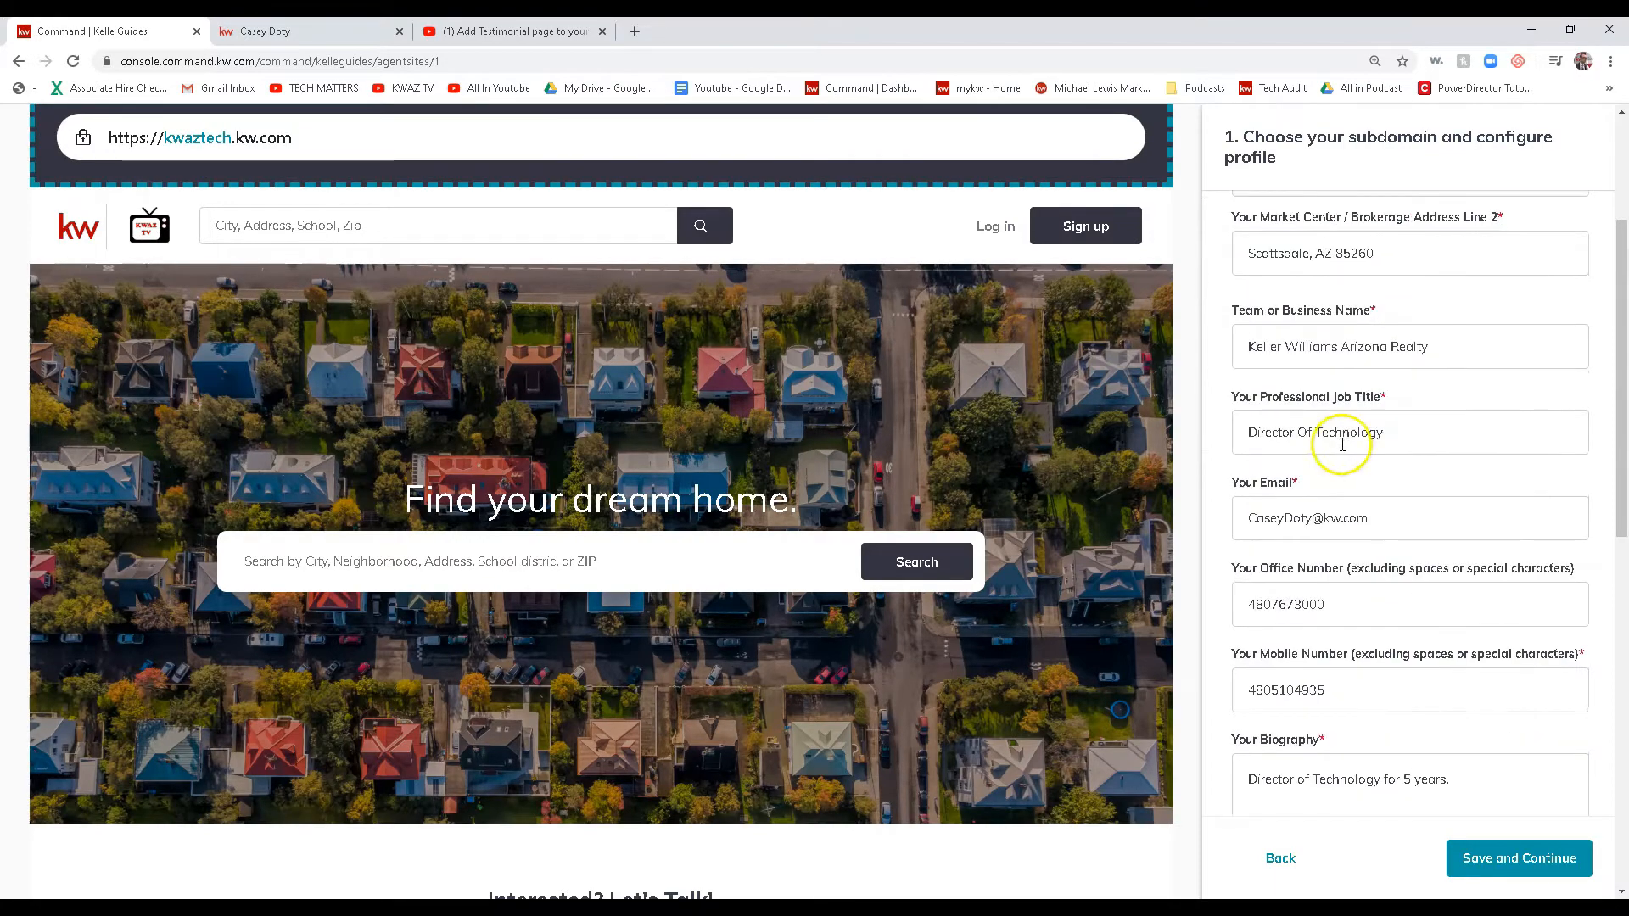
{"action": "scroll", "coordinate": [1343, 459], "scroll_direction": "down", "scroll_amount": 2}
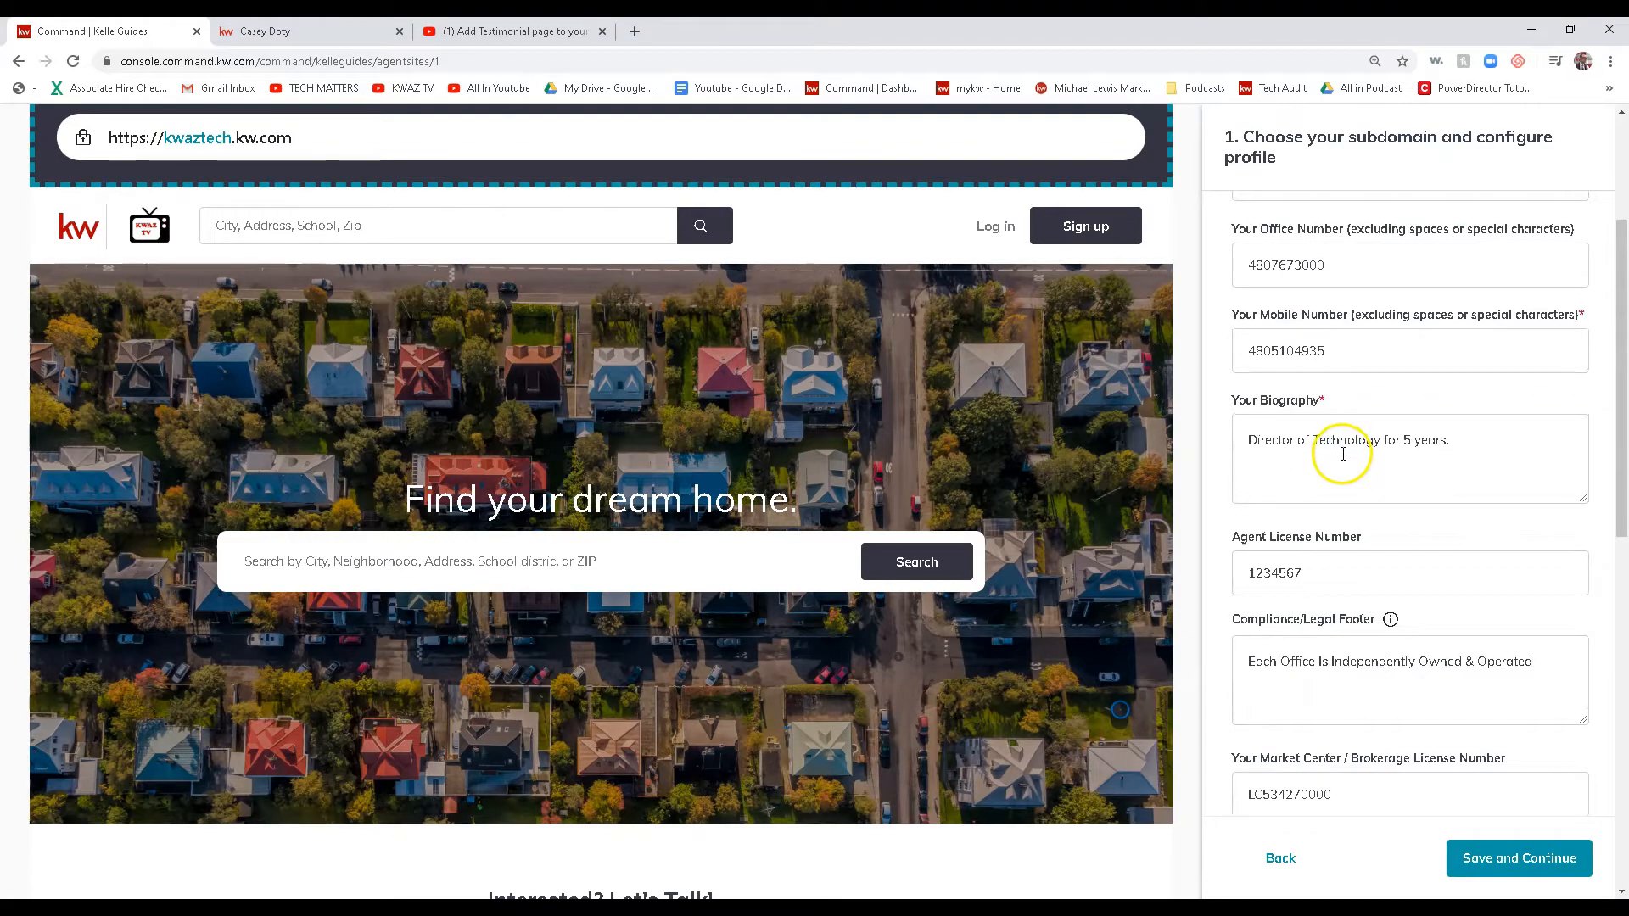
{"action": "scroll", "coordinate": [1343, 462], "scroll_direction": "down", "scroll_amount": 2}
{"action": "scroll", "coordinate": [1343, 463], "scroll_direction": "down", "scroll_amount": 4}
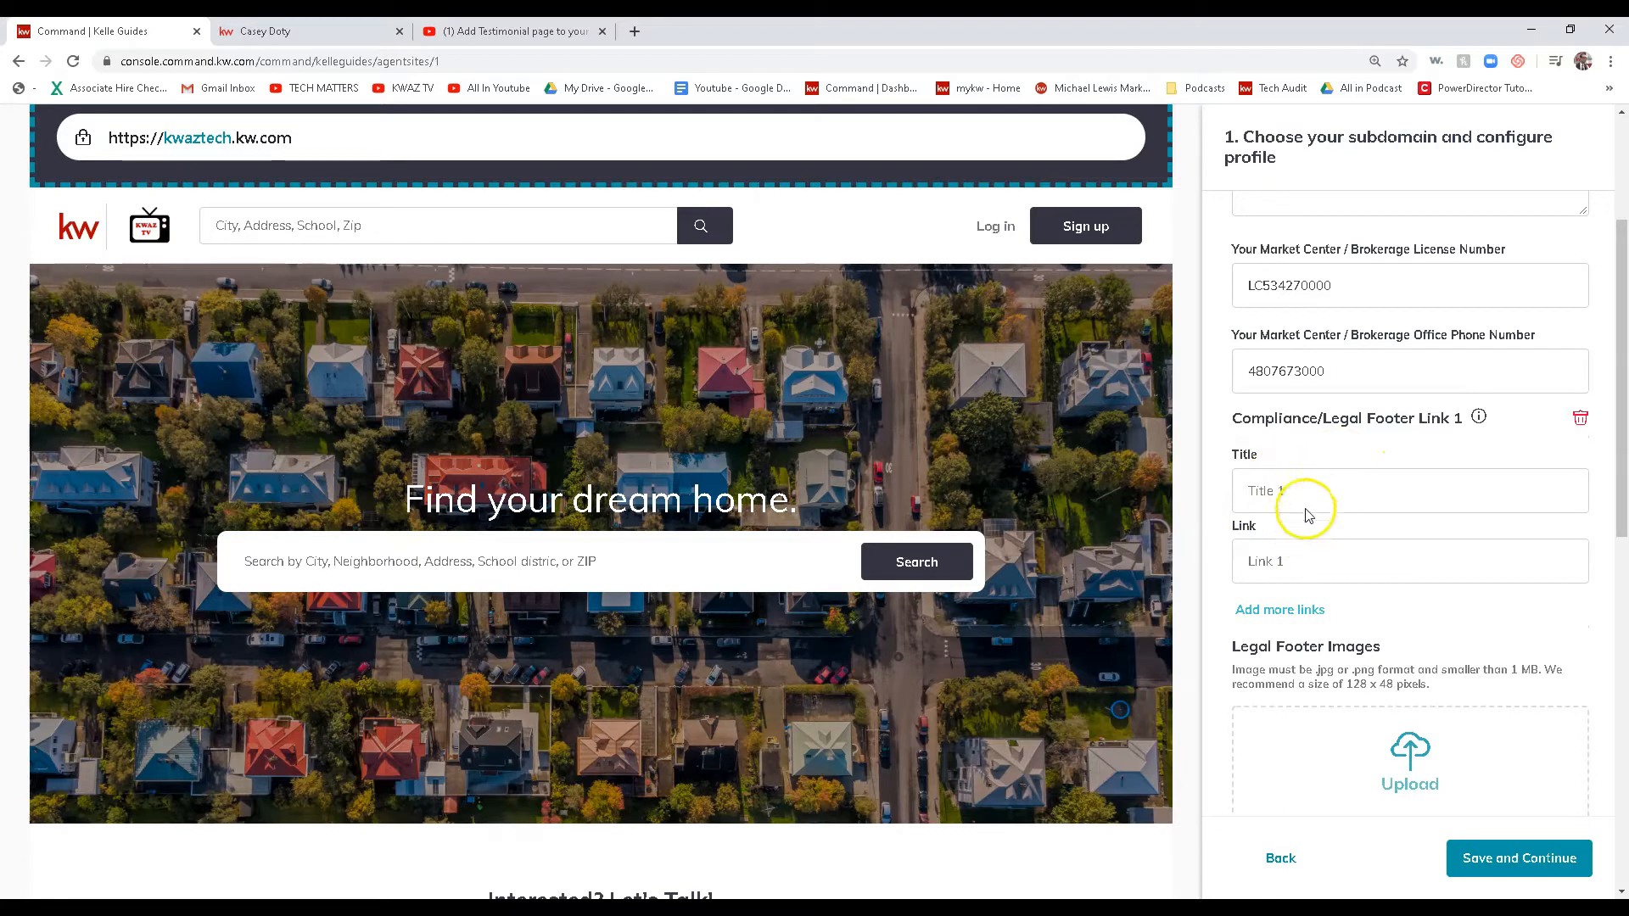
{"action": "scroll", "coordinate": [1312, 526], "scroll_direction": "down", "scroll_amount": 1}
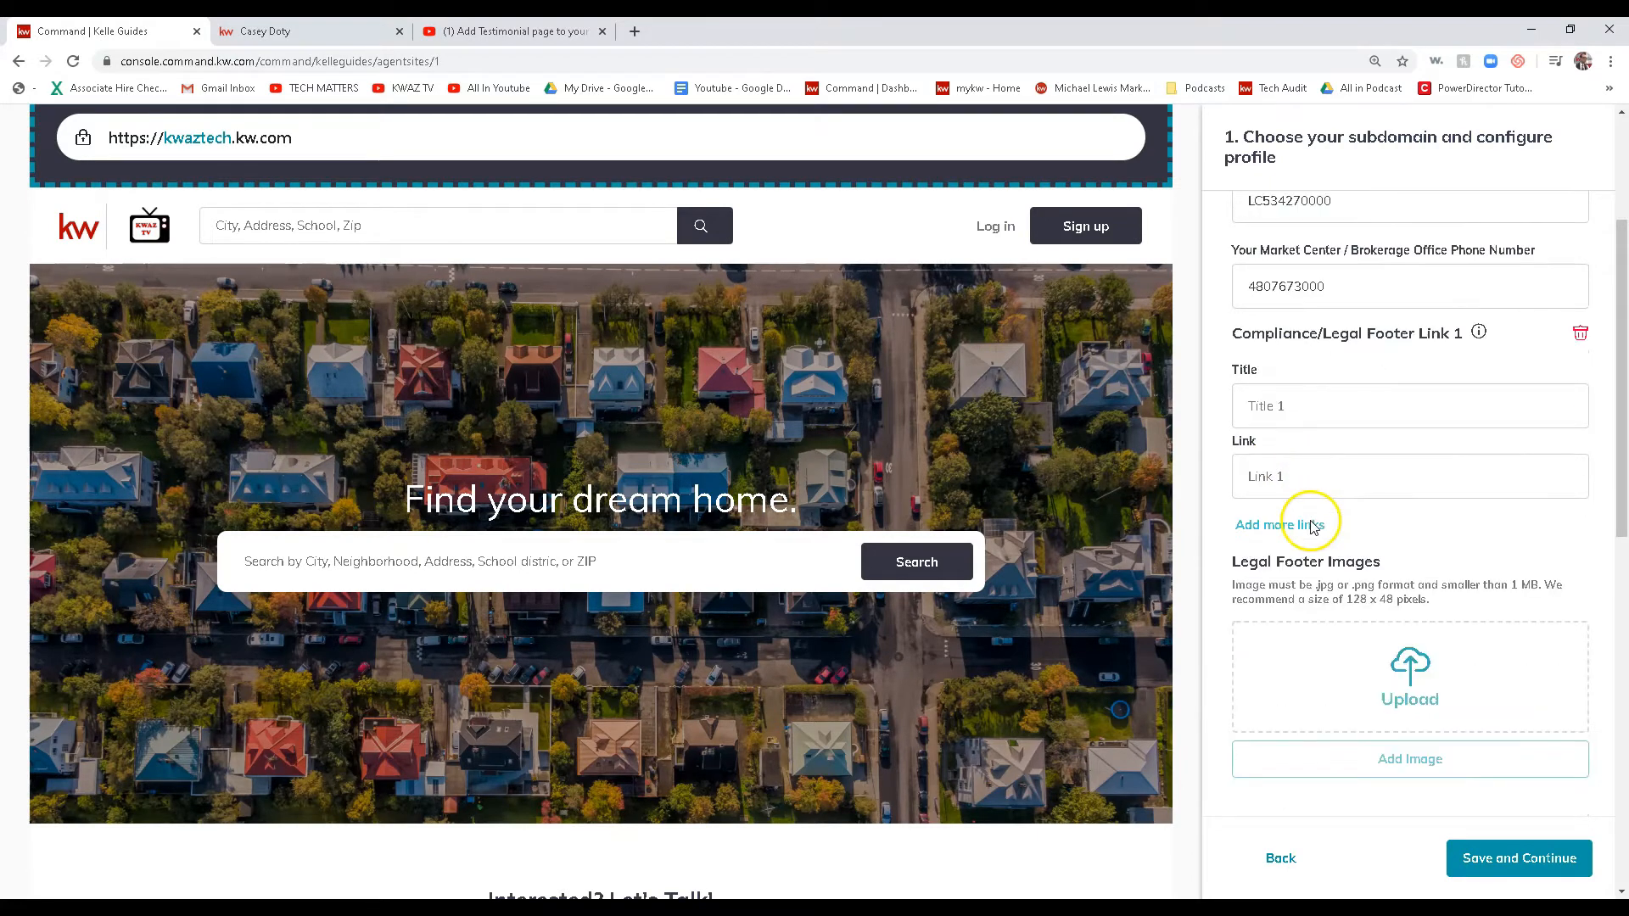
- Select the first footer link field and scroll through the remaining footer settings
{"action": "left_click", "coordinate": [1325, 474]}
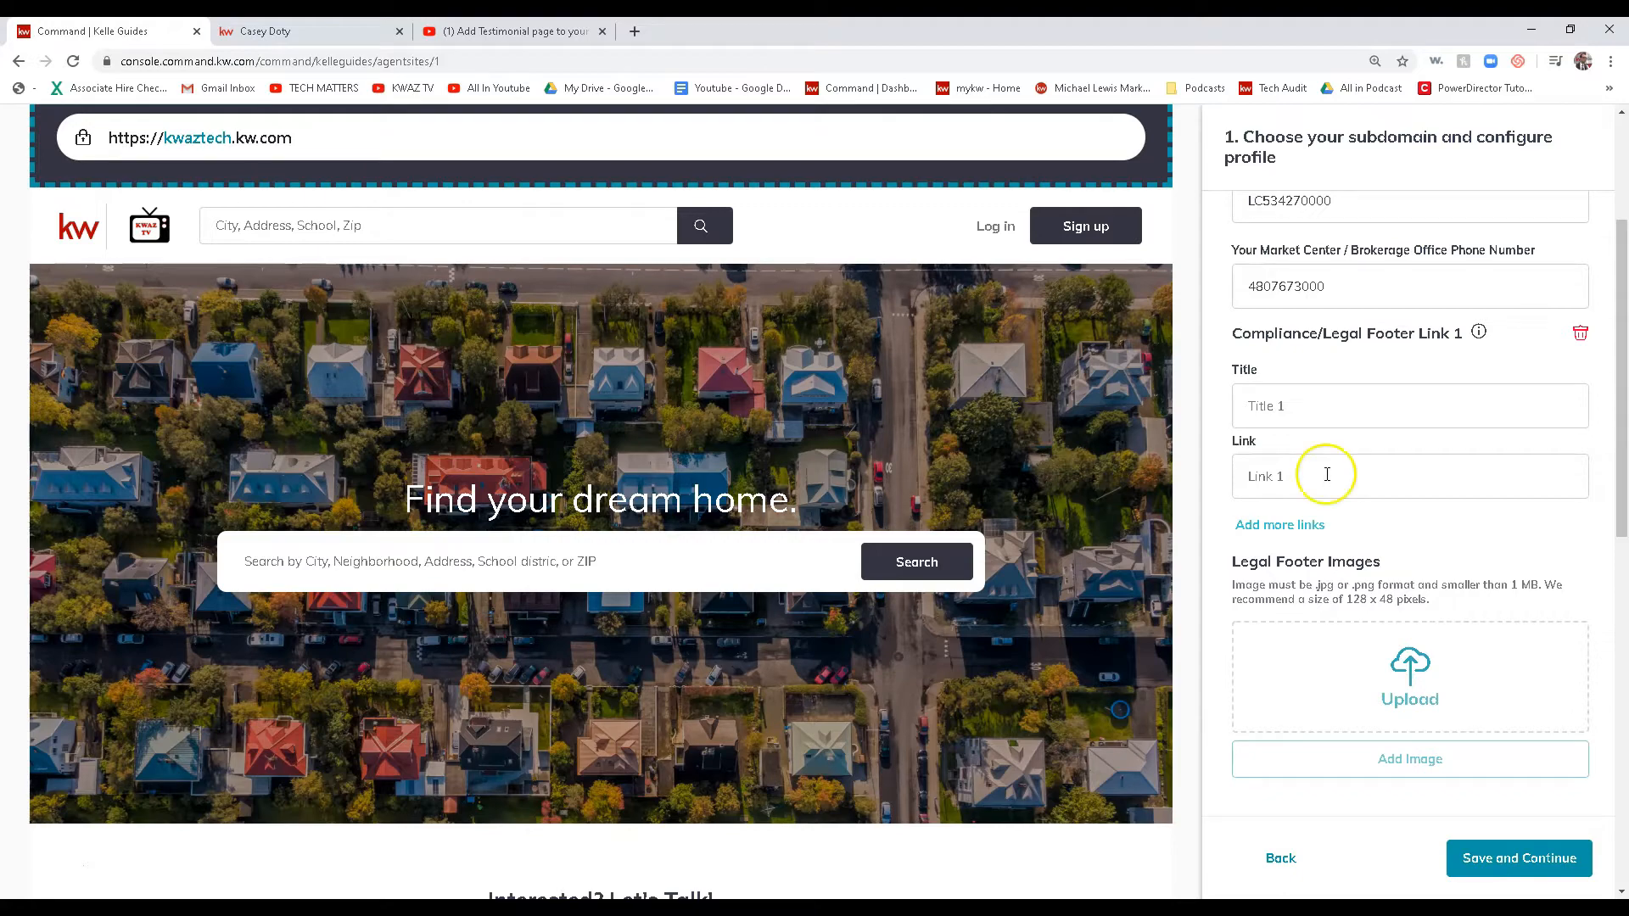
{"action": "scroll", "coordinate": [1343, 485], "scroll_direction": "down", "scroll_amount": 7}
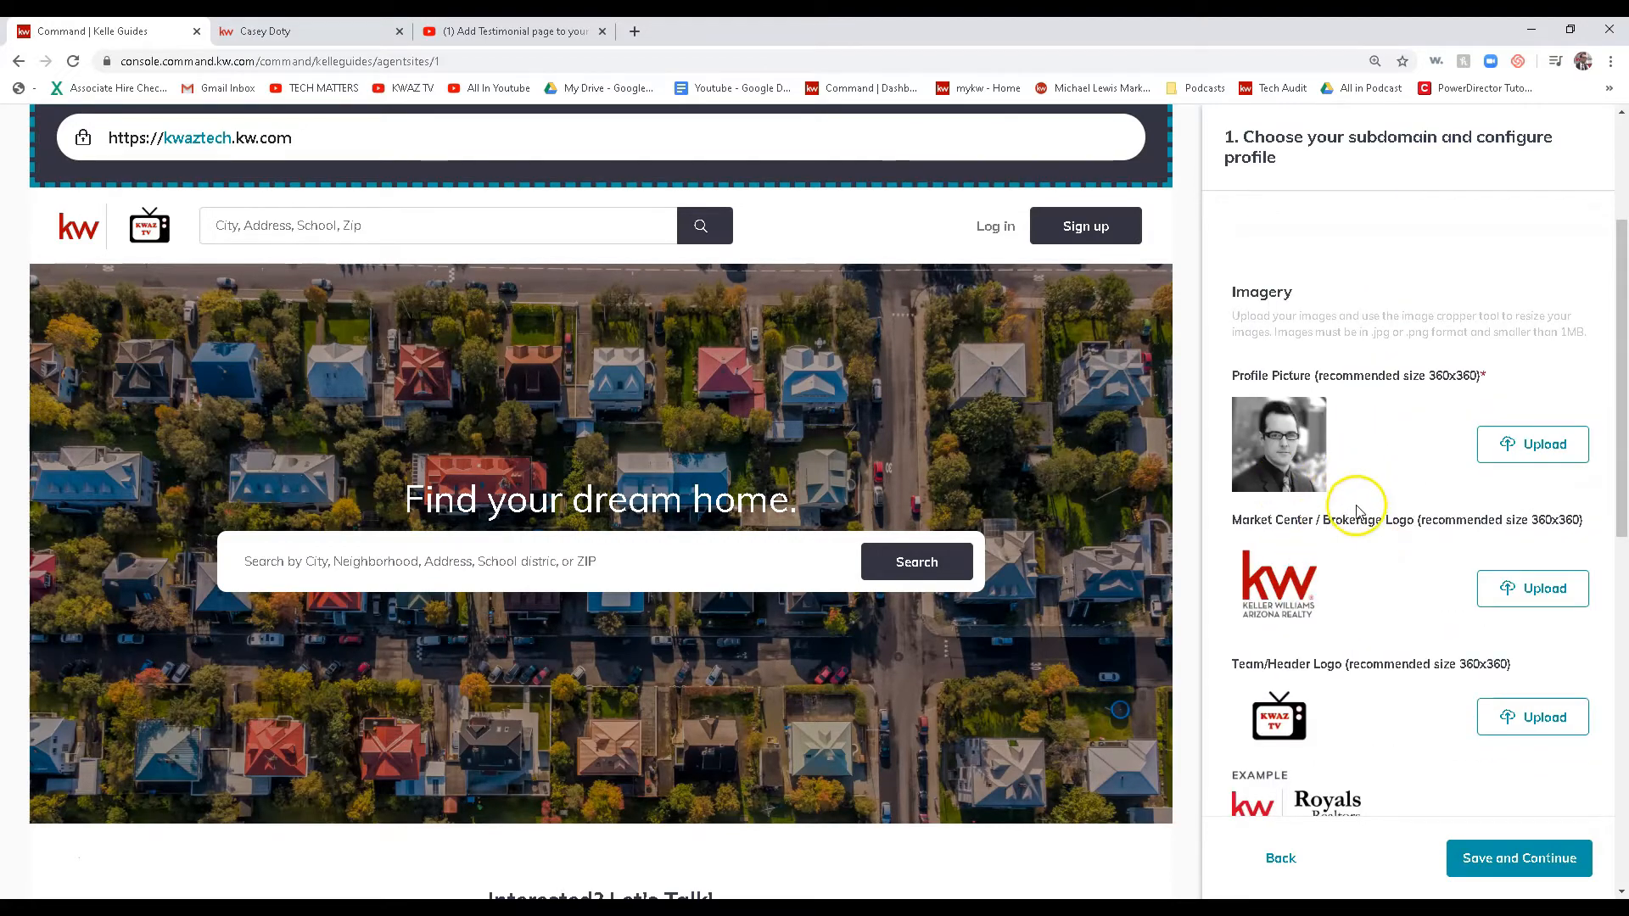
{"action": "scroll", "coordinate": [1349, 497], "scroll_direction": "down", "scroll_amount": 6}
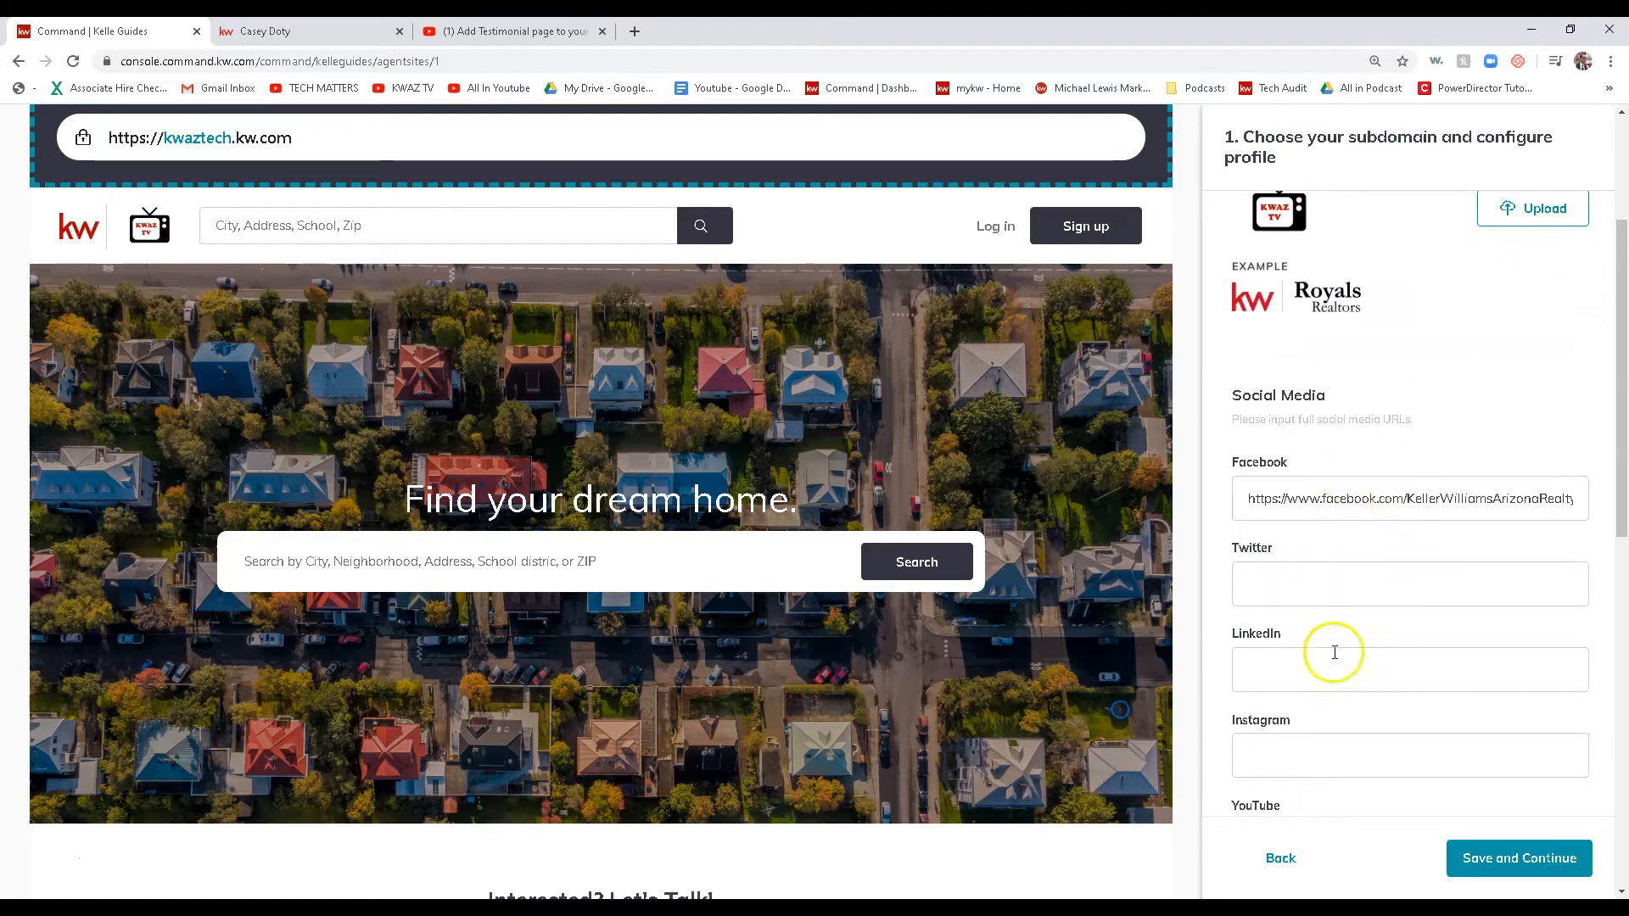
{"action": "scroll", "coordinate": [1354, 530], "scroll_direction": "down", "scroll_amount": 3}
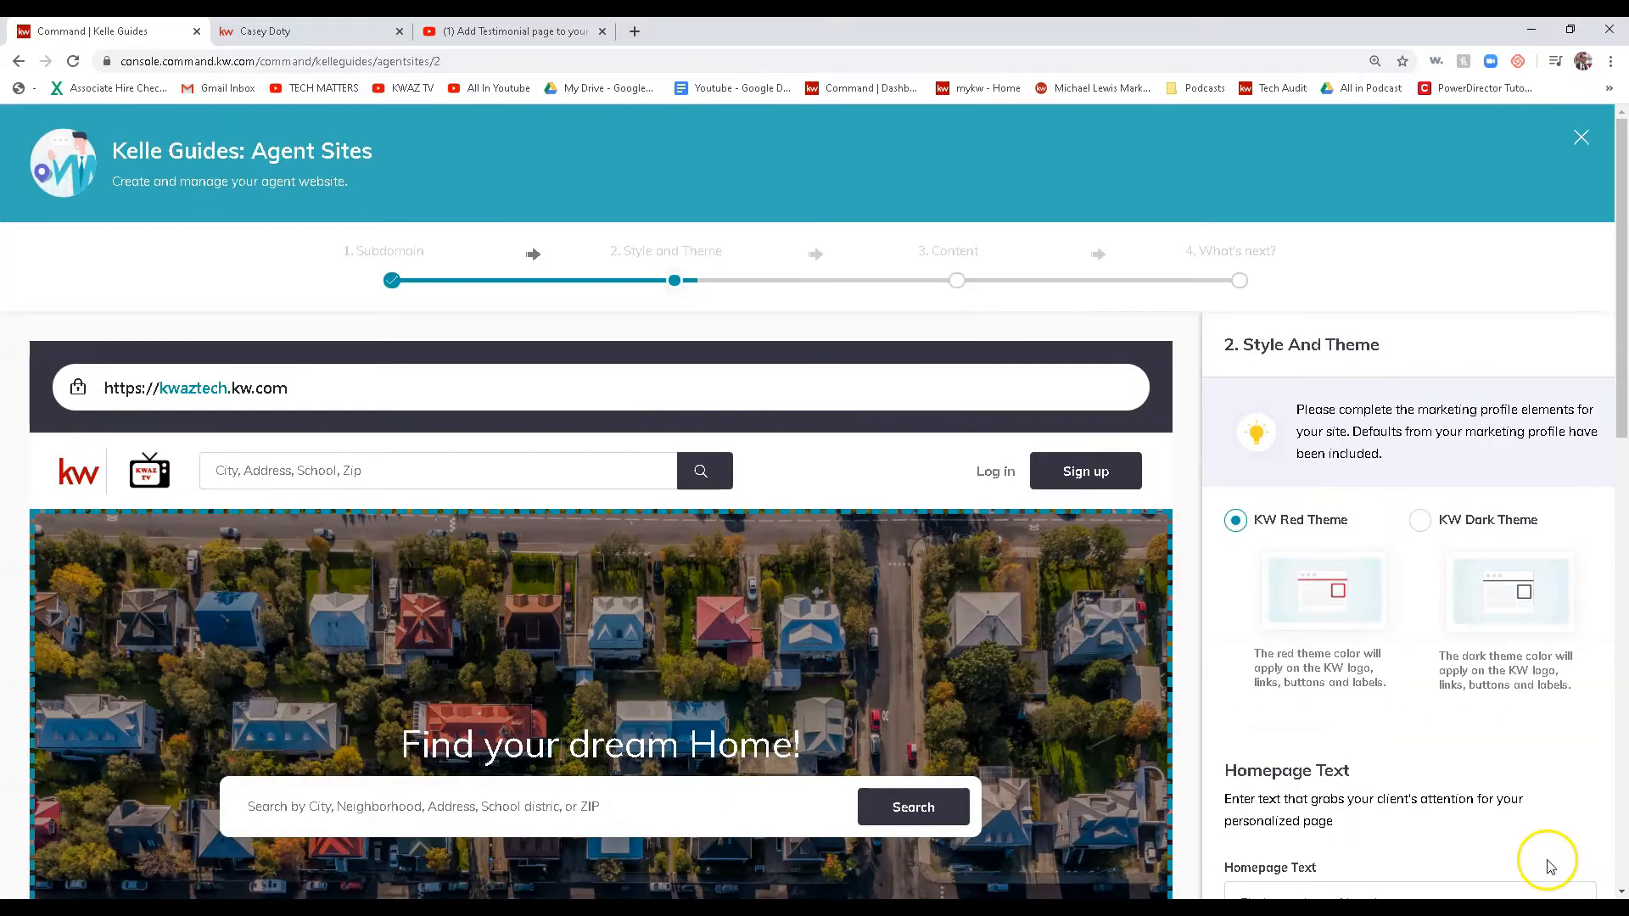
{"action": "scroll", "coordinate": [1556, 864], "scroll_direction": "down", "scroll_amount": 3}
{"action": "scroll", "coordinate": [1381, 719], "scroll_direction": "down", "scroll_amount": 5}
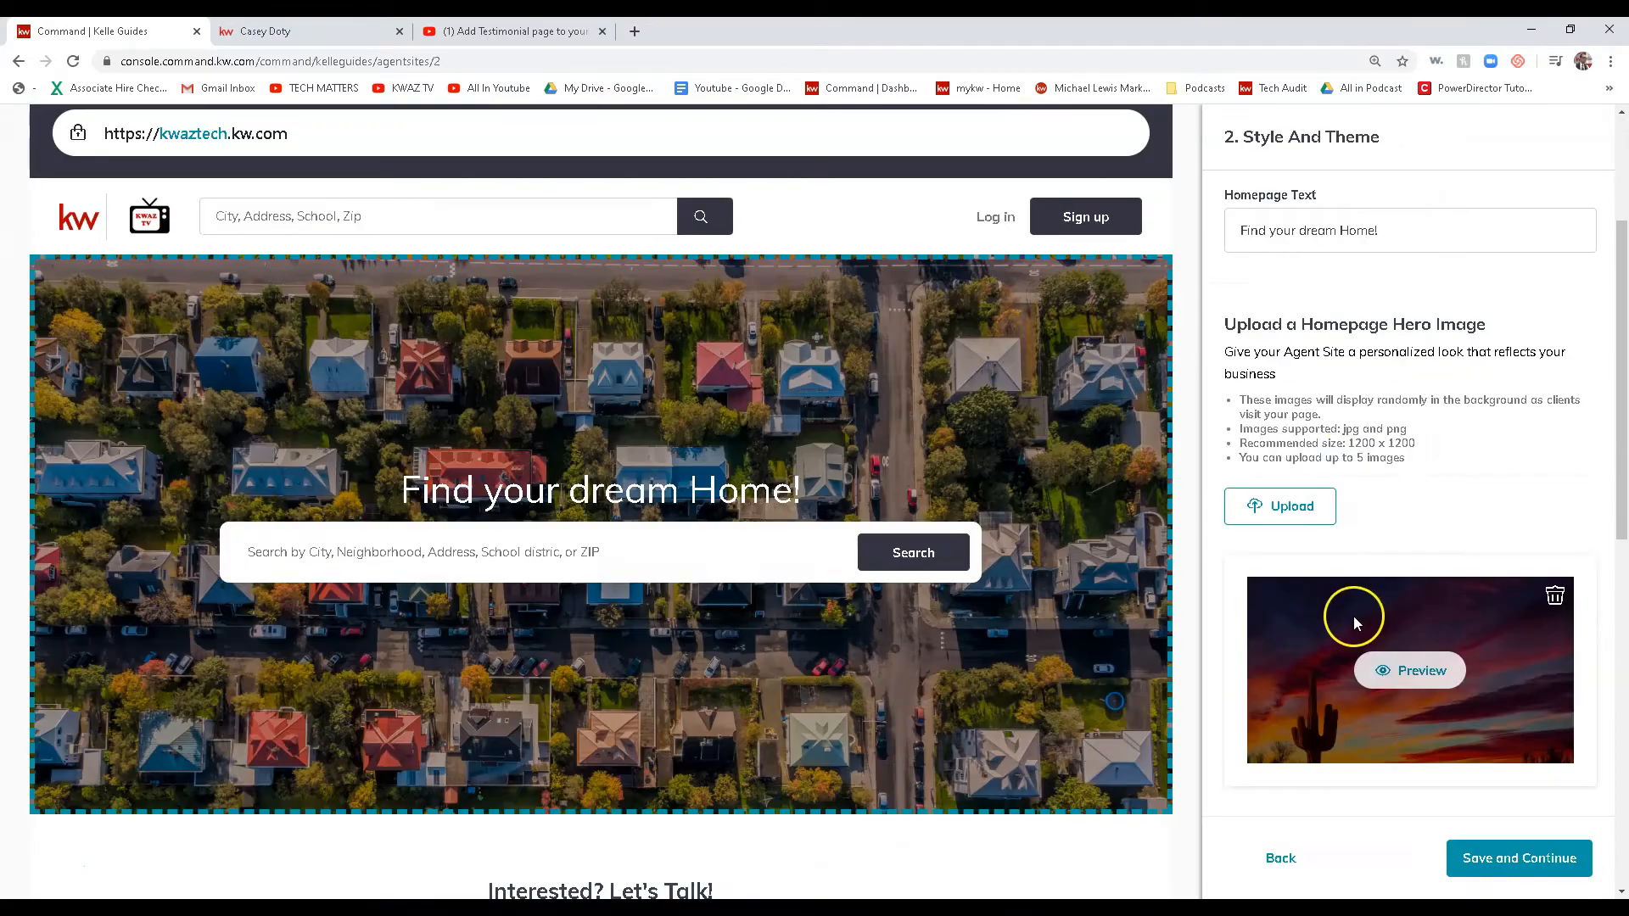
{"action": "scroll", "coordinate": [860, 511], "scroll_direction": "up", "scroll_amount": 3}
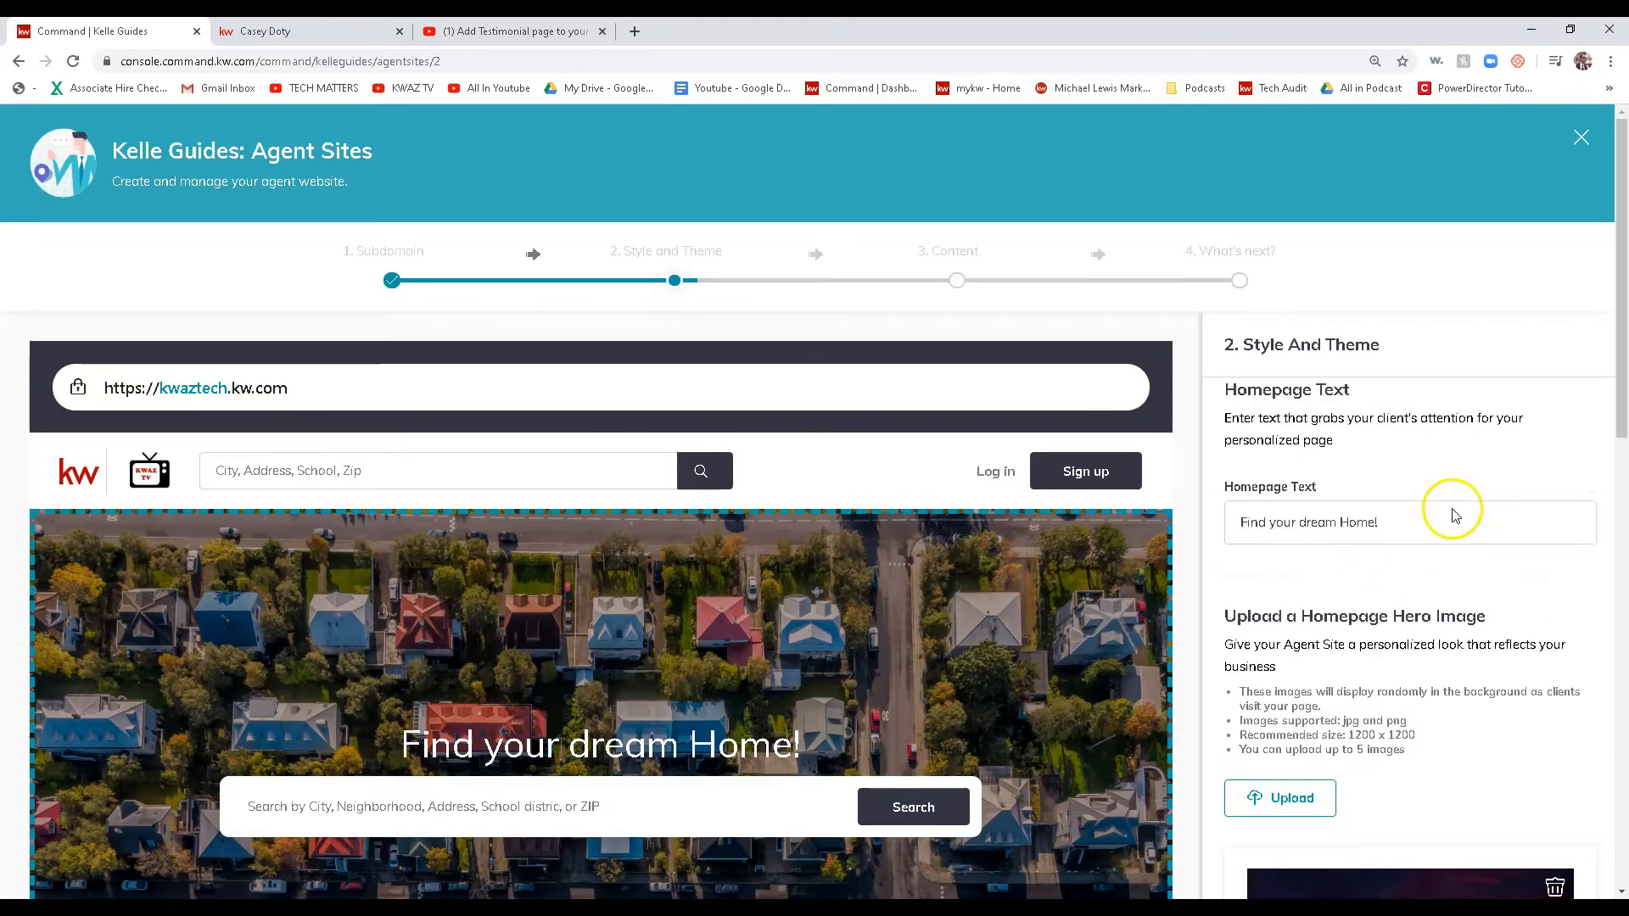
{"action": "scroll", "coordinate": [1454, 515], "scroll_direction": "up", "scroll_amount": 5}
{"action": "left_click", "coordinate": [1237, 519]}
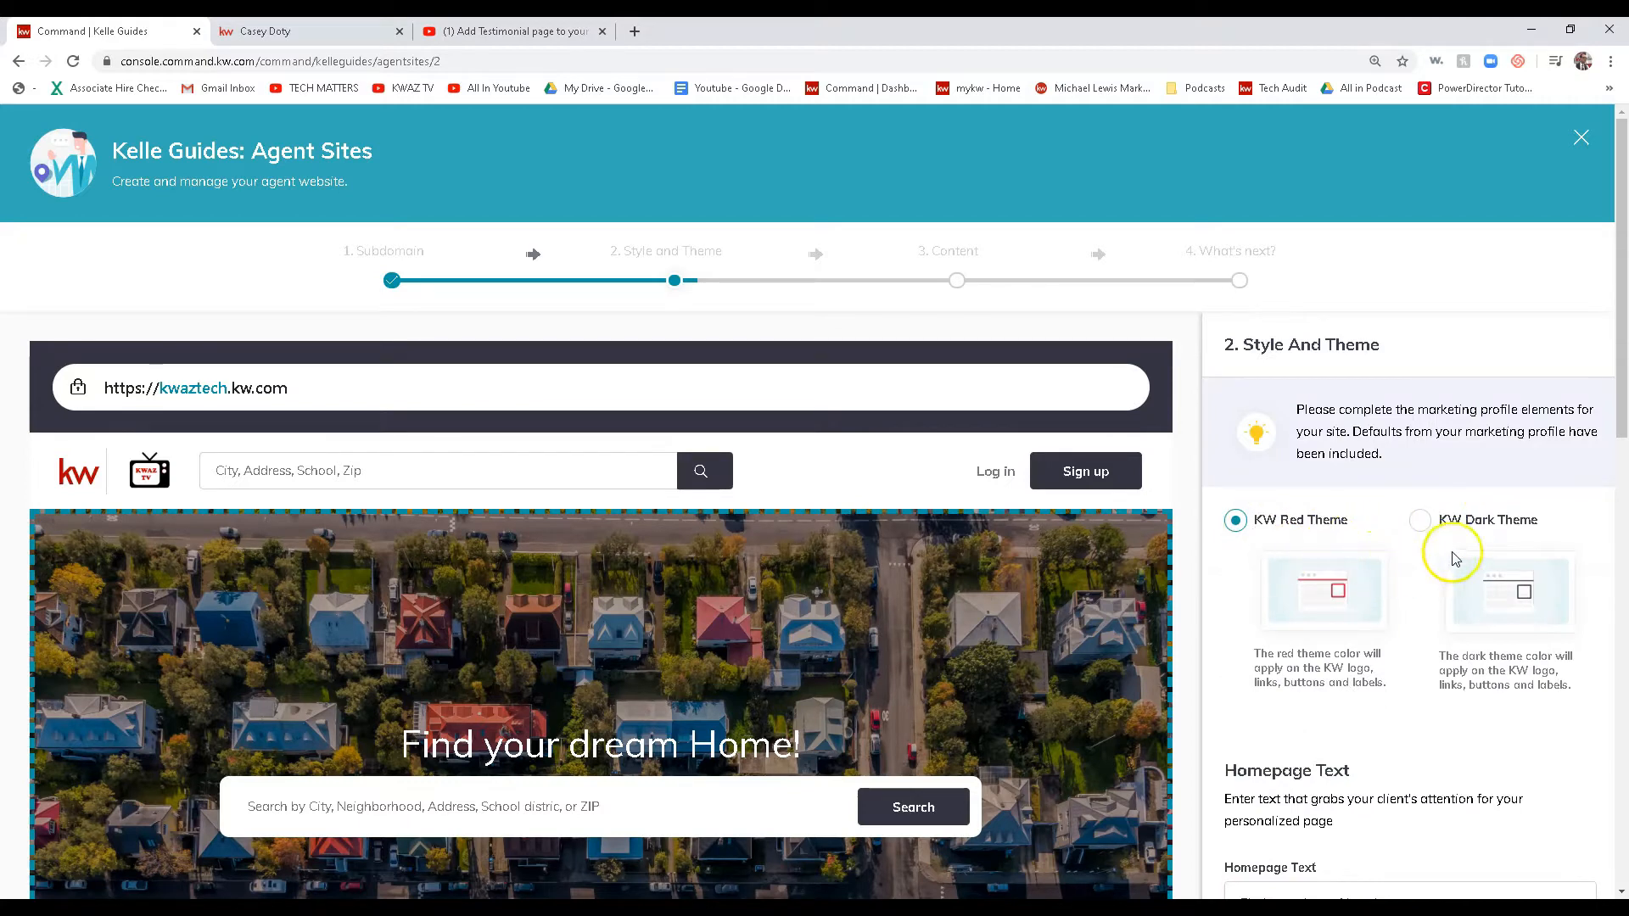
{"action": "scroll", "coordinate": [1392, 539], "scroll_direction": "down", "scroll_amount": 1}
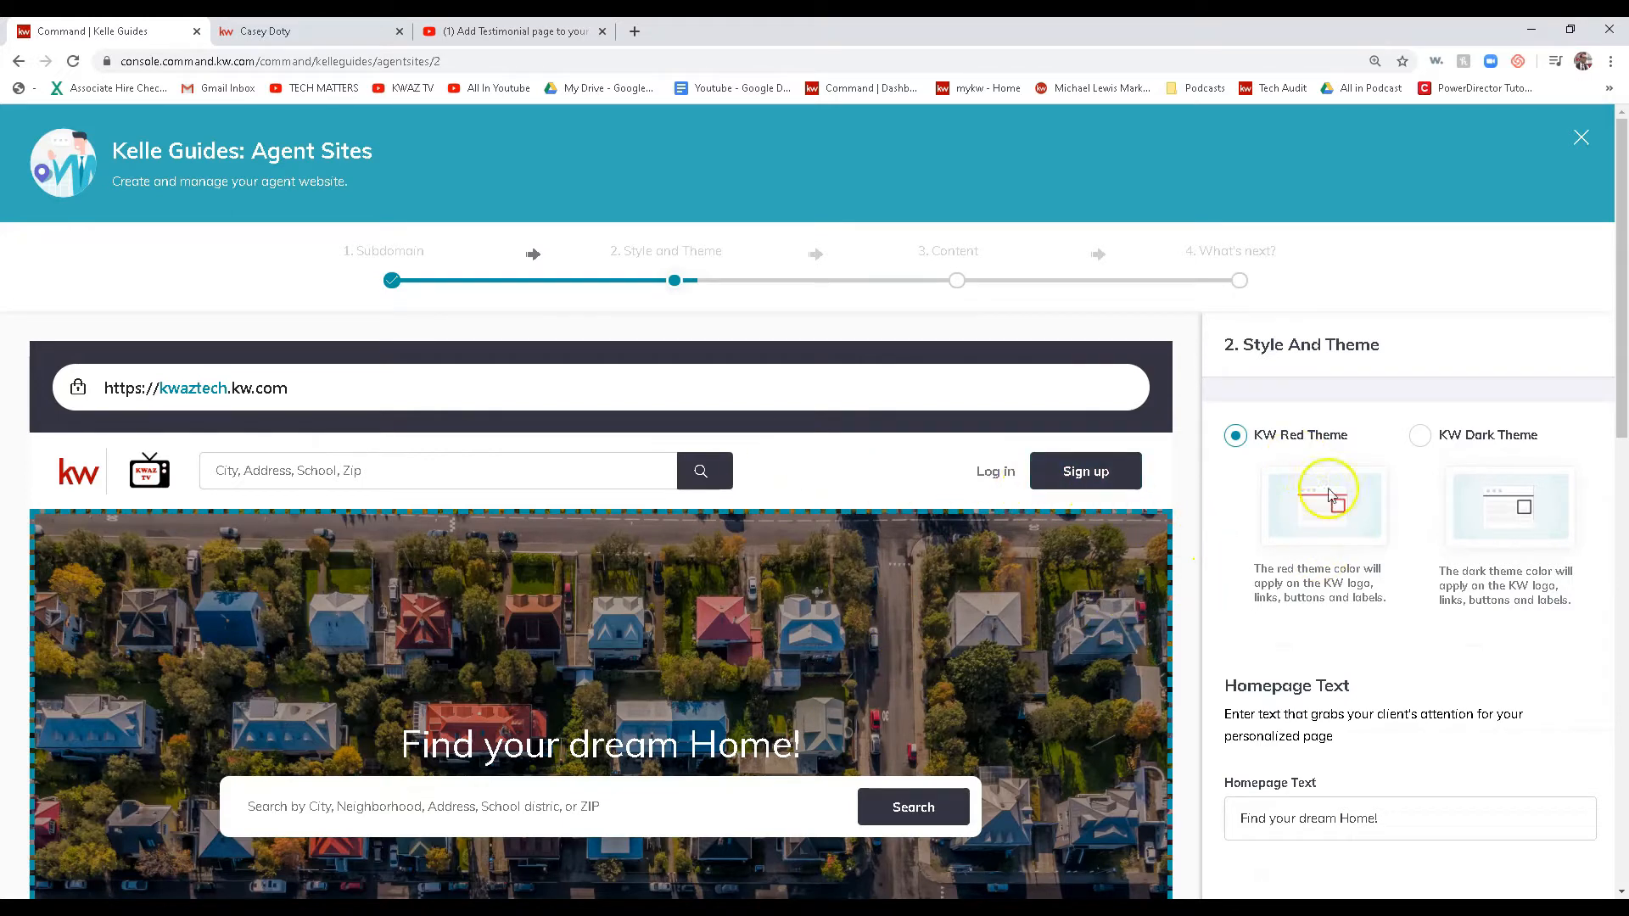
{"action": "scroll", "coordinate": [1403, 538], "scroll_direction": "down", "scroll_amount": 1}
{"action": "scroll", "coordinate": [1480, 611], "scroll_direction": "down", "scroll_amount": 1}
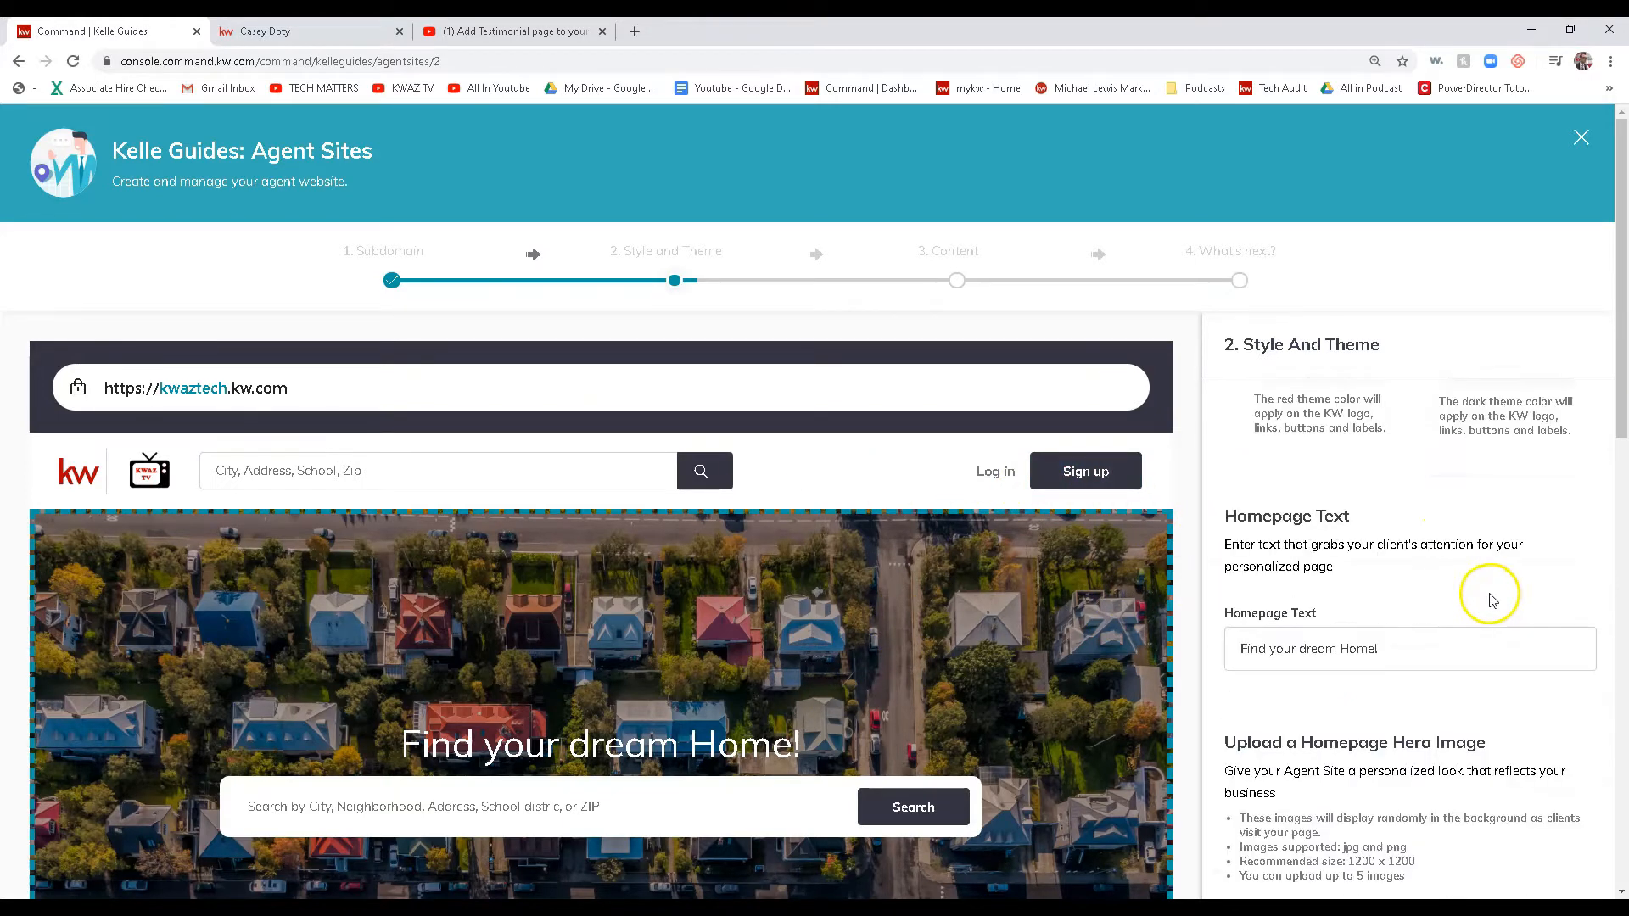
{"action": "scroll", "coordinate": [1382, 628], "scroll_direction": "down", "scroll_amount": 1}
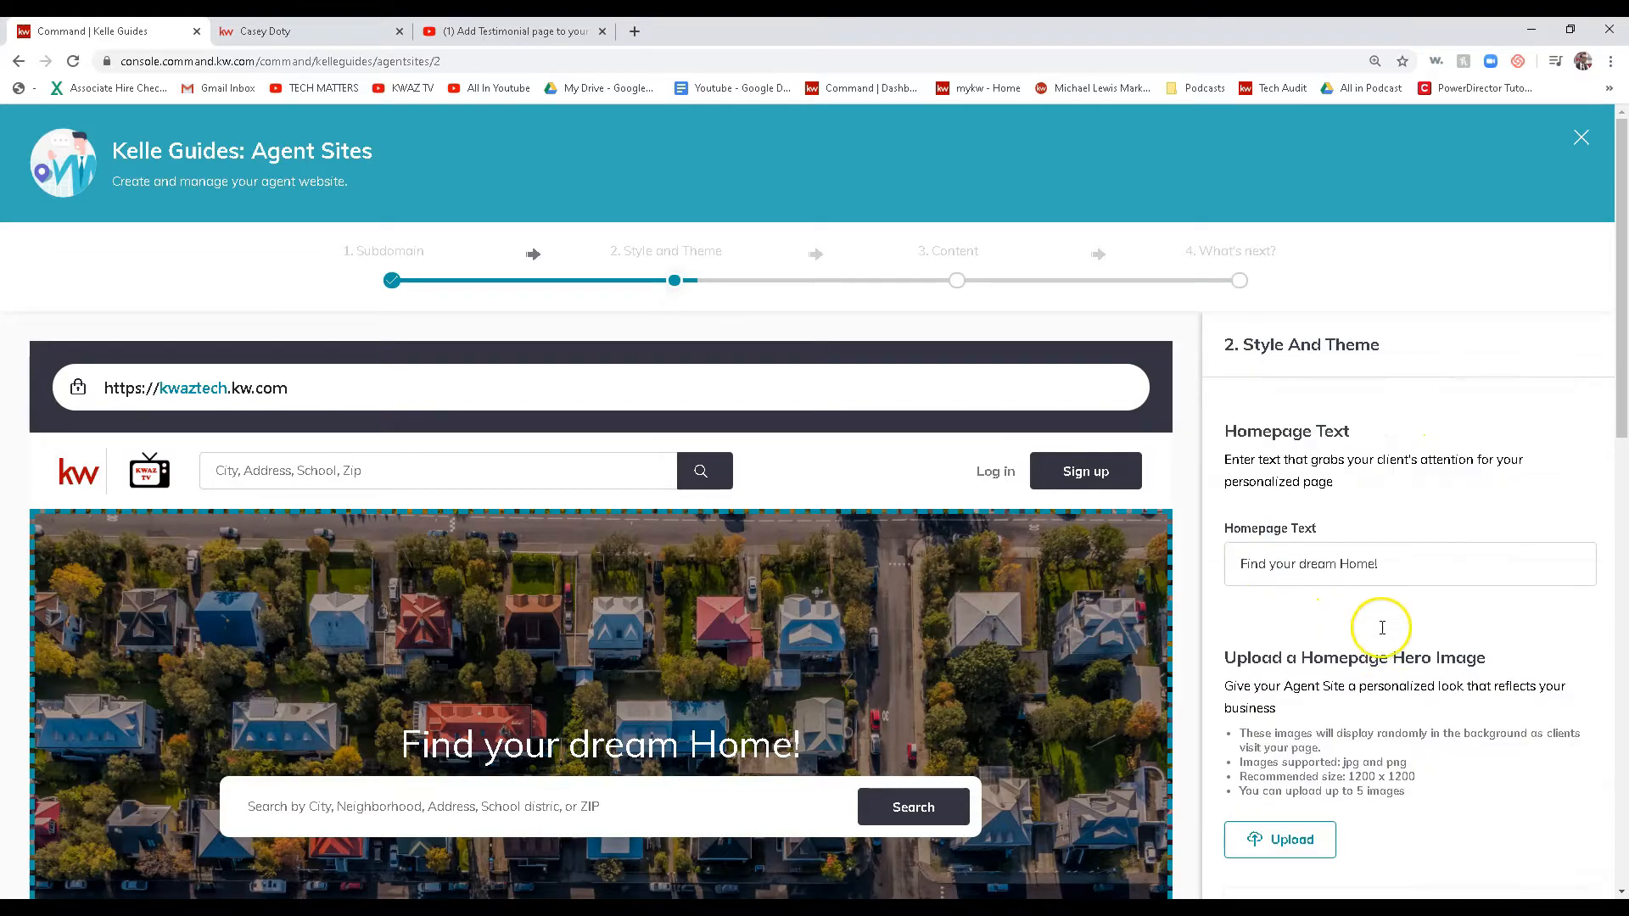
{"action": "scroll", "coordinate": [506, 704], "scroll_direction": "down", "scroll_amount": 2}
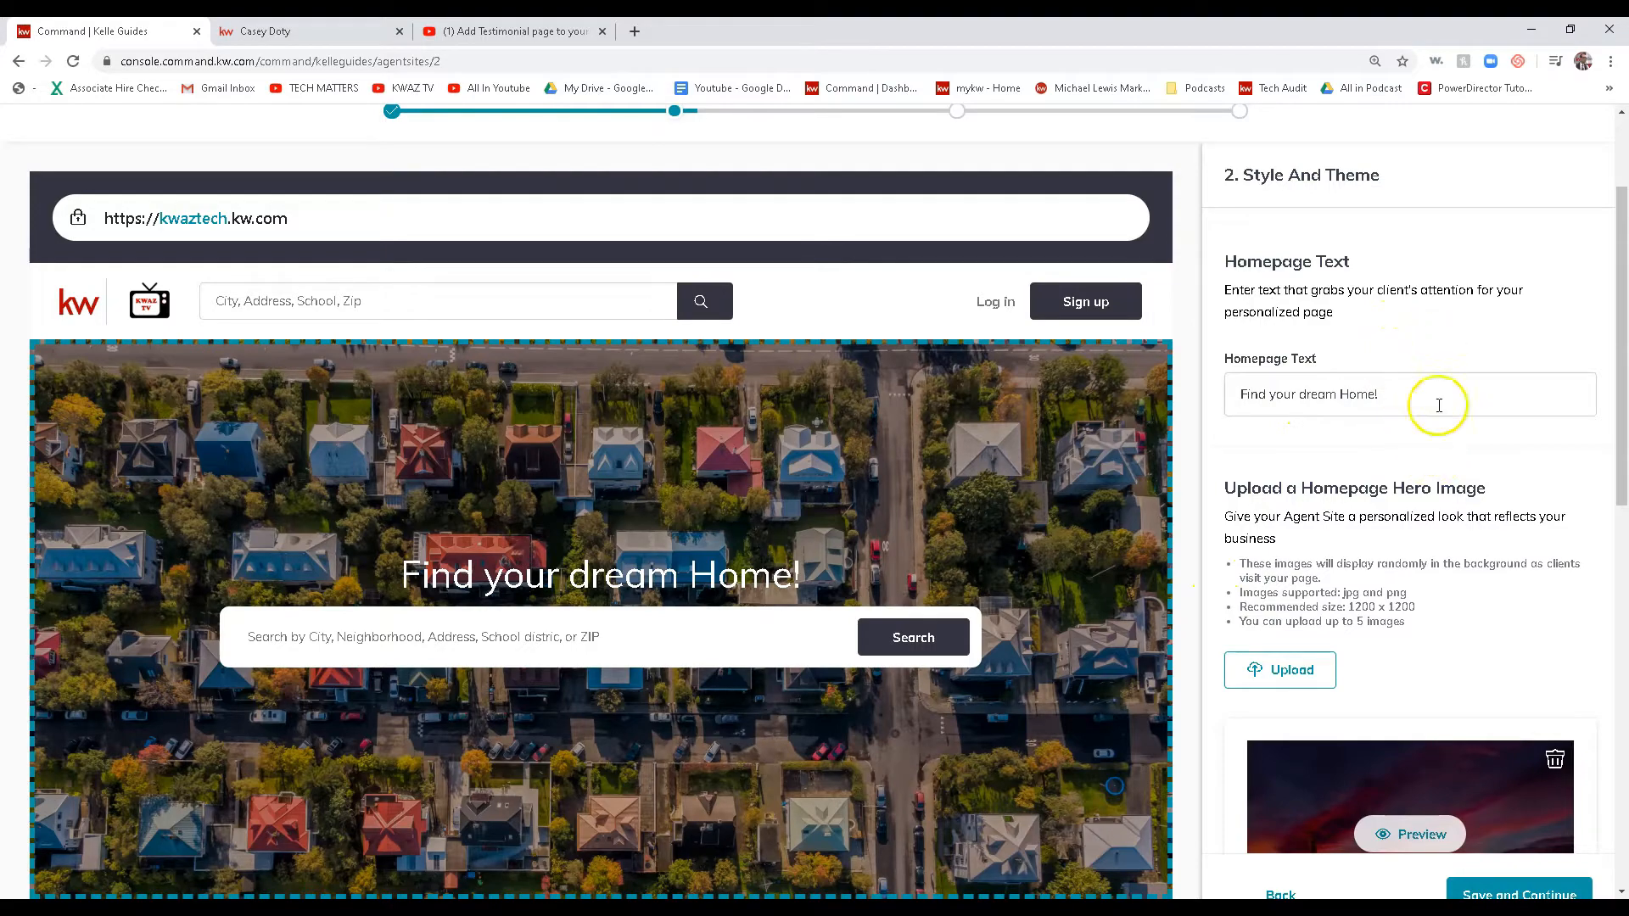
{"action": "scroll", "coordinate": [1434, 452], "scroll_direction": "down", "scroll_amount": 2}
{"action": "scroll", "coordinate": [1417, 552], "scroll_direction": "up", "scroll_amount": 3}
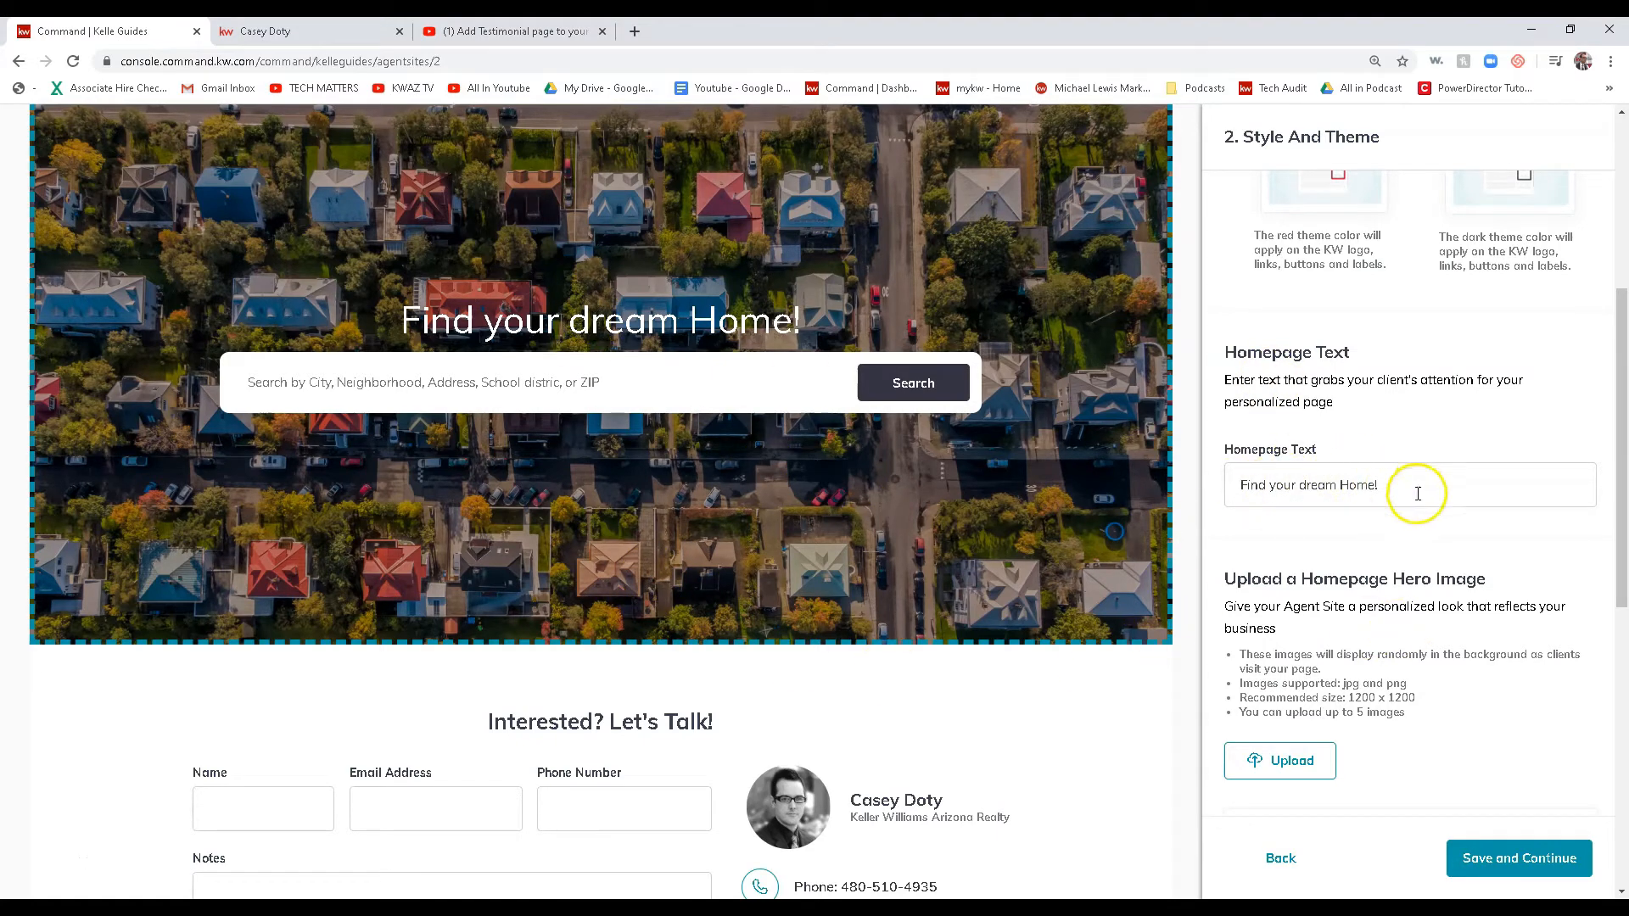
- Capitalise Home, Dream and Your so the headline reads 'Find Your Dream Home!'
{"action": "left_click_drag", "start_coordinate": [1433, 480], "coordinate": [1335, 477]}
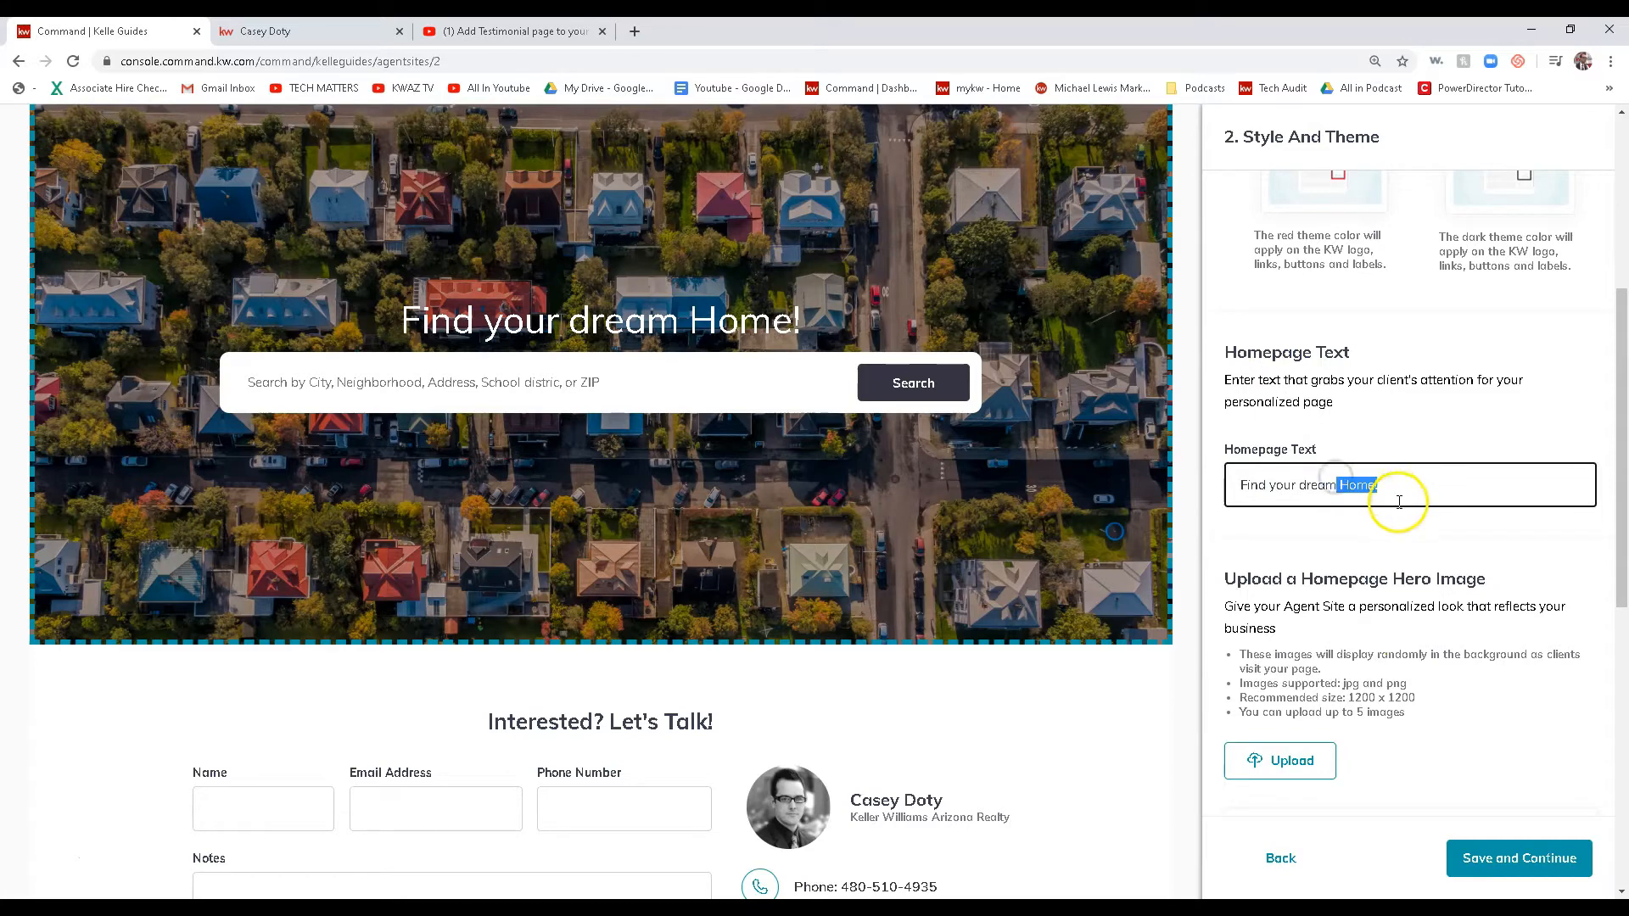
{"action": "key", "text": "BackSpace"}
{"action": "type", "text": "Home"}
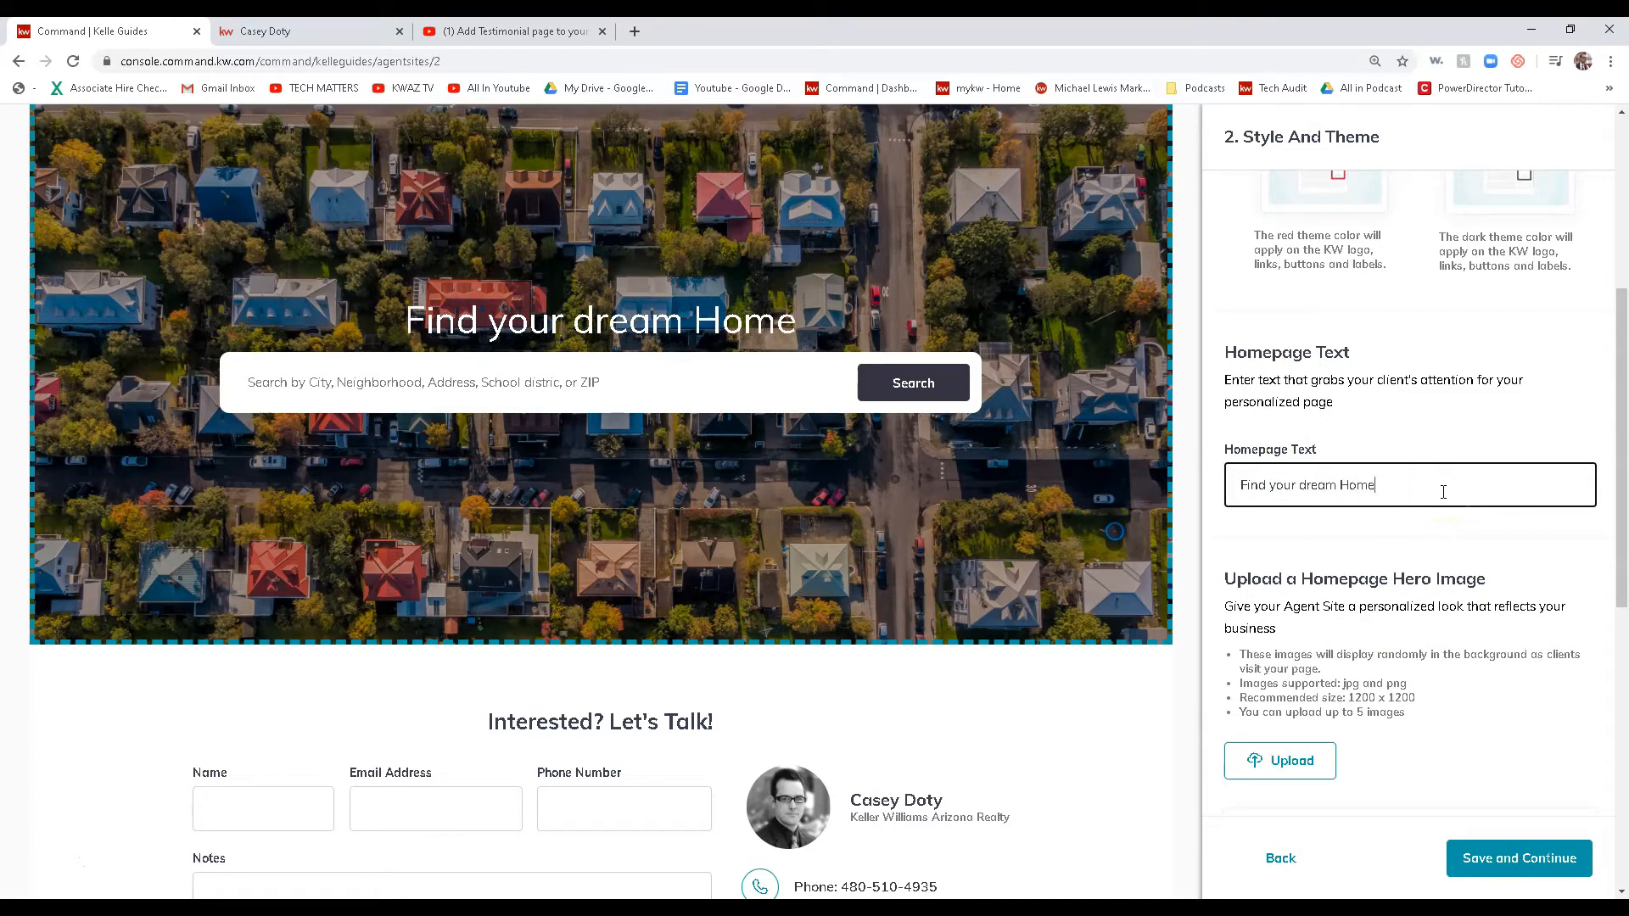
{"action": "type", "text": "!"}
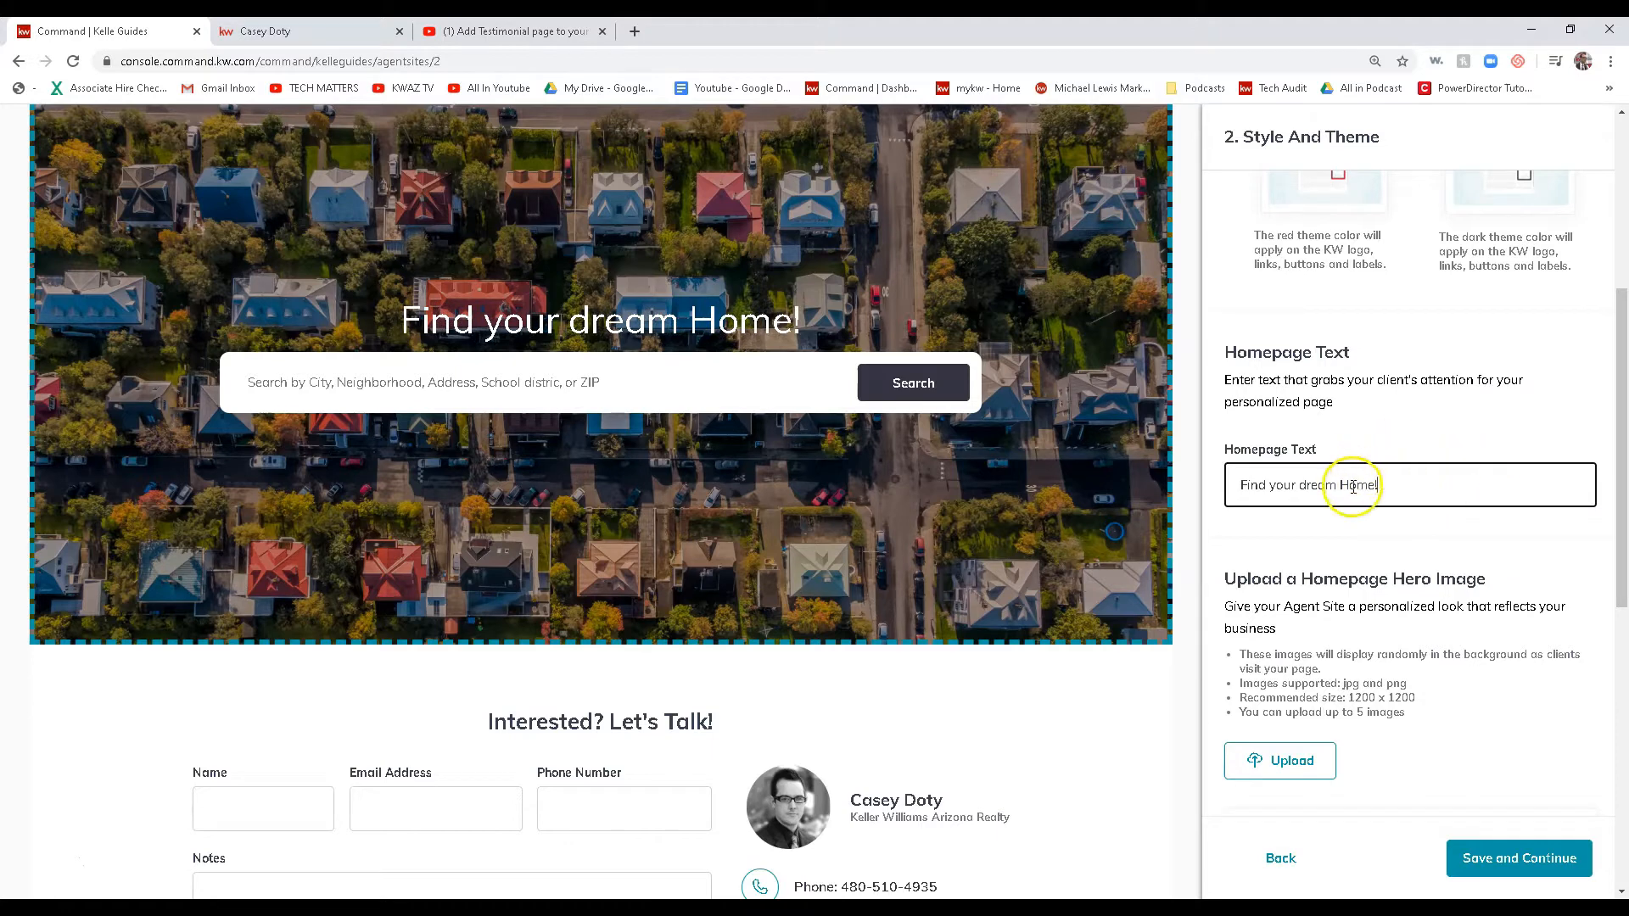
{"action": "key", "text": "BackSpace"}
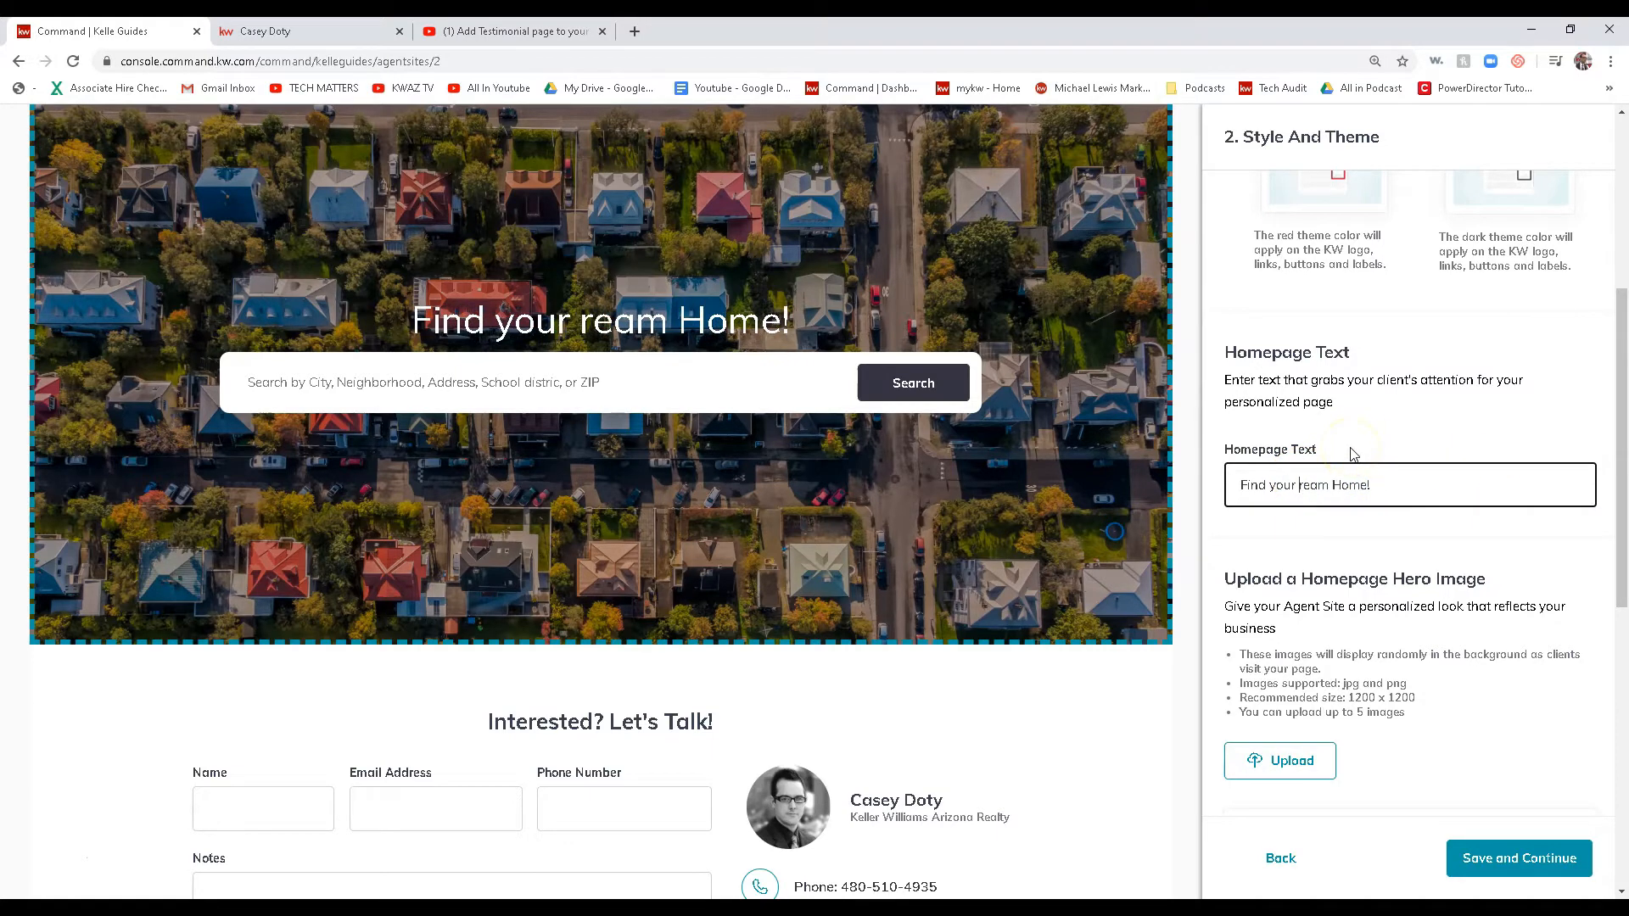
{"action": "type", "text": "D"}
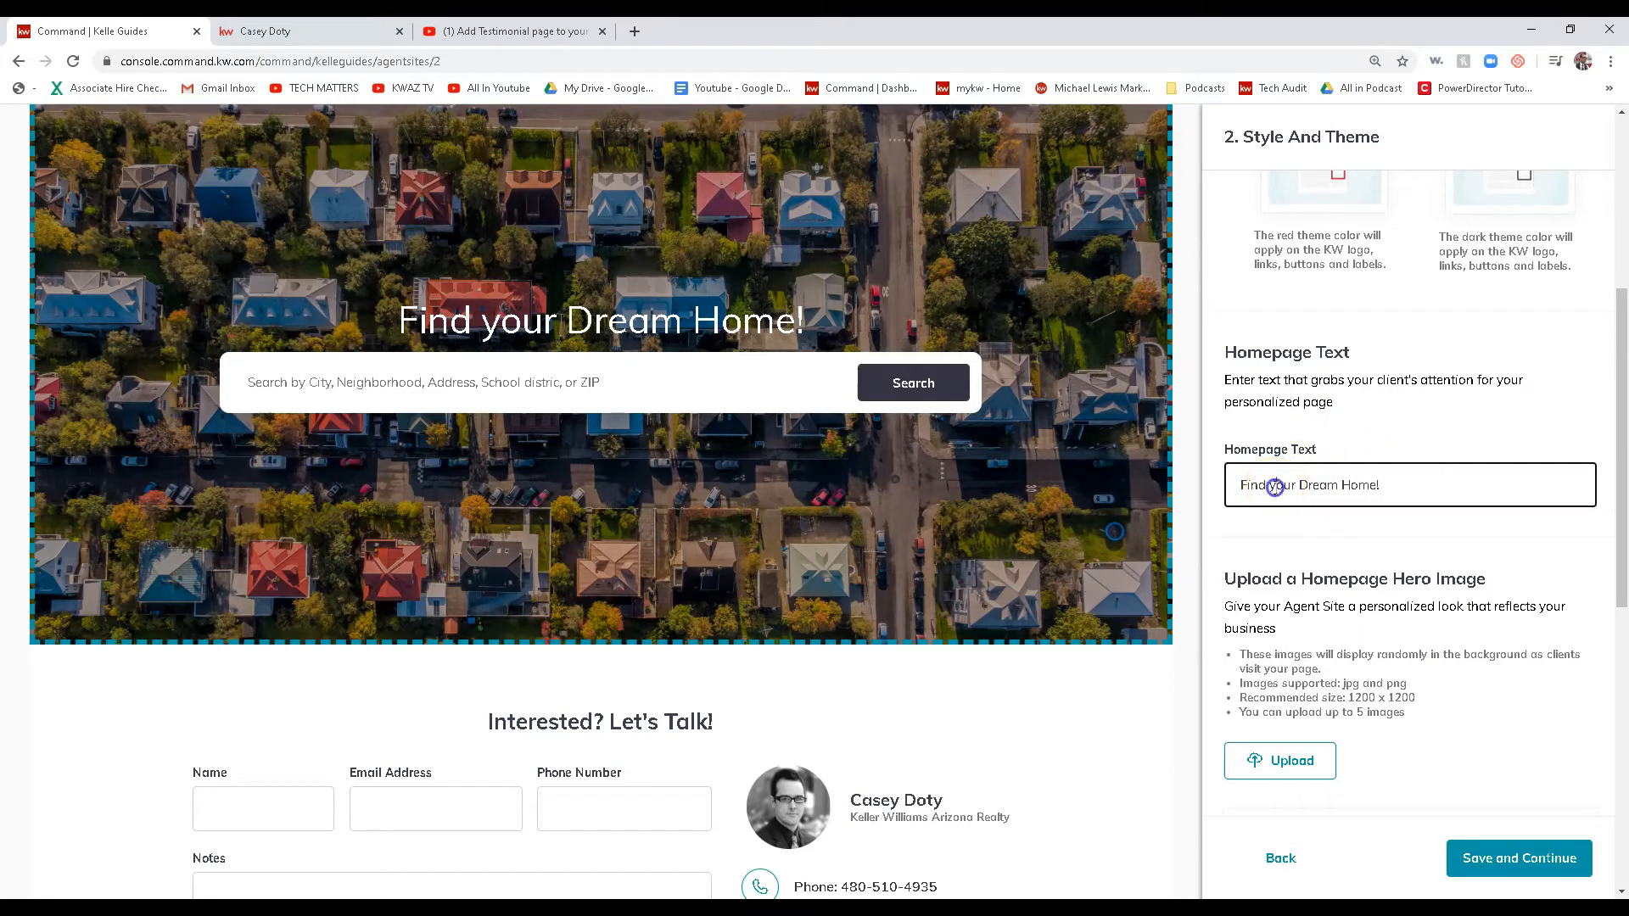
{"action": "key", "text": "BackSpace"}
{"action": "type", "text": "Y"}
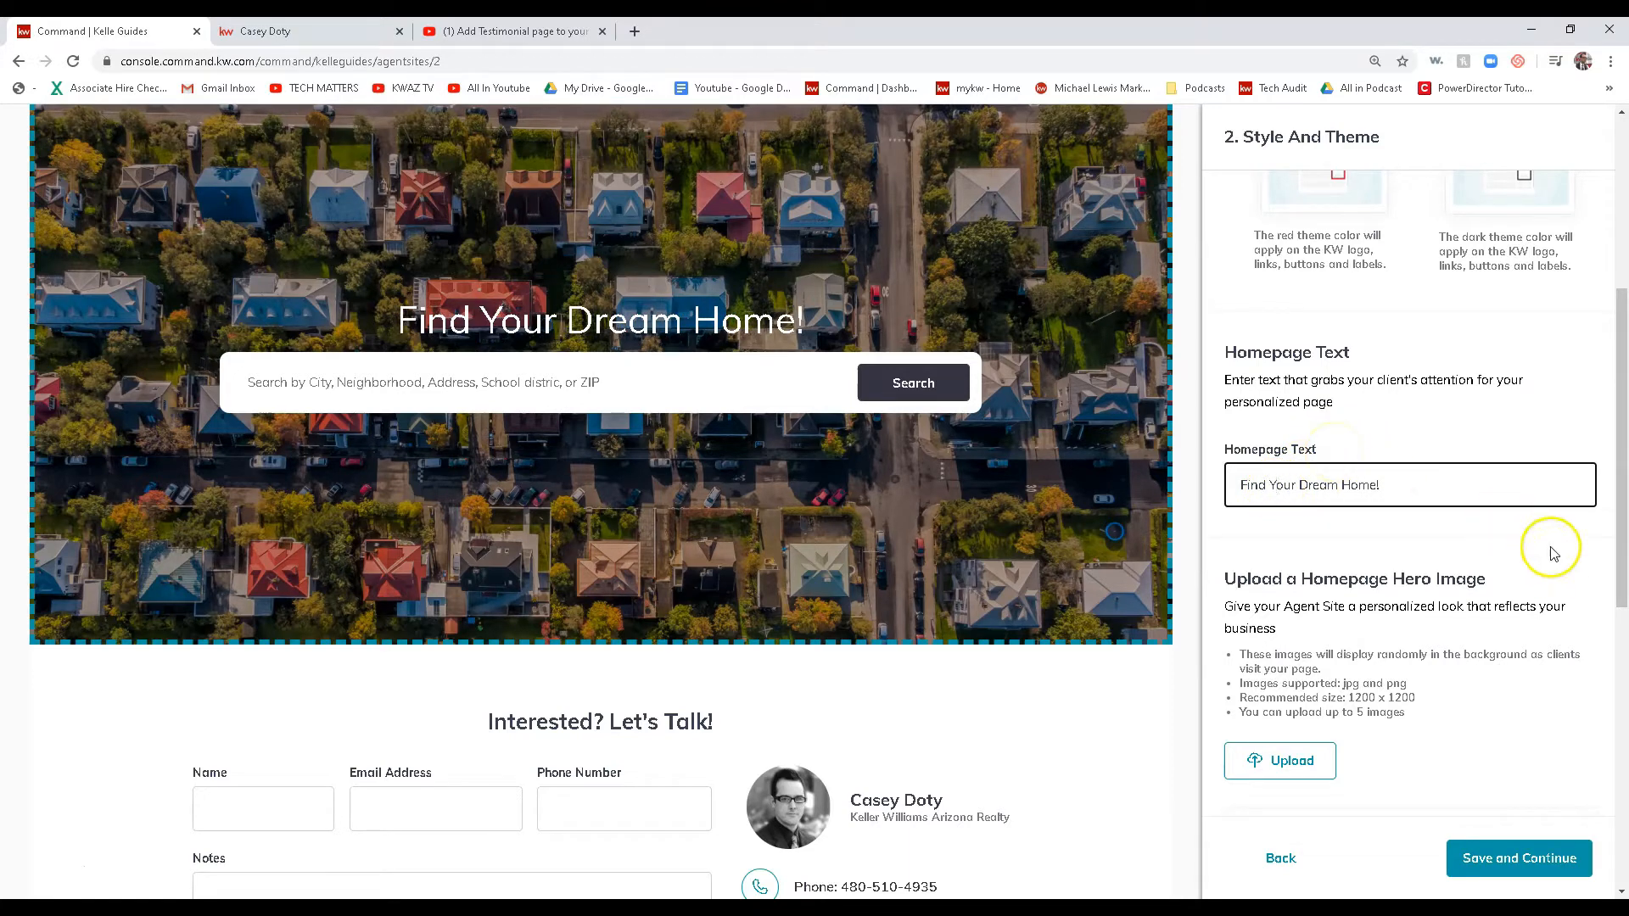
- Check the updated headline in the hero preview and open a new browser tab
{"action": "scroll", "coordinate": [1511, 561], "scroll_direction": "down", "scroll_amount": 2}
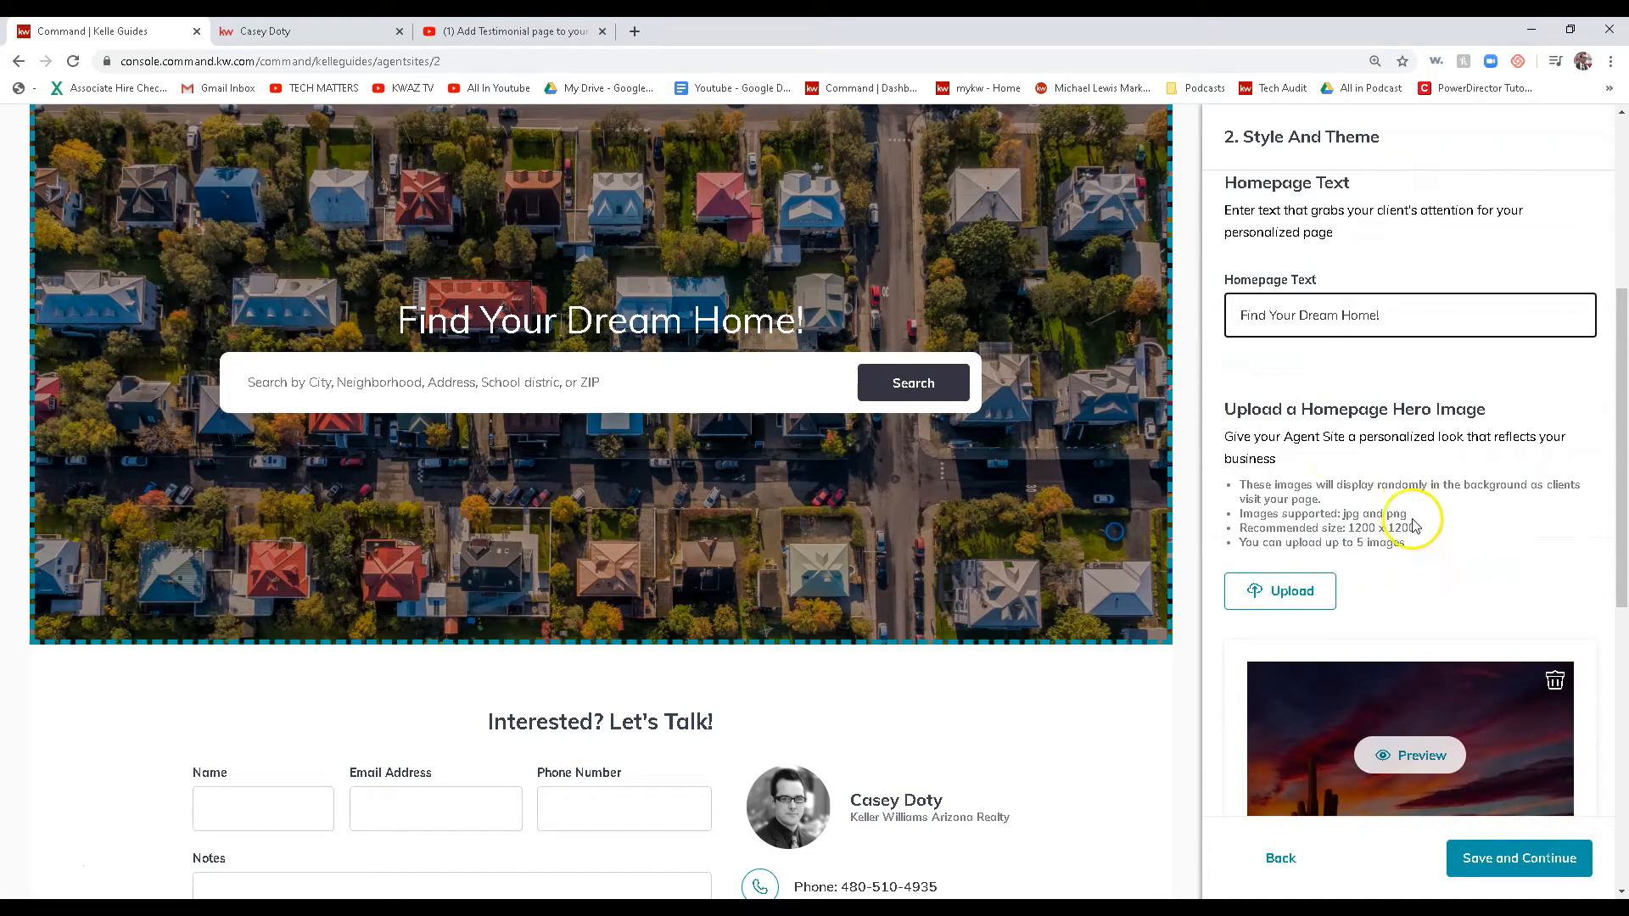
{"action": "scroll", "coordinate": [1414, 526], "scroll_direction": "down", "scroll_amount": 1}
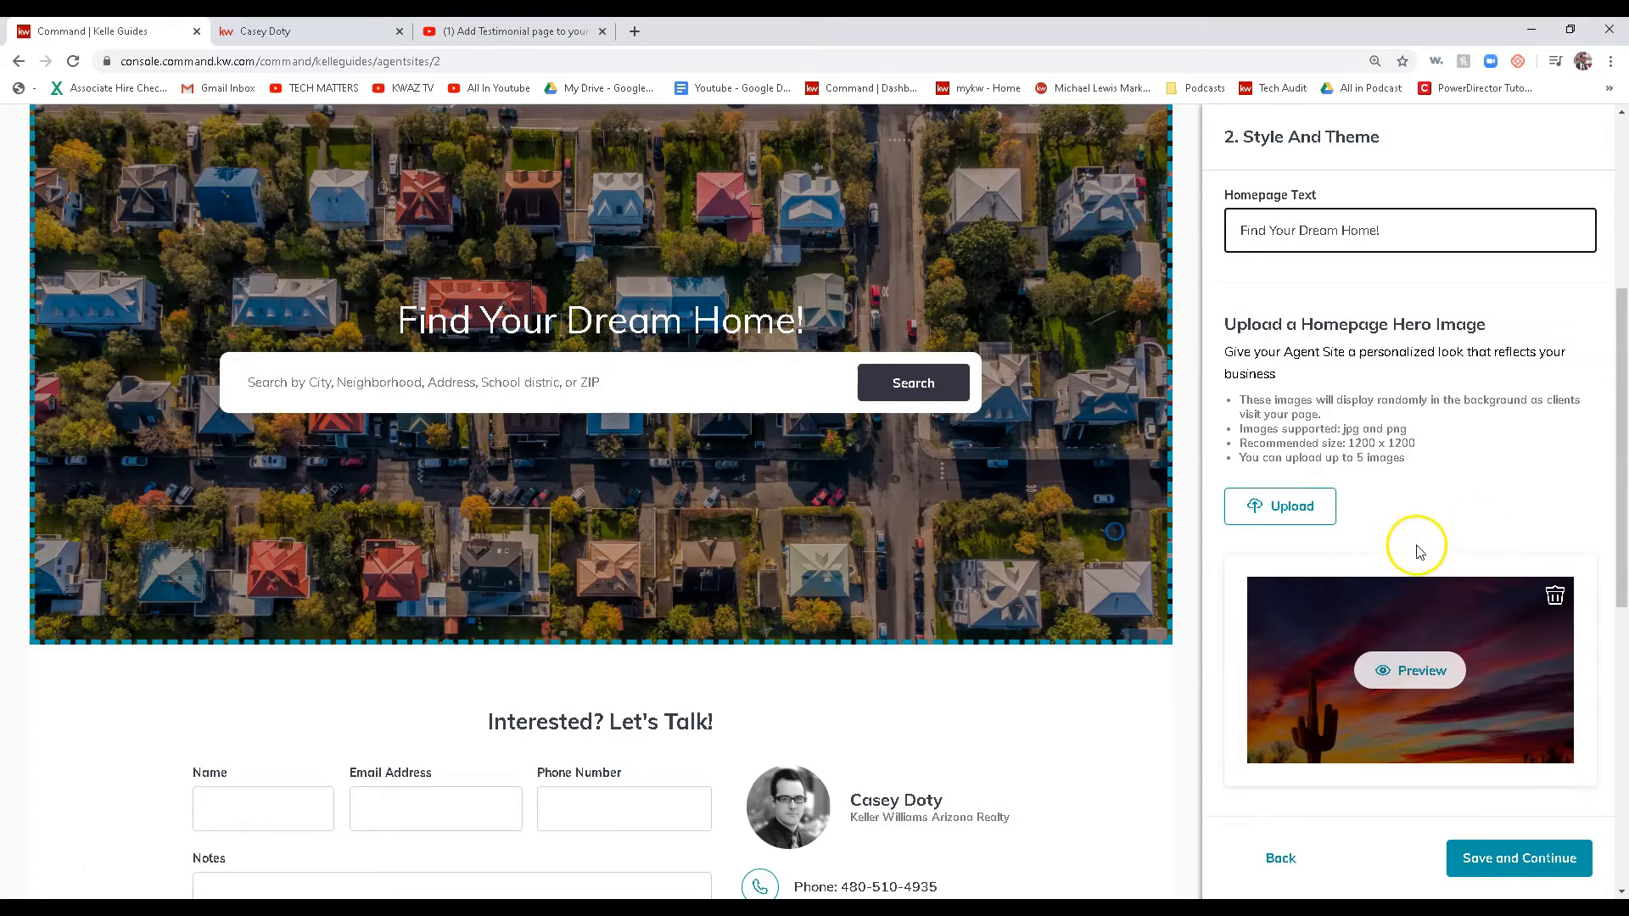
{"action": "scroll", "coordinate": [1442, 569], "scroll_direction": "up", "scroll_amount": 3}
{"action": "scroll", "coordinate": [789, 553], "scroll_direction": "up", "scroll_amount": 3}
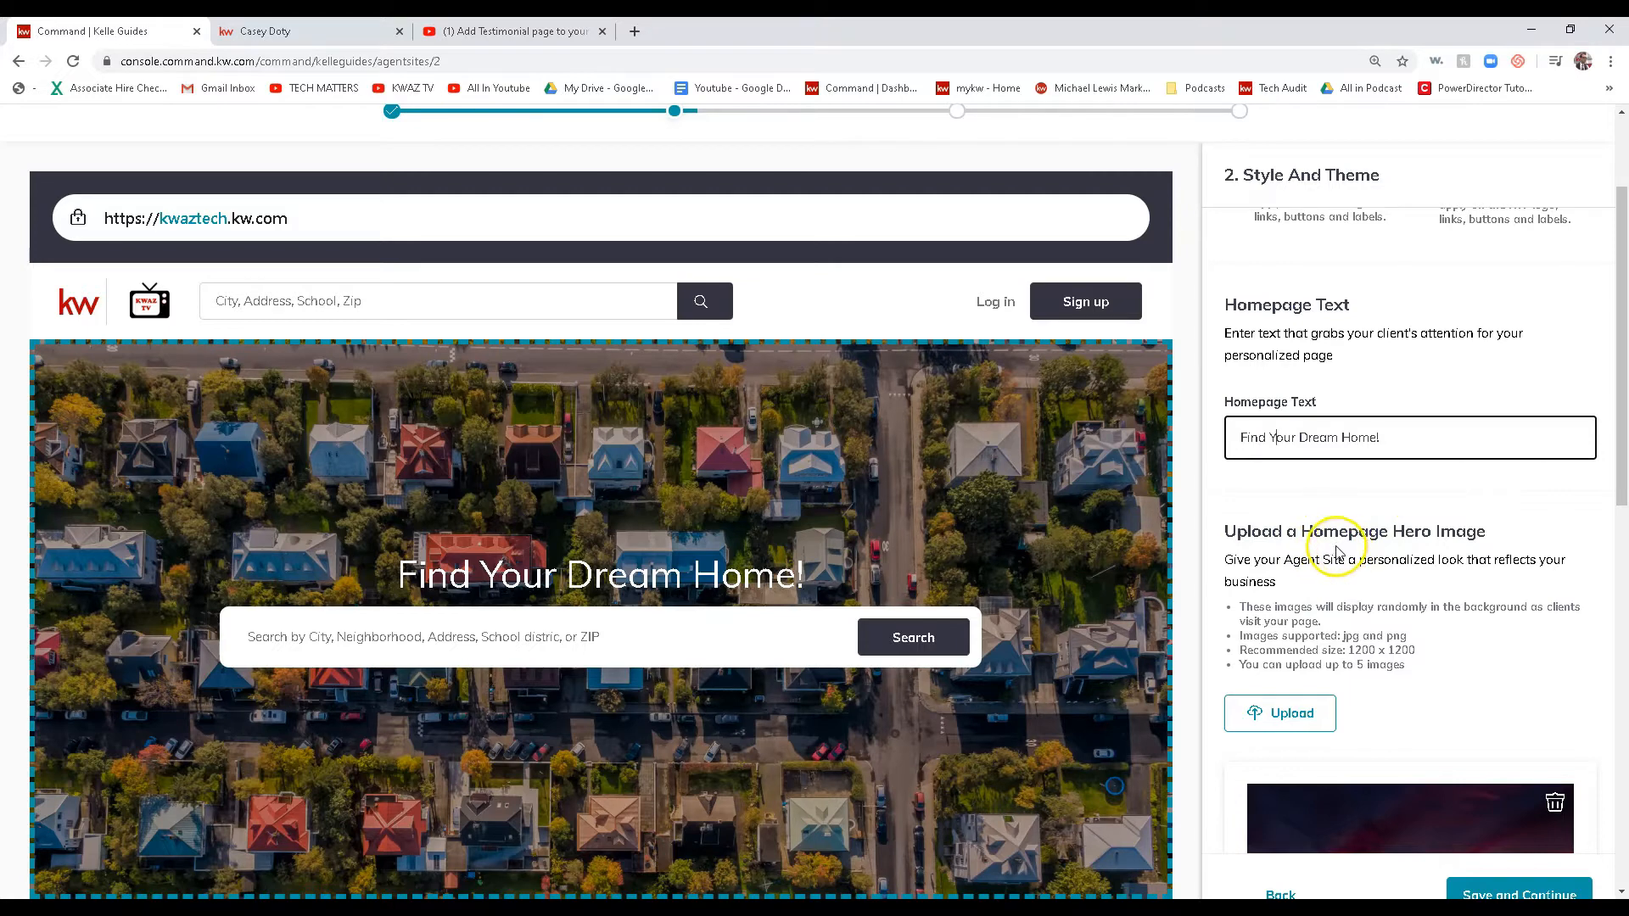
{"action": "scroll", "coordinate": [1358, 560], "scroll_direction": "down", "scroll_amount": 1}
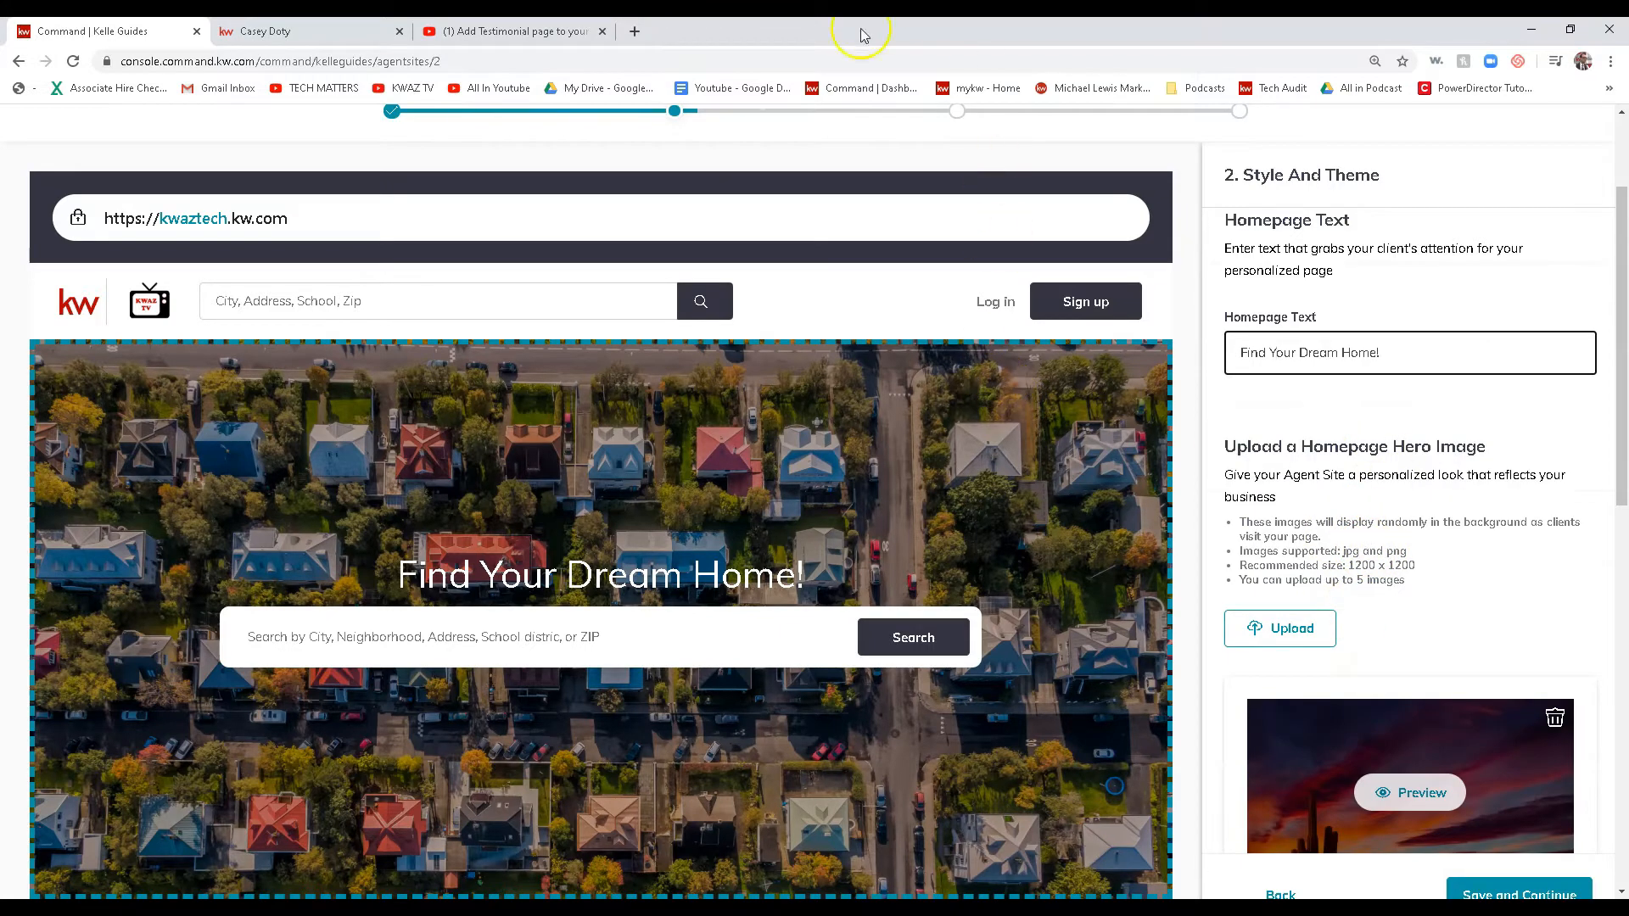
{"action": "left_click", "coordinate": [634, 32]}
- Open KWAZ Info from Casey > Agent Website > Website Pictures in Google Drive
{"action": "left_click", "coordinate": [604, 88]}
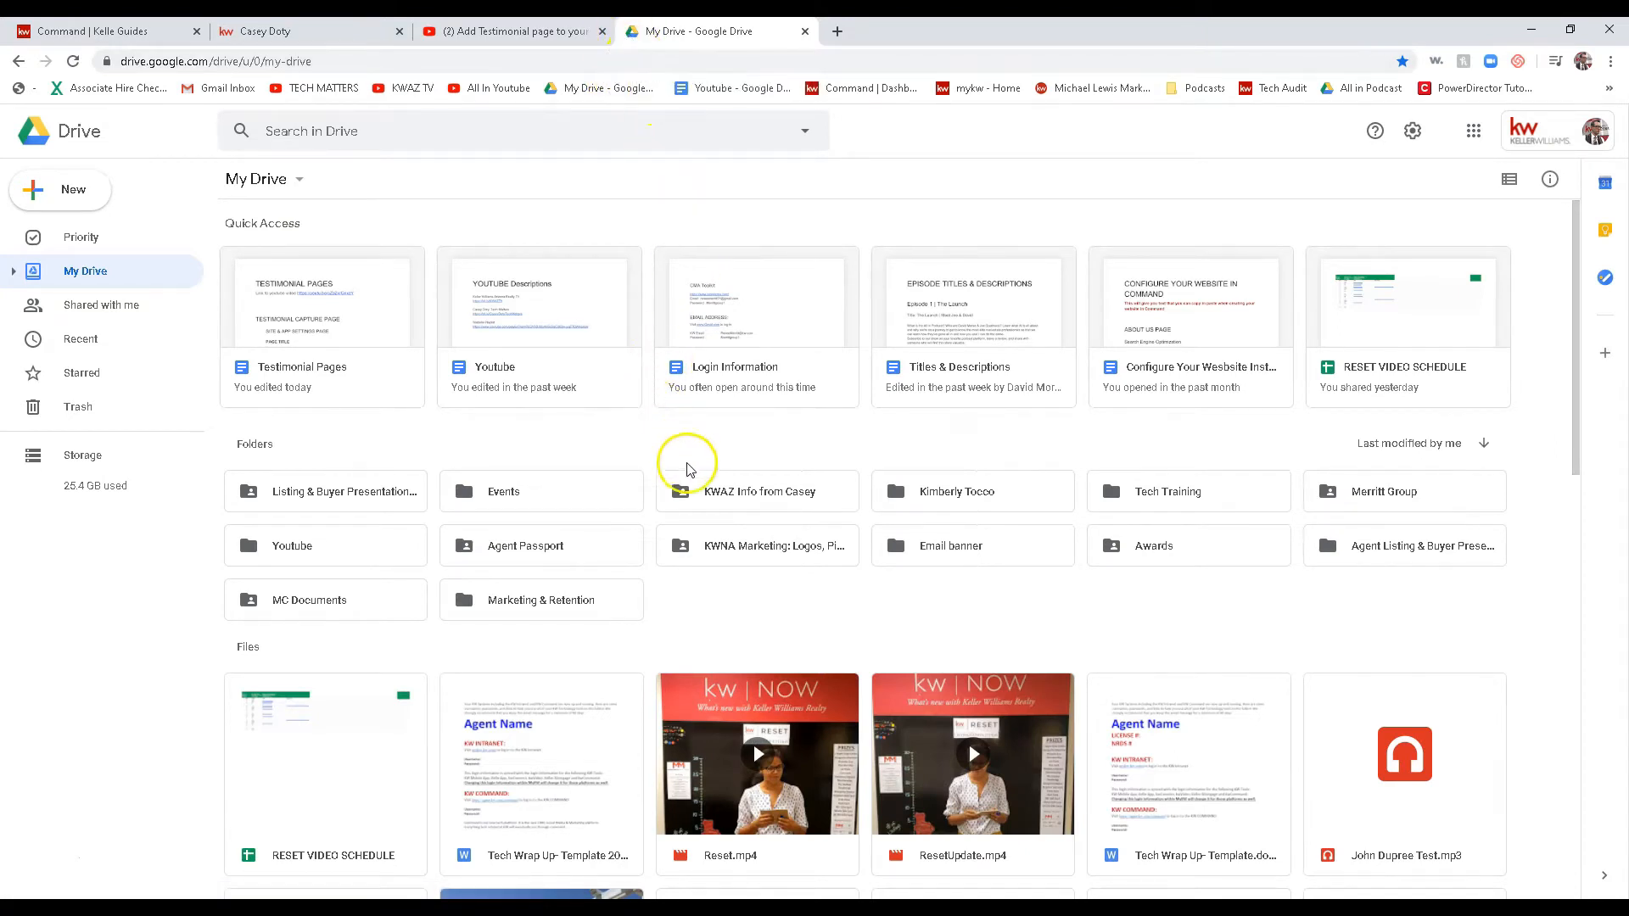
{"action": "left_click", "coordinate": [743, 498]}
{"action": "double_click", "coordinate": [744, 498]}
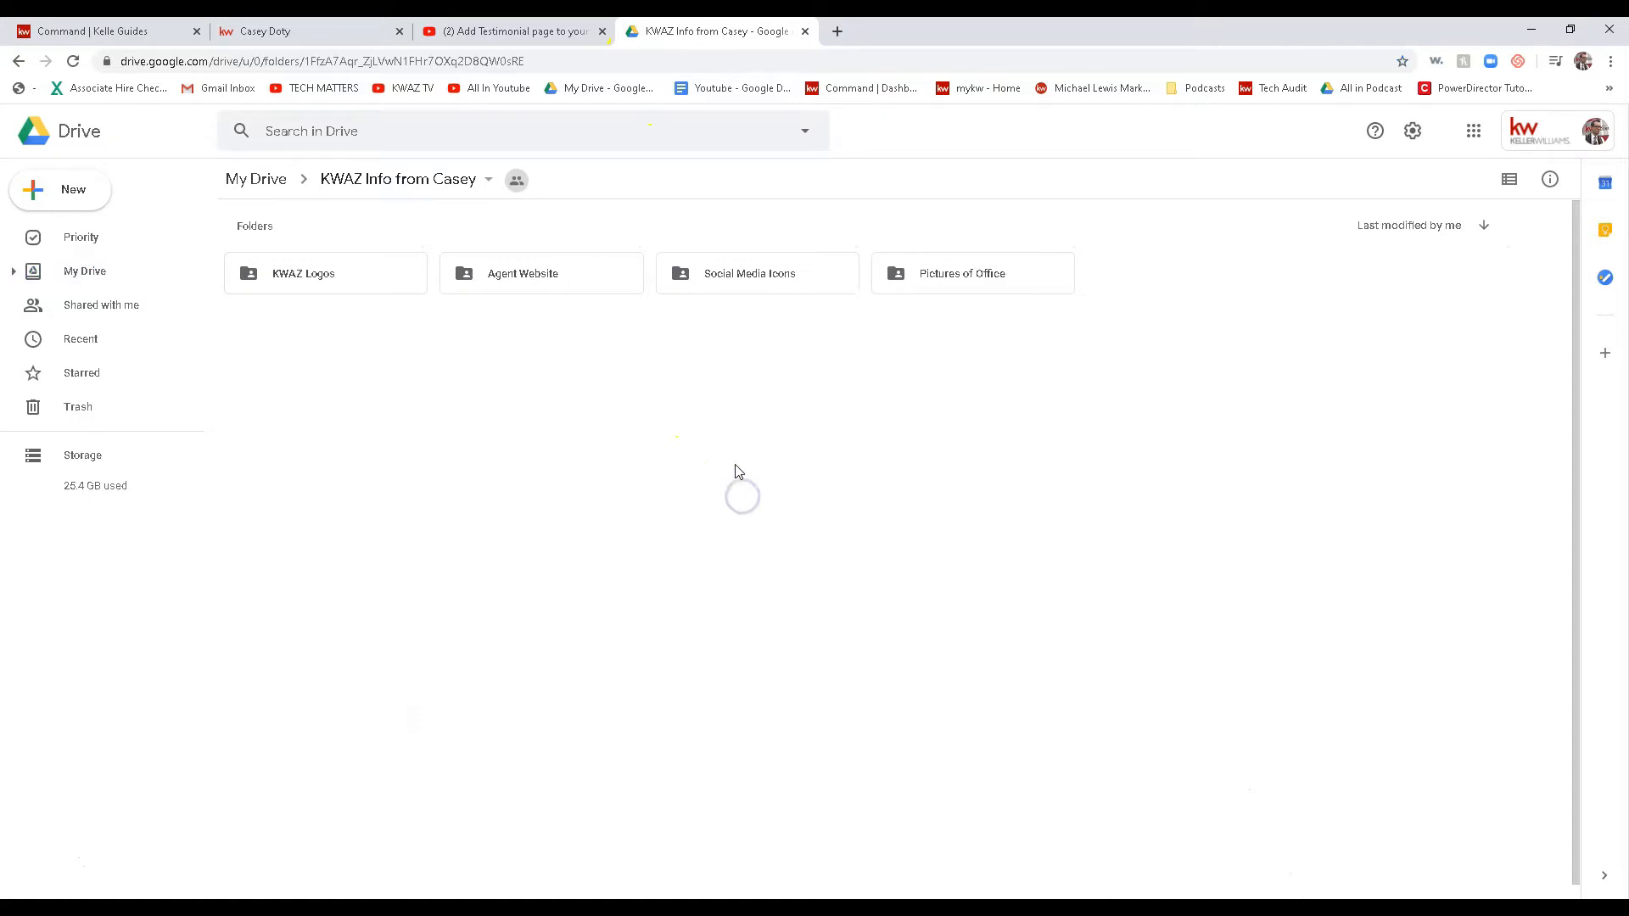
{"action": "double_click", "coordinate": [532, 276]}
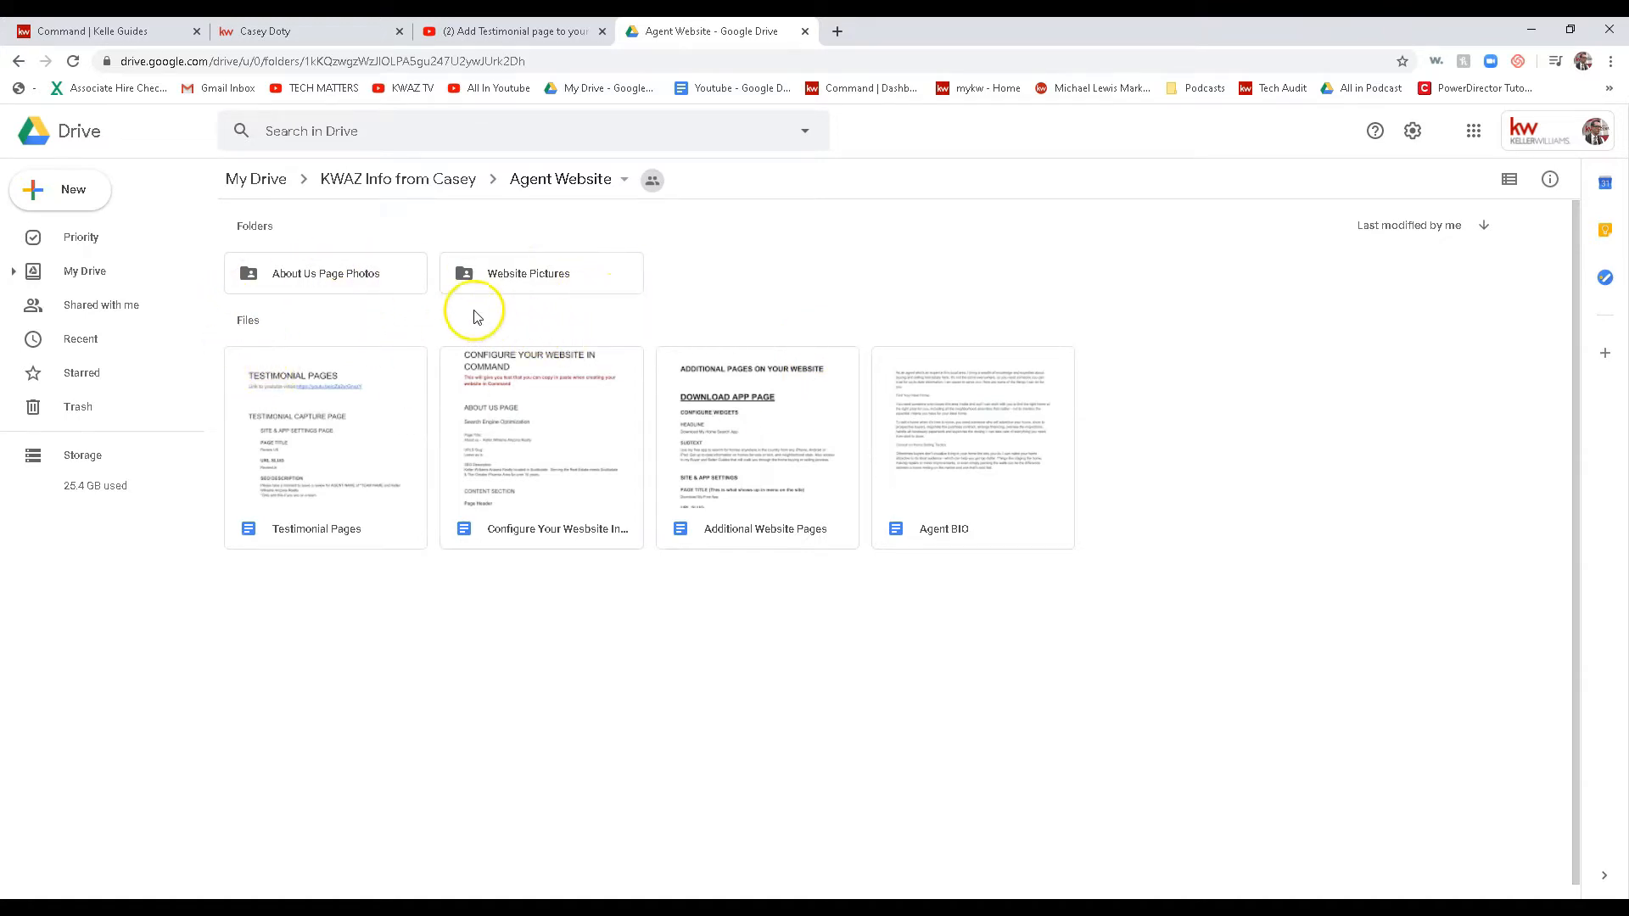
{"action": "double_click", "coordinate": [538, 273]}
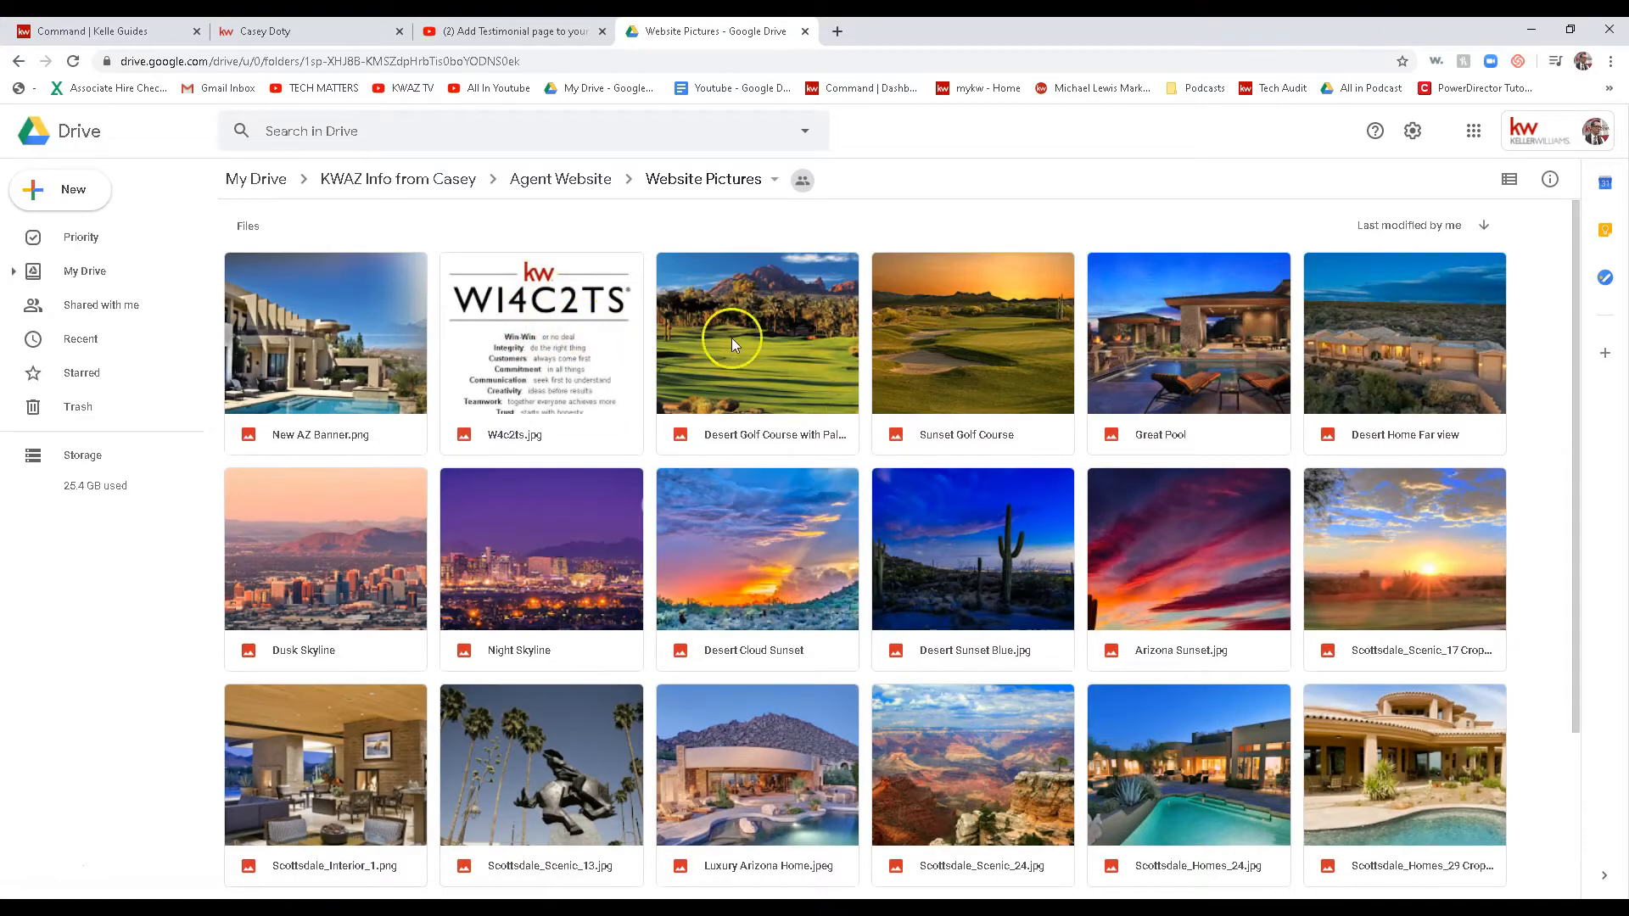
- Download Desert Sunset Blue.jpg, Night Skyline and Luxury Arizona Home images
{"action": "left_click", "coordinate": [982, 520]}
{"action": "right_click", "coordinate": [983, 521]}
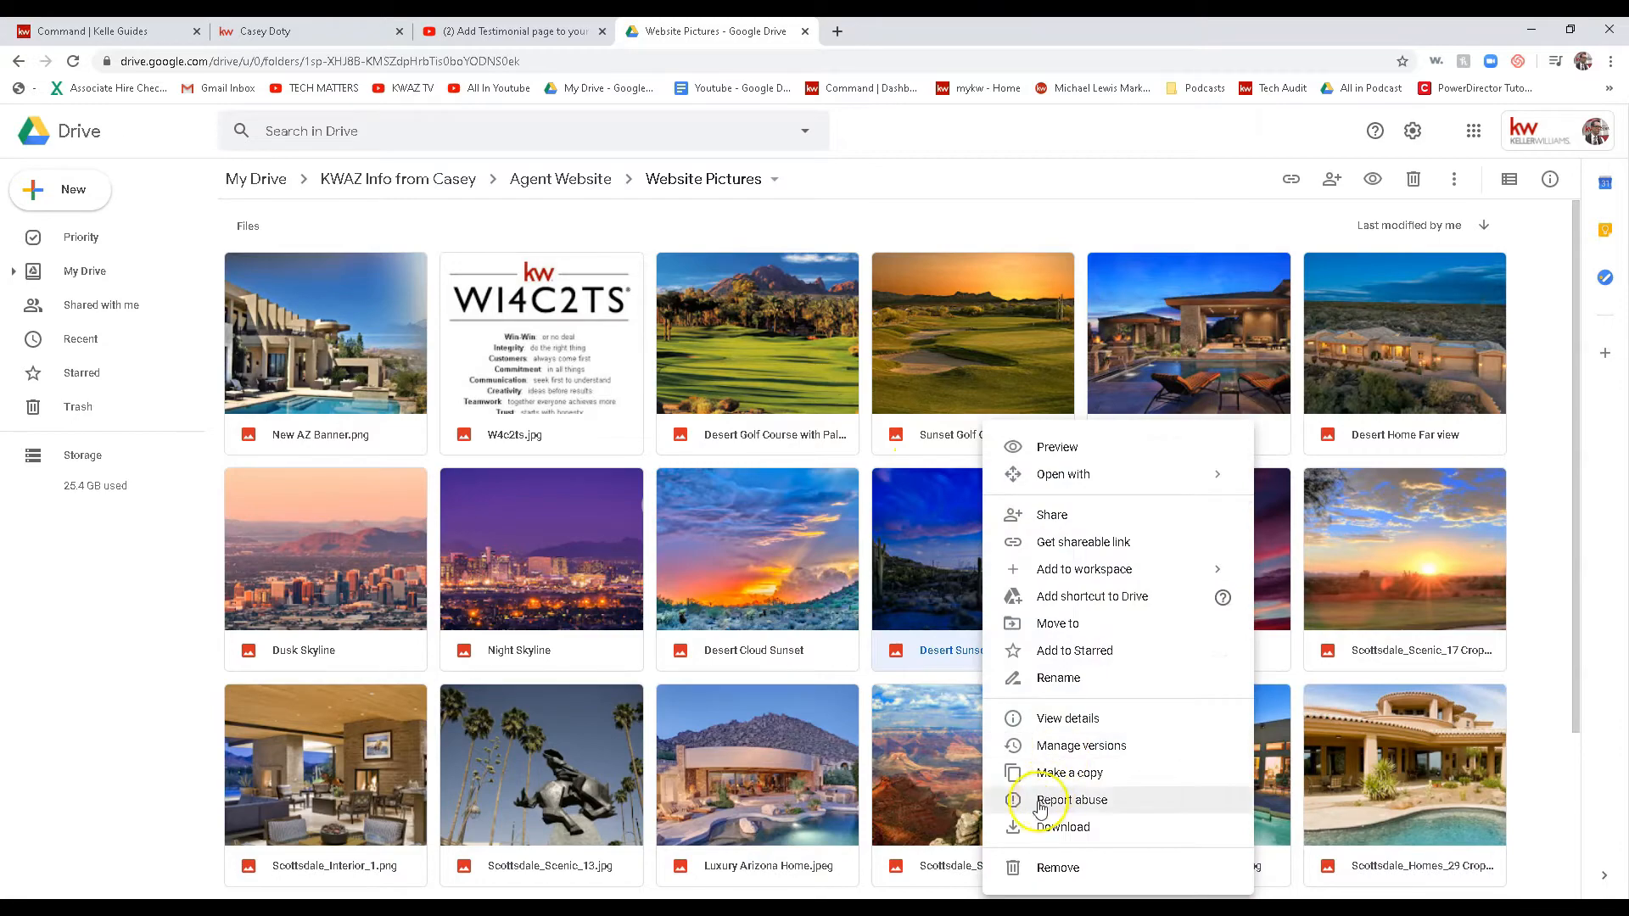
{"action": "left_click", "coordinate": [1055, 832]}
{"action": "double_click", "coordinate": [925, 550]}
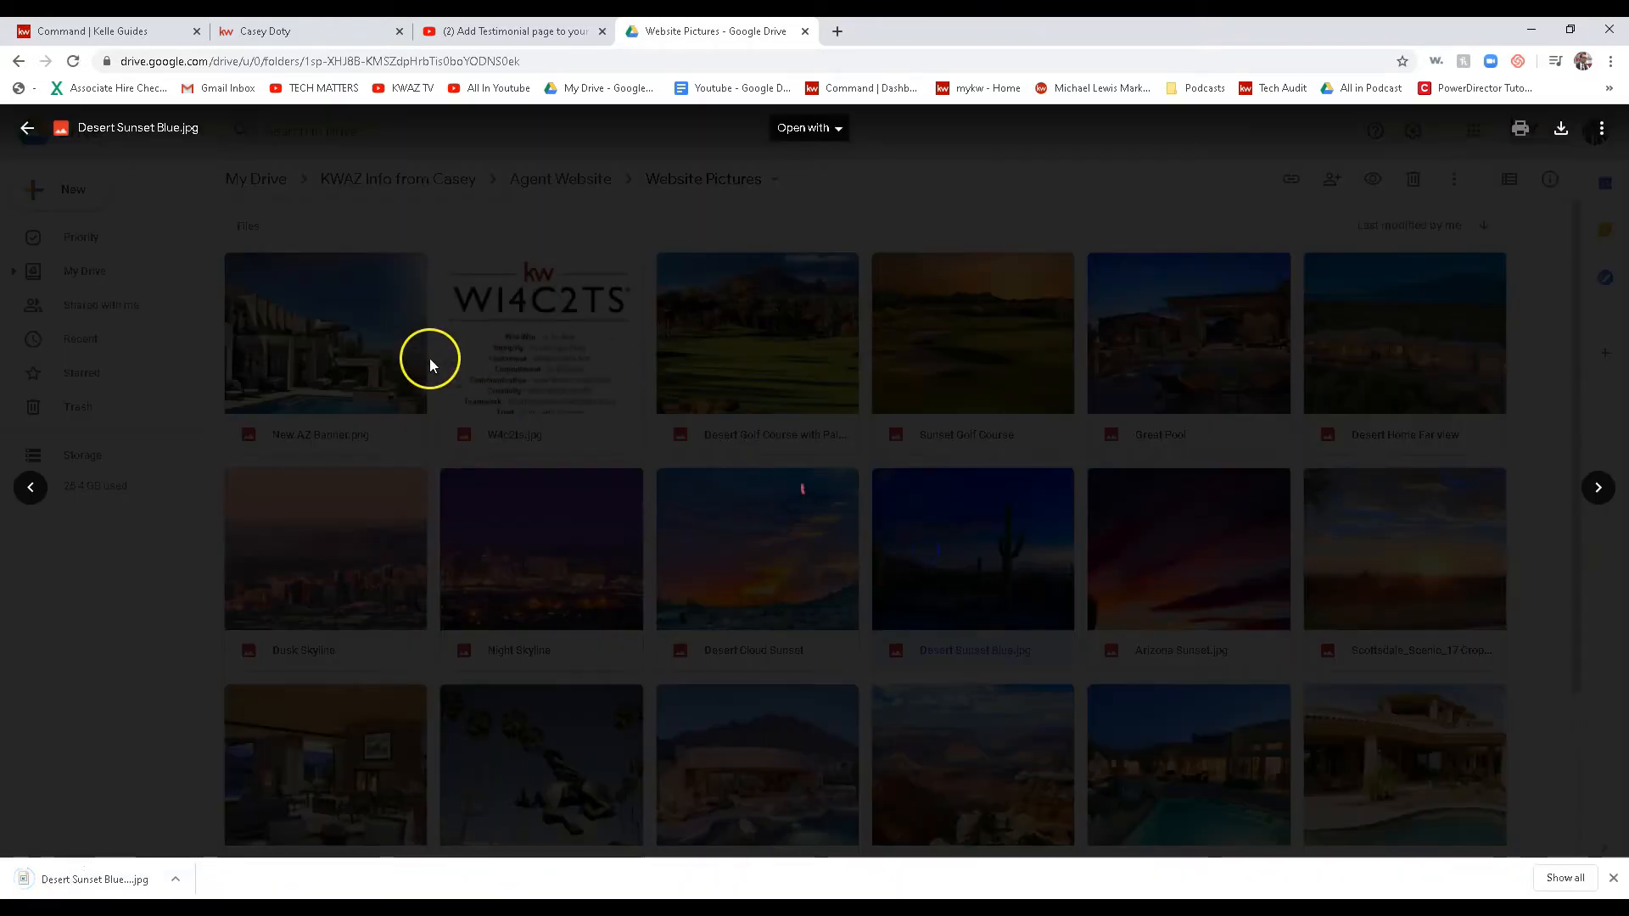
{"action": "left_click", "coordinate": [28, 128]}
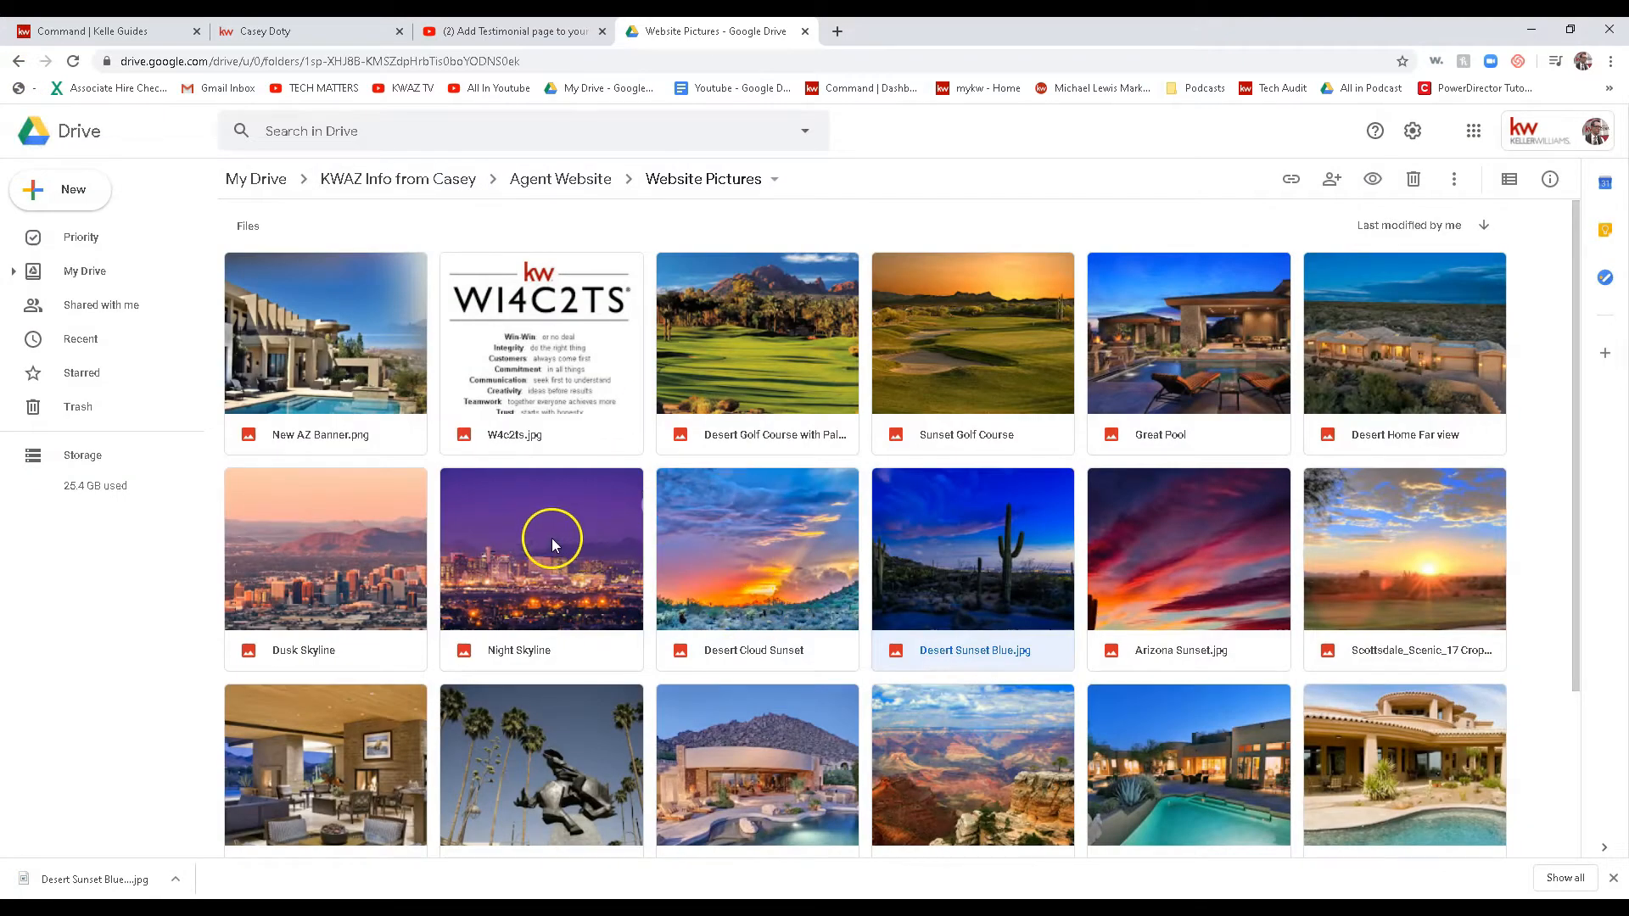
{"action": "right_click", "coordinate": [546, 542]}
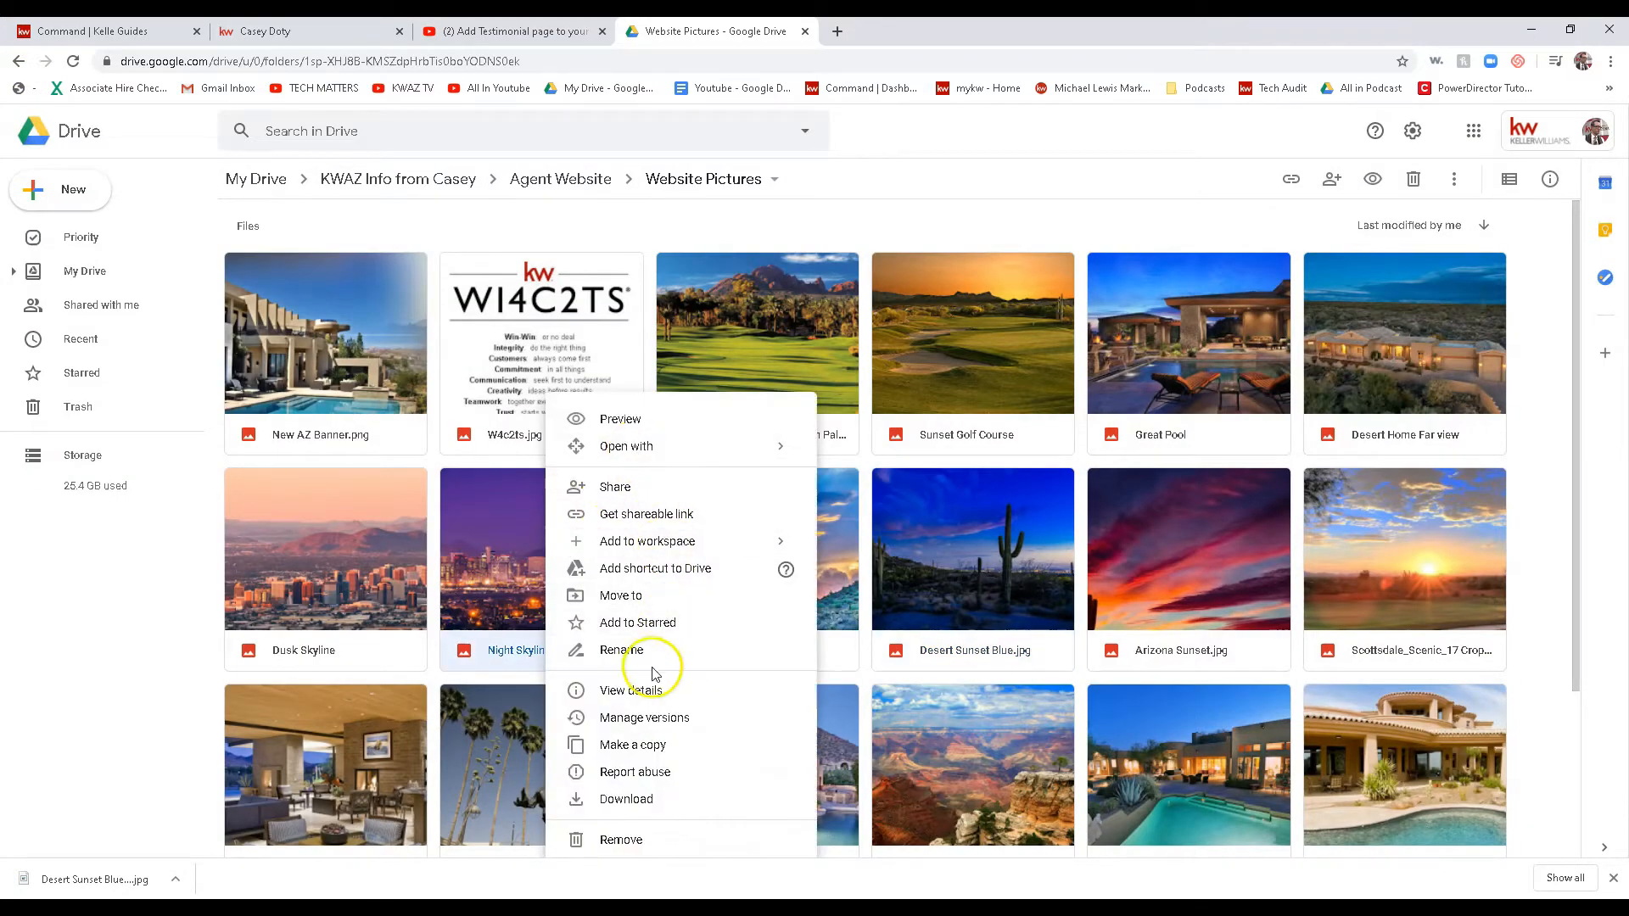
{"action": "left_click", "coordinate": [632, 797]}
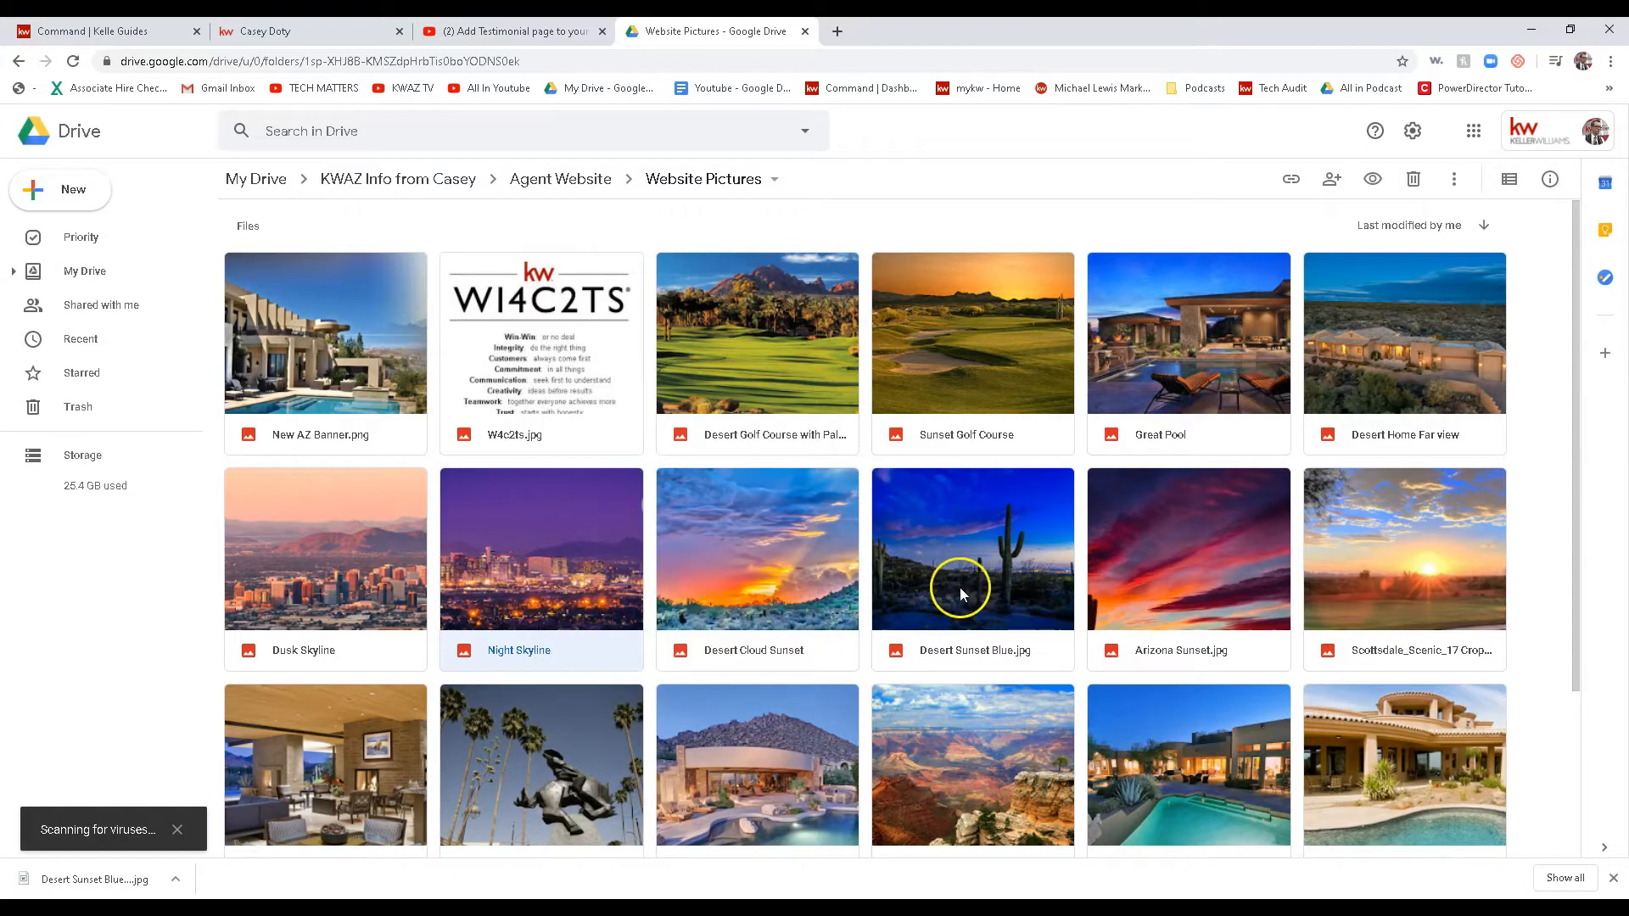
{"action": "right_click", "coordinate": [777, 745]}
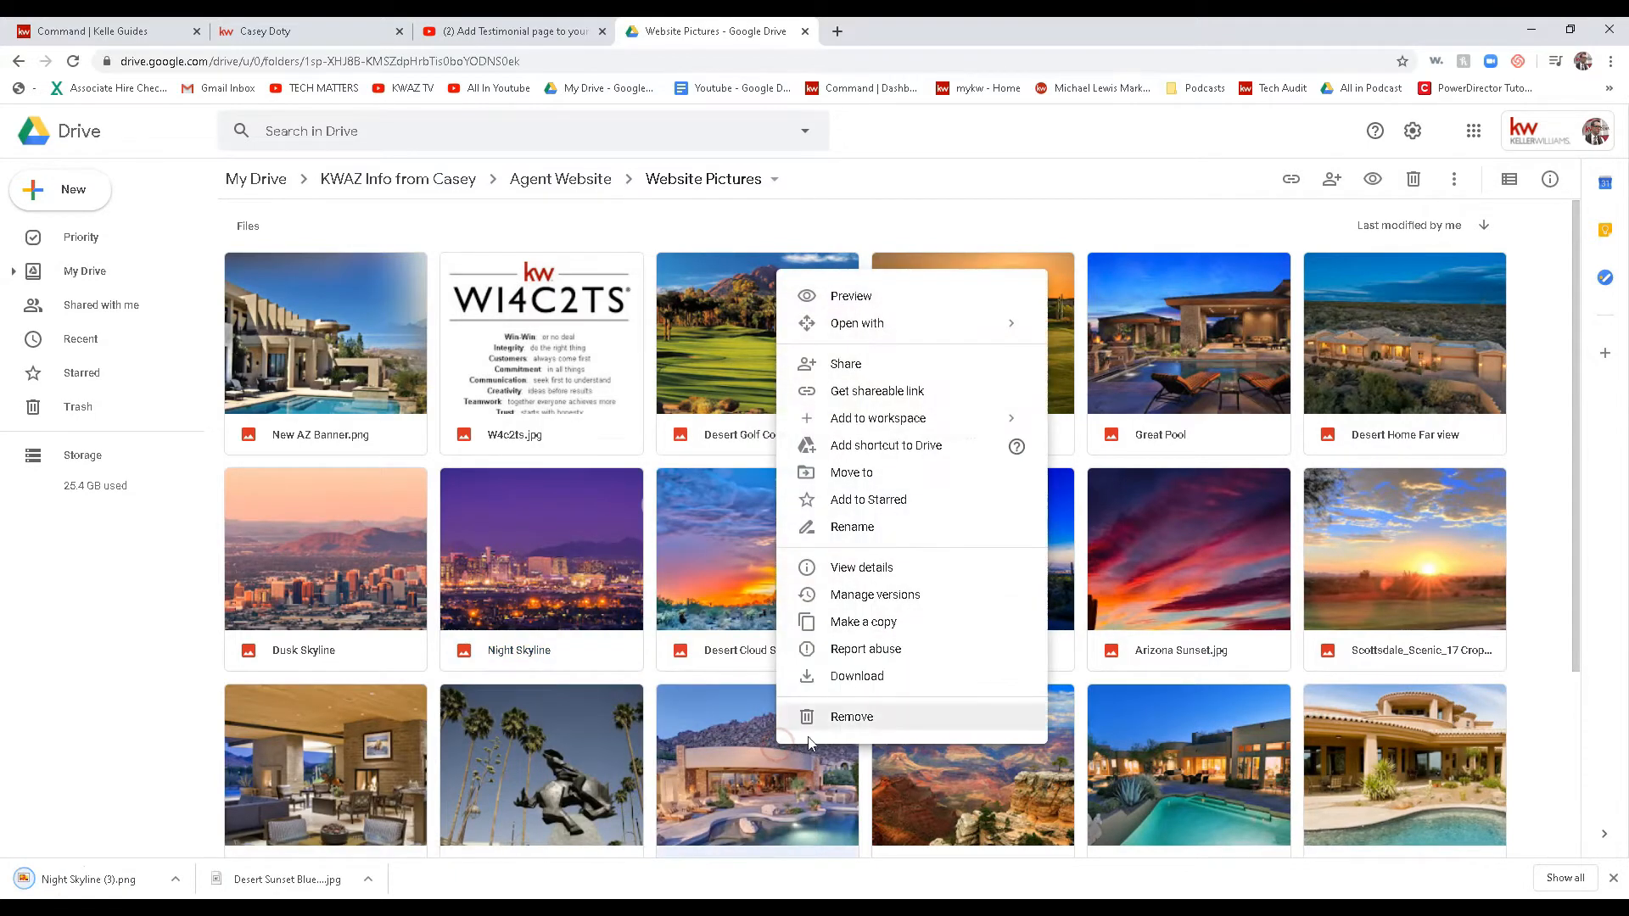
{"action": "left_click", "coordinate": [855, 676]}
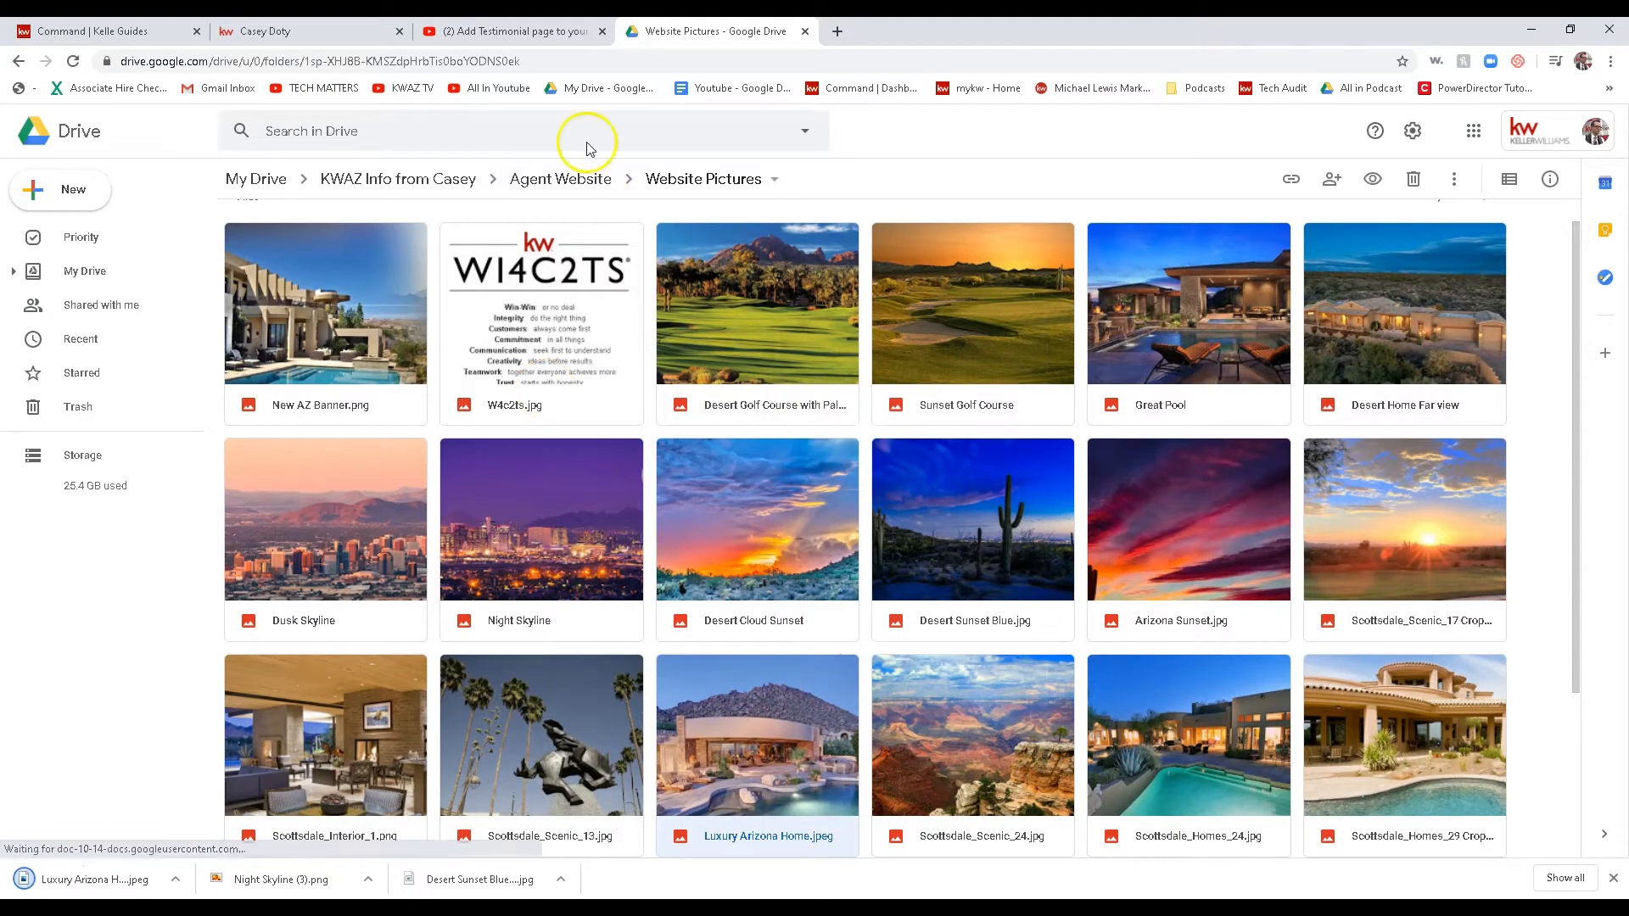
{"action": "left_click", "coordinate": [93, 32]}
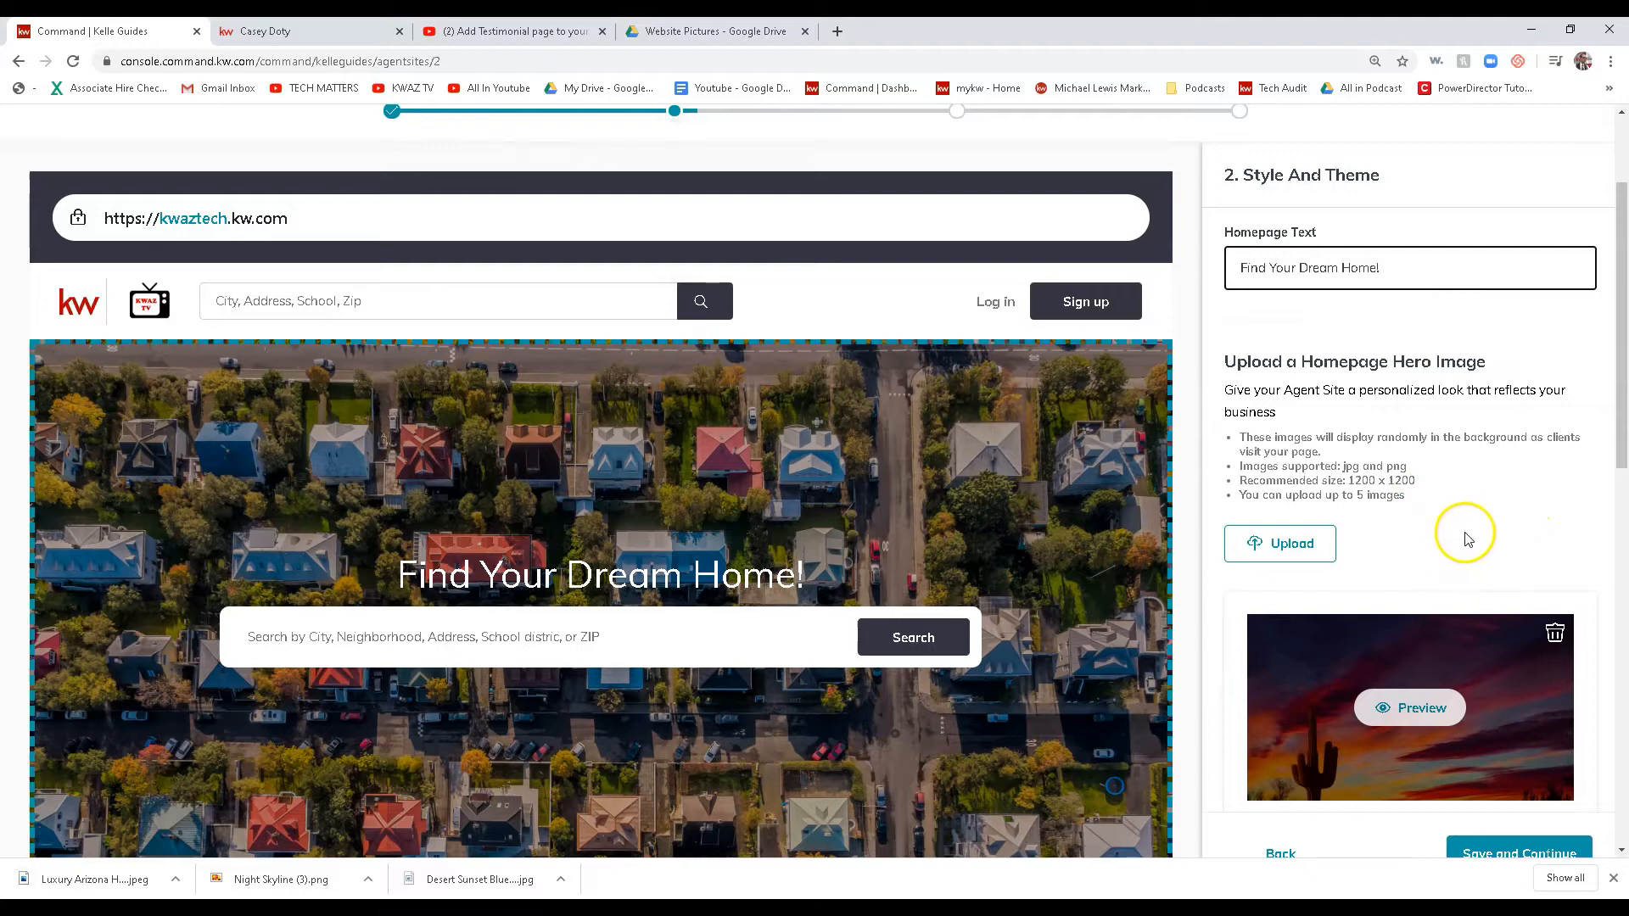
- Replace the existing hero image with the Night Skyline (3) image
{"action": "scroll", "coordinate": [1462, 530], "scroll_direction": "down", "scroll_amount": 1}
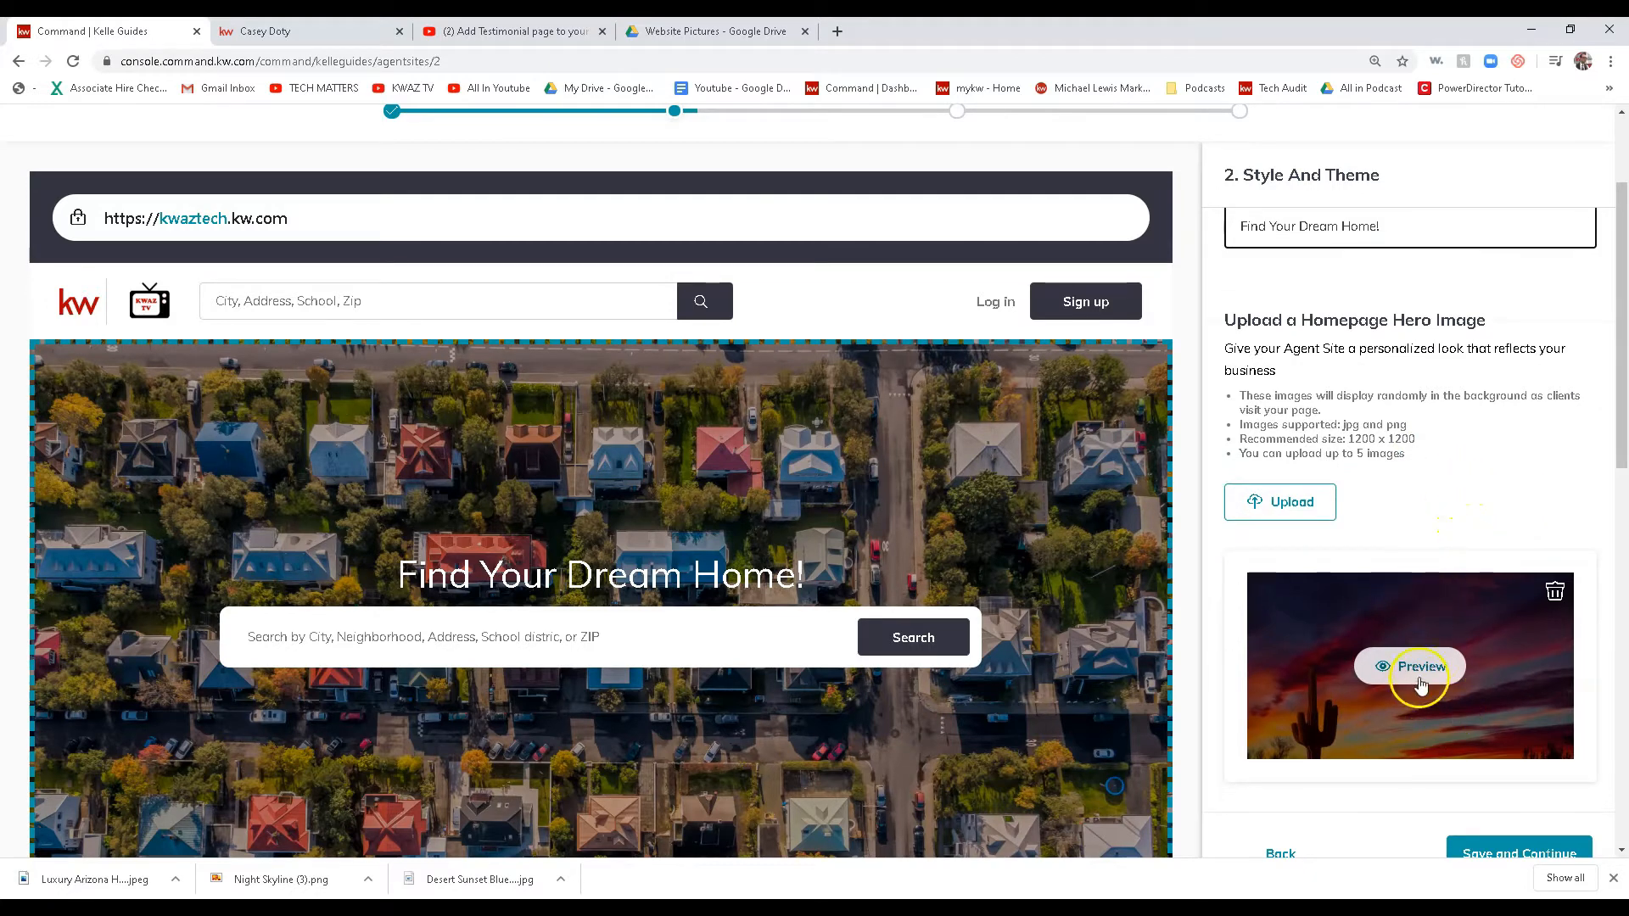
{"action": "left_click", "coordinate": [1557, 591]}
{"action": "scroll", "coordinate": [1442, 687], "scroll_direction": "down", "scroll_amount": 2}
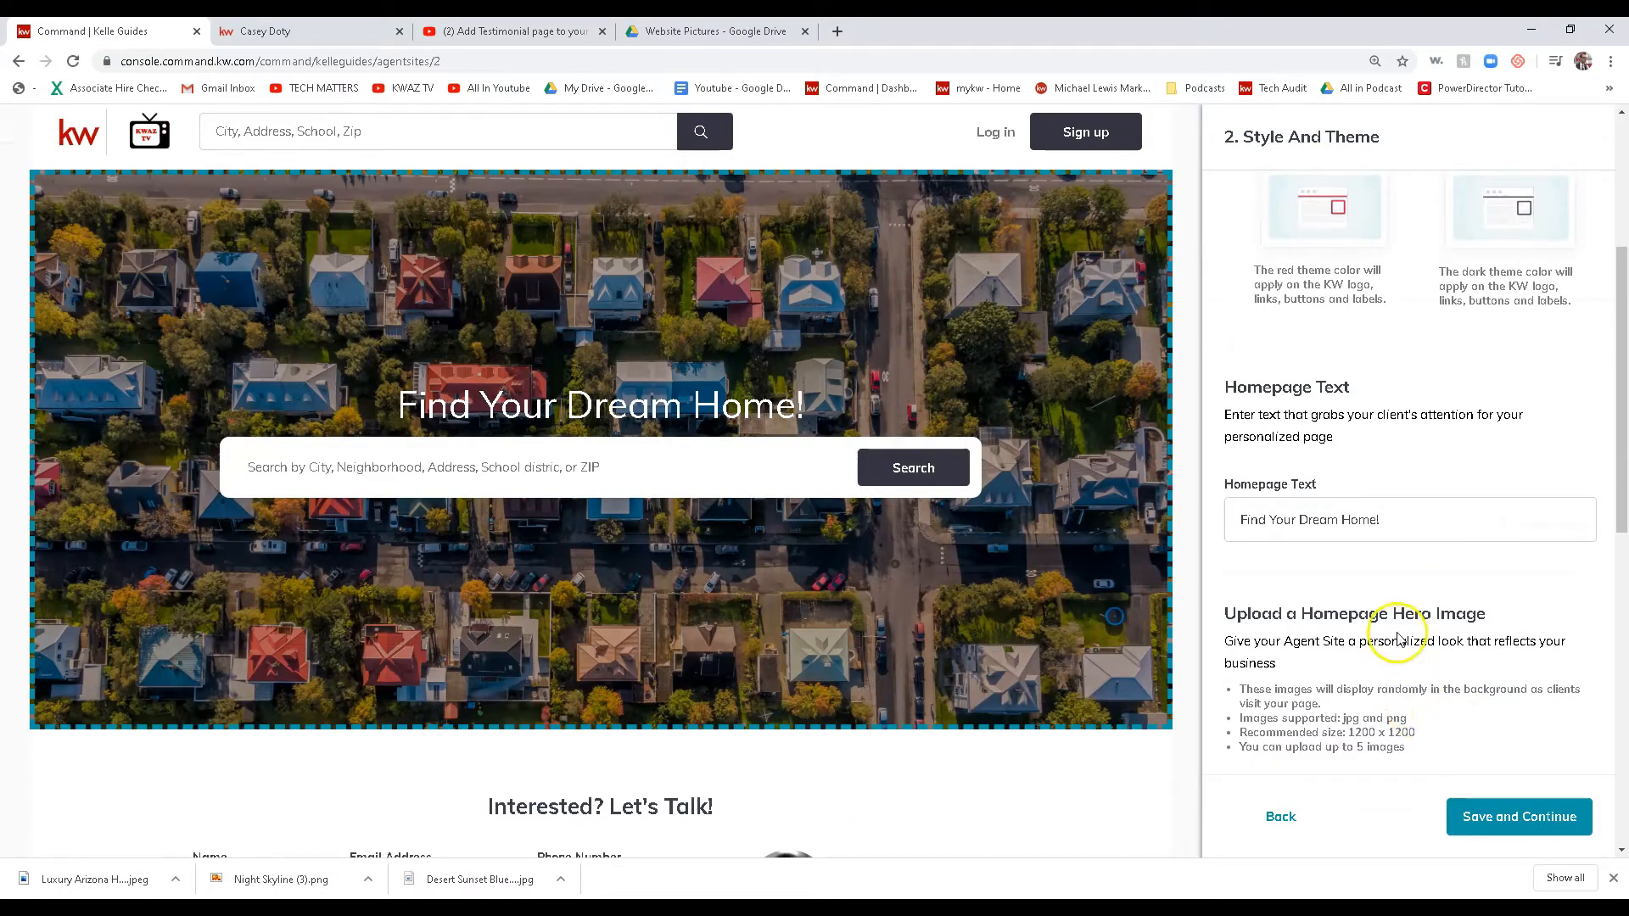
{"action": "scroll", "coordinate": [1366, 628], "scroll_direction": "down", "scroll_amount": 1}
{"action": "left_click", "coordinate": [1293, 710]}
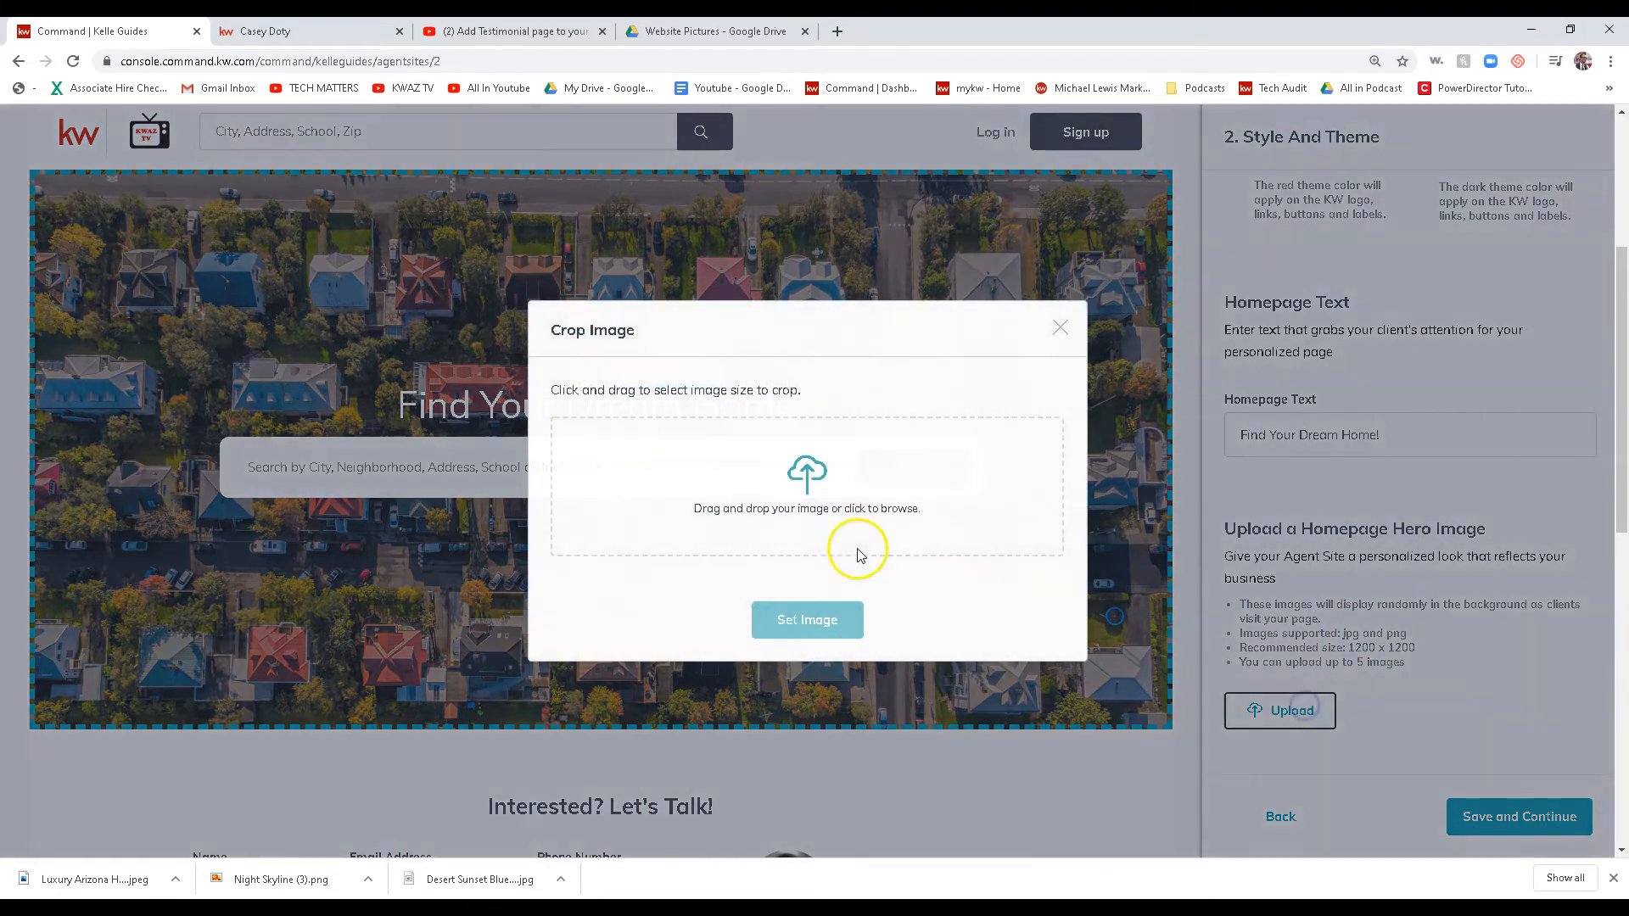
{"action": "left_click", "coordinate": [812, 490]}
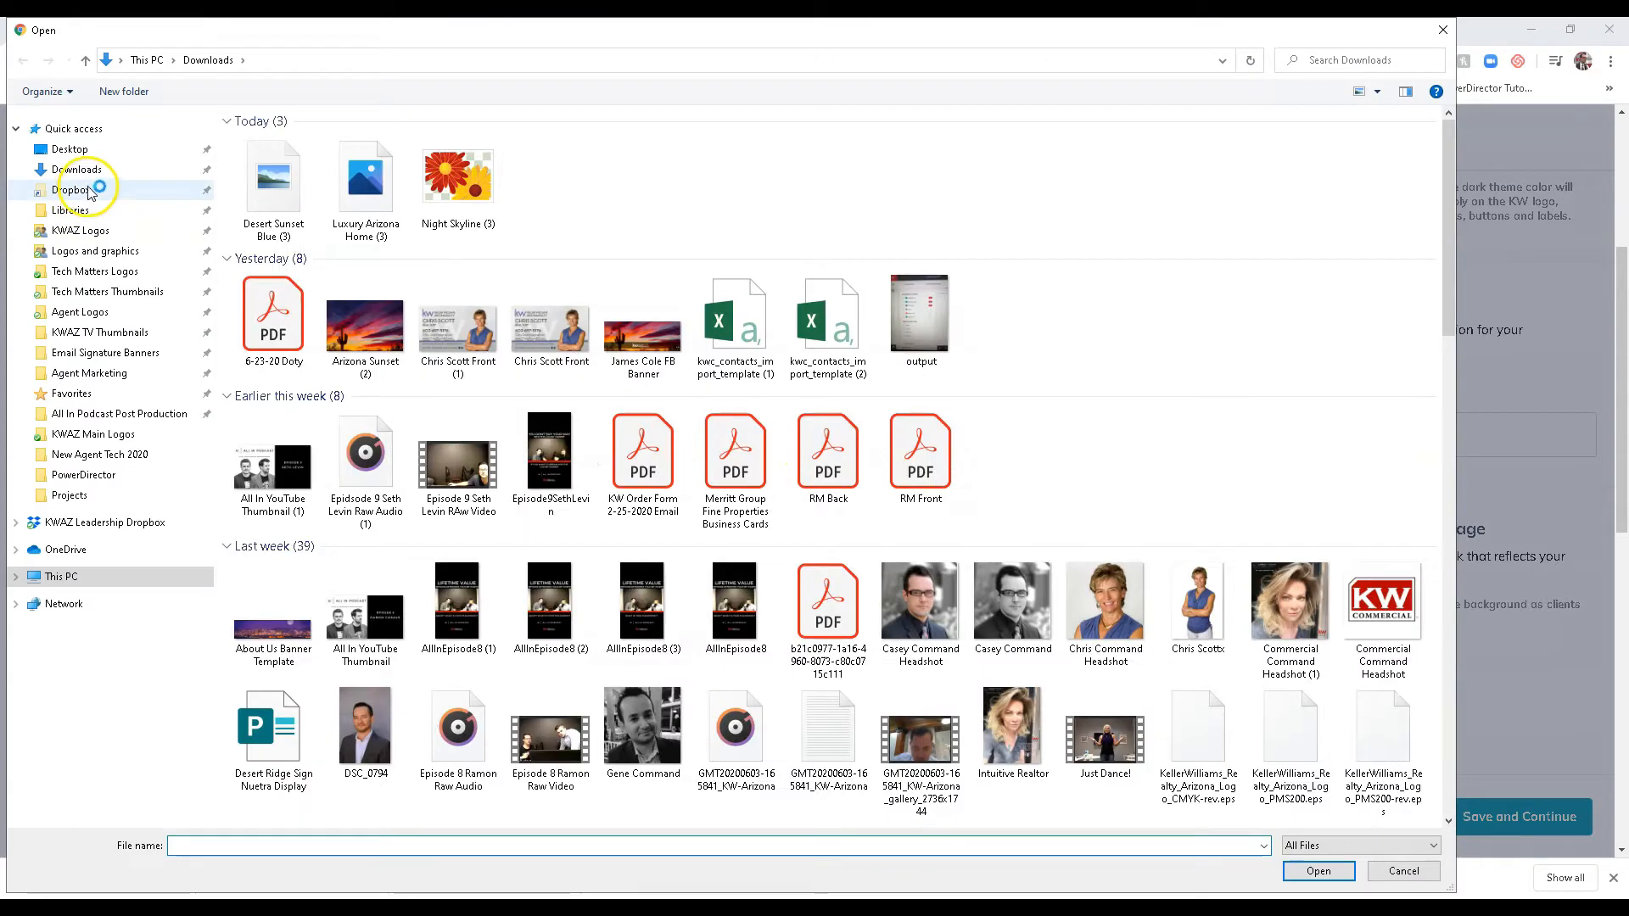
{"action": "double_click", "coordinate": [458, 197]}
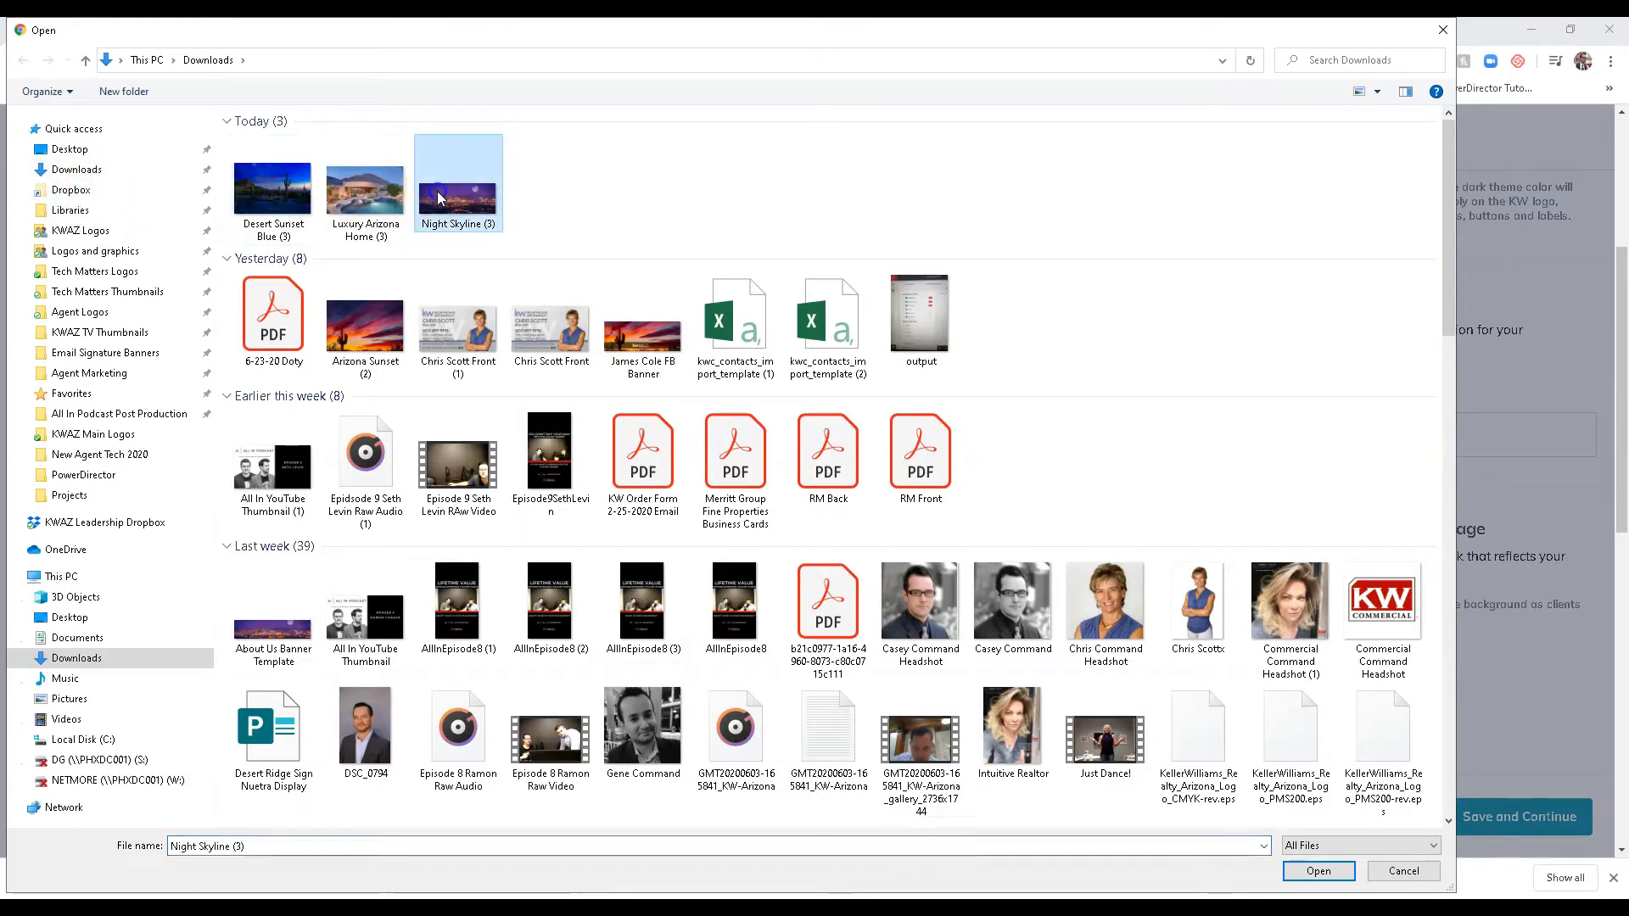
{"action": "left_click", "coordinate": [825, 631]}
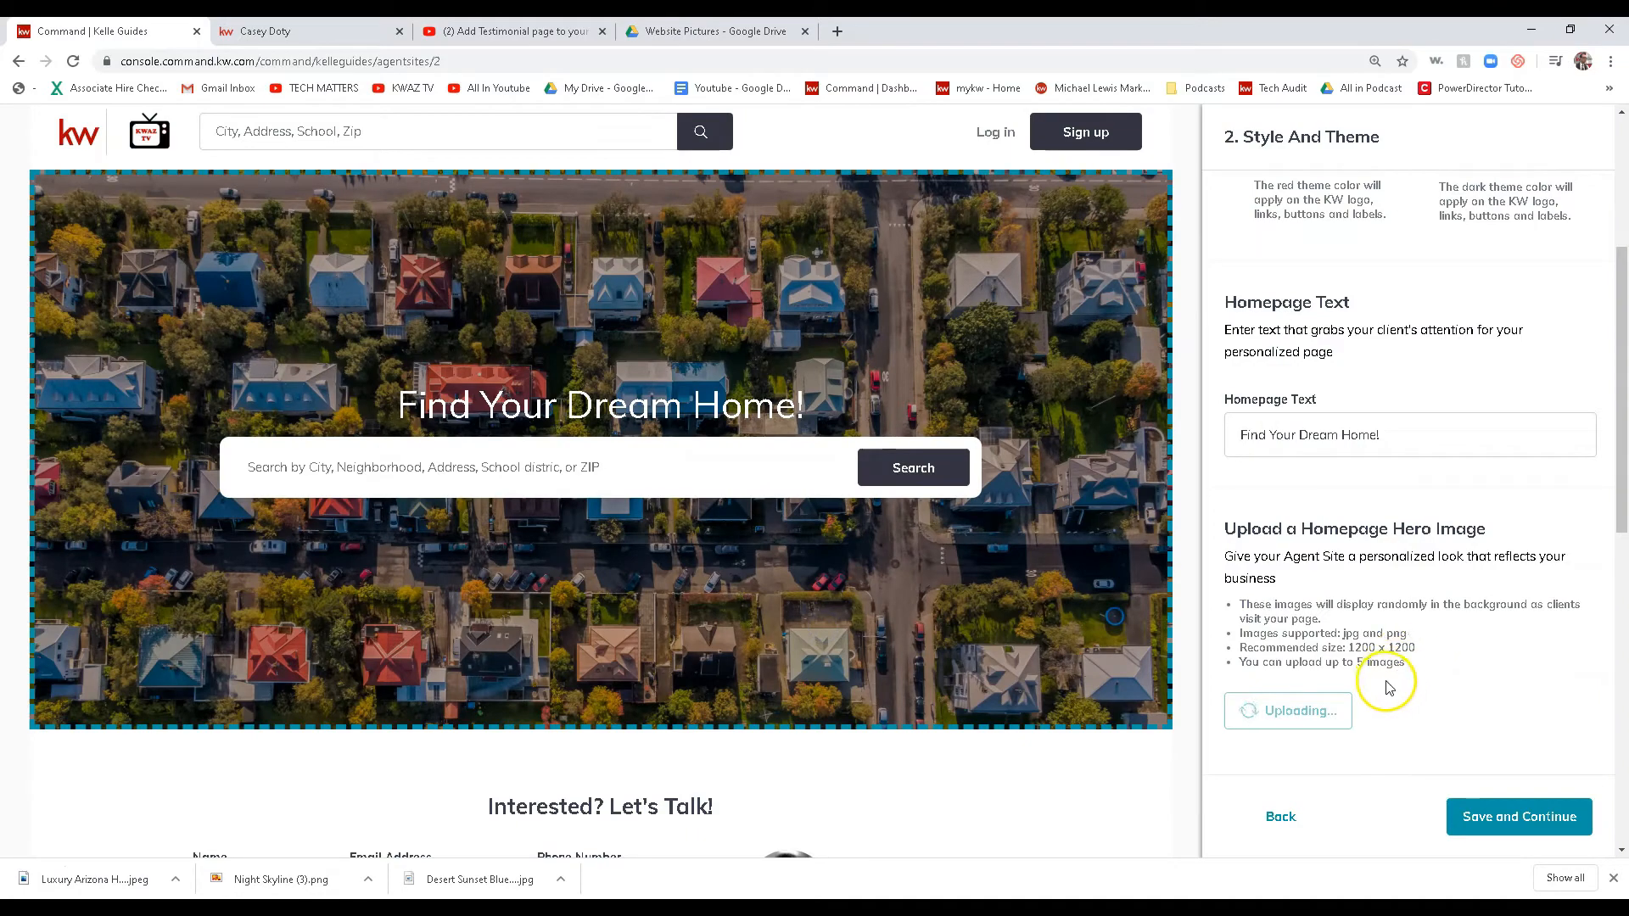
- Upload Luxury Arizona Home and the desert sunset image as additional hero images
{"action": "left_click", "coordinate": [1275, 713]}
{"action": "left_click", "coordinate": [807, 473]}
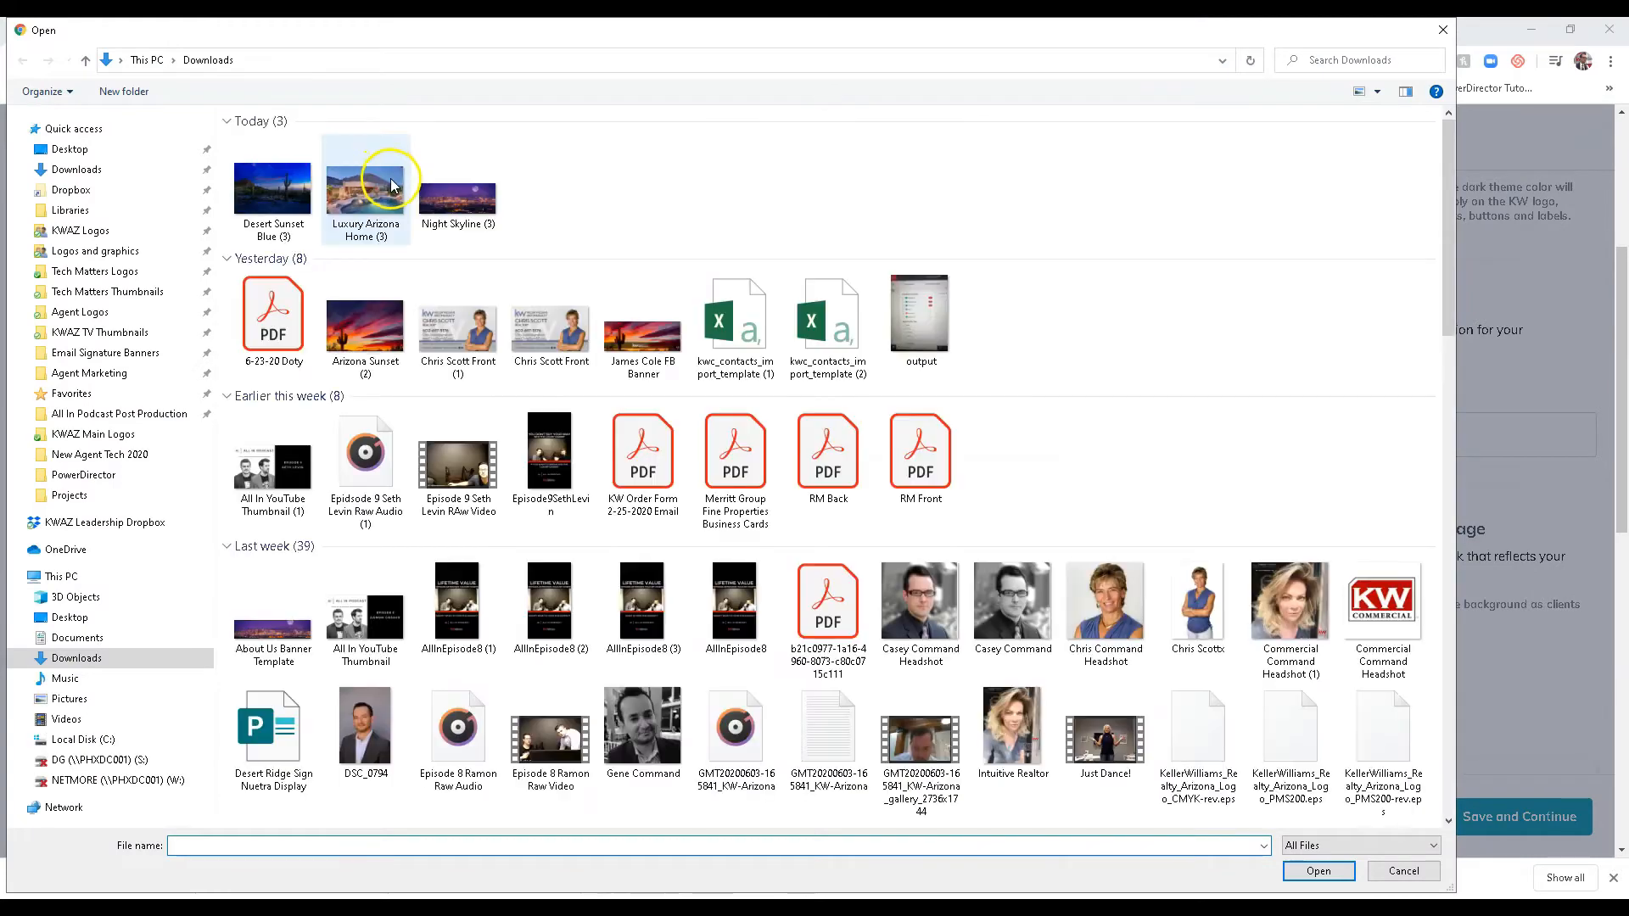
{"action": "double_click", "coordinate": [391, 185]}
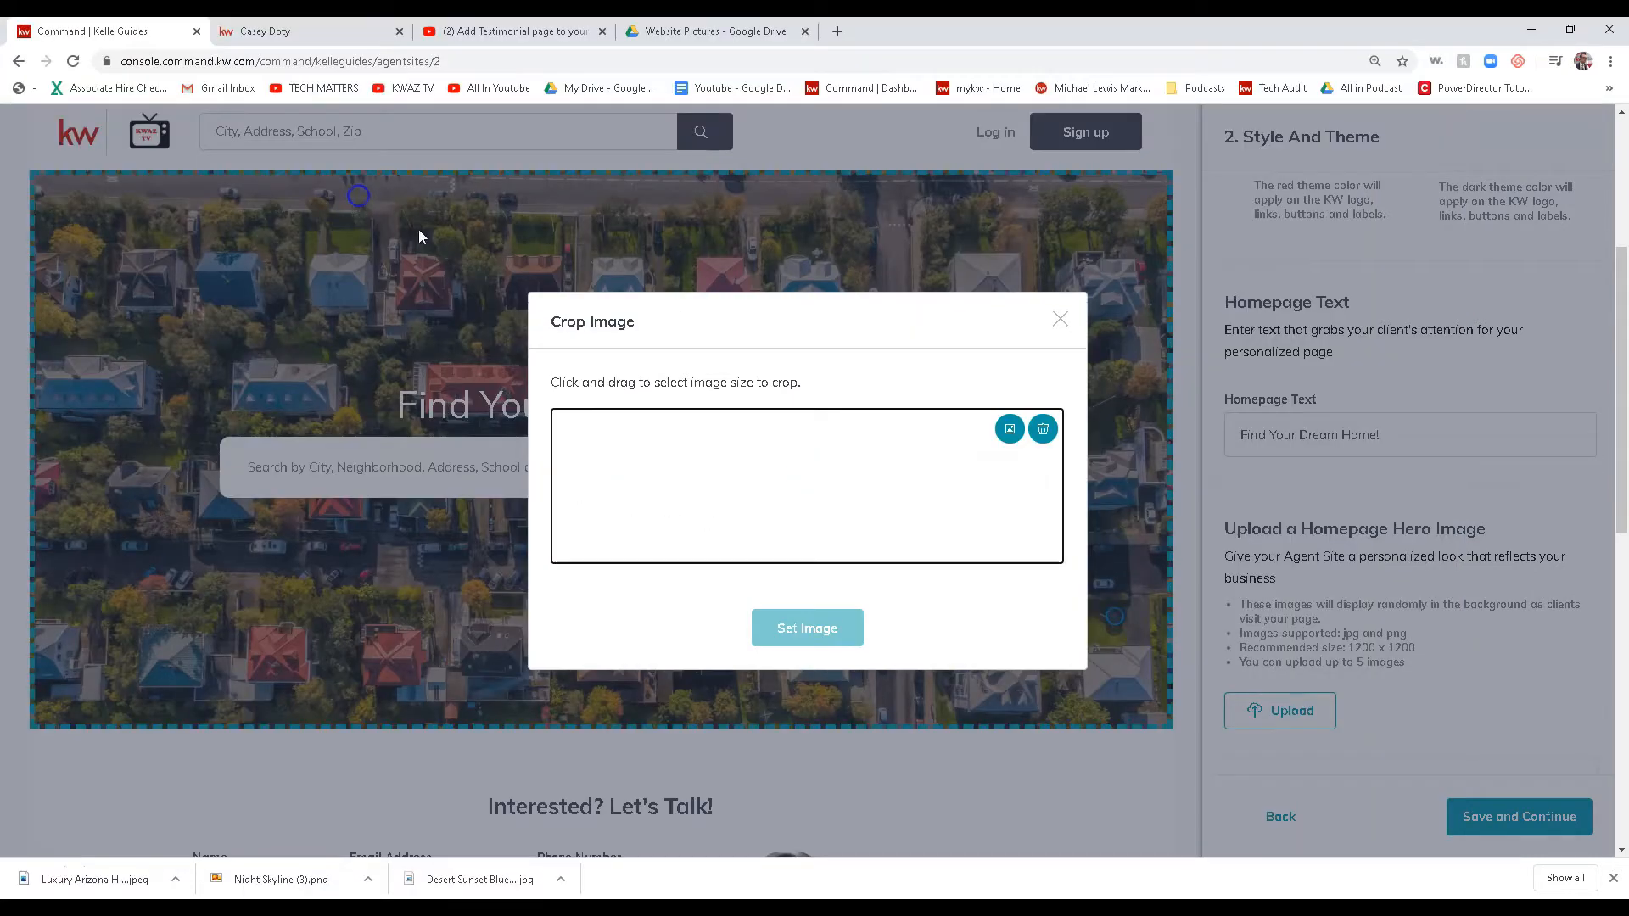
{"action": "left_click", "coordinate": [806, 629]}
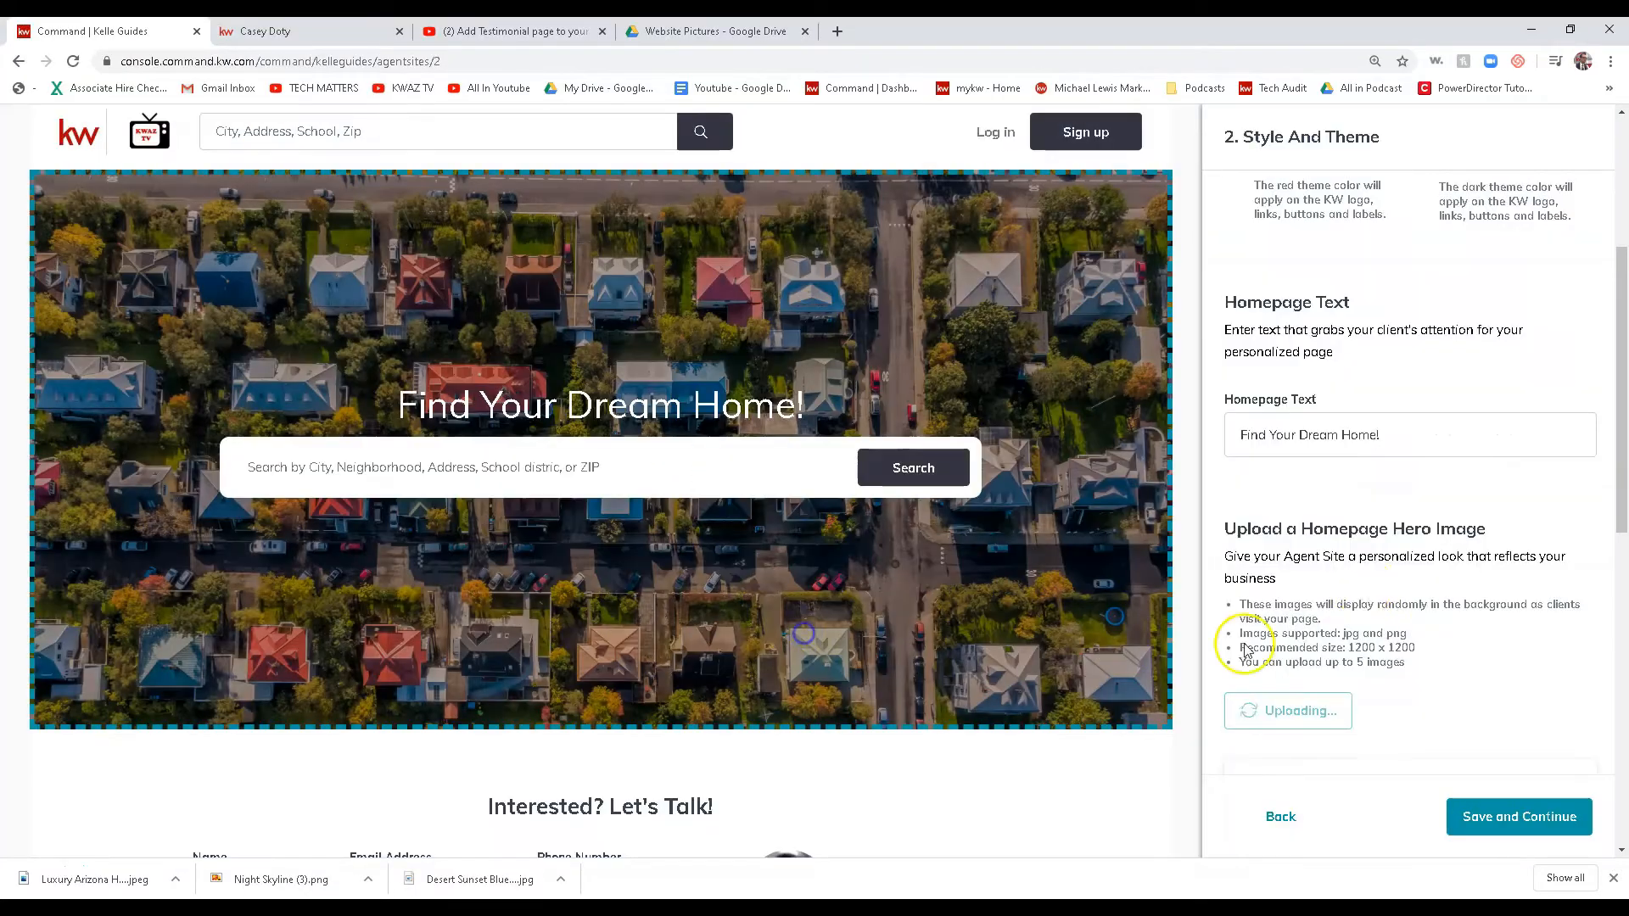
{"action": "scroll", "coordinate": [1364, 601], "scroll_direction": "down", "scroll_amount": 3}
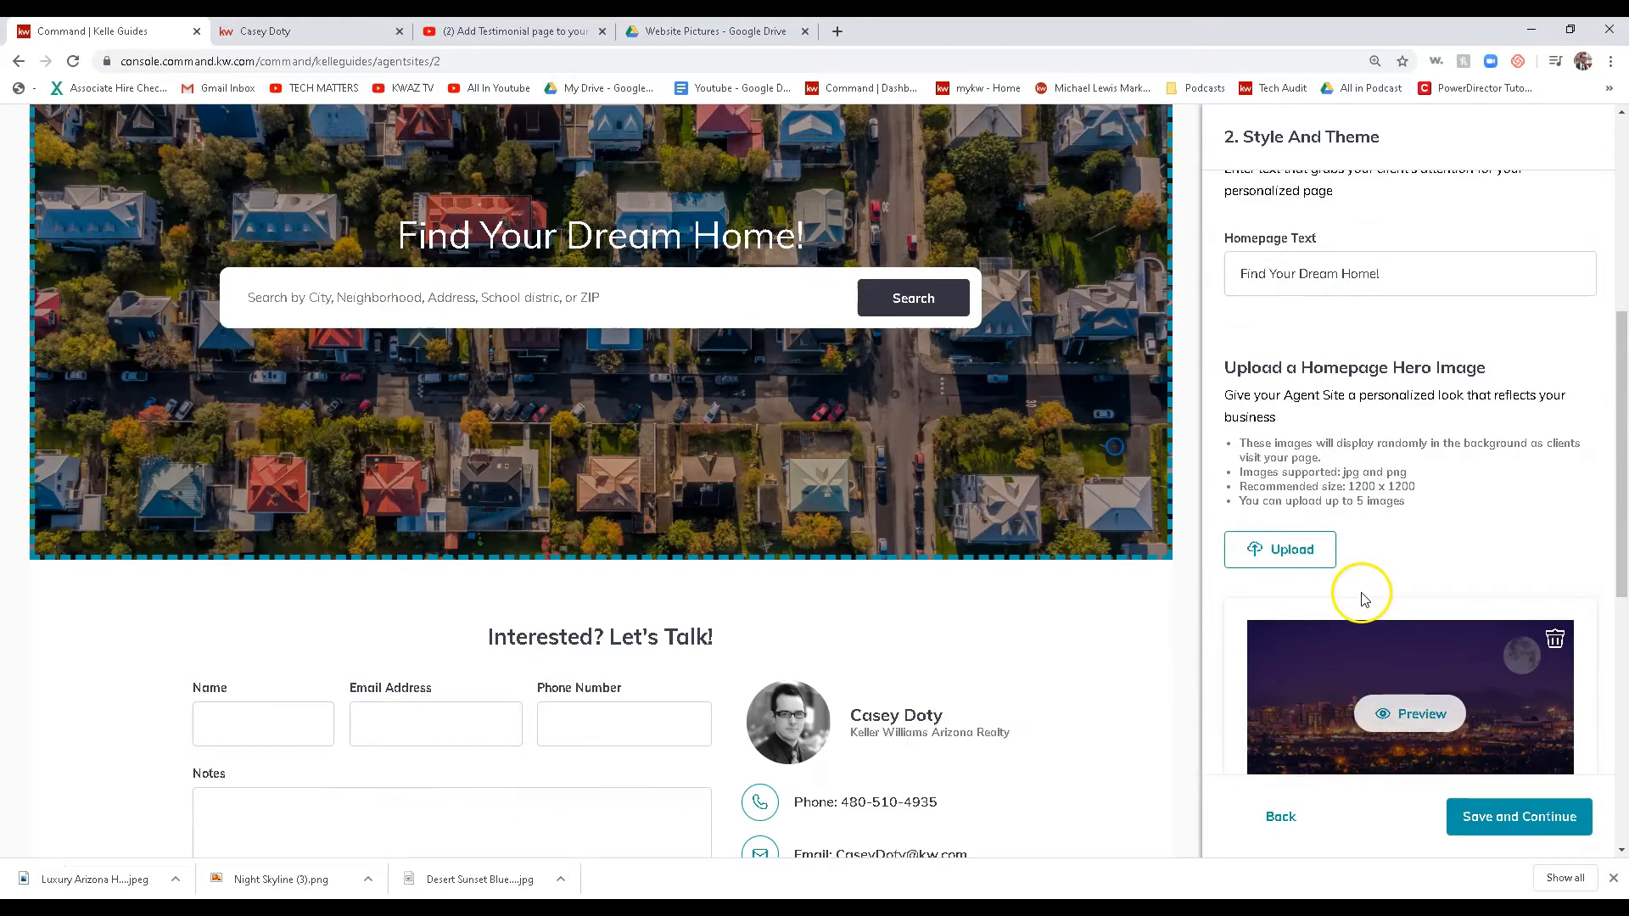
{"action": "scroll", "coordinate": [748, 490], "scroll_direction": "up", "scroll_amount": 2}
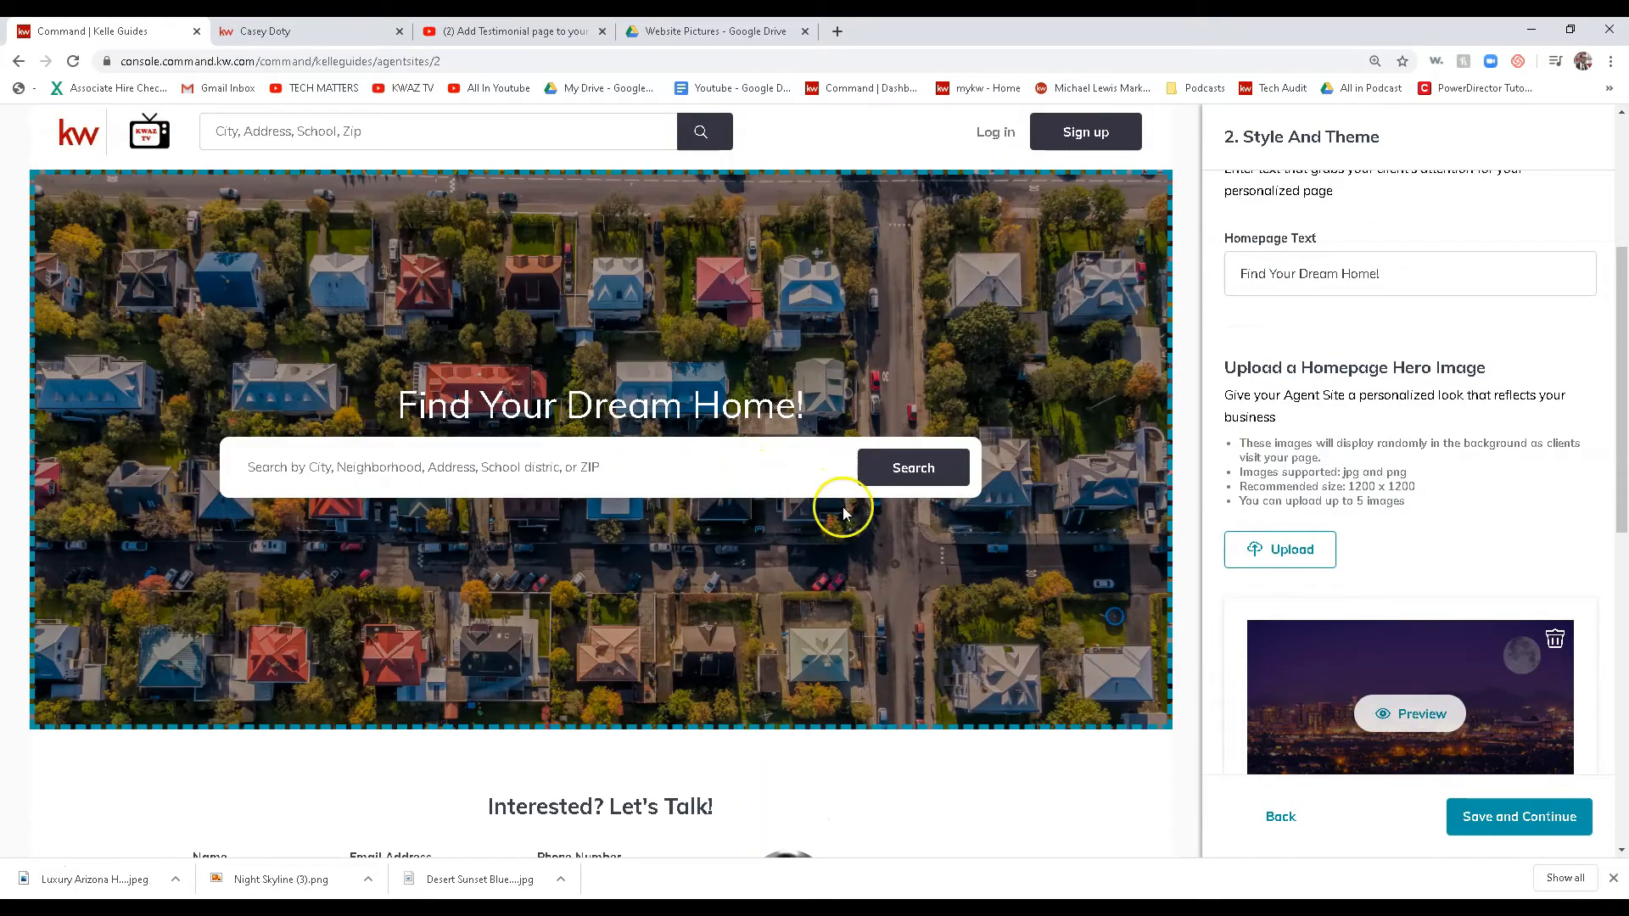
{"action": "left_click", "coordinate": [1284, 556]}
{"action": "left_click", "coordinate": [756, 444]}
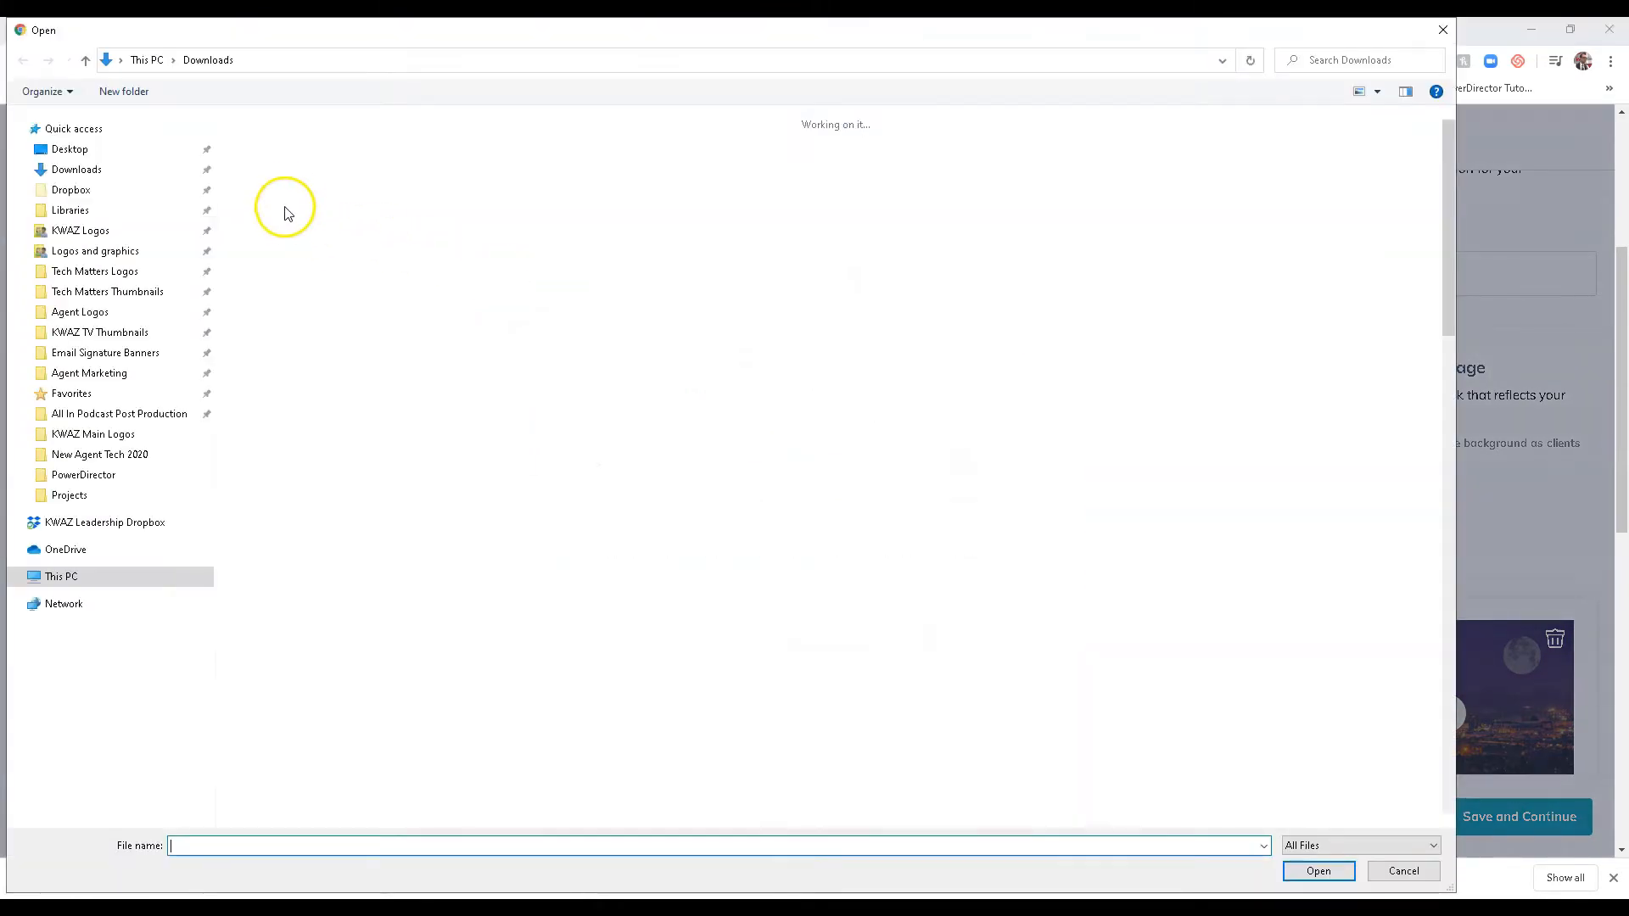
{"action": "double_click", "coordinate": [285, 210]}
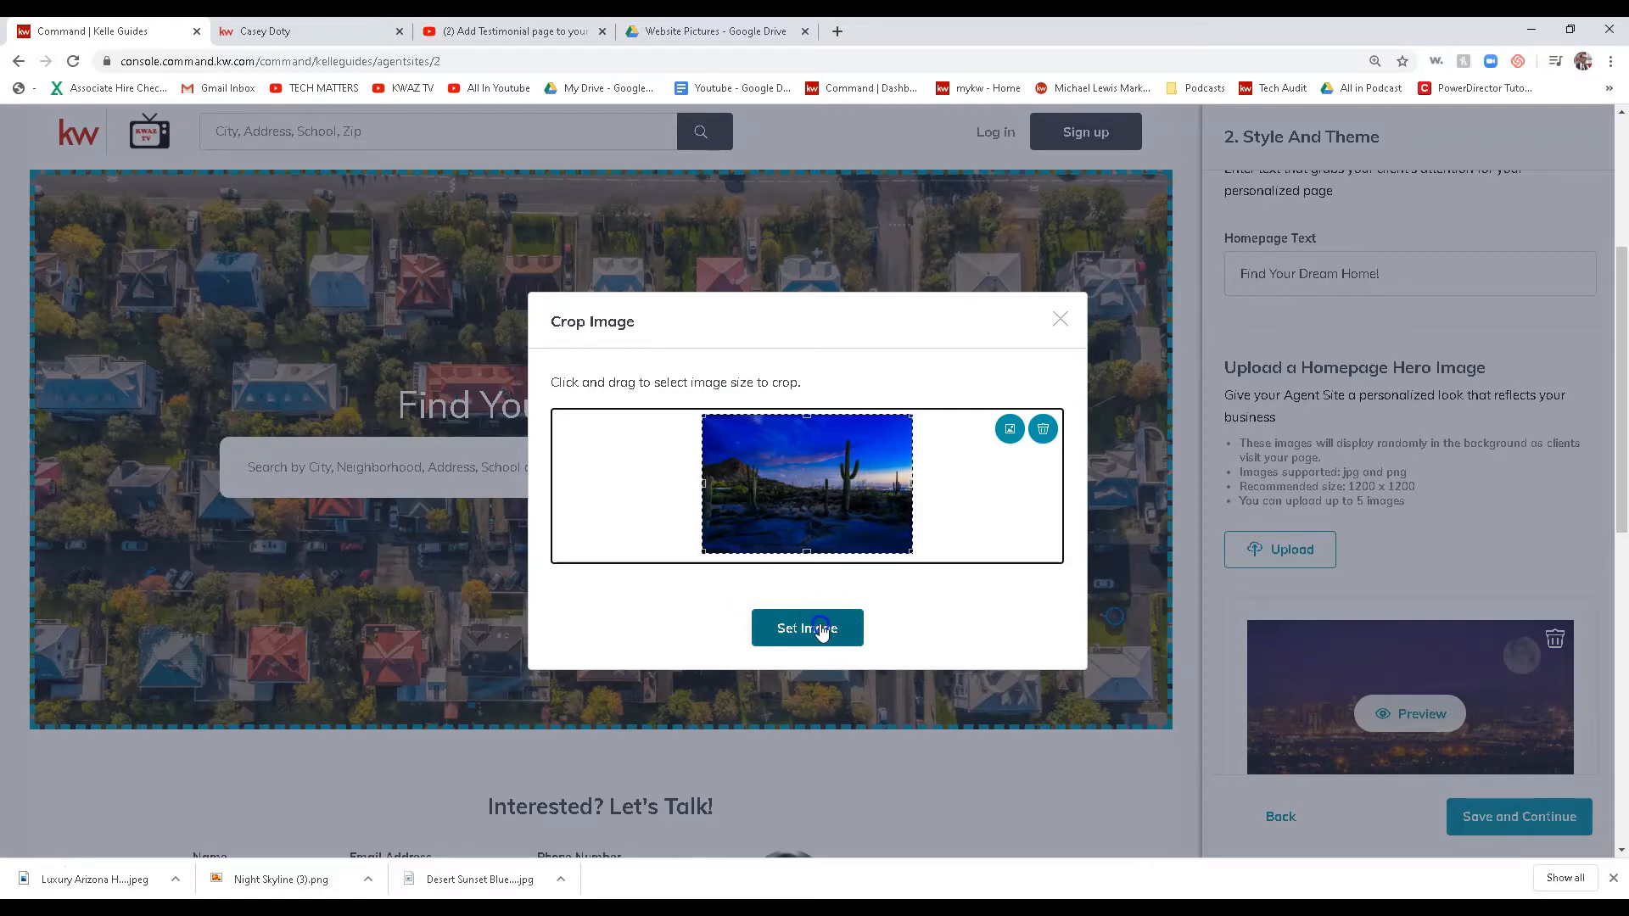
{"action": "left_click", "coordinate": [819, 629]}
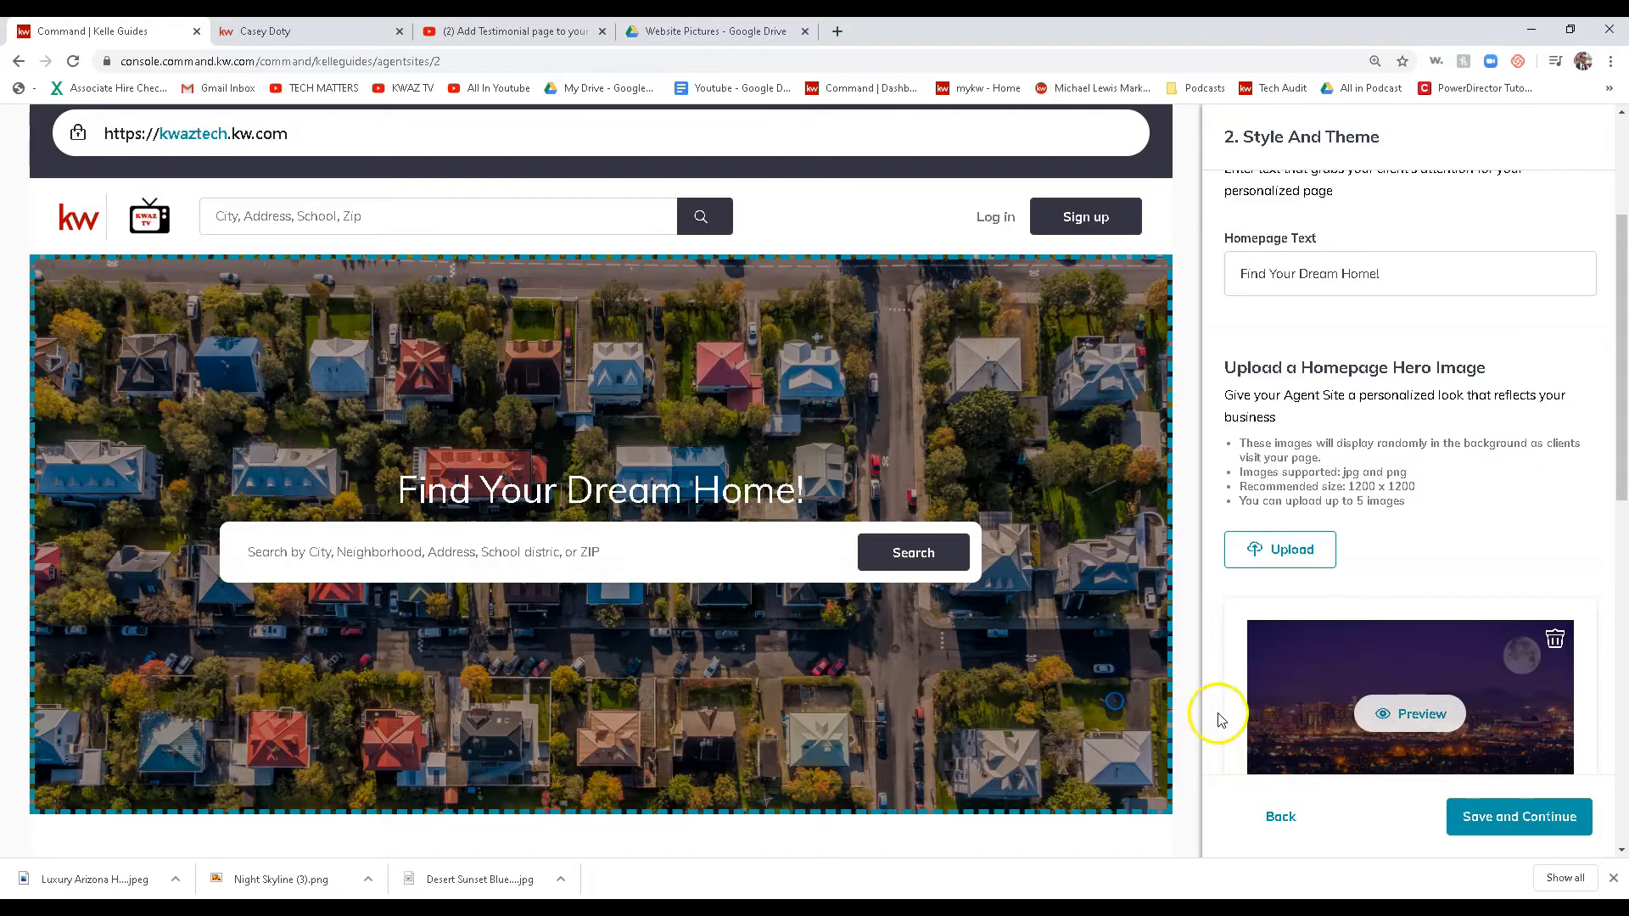
- Preview the night skyline as hero background, zoom to inspect, and save Style and Theme
{"action": "left_click", "coordinate": [1400, 716]}
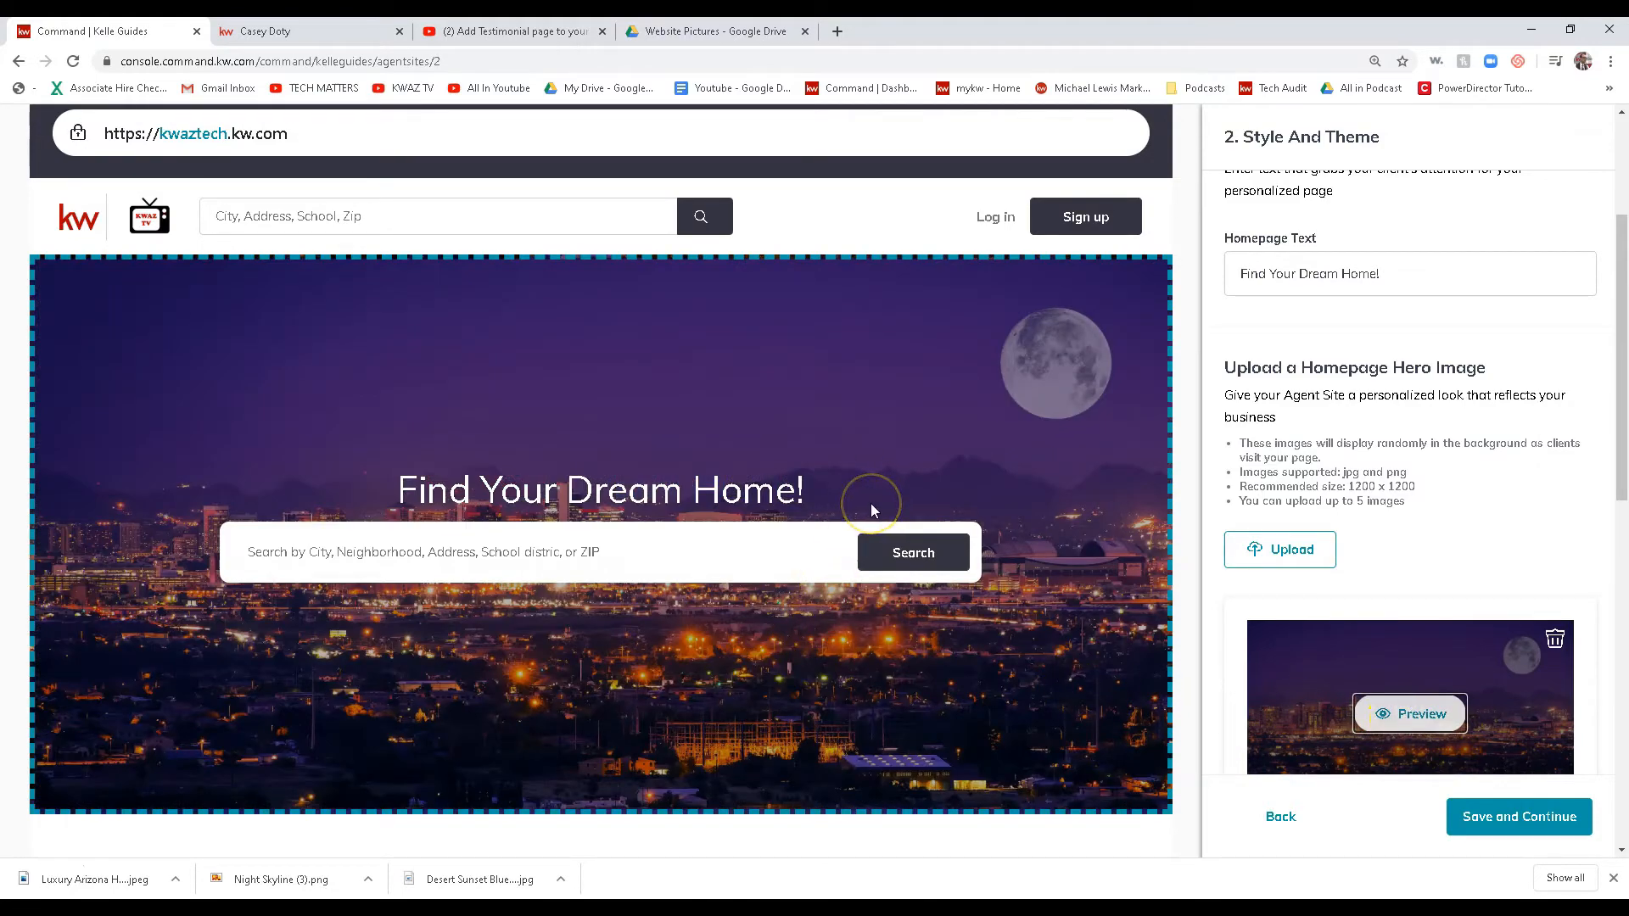
{"action": "key", "text": "ctrl+plus"}
{"action": "key", "text": "ctrl+plus"}
{"action": "key", "text": "ctrl+plus"}
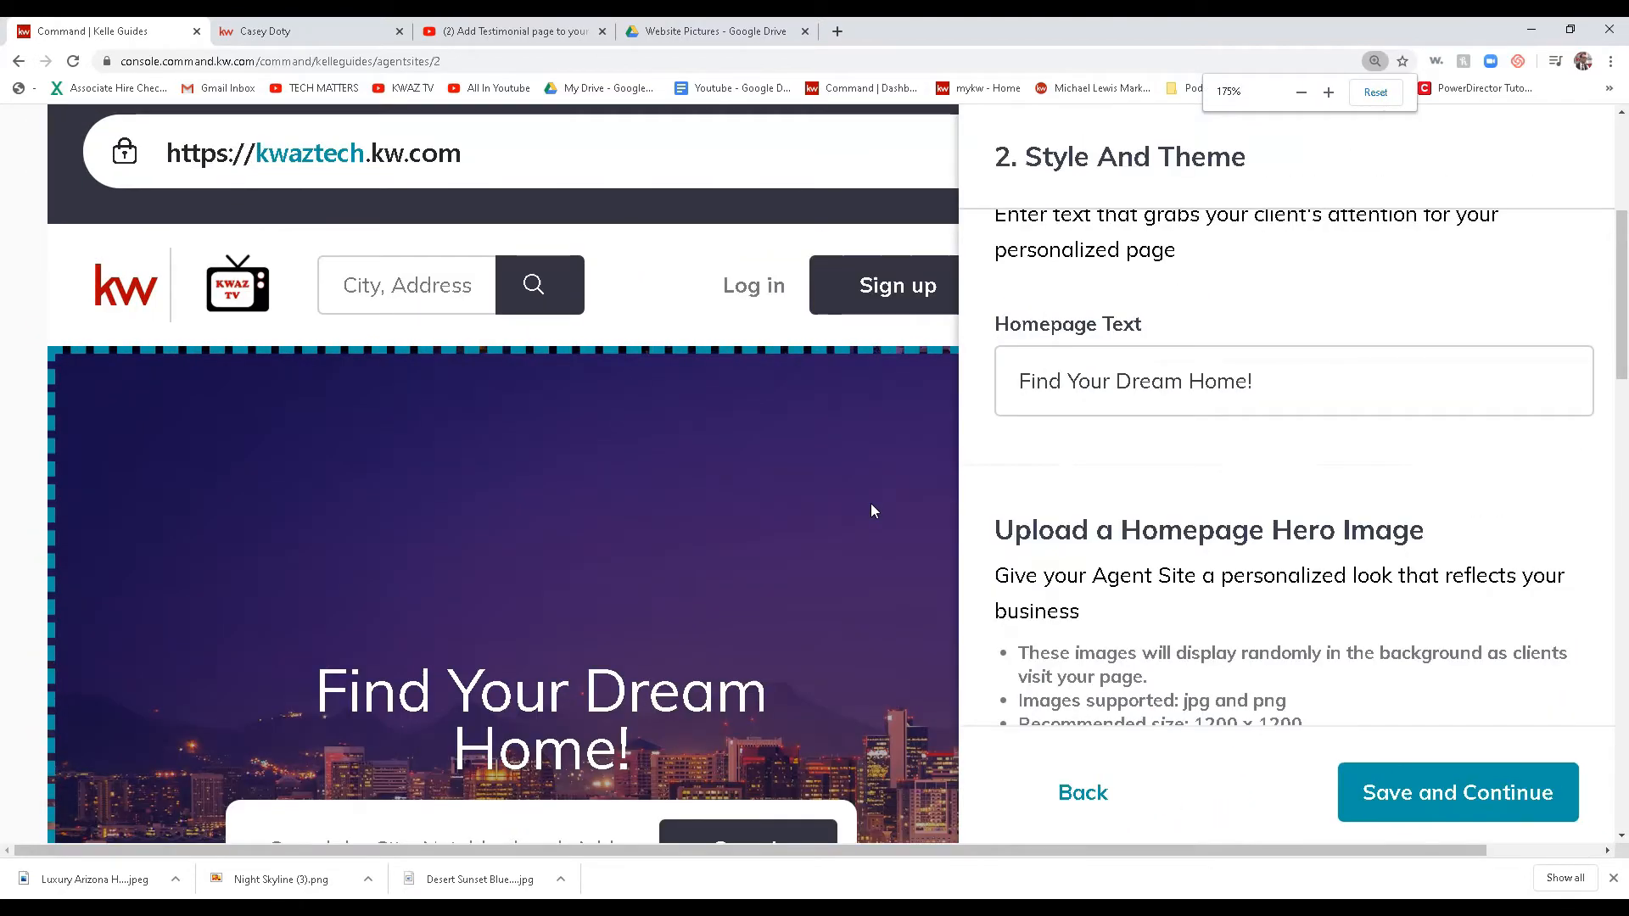
{"action": "scroll", "coordinate": [771, 552], "scroll_direction": "down", "scroll_amount": 4}
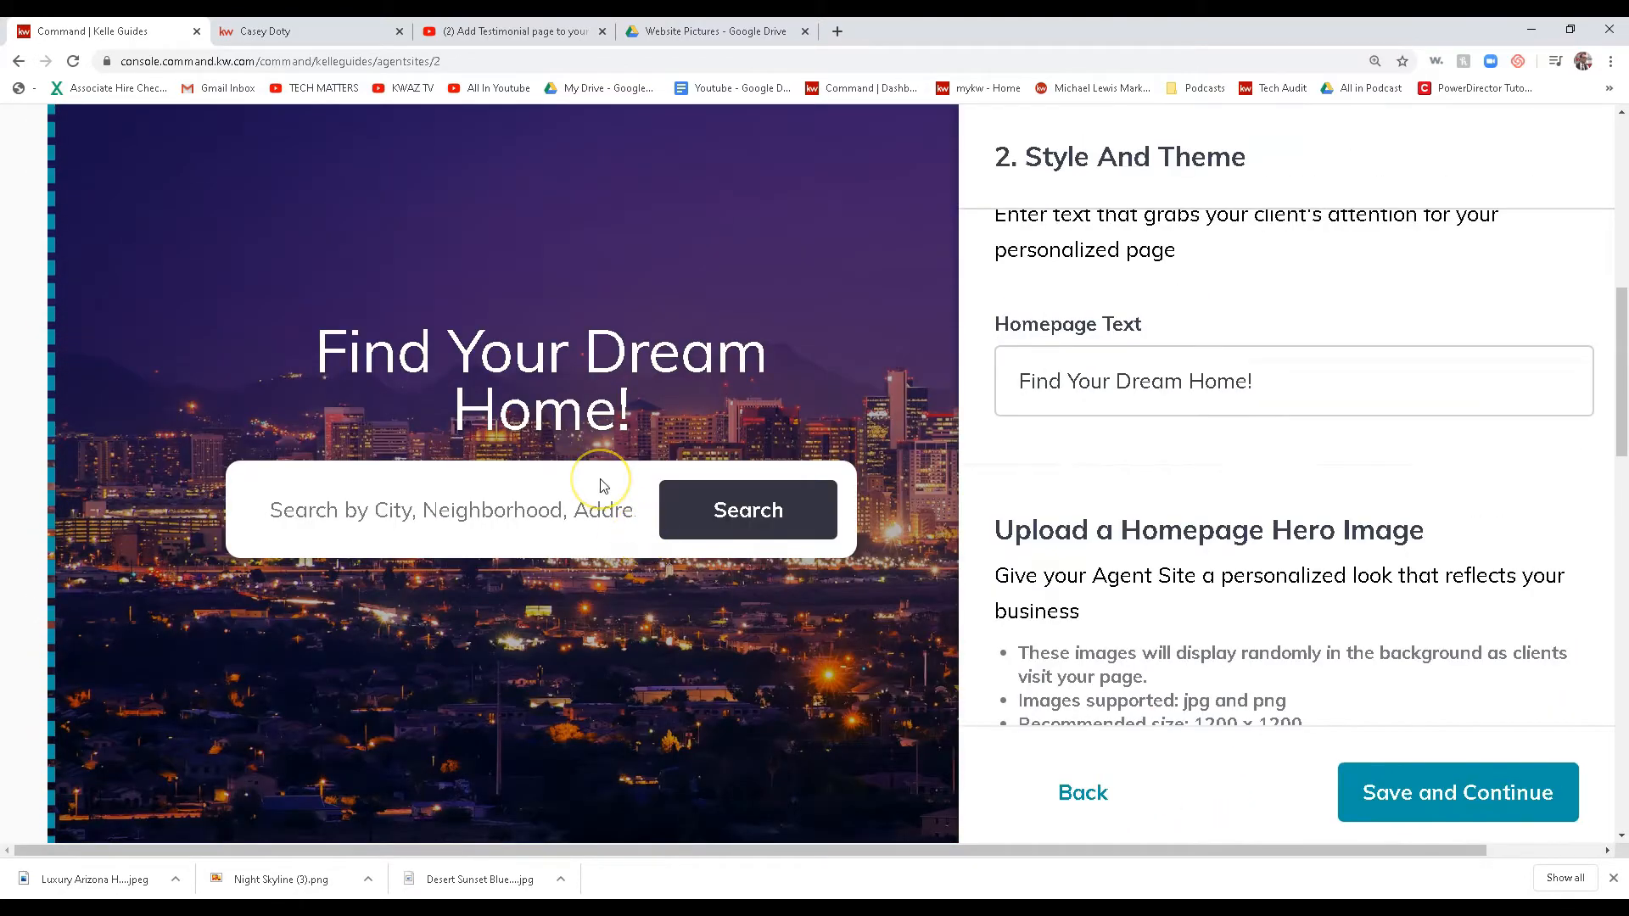
{"action": "key", "text": "ctrl+minus"}
{"action": "key", "text": "ctrl+minus"}
{"action": "key", "text": "ctrl+minus"}
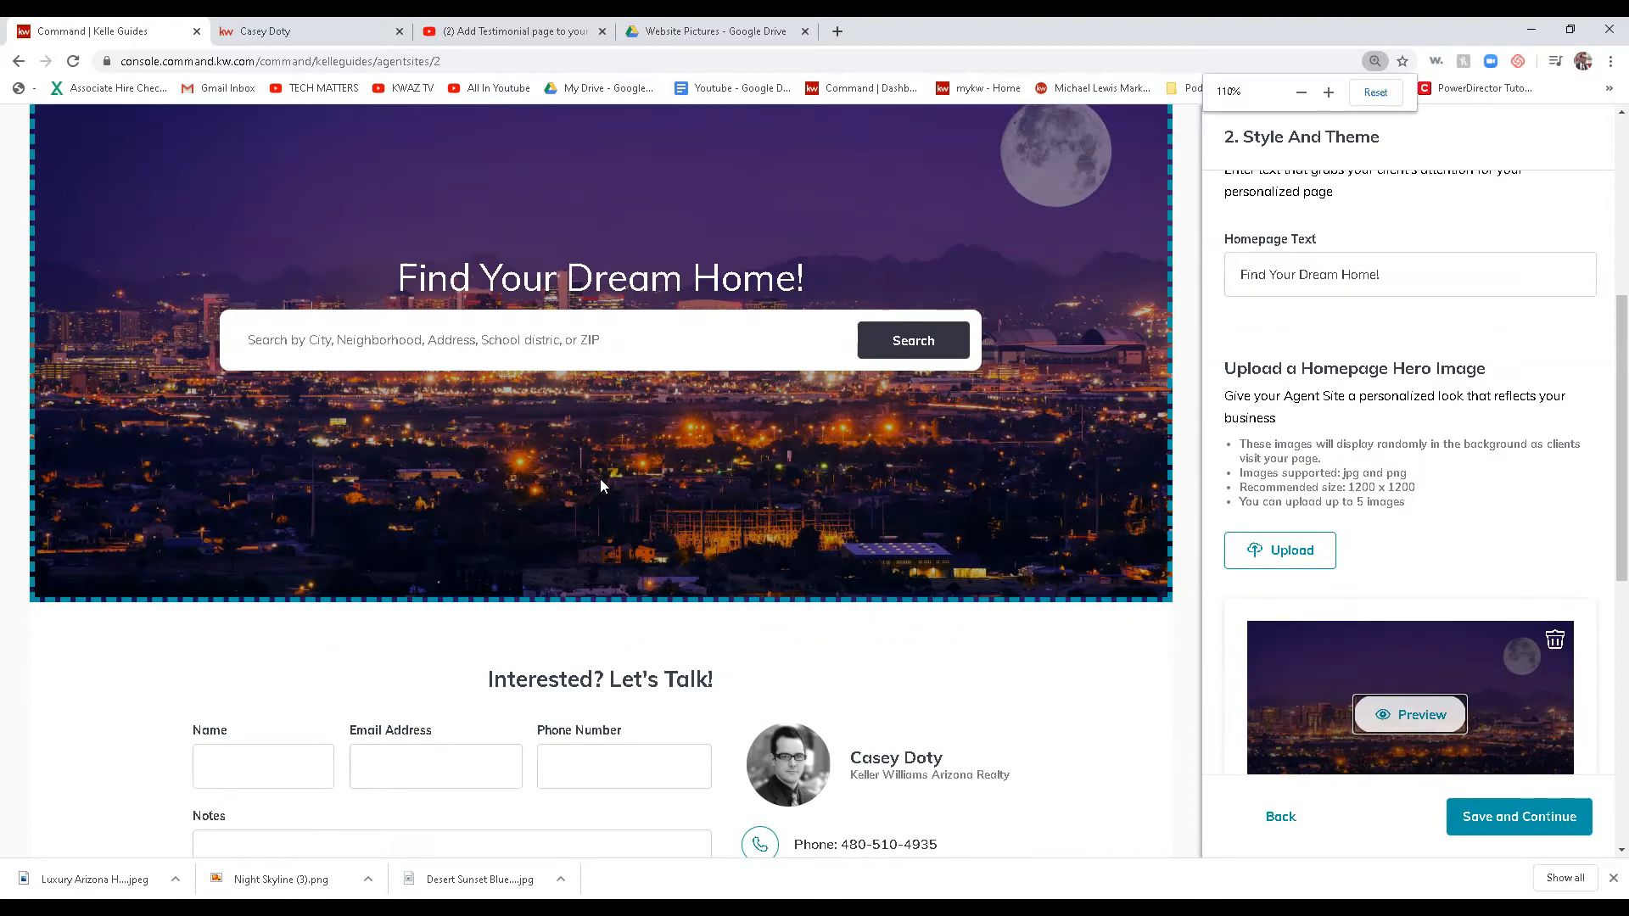
{"action": "left_click", "coordinate": [1043, 533]}
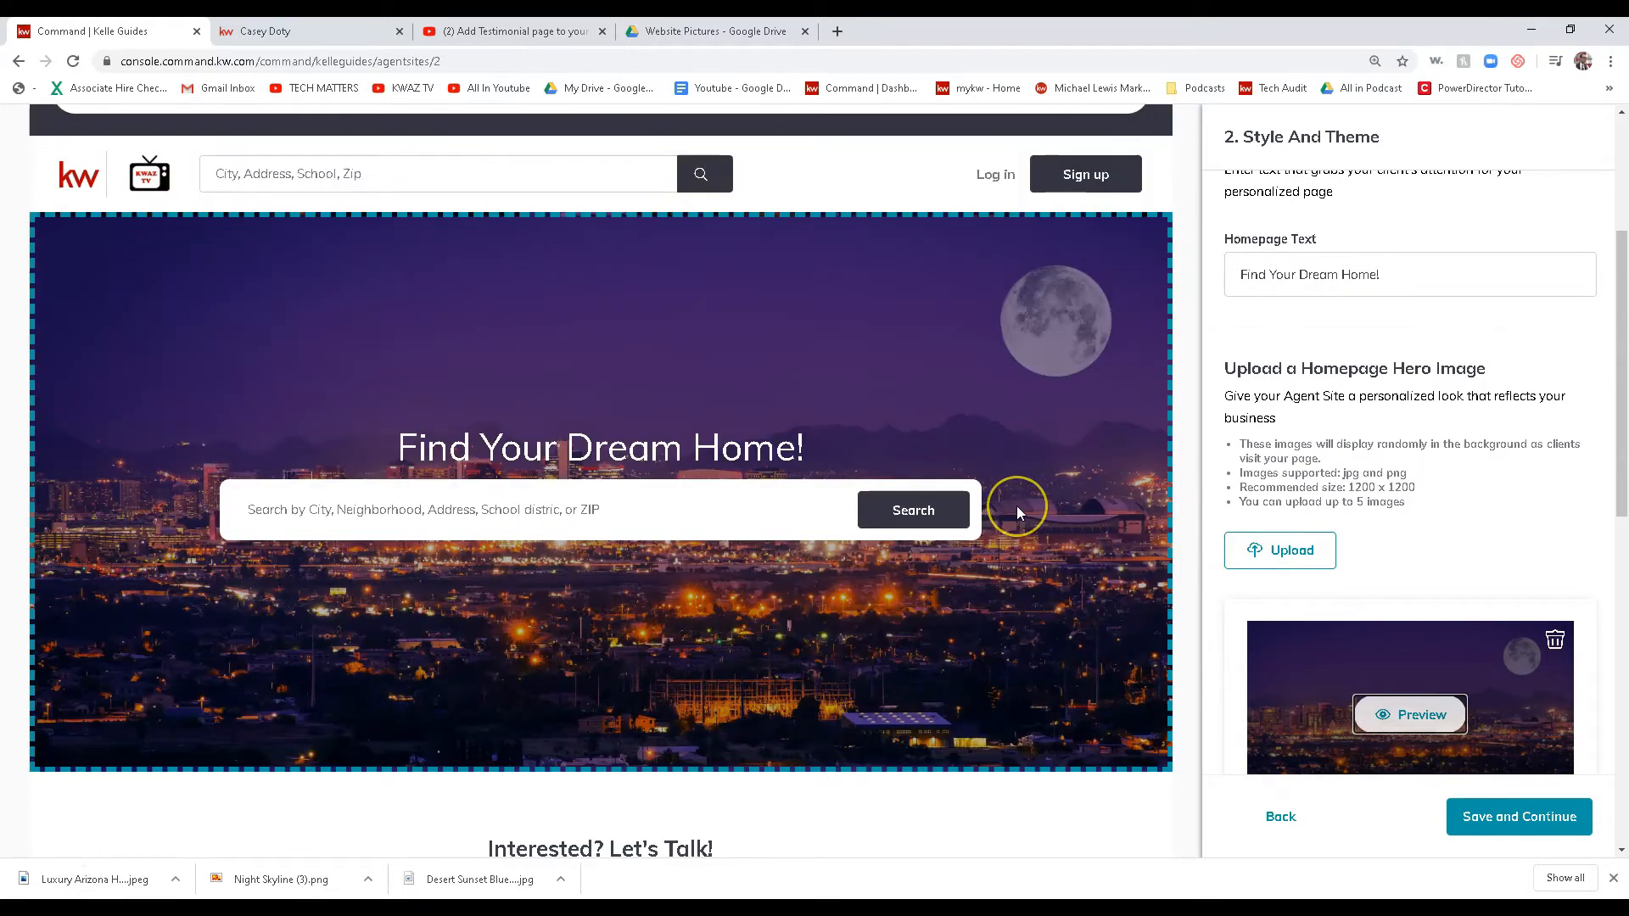
{"action": "left_click", "coordinate": [1005, 499]}
{"action": "scroll", "coordinate": [1368, 560], "scroll_direction": "down", "scroll_amount": 7}
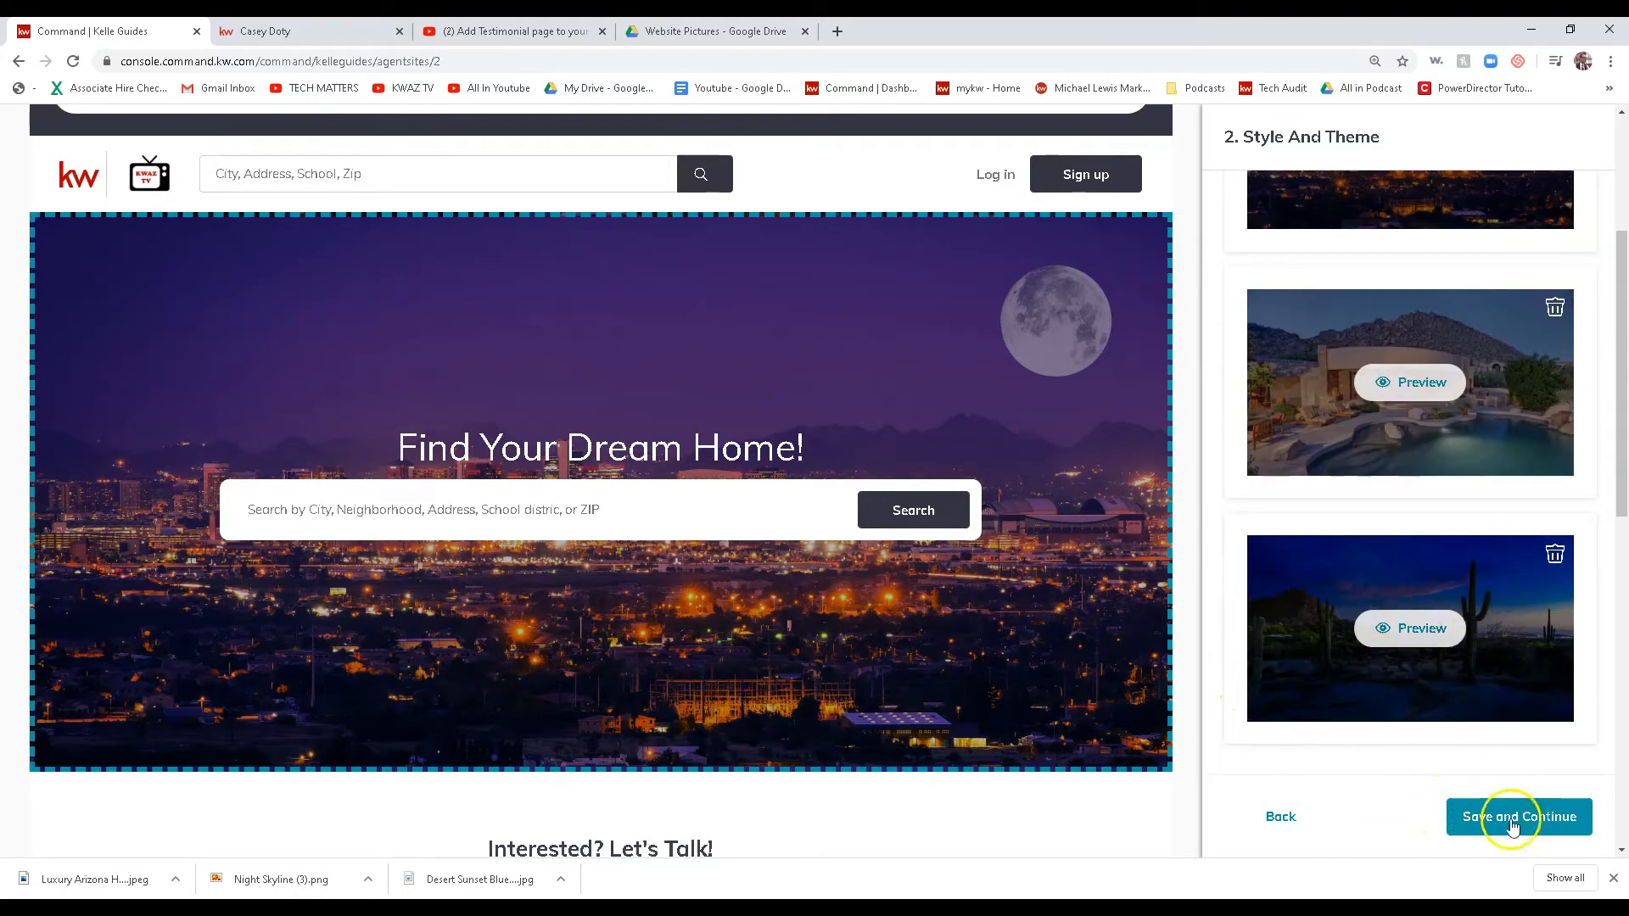
{"action": "left_click", "coordinate": [1541, 835]}
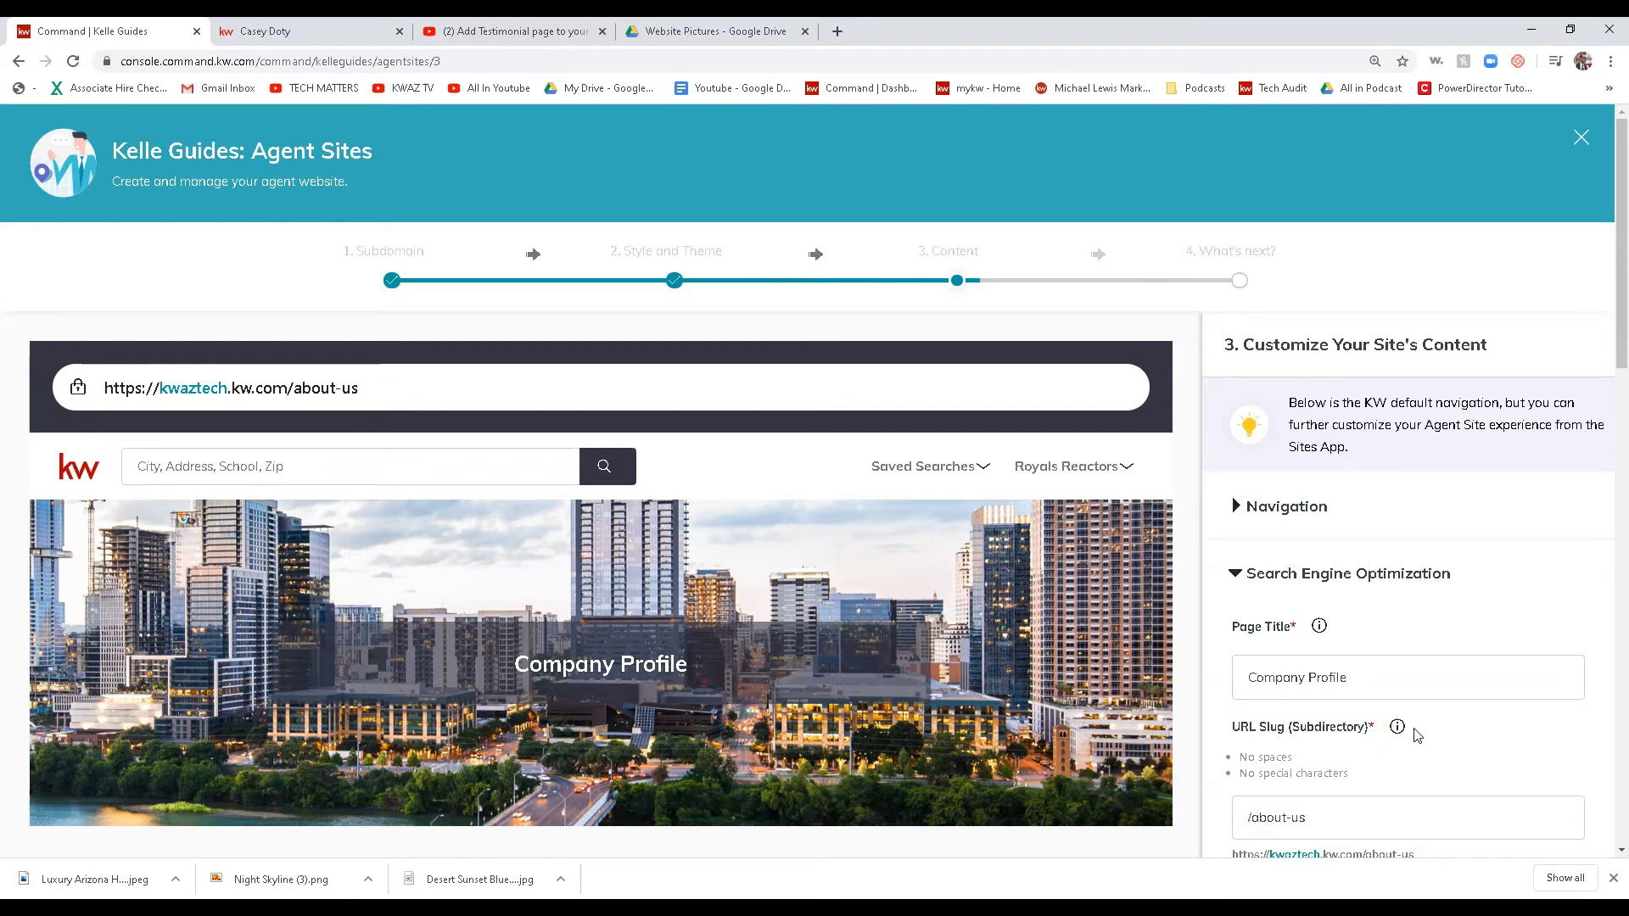
- Dismiss the downloads bar, scroll the About Us content page, and return to Website Pictures
{"action": "left_click", "coordinate": [1614, 879]}
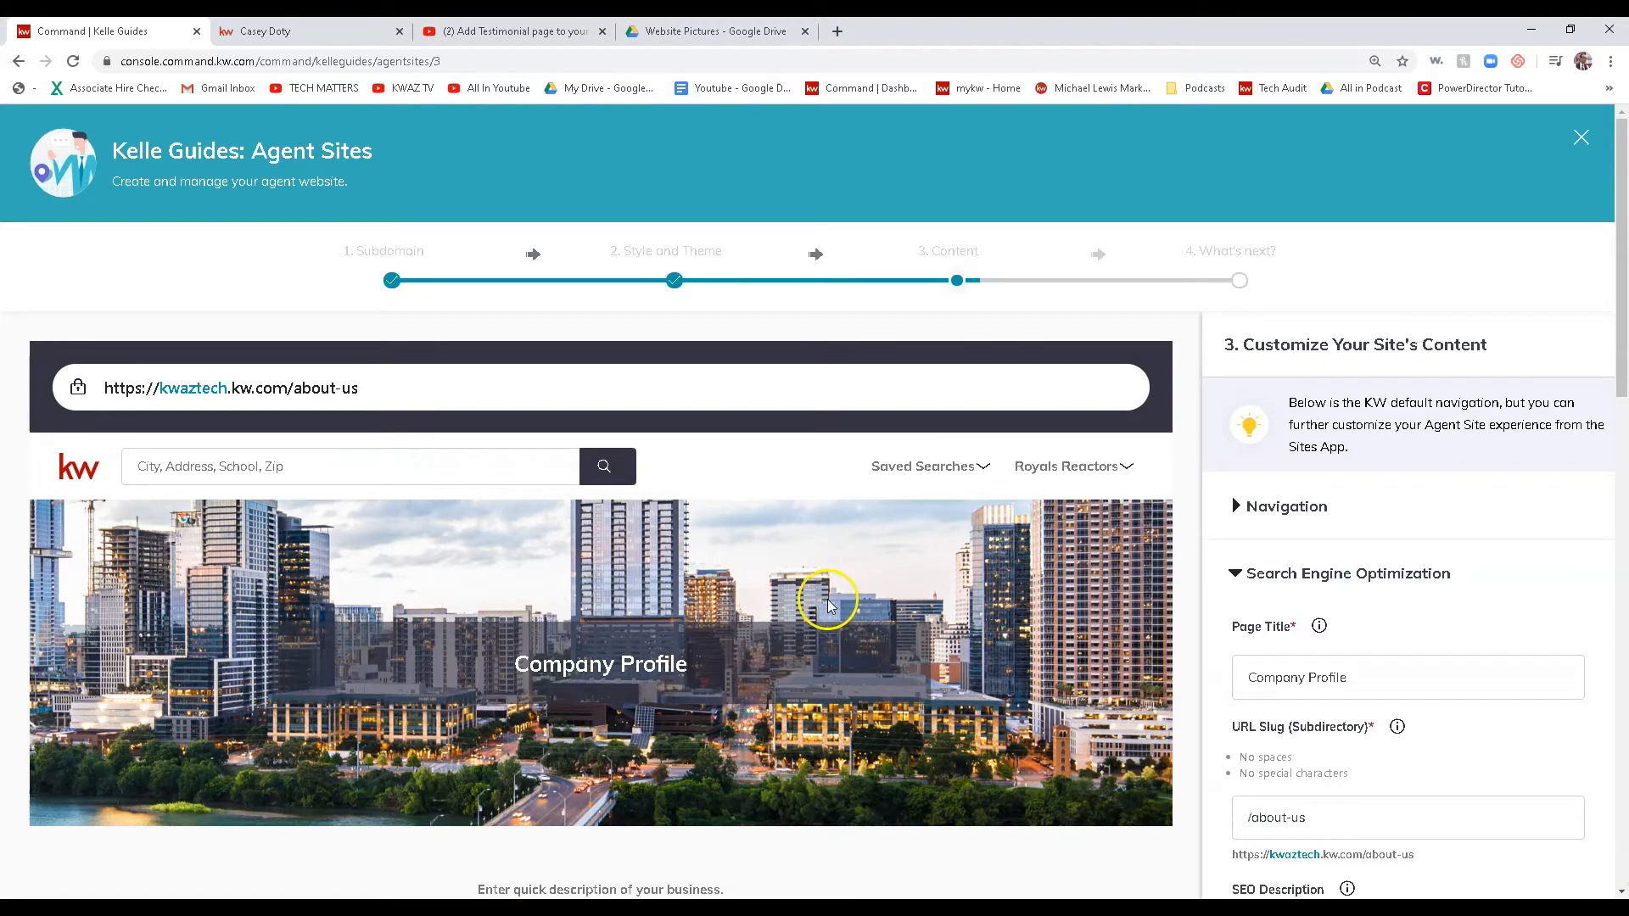
{"action": "scroll", "coordinate": [899, 594], "scroll_direction": "down", "scroll_amount": 2}
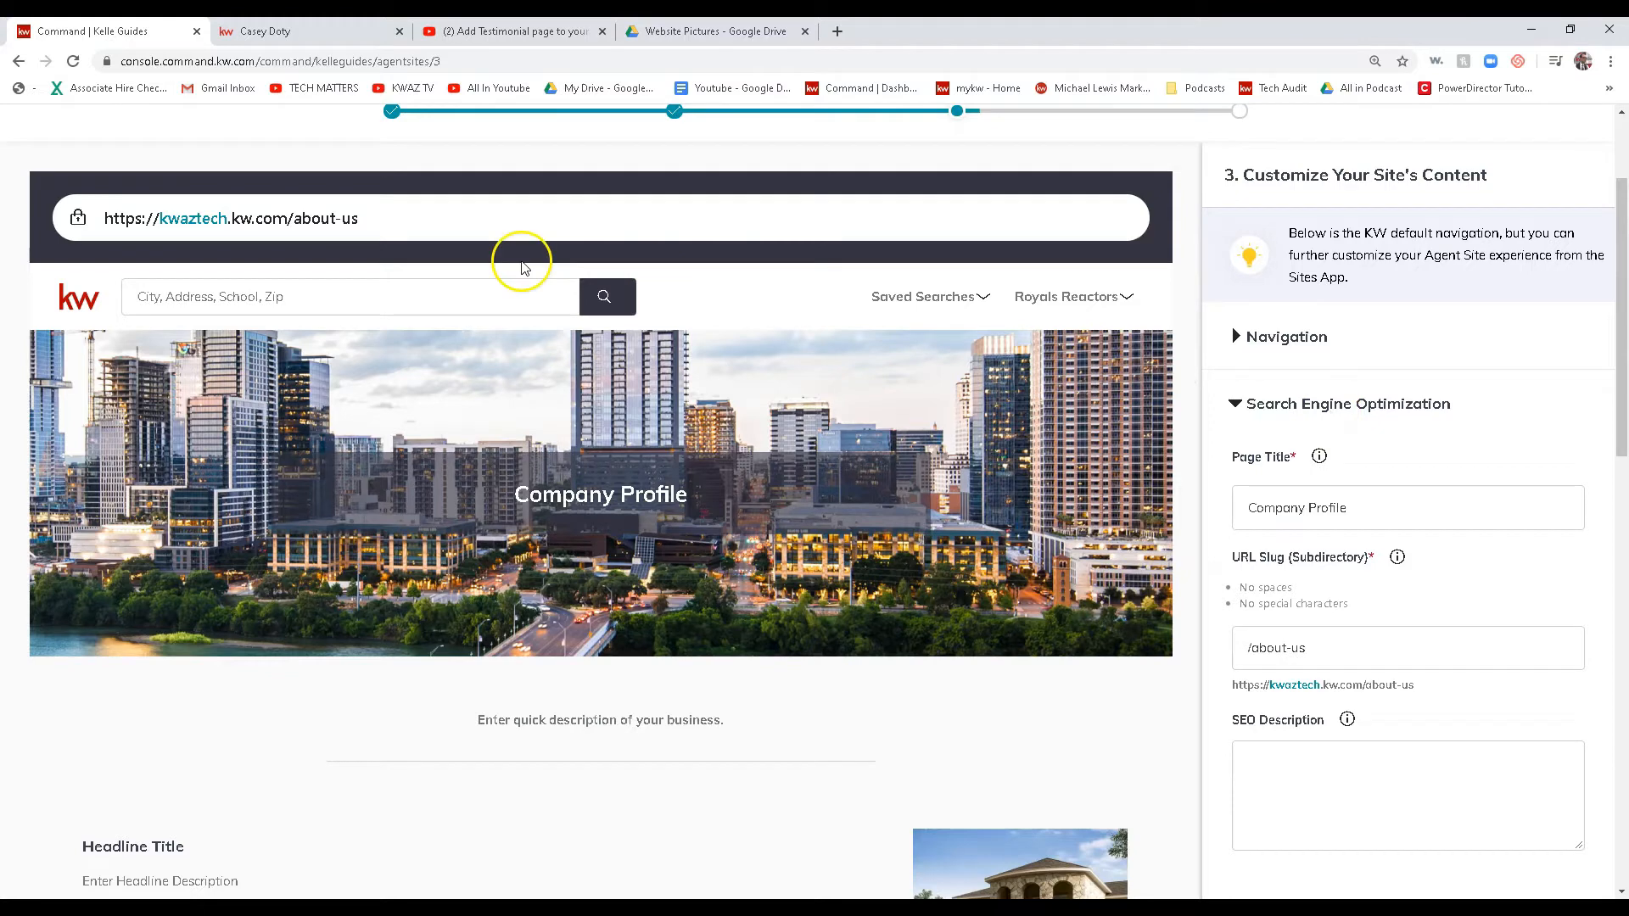
{"action": "left_click", "coordinate": [650, 38]}
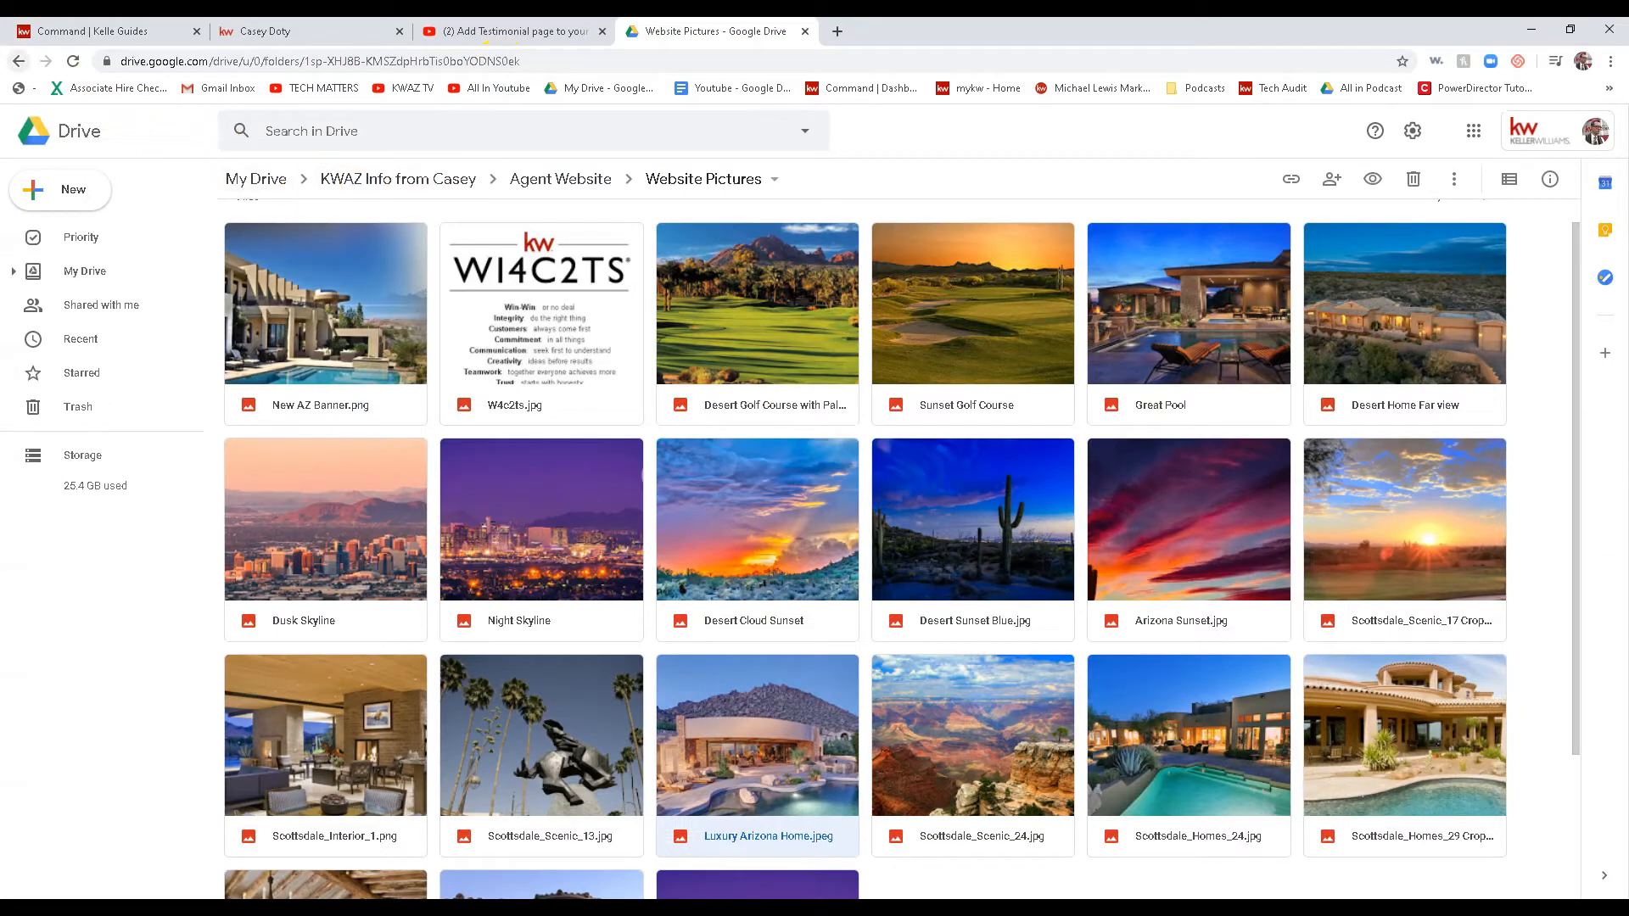
- Open the Configure Your Website Instructions doc and select its About Us page title line
{"action": "left_click", "coordinate": [534, 178]}
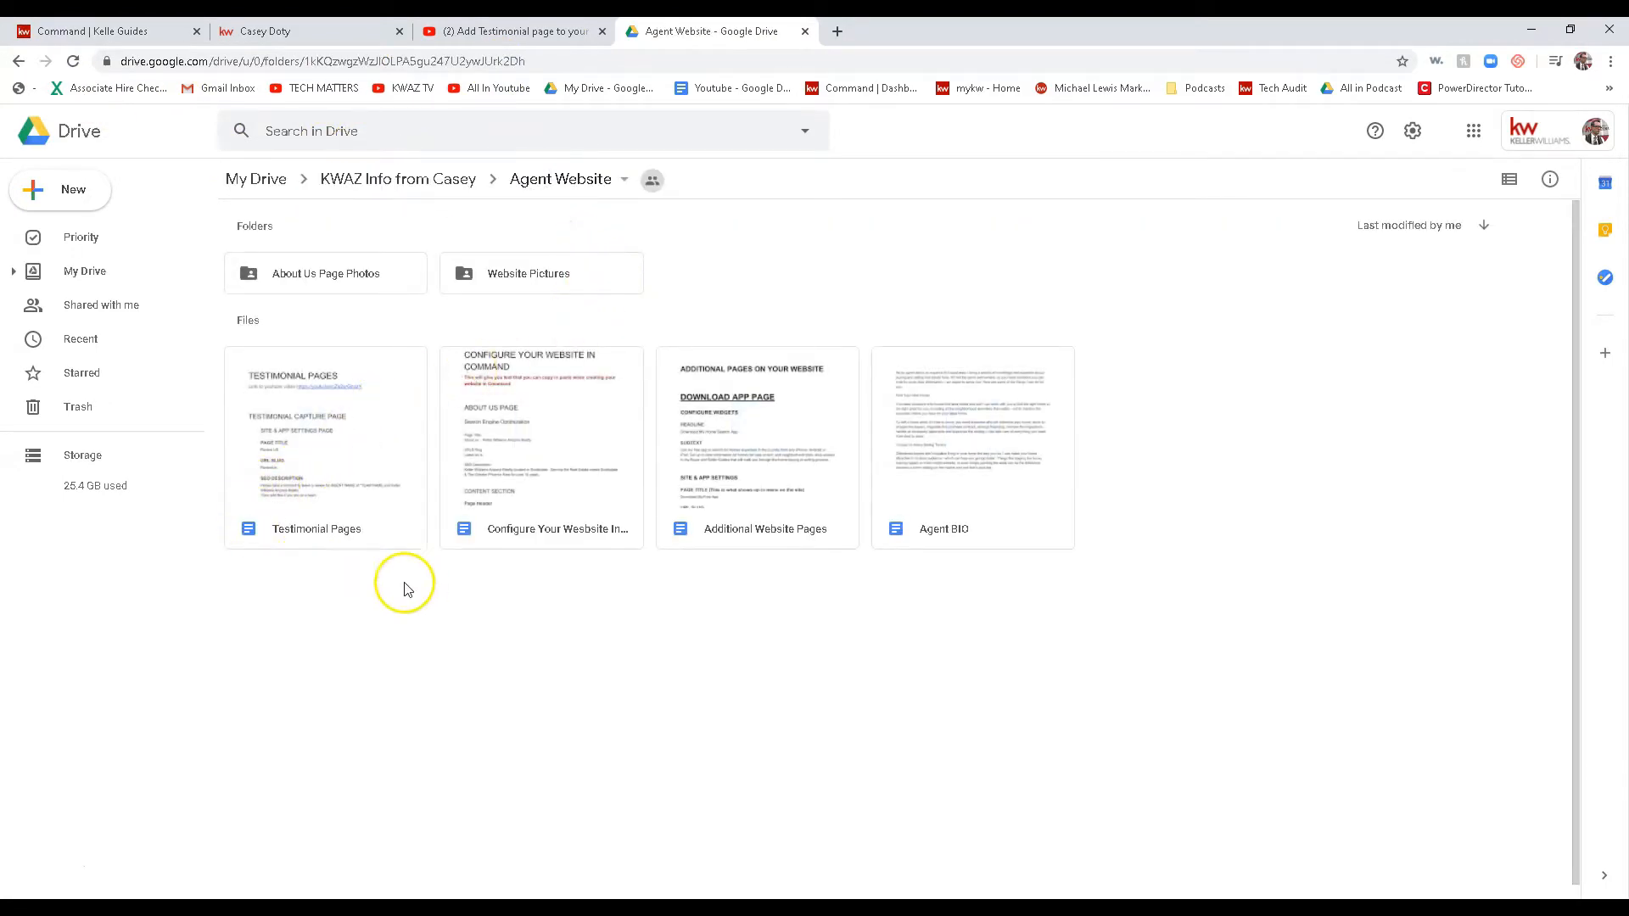
{"action": "left_click", "coordinate": [552, 431]}
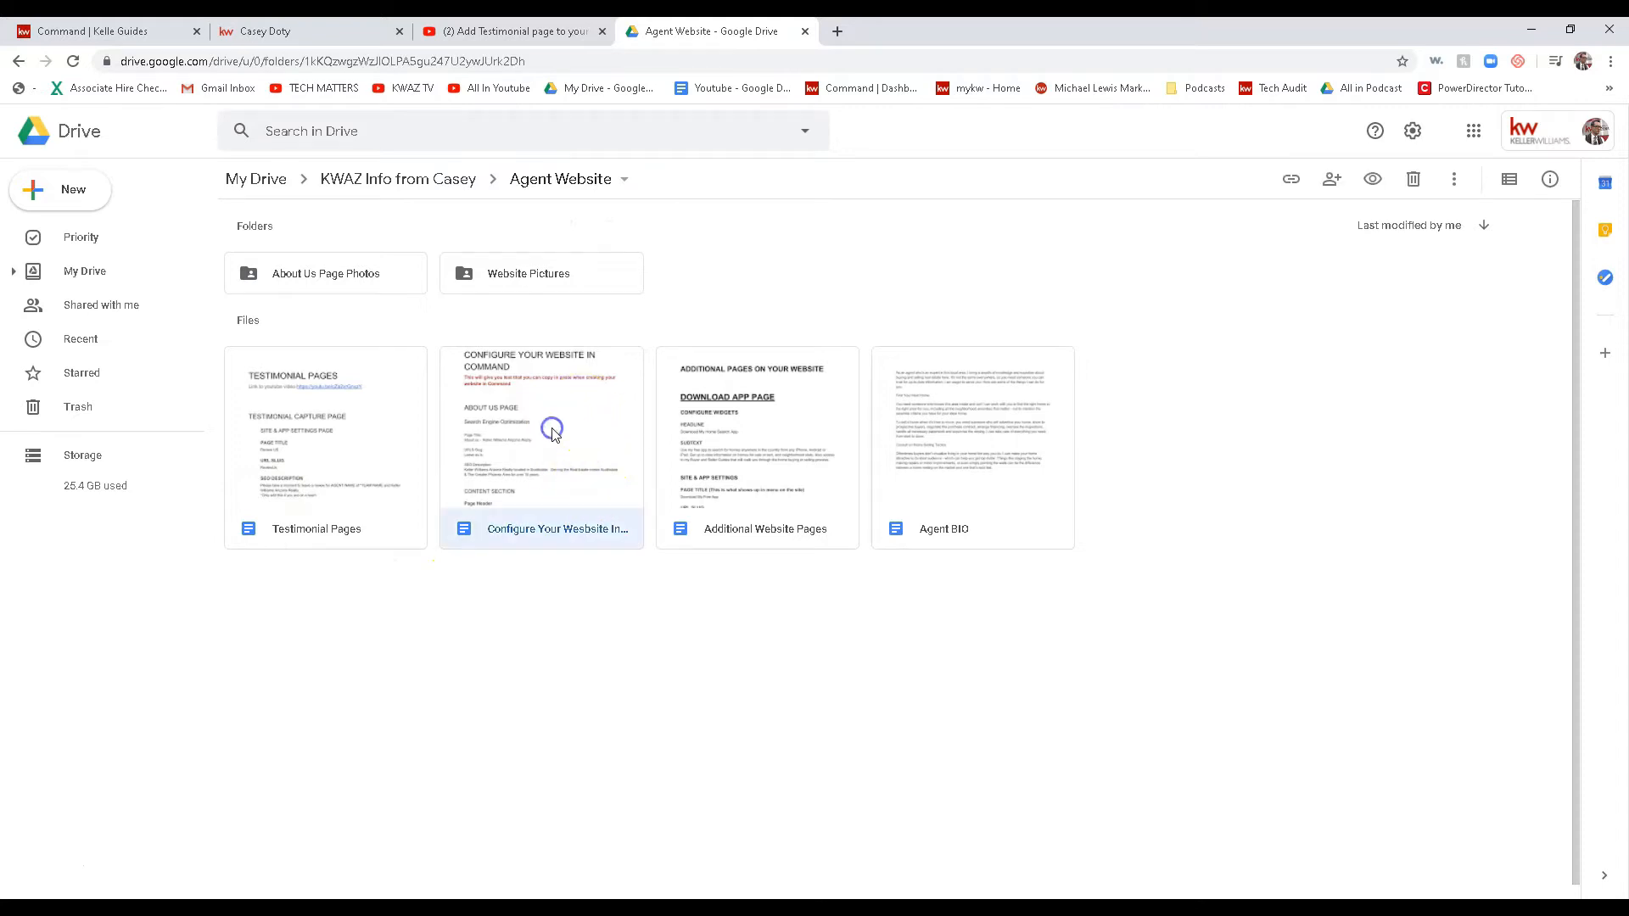
{"action": "double_click", "coordinate": [552, 431]}
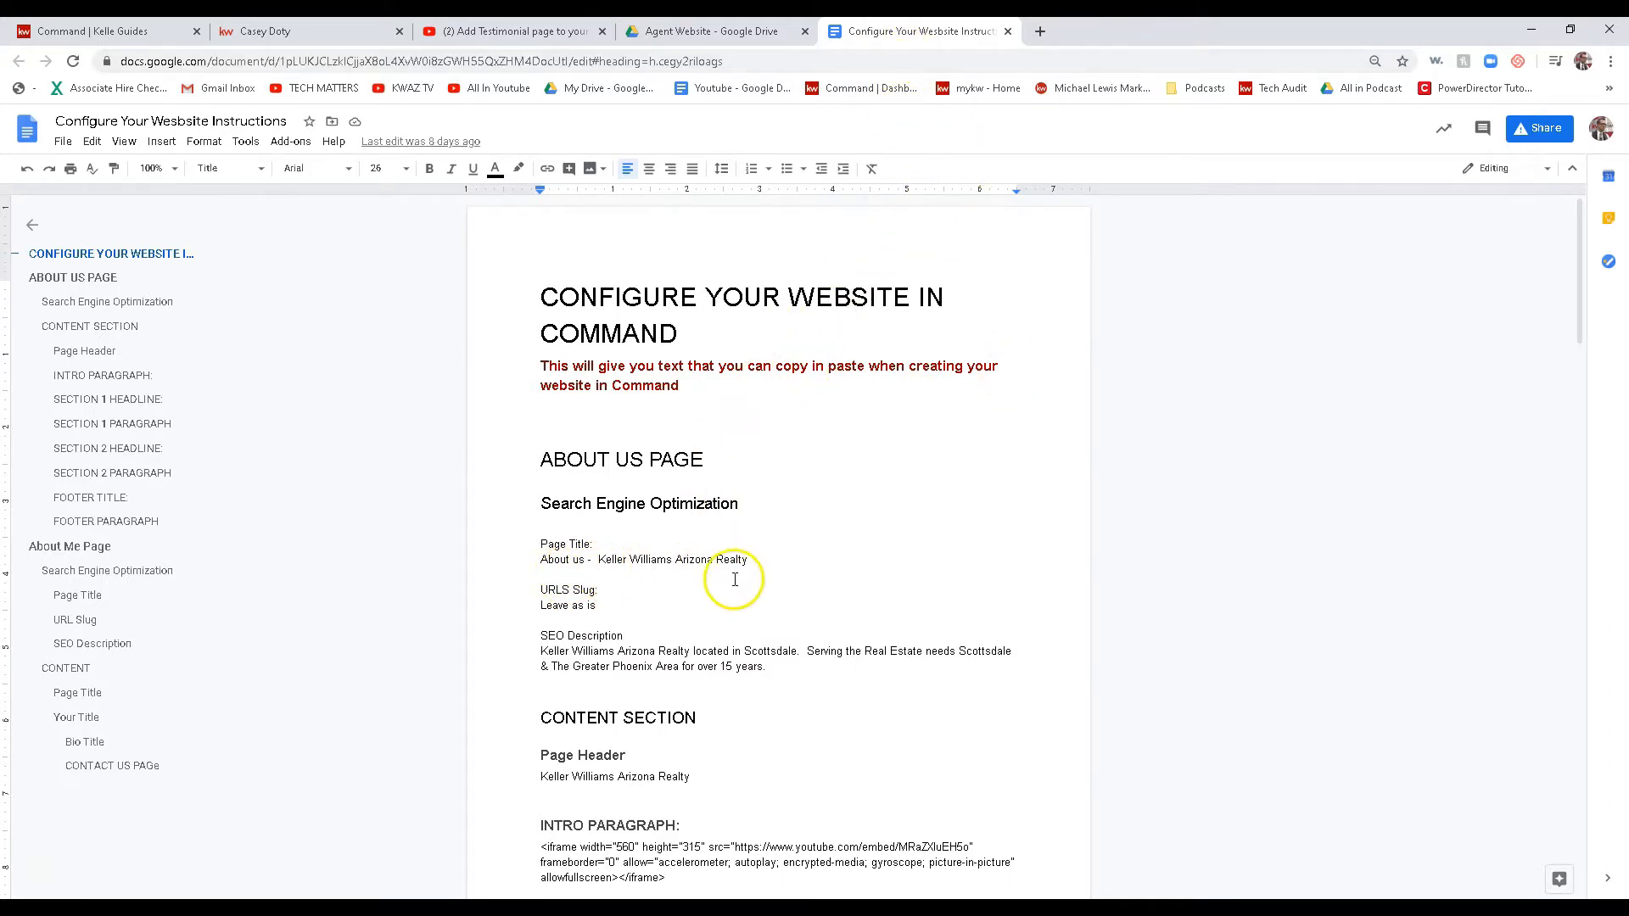
{"action": "left_click_drag", "start_coordinate": [761, 564], "coordinate": [542, 566]}
{"action": "key", "text": "ctrl+c"}
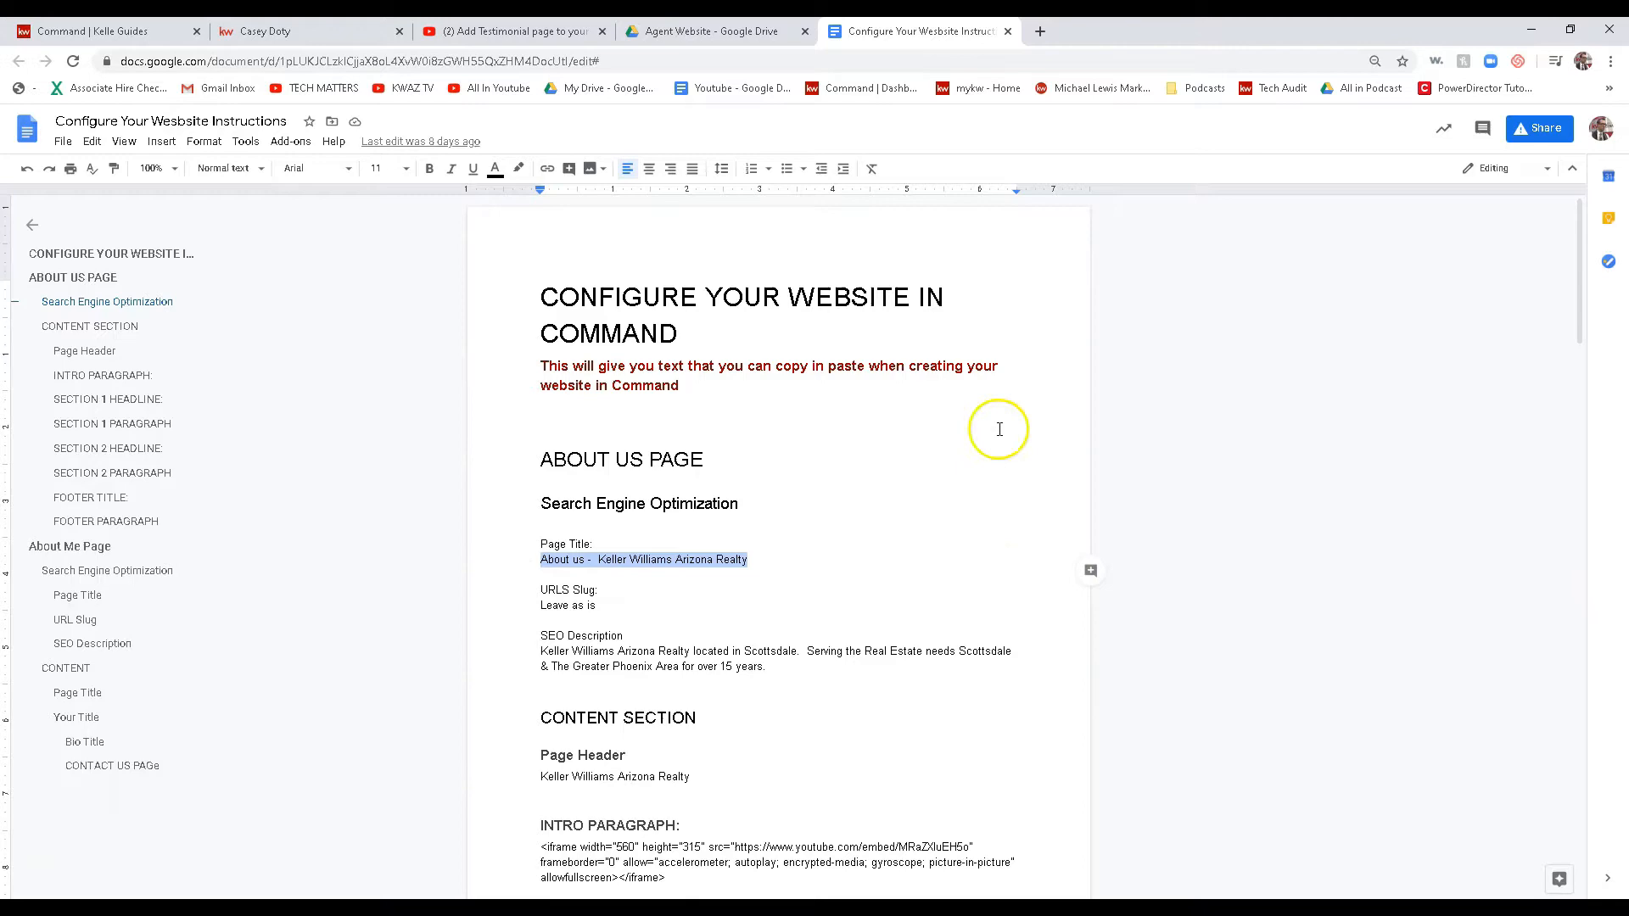
{"action": "left_click_drag", "start_coordinate": [874, 31], "coordinate": [1628, 86]}
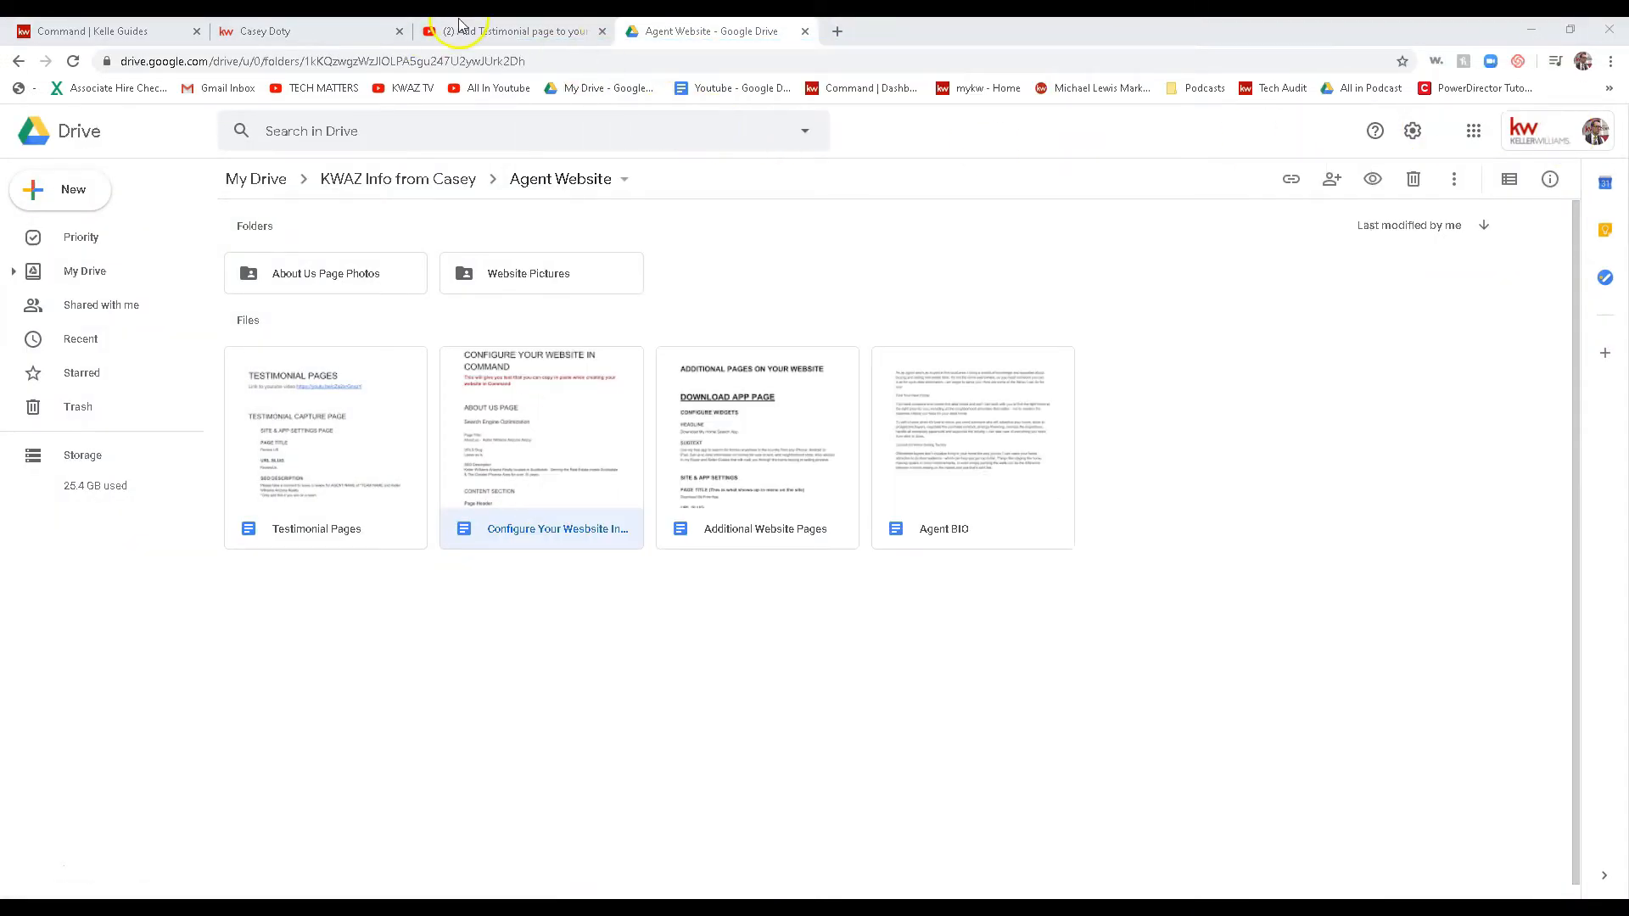
- Paste 'About us - Keller Williams Arizona Realty' as the page title and paste in the Scottsdale SEO description
{"action": "left_click", "coordinate": [109, 32]}
{"action": "left_click_drag", "start_coordinate": [1391, 514], "coordinate": [1131, 538]}
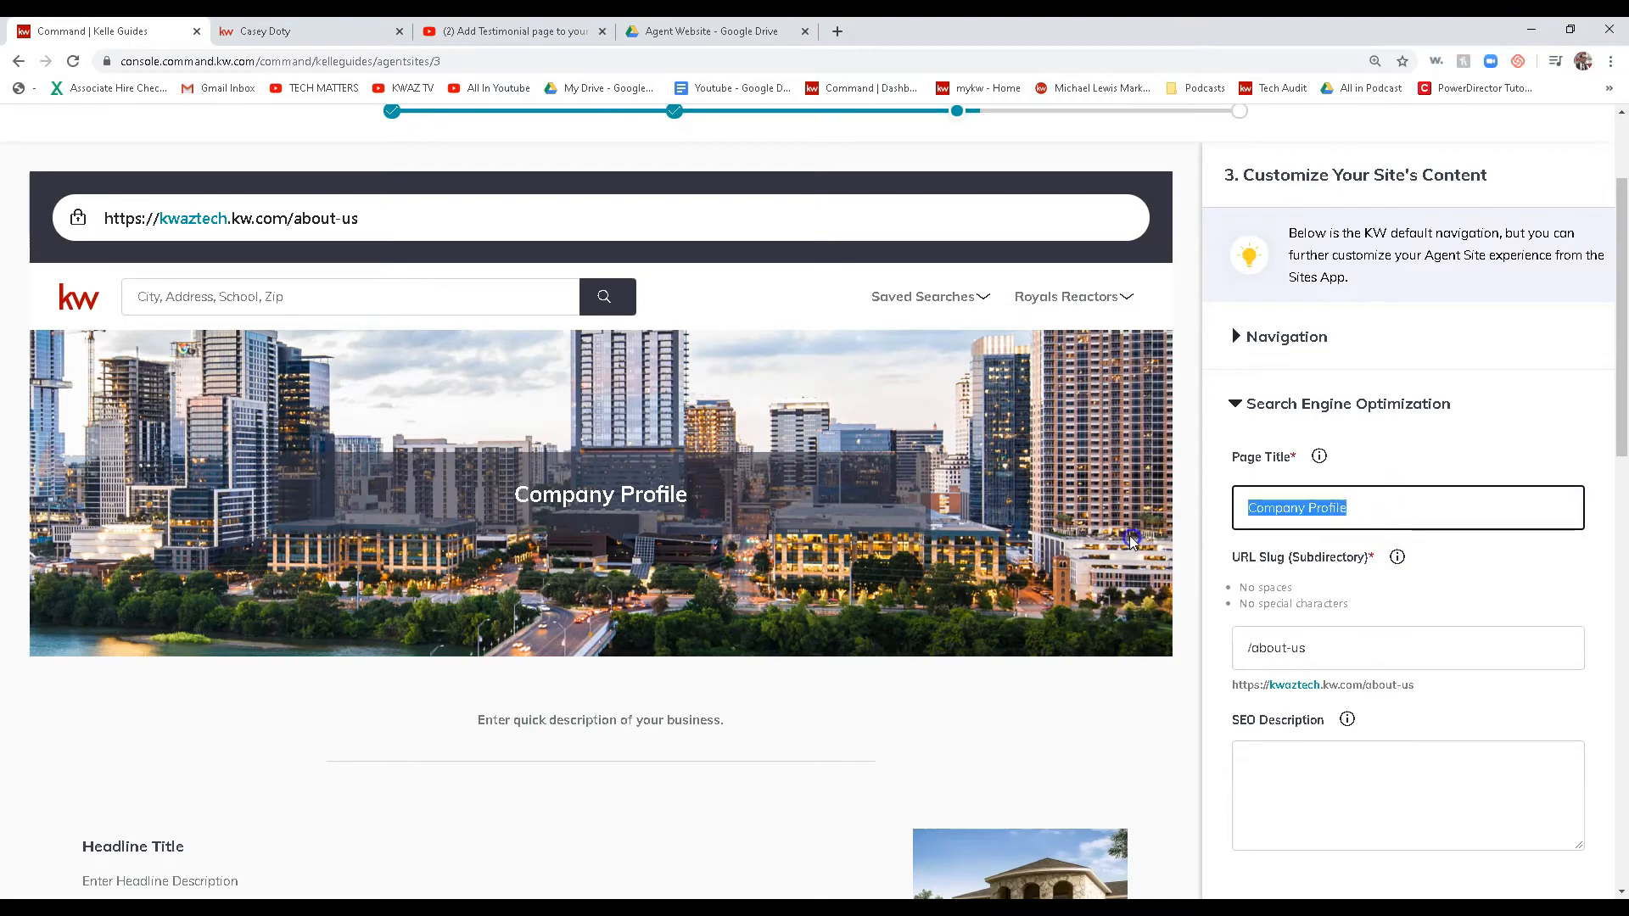
{"action": "key", "text": "ctrl+v"}
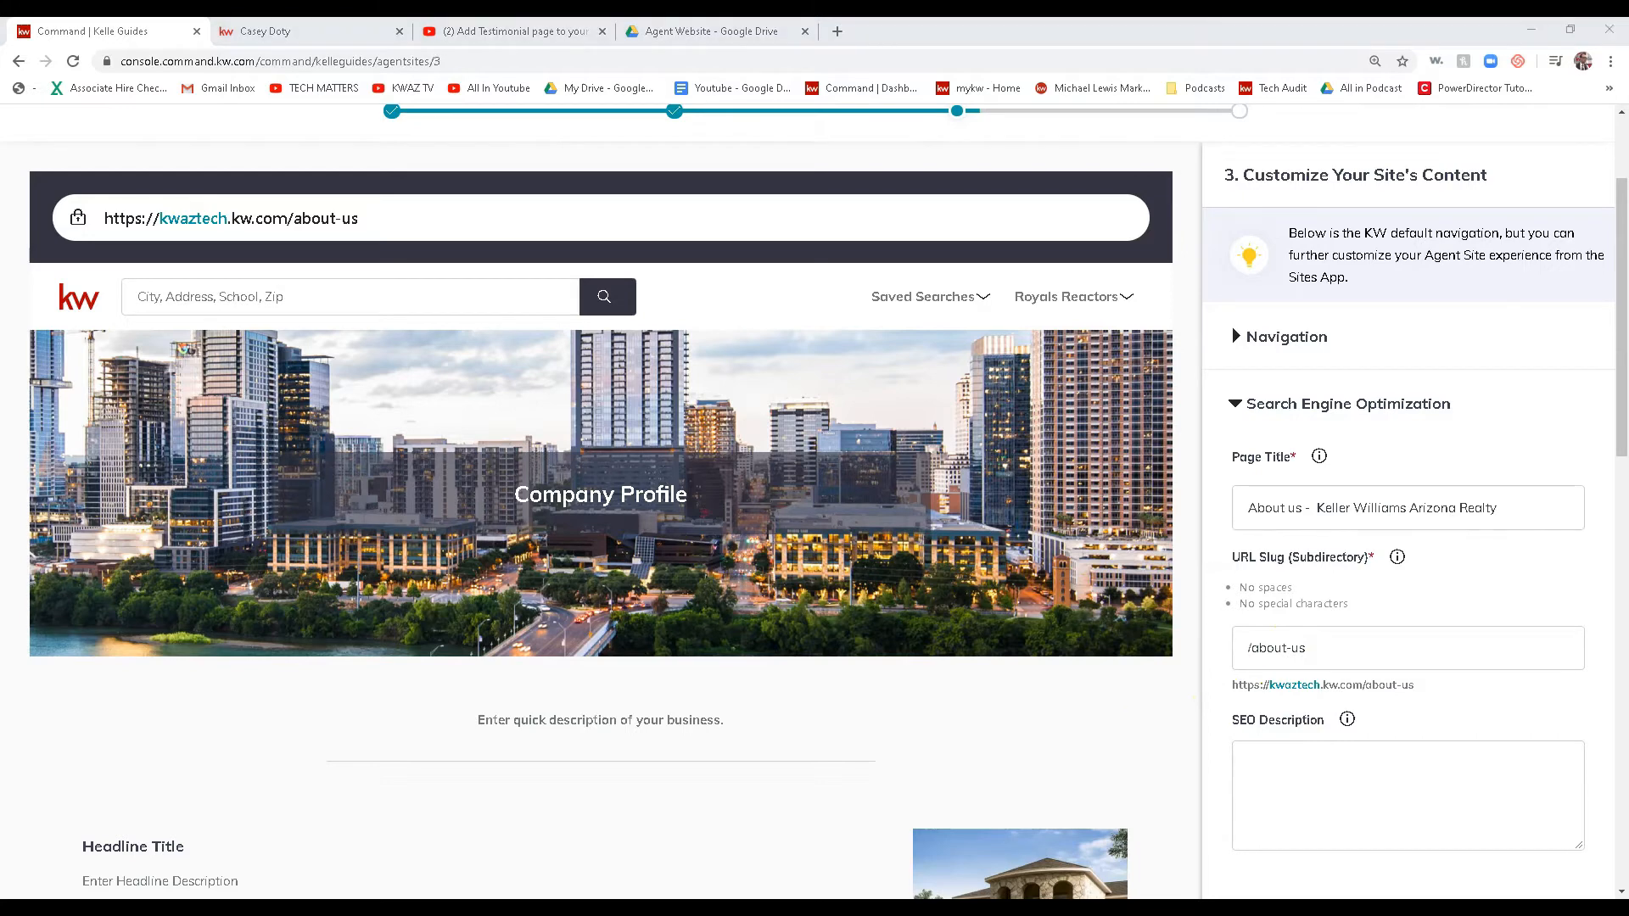
{"action": "left_click", "coordinate": [1338, 749]}
{"action": "type", "text": "Keller Williams Arizona Realty located in Scottsdale. Serving the Real Estate needs Scottsdale & The Greater Phoenix Area for over 15 years."}
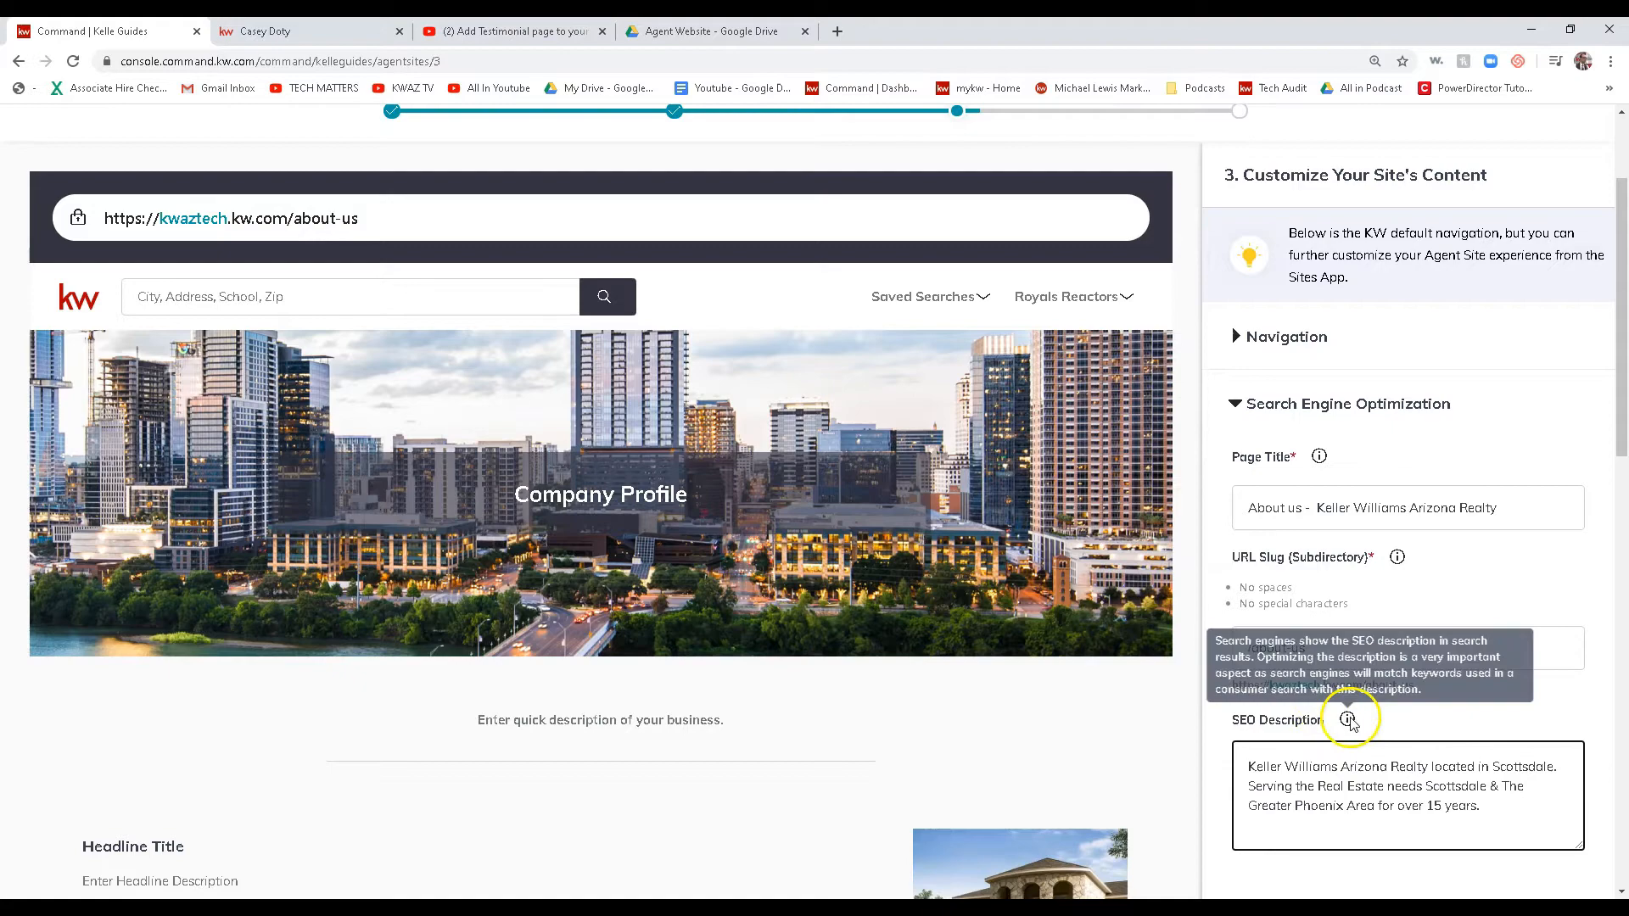
{"action": "scroll", "coordinate": [1423, 698], "scroll_direction": "down", "scroll_amount": 1}
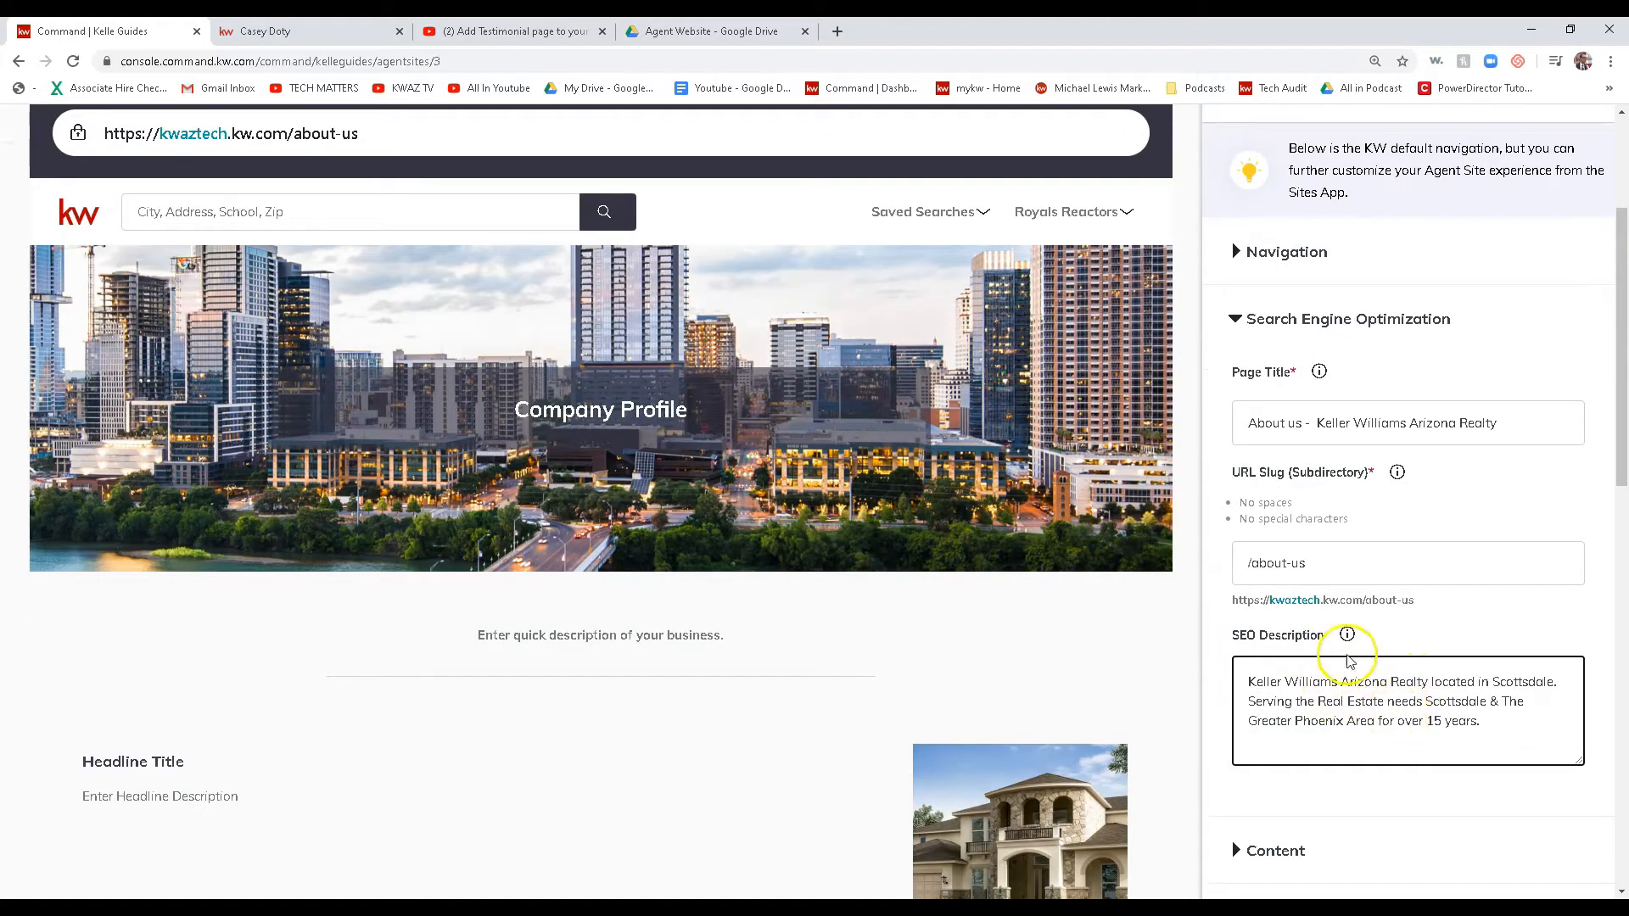
{"action": "scroll", "coordinate": [1365, 669], "scroll_direction": "down", "scroll_amount": 1}
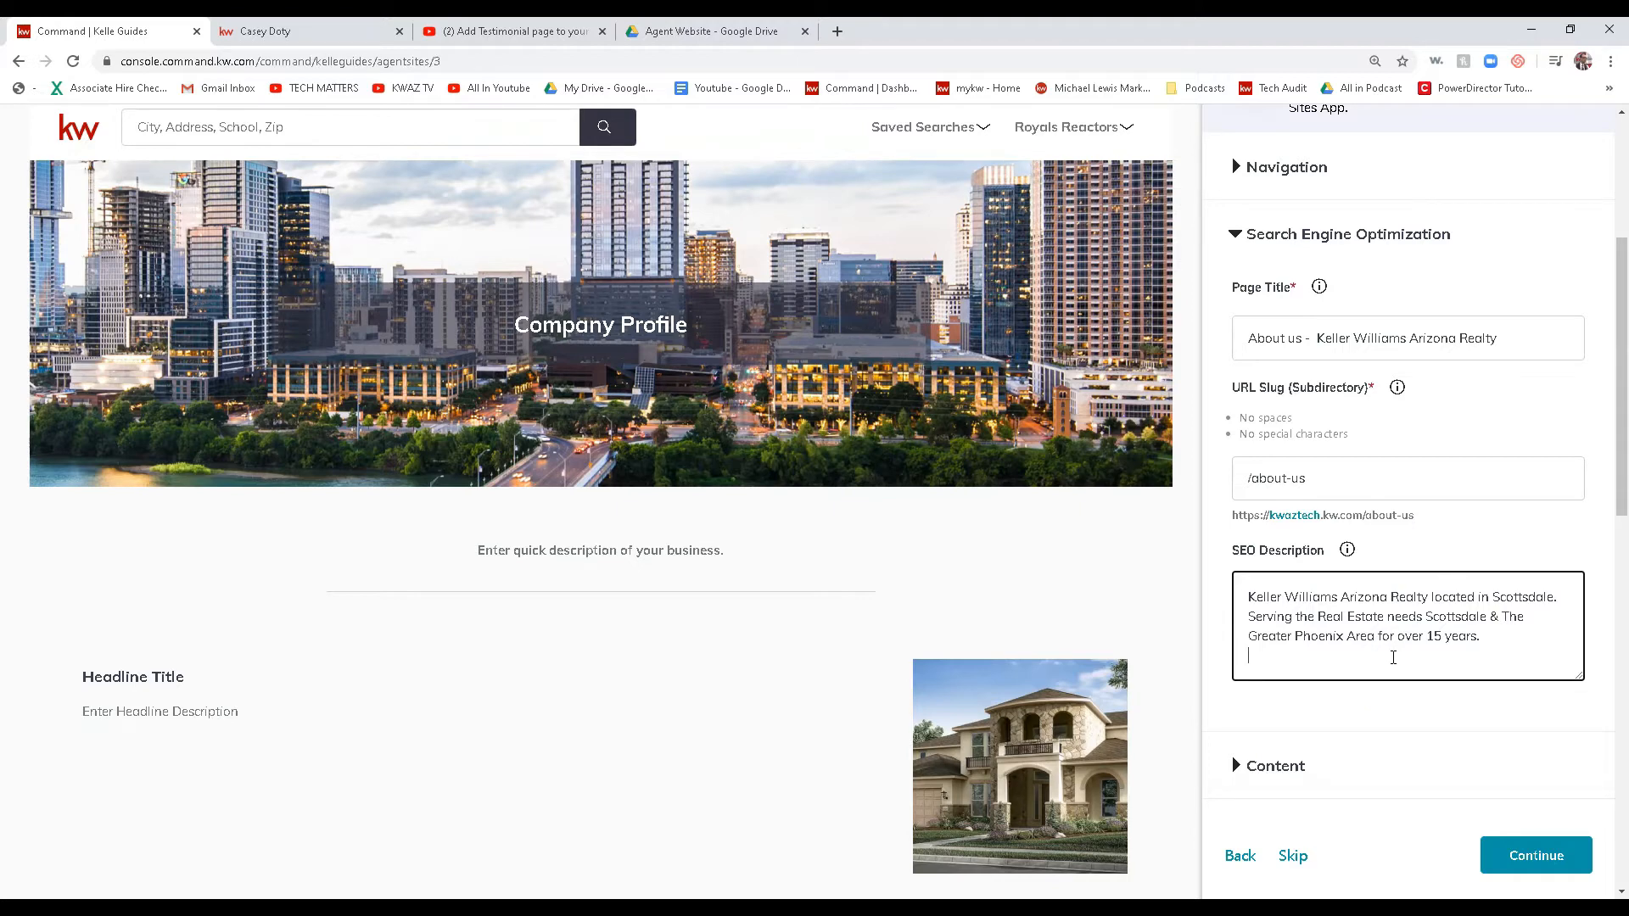
{"action": "left_click", "coordinate": [1388, 651]}
- Replace the Company Profile header with Keller Williams Arizona Realty and paste the YouTube iframe code into the intro paragraph
{"action": "left_click", "coordinate": [1252, 760]}
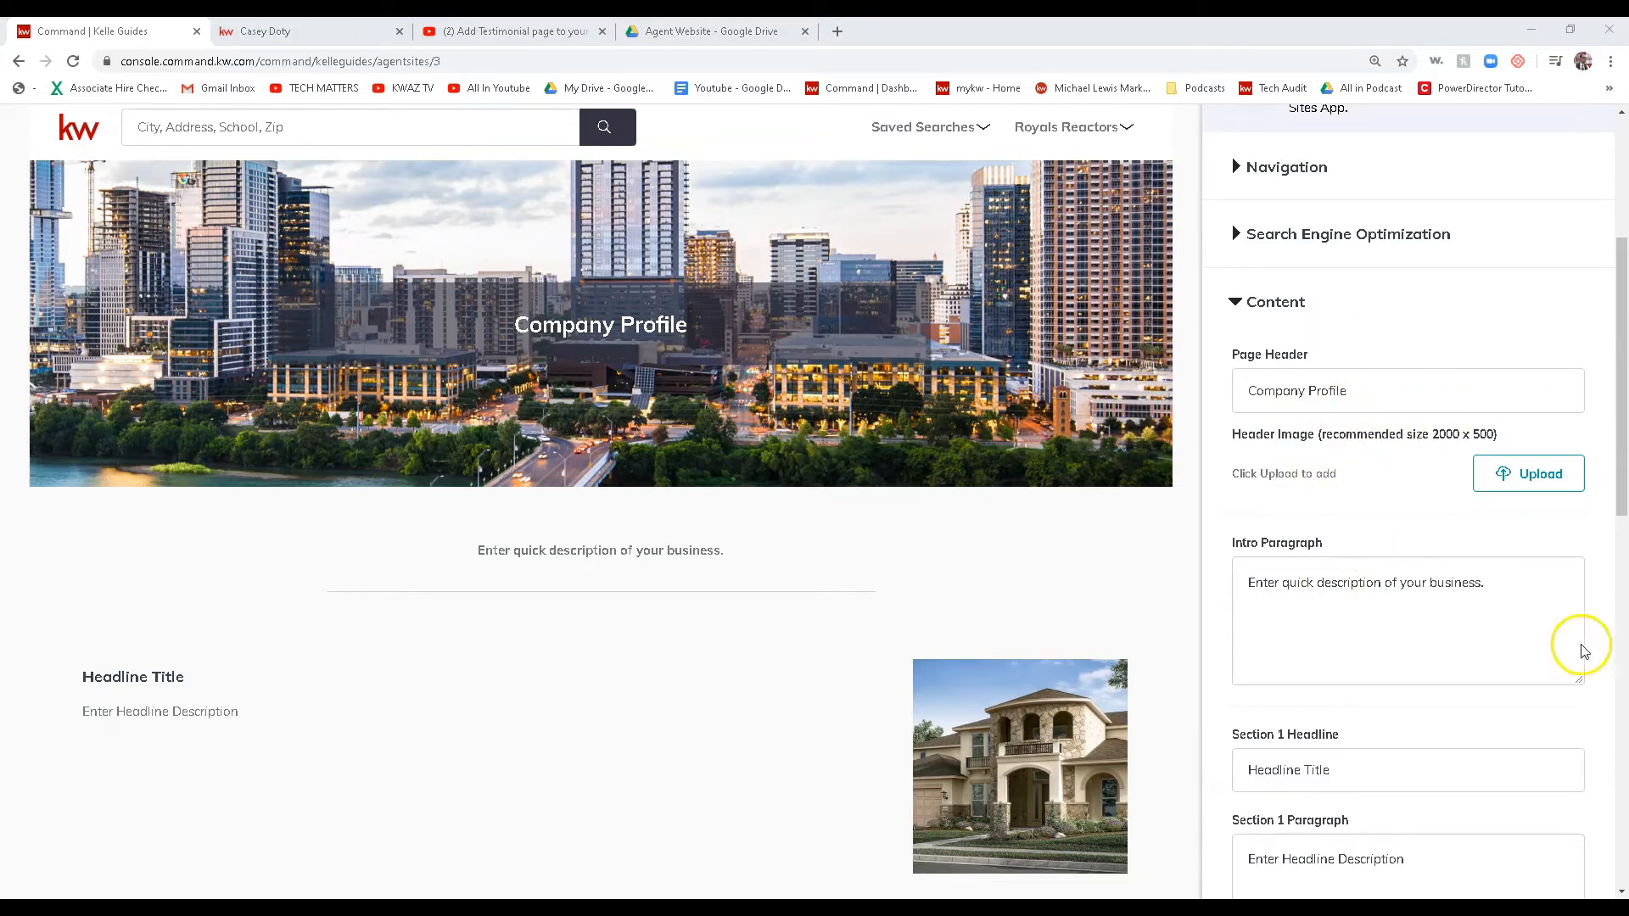
{"action": "left_click_drag", "start_coordinate": [1356, 392], "coordinate": [1209, 387]}
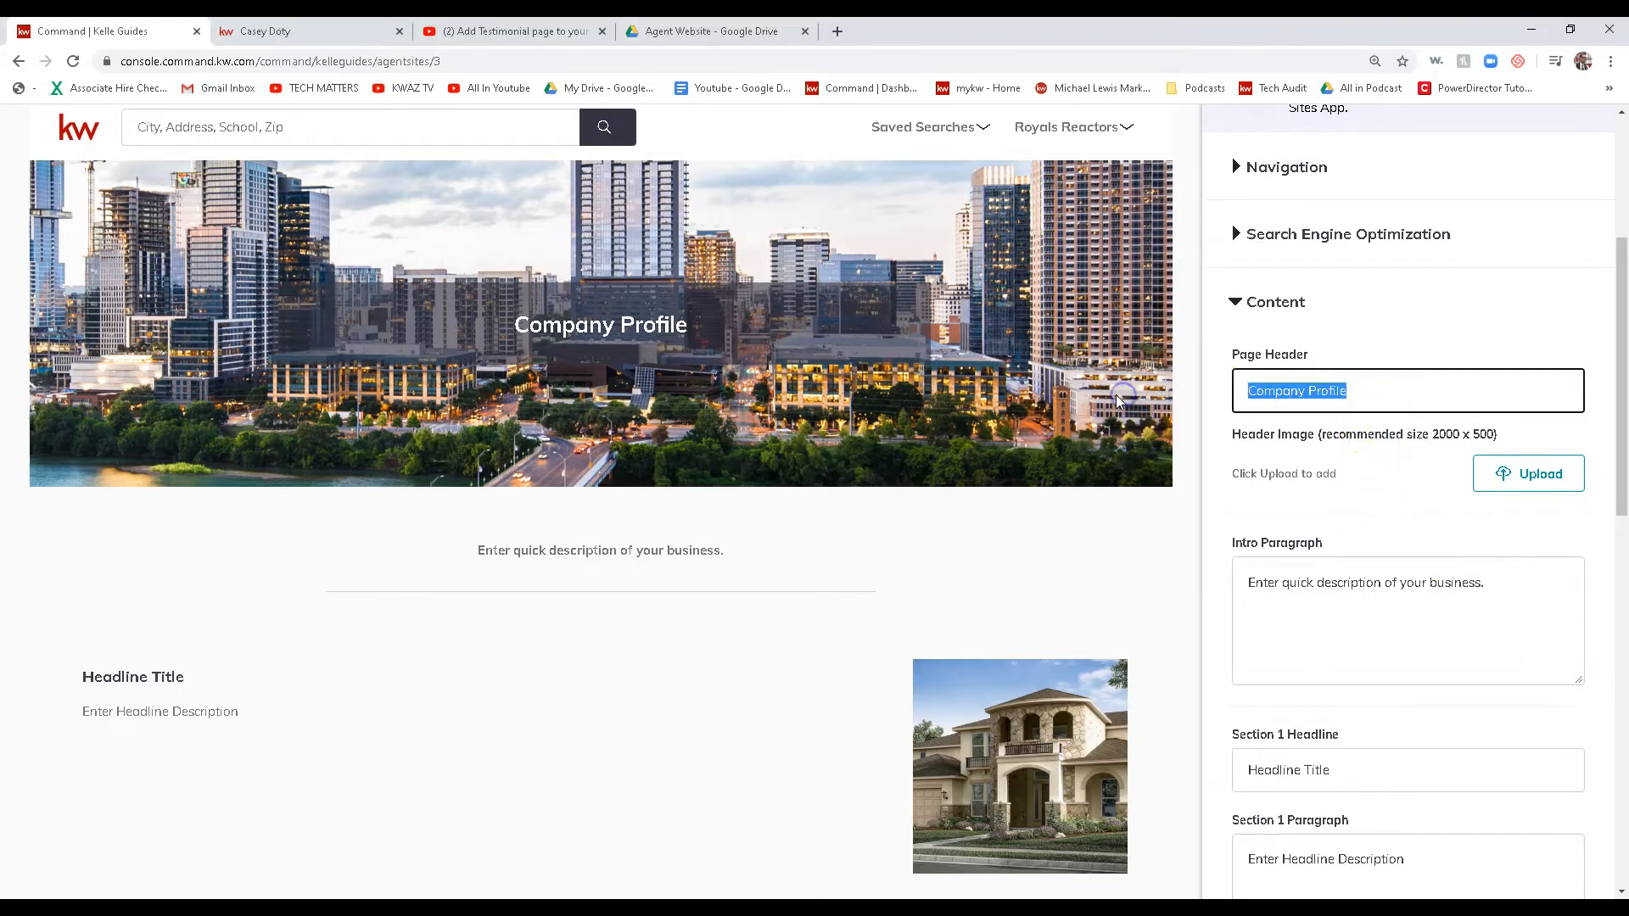
{"action": "type", "text": "Keller Williams Arizona Realty"}
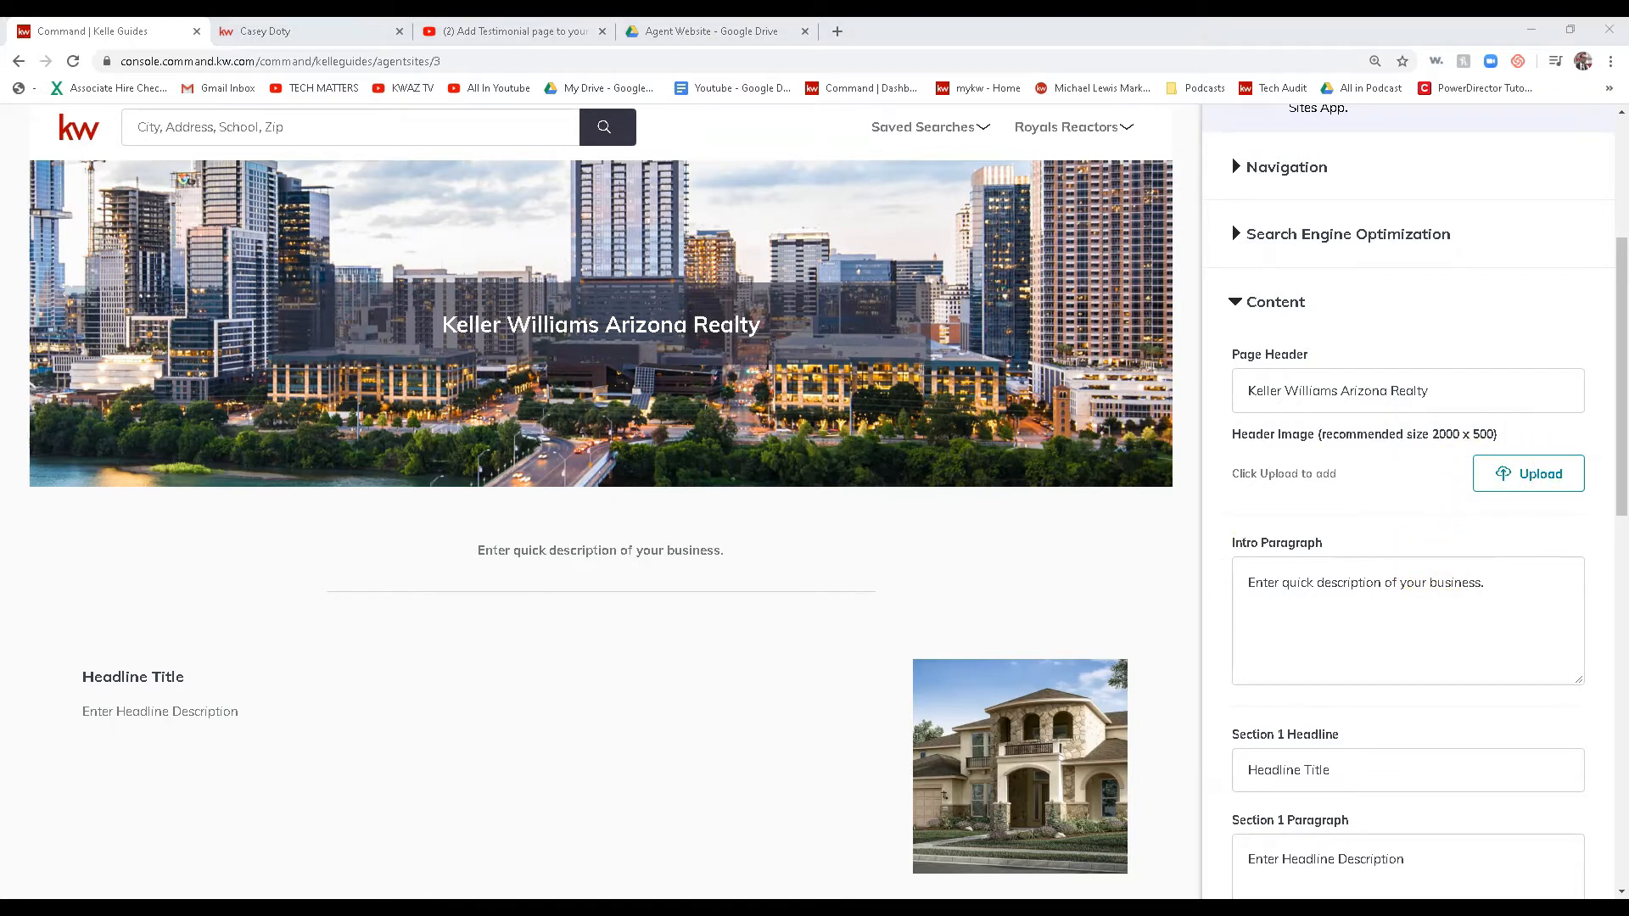
{"action": "left_click_drag", "start_coordinate": [1502, 620], "coordinate": [1173, 583]}
{"action": "type", "text": "<iframe width=\"560\" height=\"315\" src=\"https://www.youtube.com/embed/MRaZXluEH5o\" frameborder=\"0\" allow=\"accelerometer; autoplay; encrypted-media; gyroscope; picture-in-picture\" allowfullscreen></iframe>"}
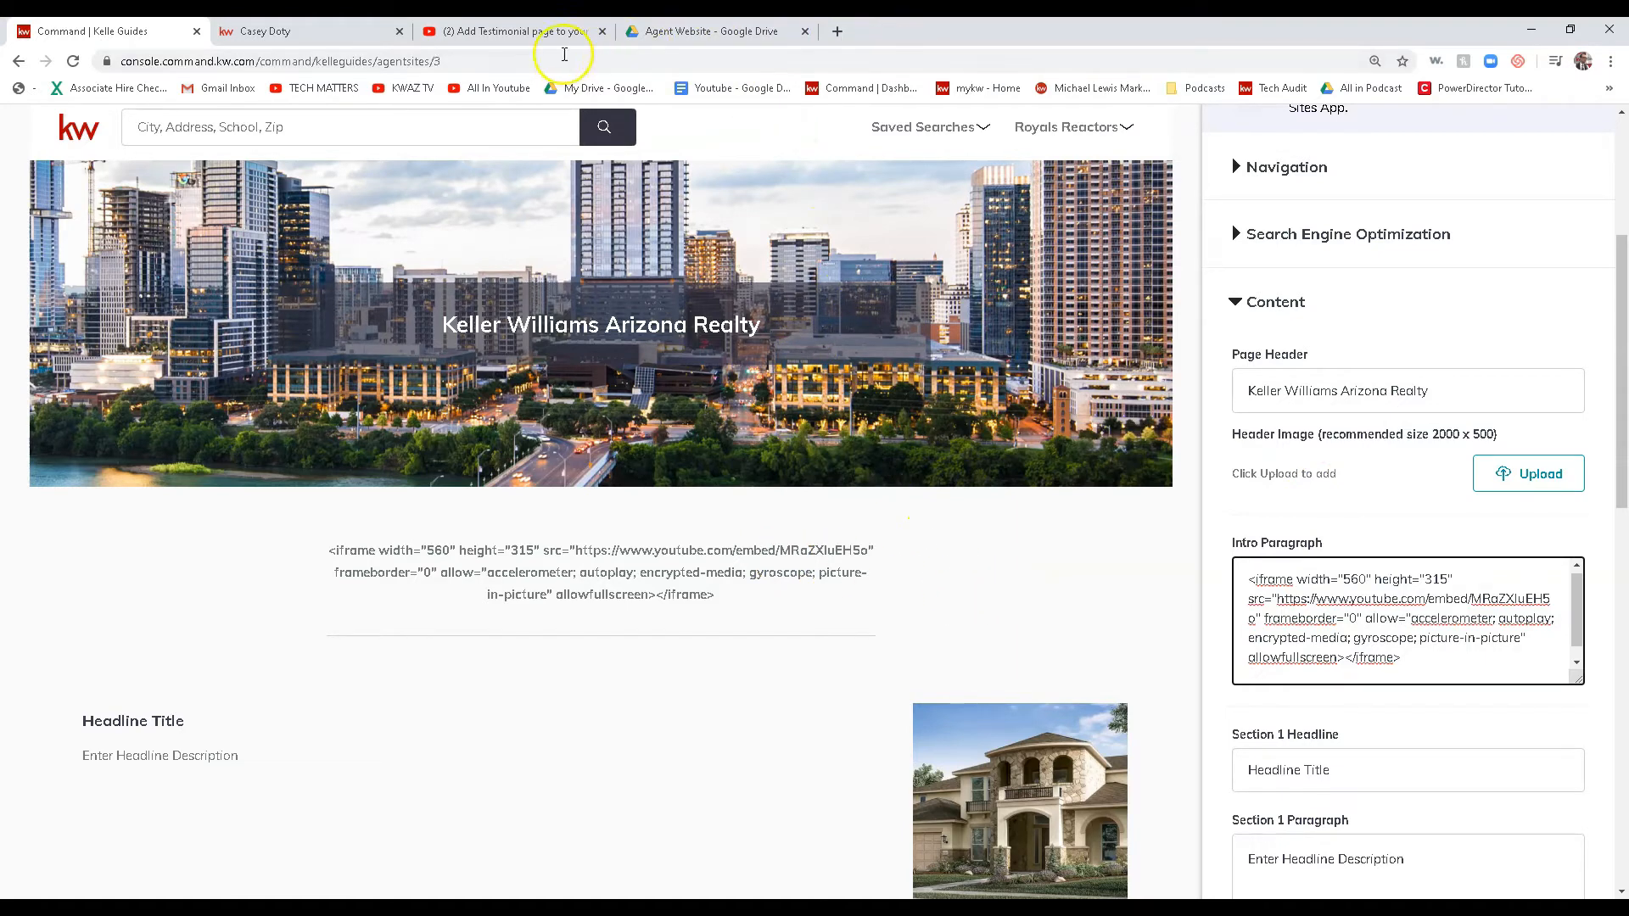
- Copy the iframe code from the Add Testimonial video's Share > Embed dialog, then go back to the Command tab
{"action": "left_click", "coordinate": [506, 32]}
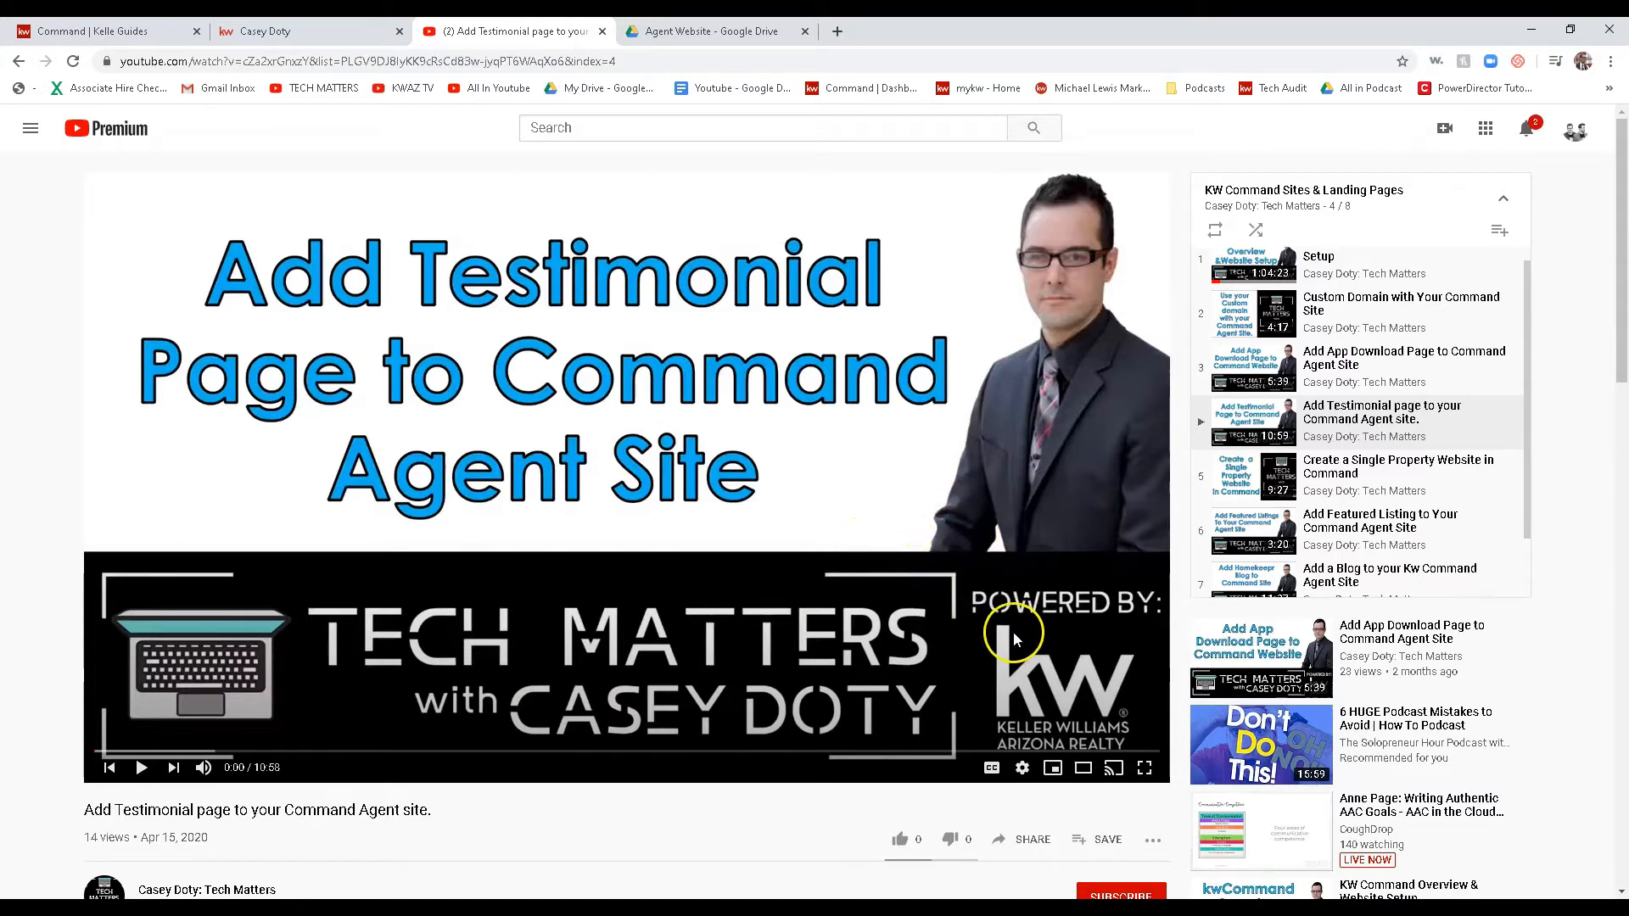
{"action": "left_click", "coordinate": [1041, 842]}
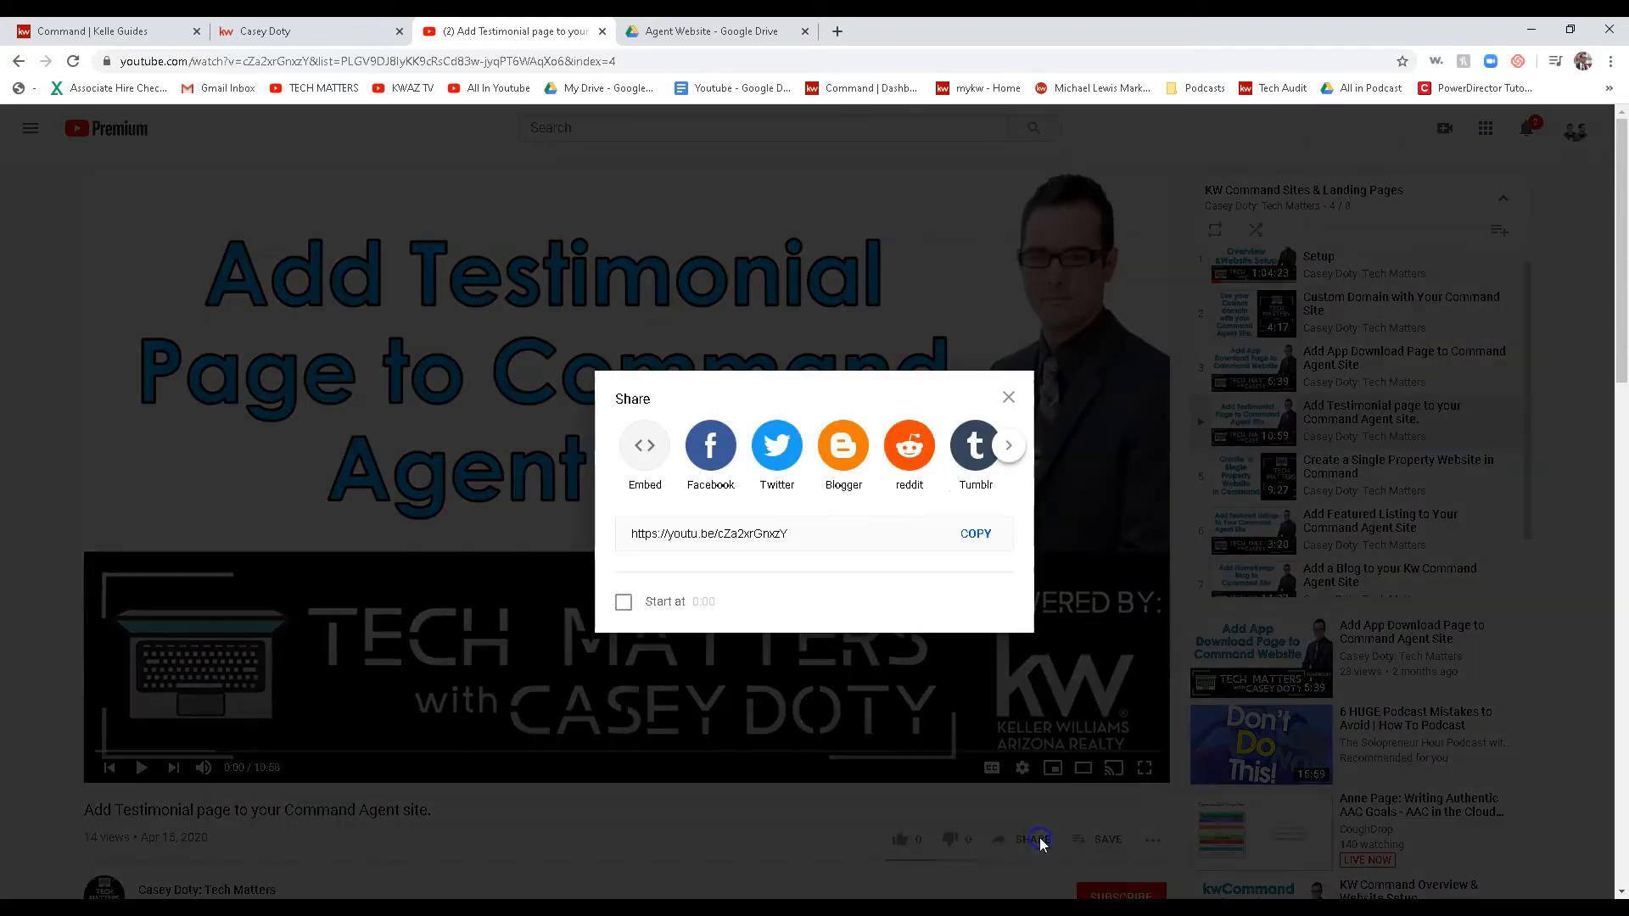
{"action": "left_click", "coordinate": [655, 448]}
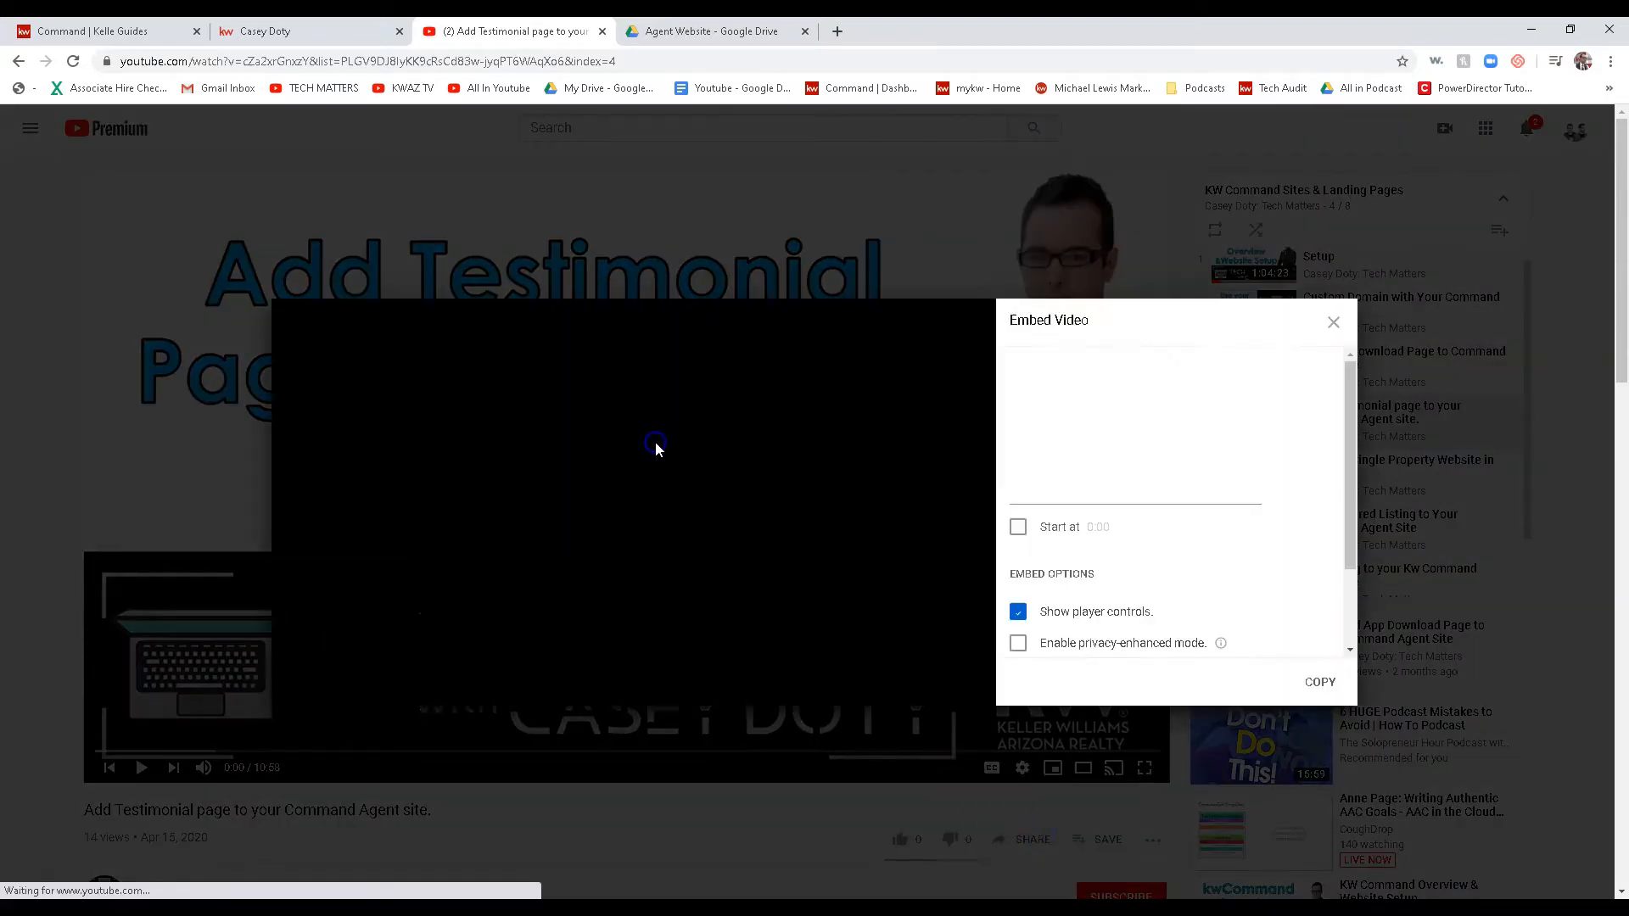
{"action": "left_click", "coordinate": [1320, 683]}
{"action": "left_click", "coordinate": [1333, 323]}
{"action": "left_click", "coordinate": [711, 32]}
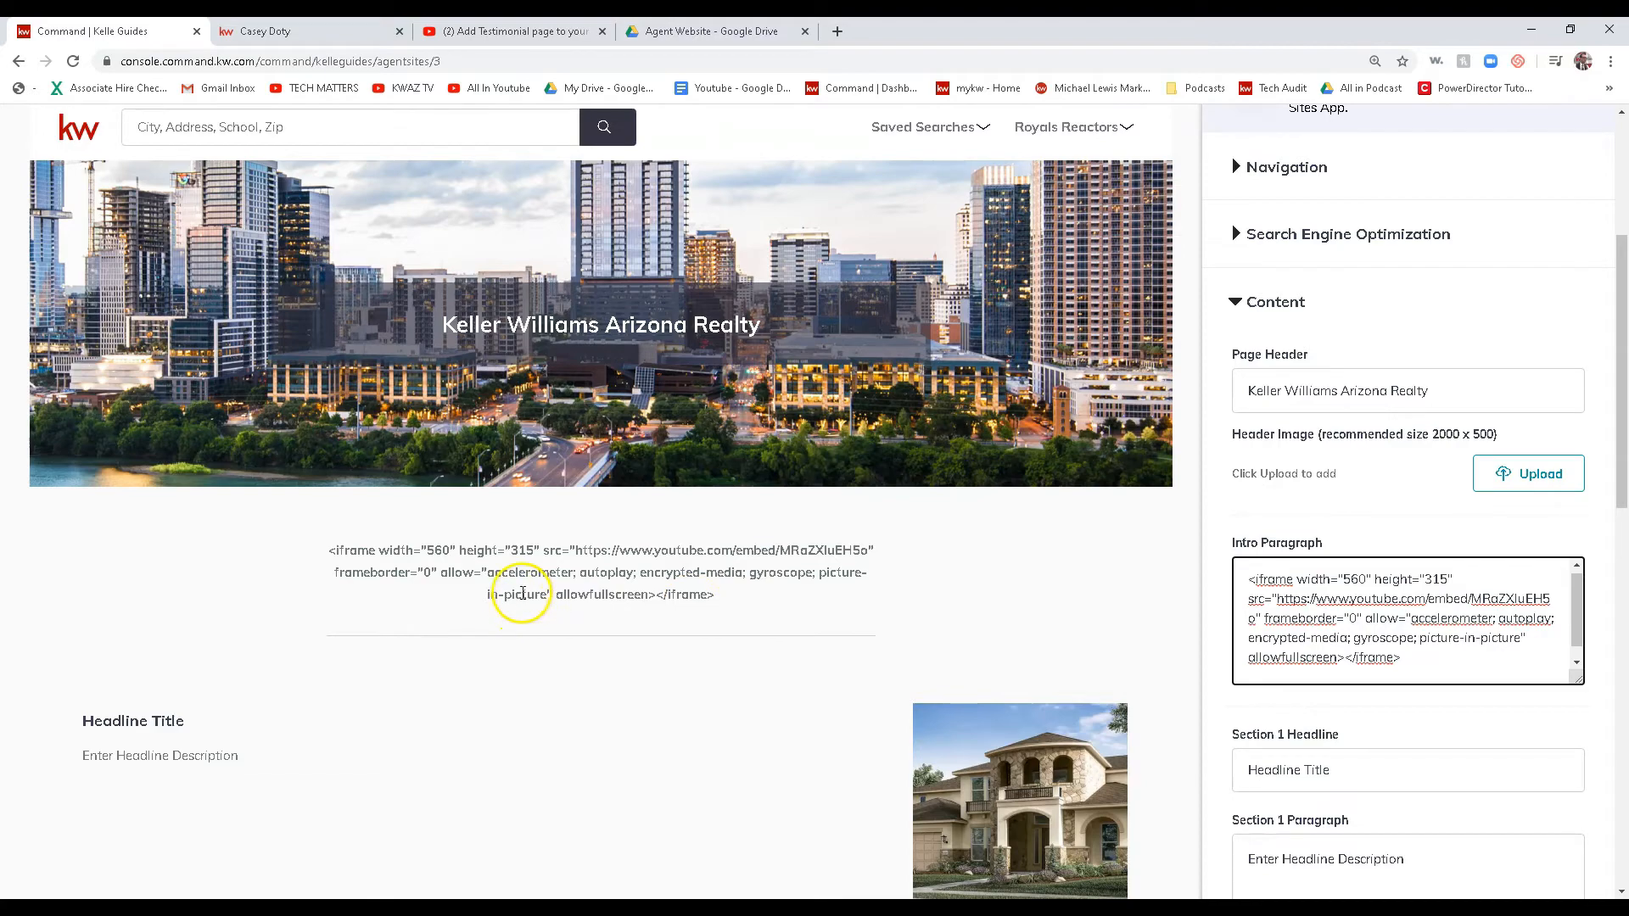
- Title Section 1 'Our History' and paste the company history paragraph into it
{"action": "left_click", "coordinate": [1446, 704]}
{"action": "scroll", "coordinate": [1434, 694], "scroll_direction": "down", "scroll_amount": 2}
{"action": "scroll", "coordinate": [1432, 691], "scroll_direction": "down", "scroll_amount": 1}
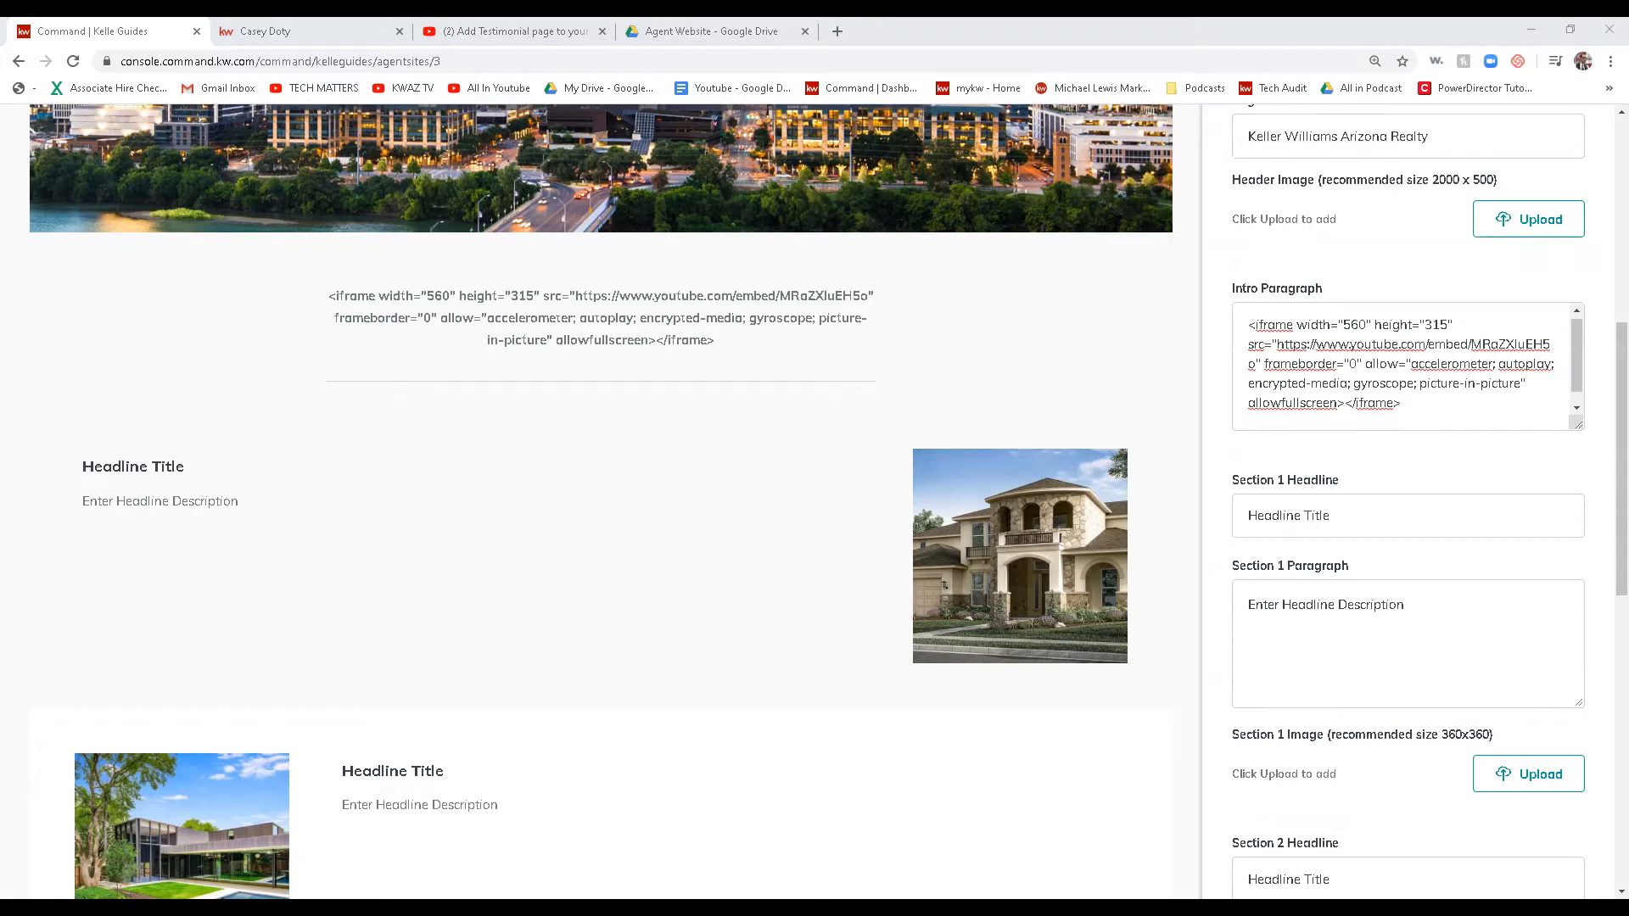
{"action": "triple_click", "coordinate": [1349, 517]}
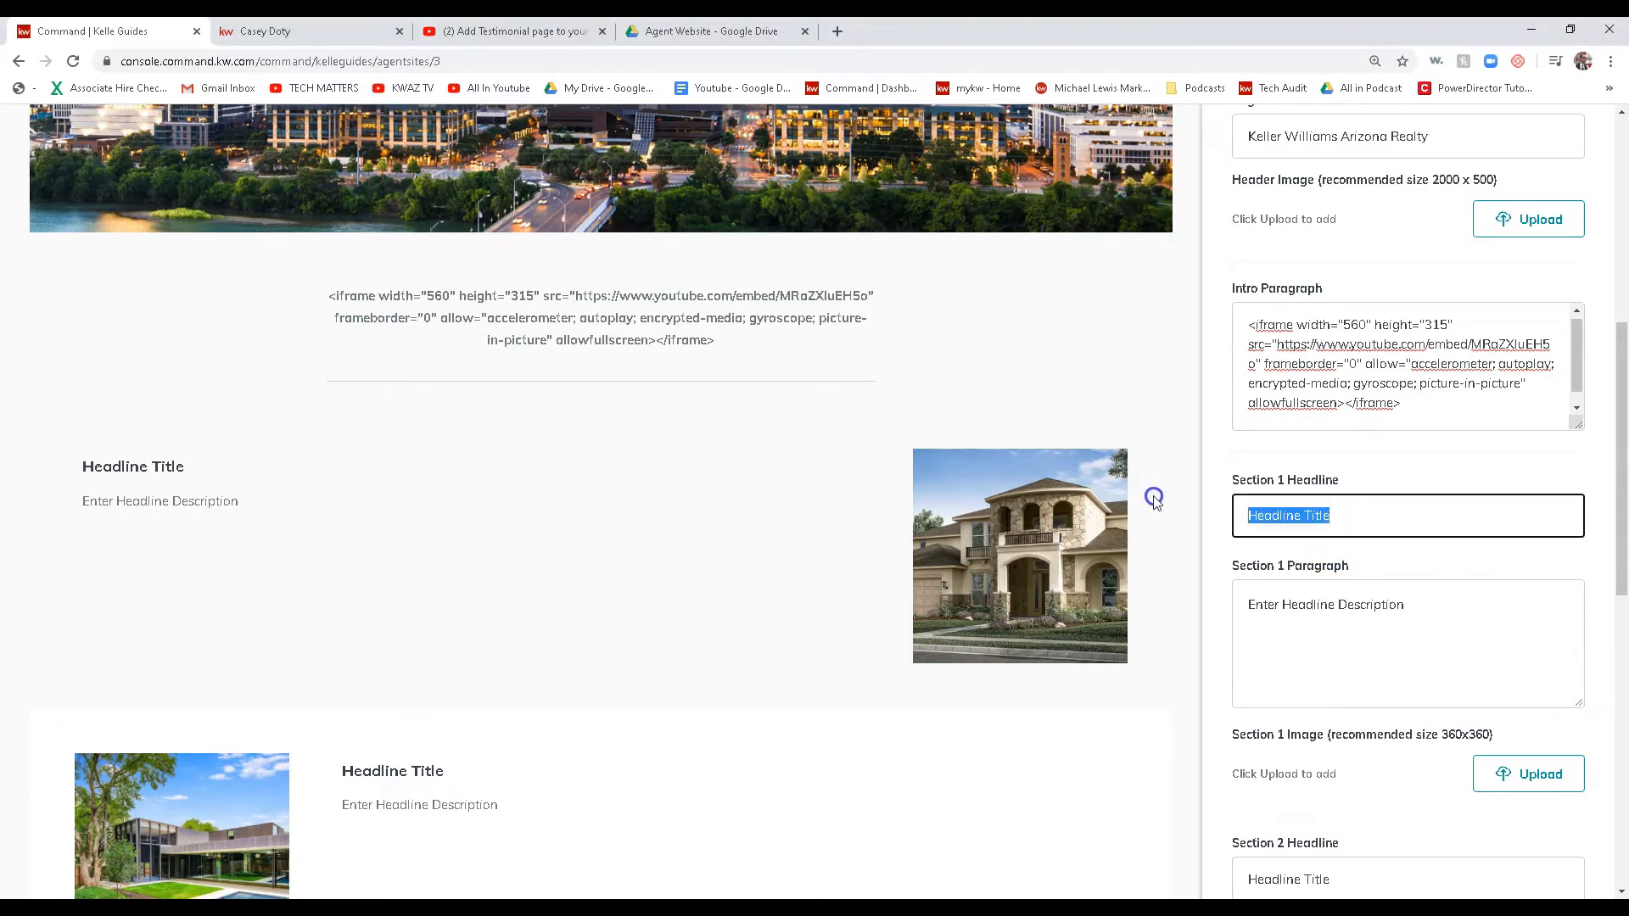
{"action": "key", "text": "ctrl+v"}
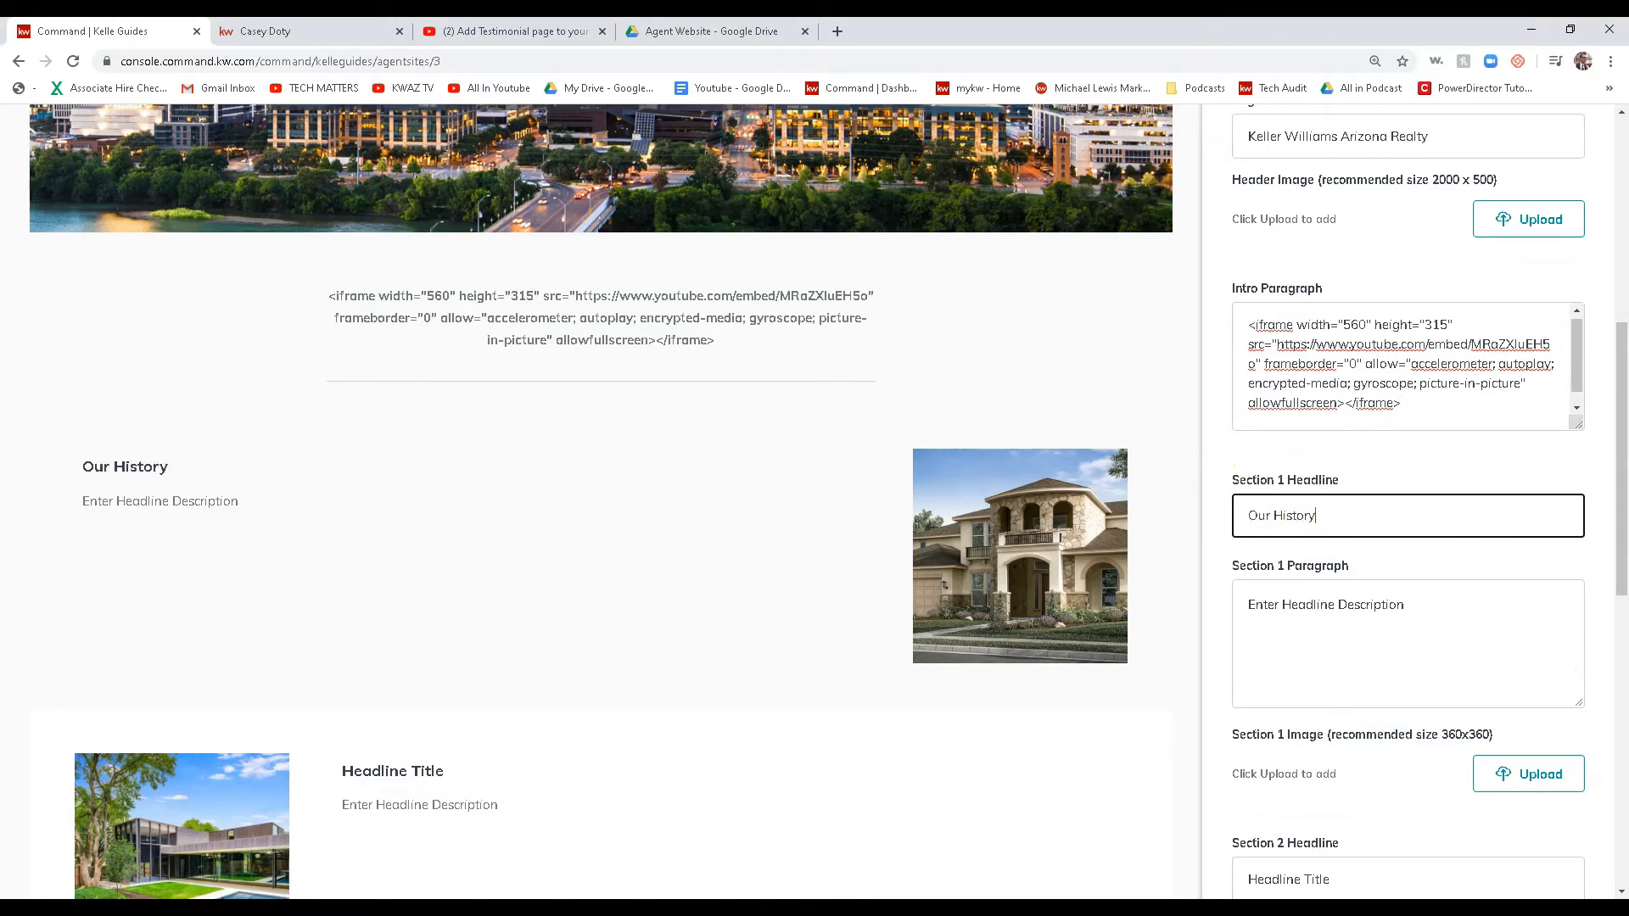
{"action": "key", "text": "alt+Tab"}
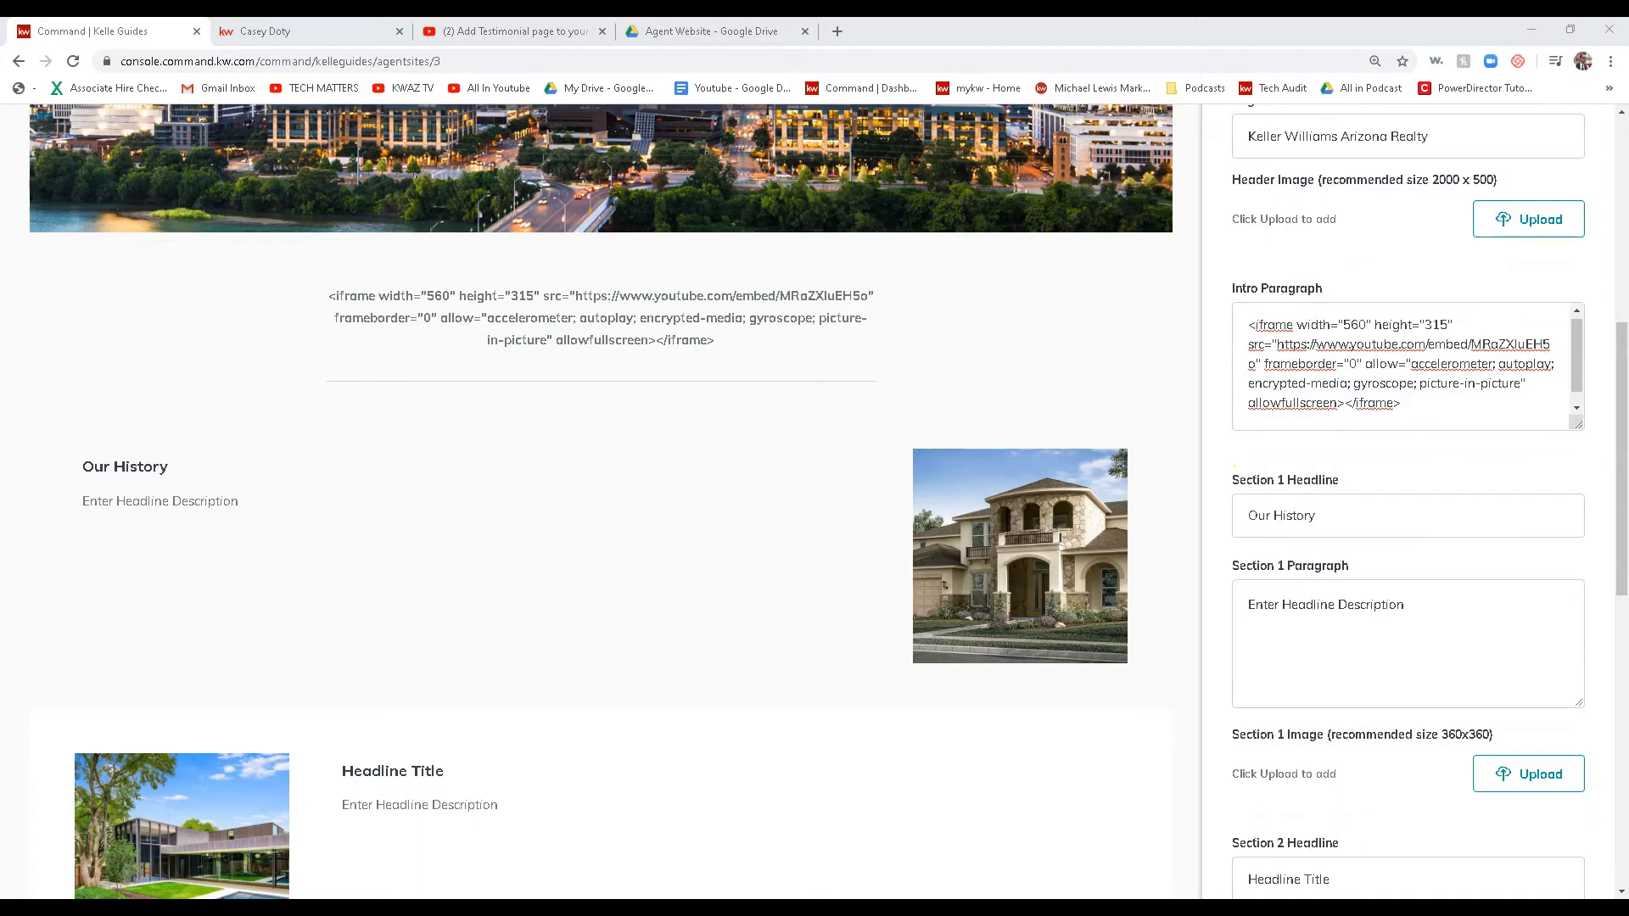
{"action": "left_click", "coordinate": [1481, 628]}
{"action": "key", "text": "ctrl+a"}
{"action": "key", "text": "ctrl+v"}
{"action": "scroll", "coordinate": [1352, 657], "scroll_direction": "down", "scroll_amount": 3}
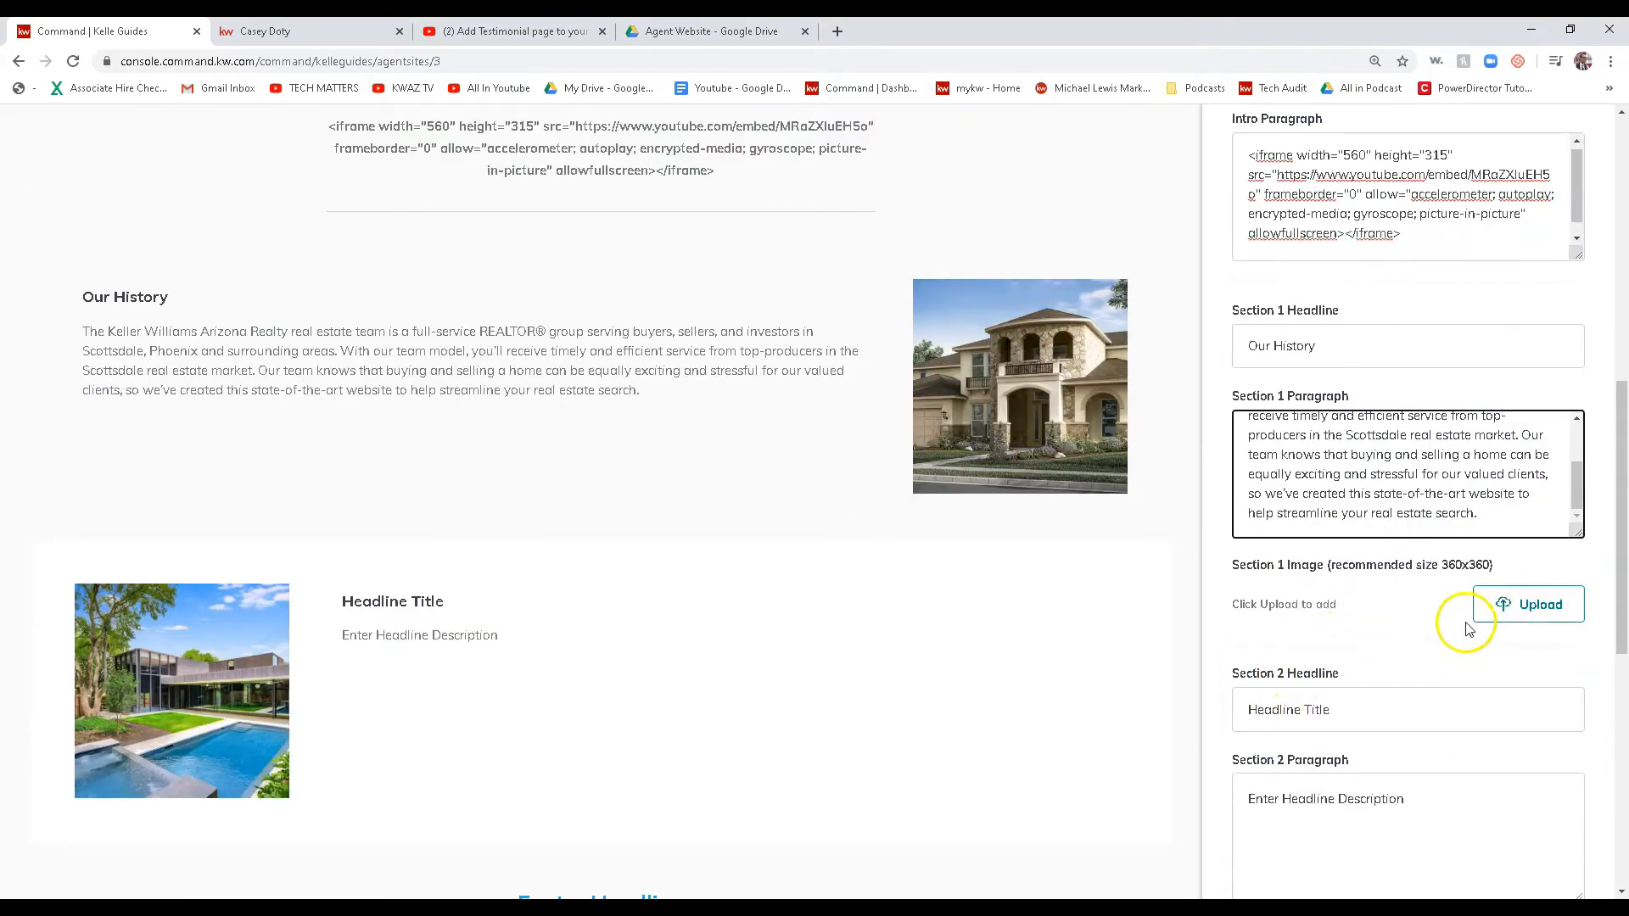
{"action": "scroll", "coordinate": [1442, 628], "scroll_direction": "down", "scroll_amount": 2}
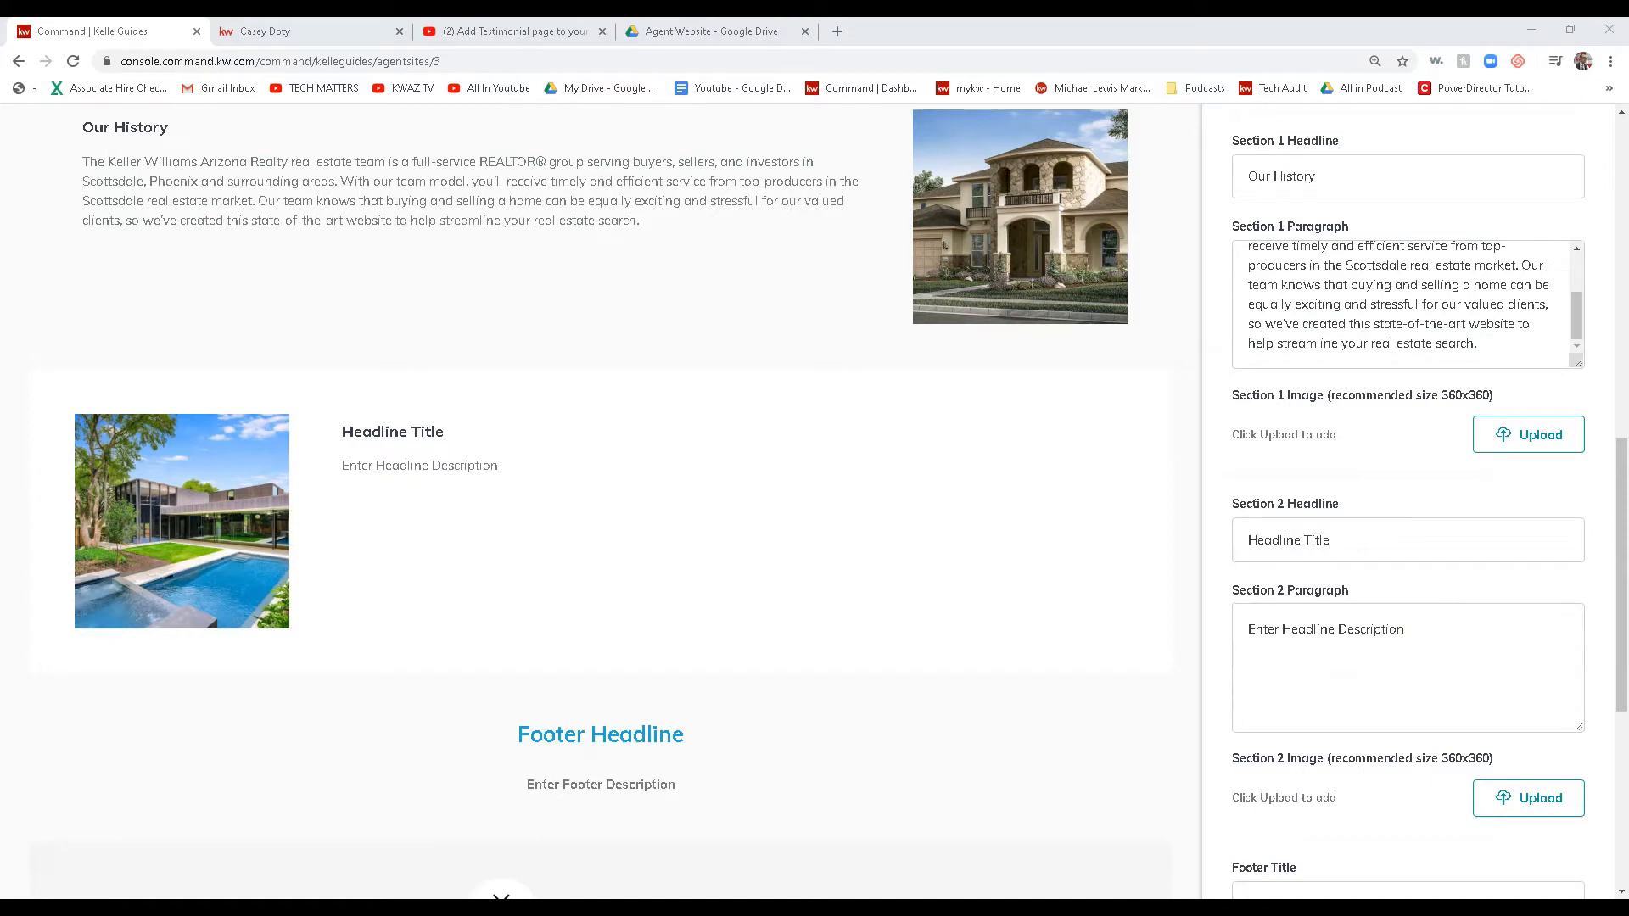
- Title Section 2 'Who We Are' and paste its company description paragraph
{"action": "left_click_drag", "start_coordinate": [1510, 553], "coordinate": [1225, 574]}
{"action": "key", "text": "ctrl+v"}
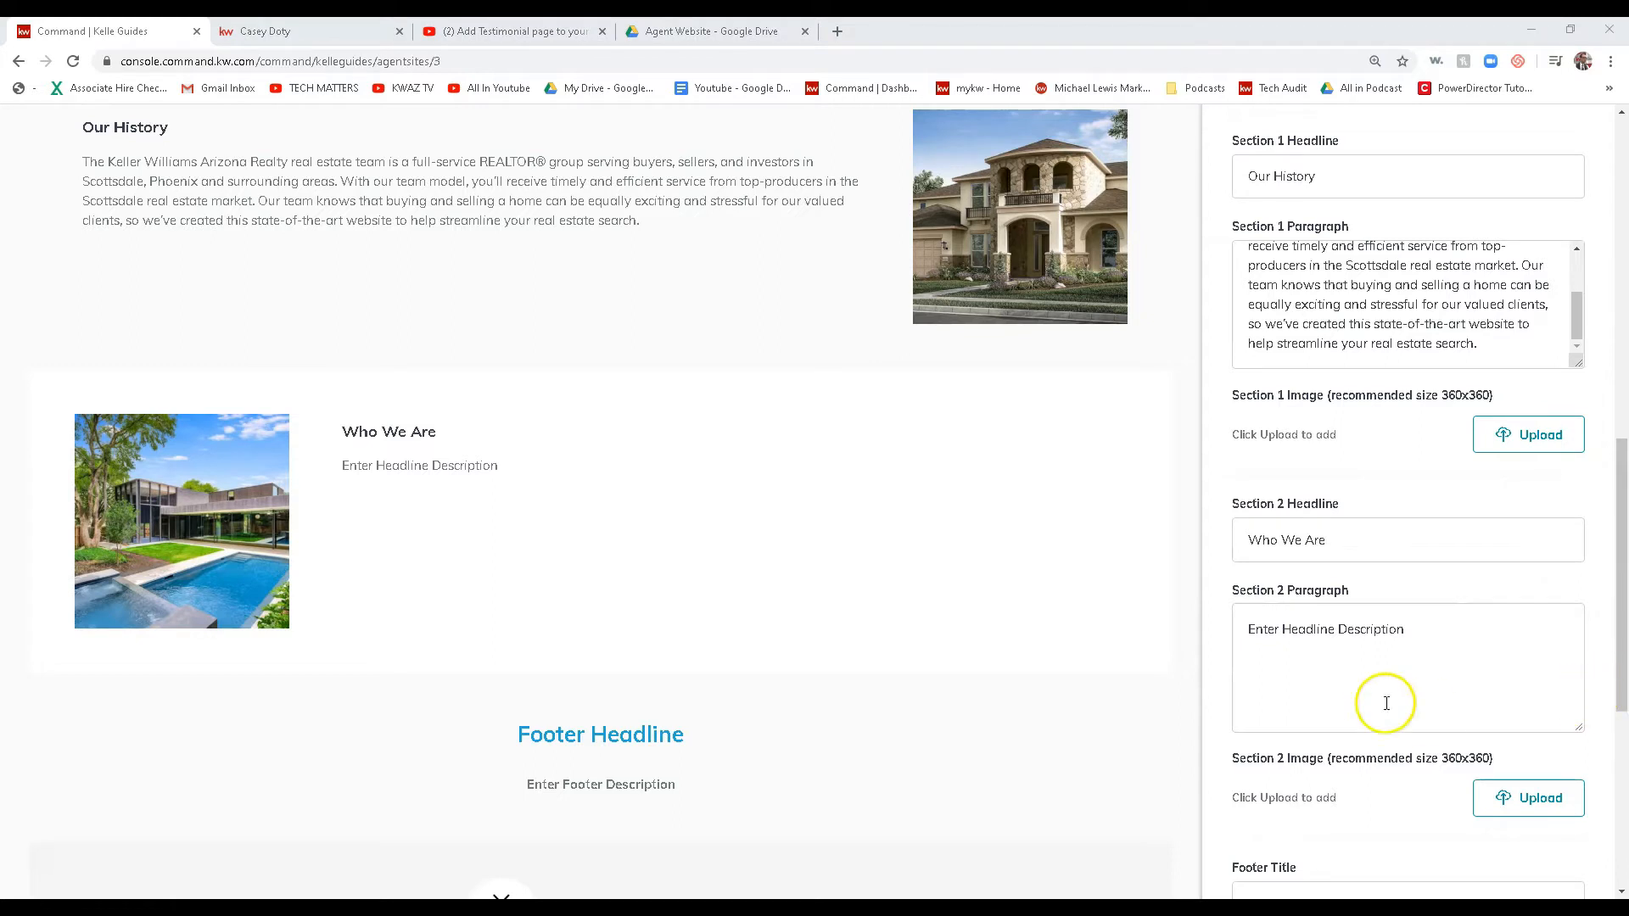
{"action": "left_click_drag", "start_coordinate": [1443, 644], "coordinate": [1102, 637]}
{"action": "key", "text": "ctrl+v"}
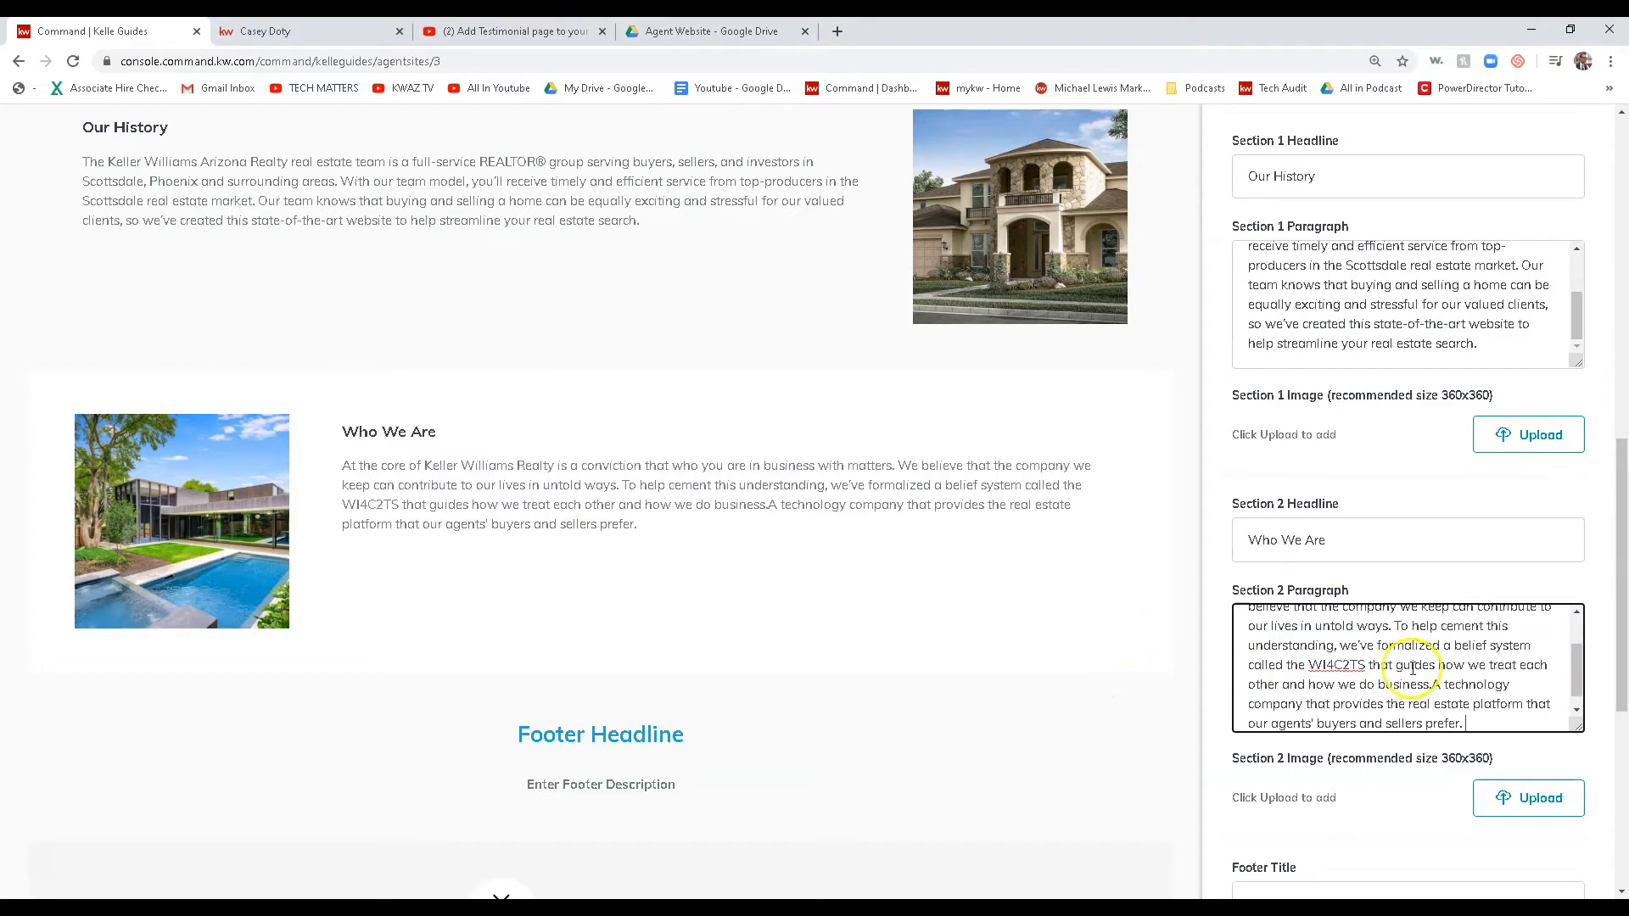
{"action": "scroll", "coordinate": [1391, 653], "scroll_direction": "down", "scroll_amount": 1}
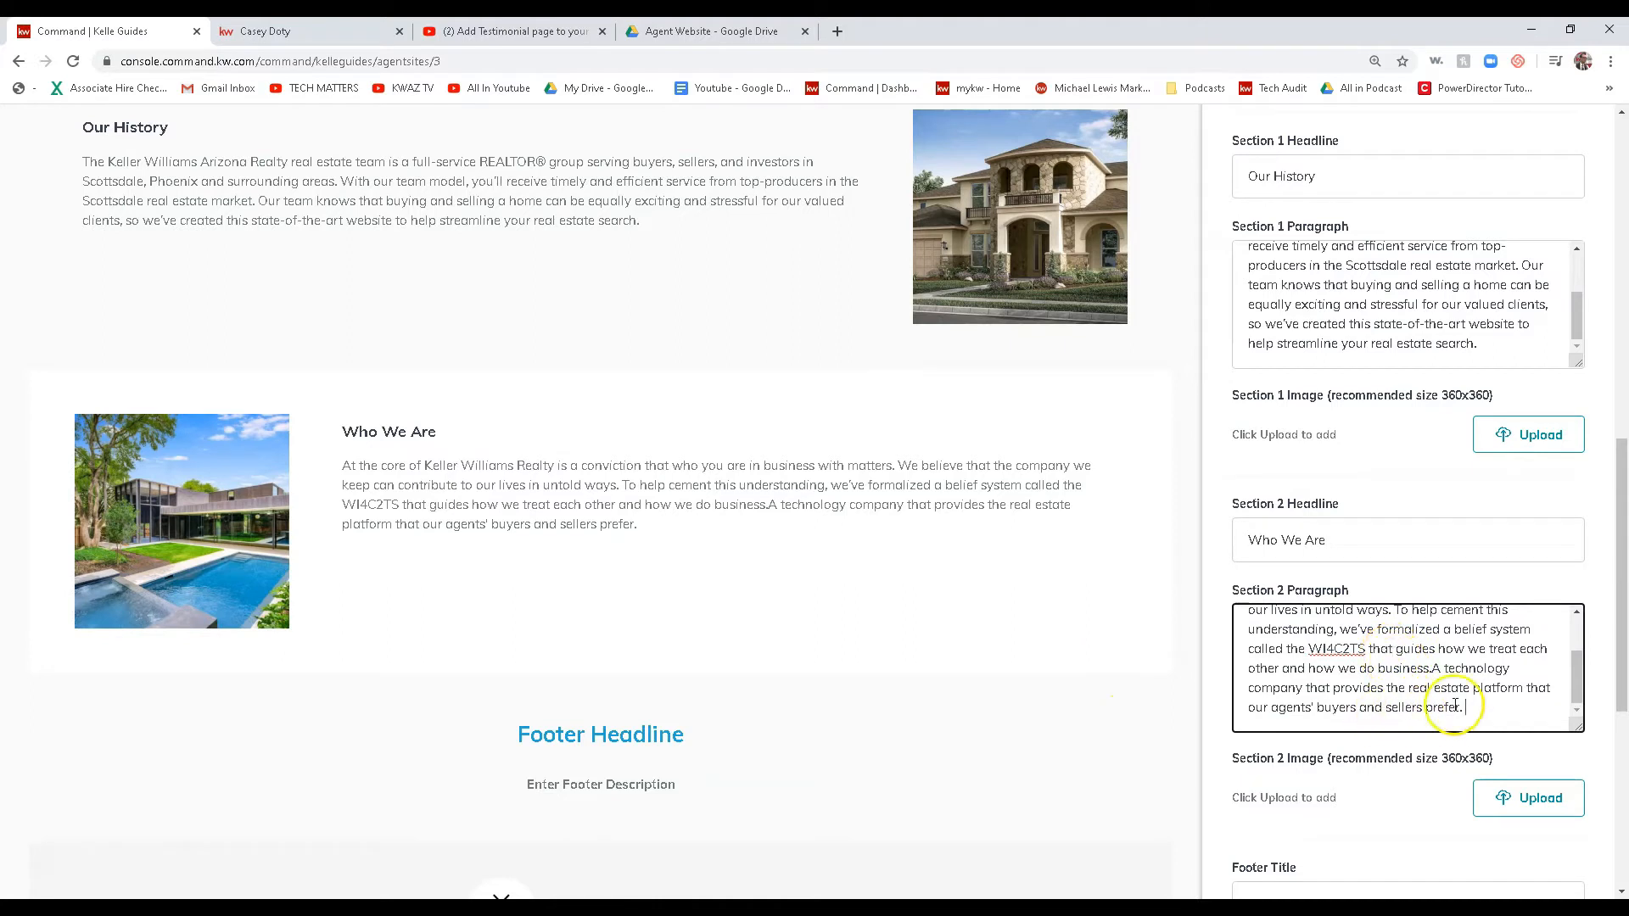
{"action": "left_click_drag", "start_coordinate": [1571, 680], "coordinate": [1569, 654]}
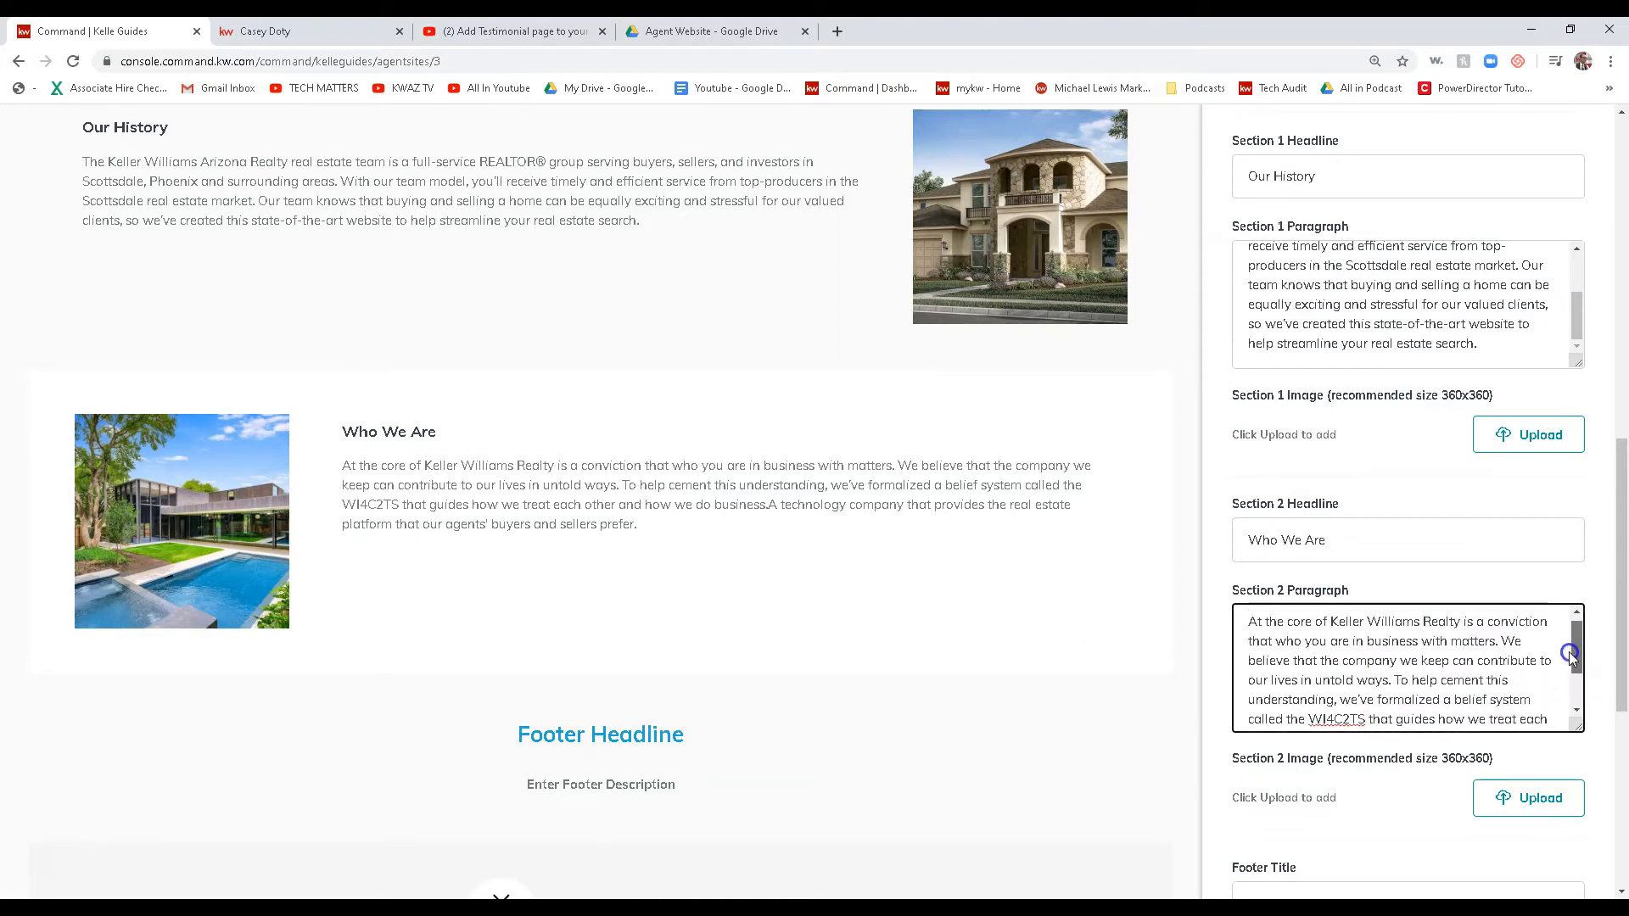
{"action": "scroll", "coordinate": [1404, 693], "scroll_direction": "down", "scroll_amount": 1}
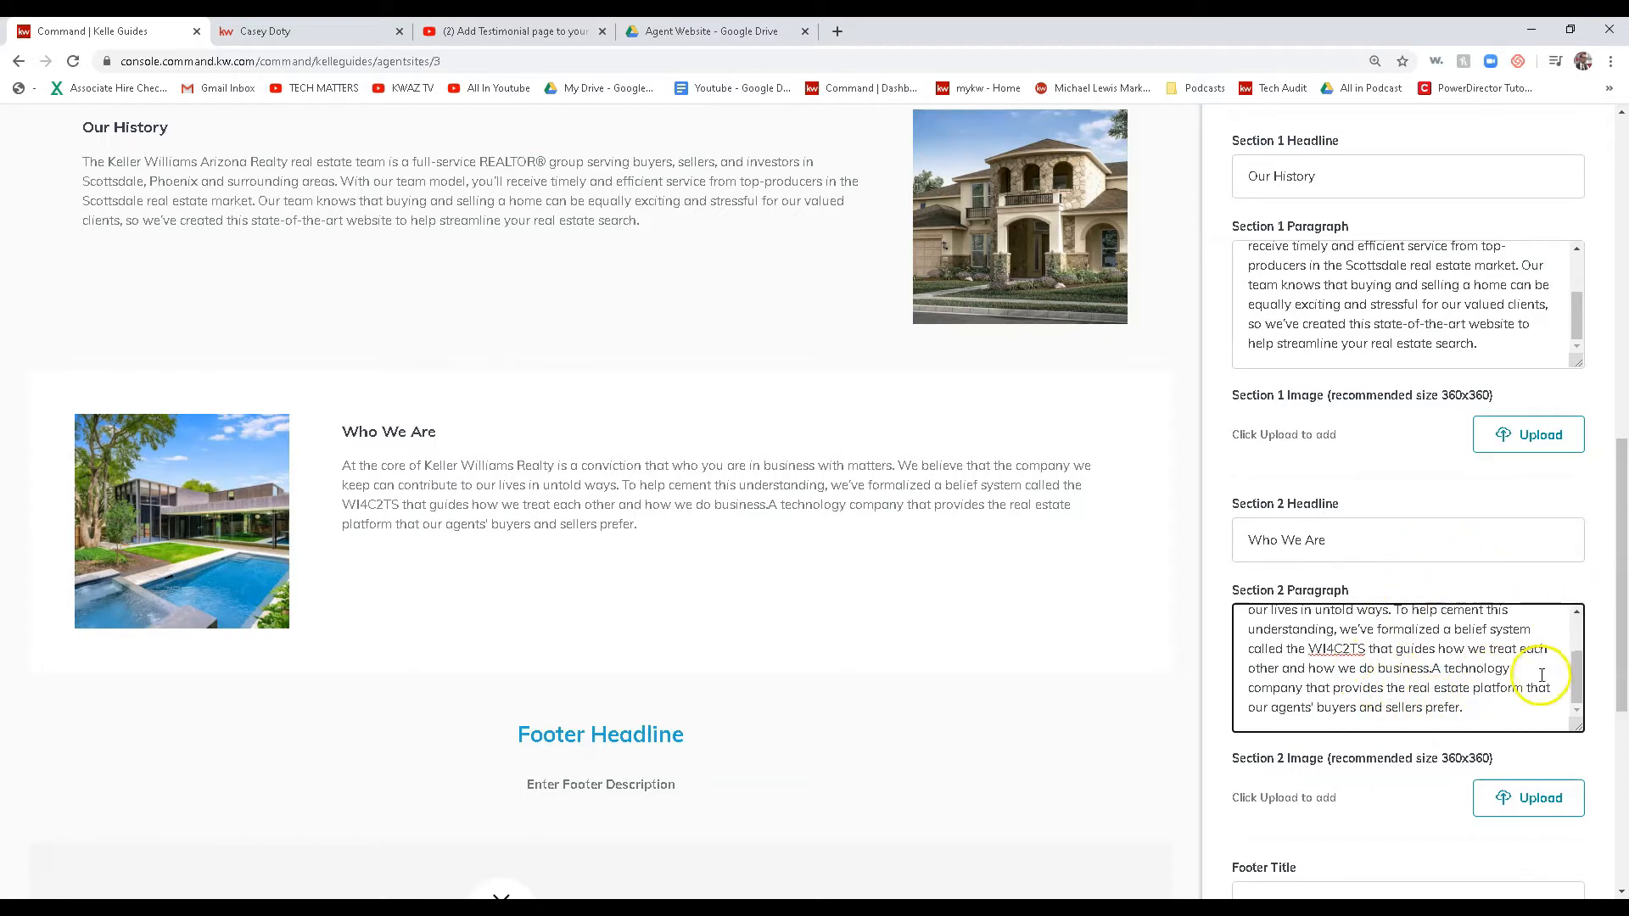
{"action": "left_click_drag", "start_coordinate": [1574, 670], "coordinate": [1570, 650]}
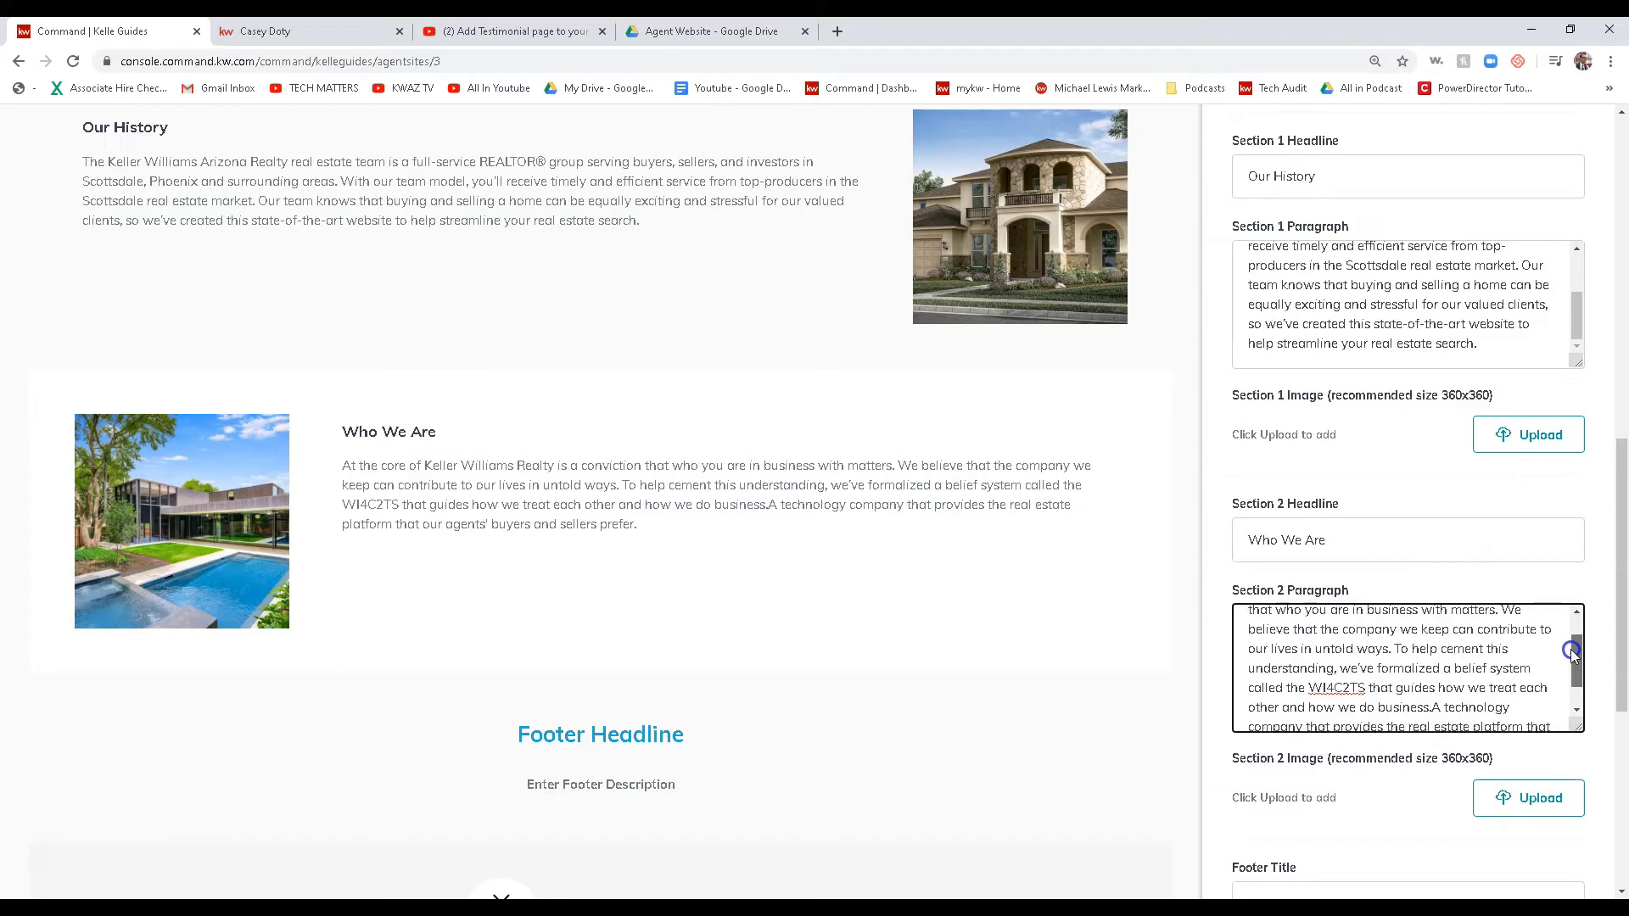
{"action": "left_click_drag", "start_coordinate": [1621, 602], "coordinate": [1598, 562]}
{"action": "left_click_drag", "start_coordinate": [1578, 410], "coordinate": [1564, 368]}
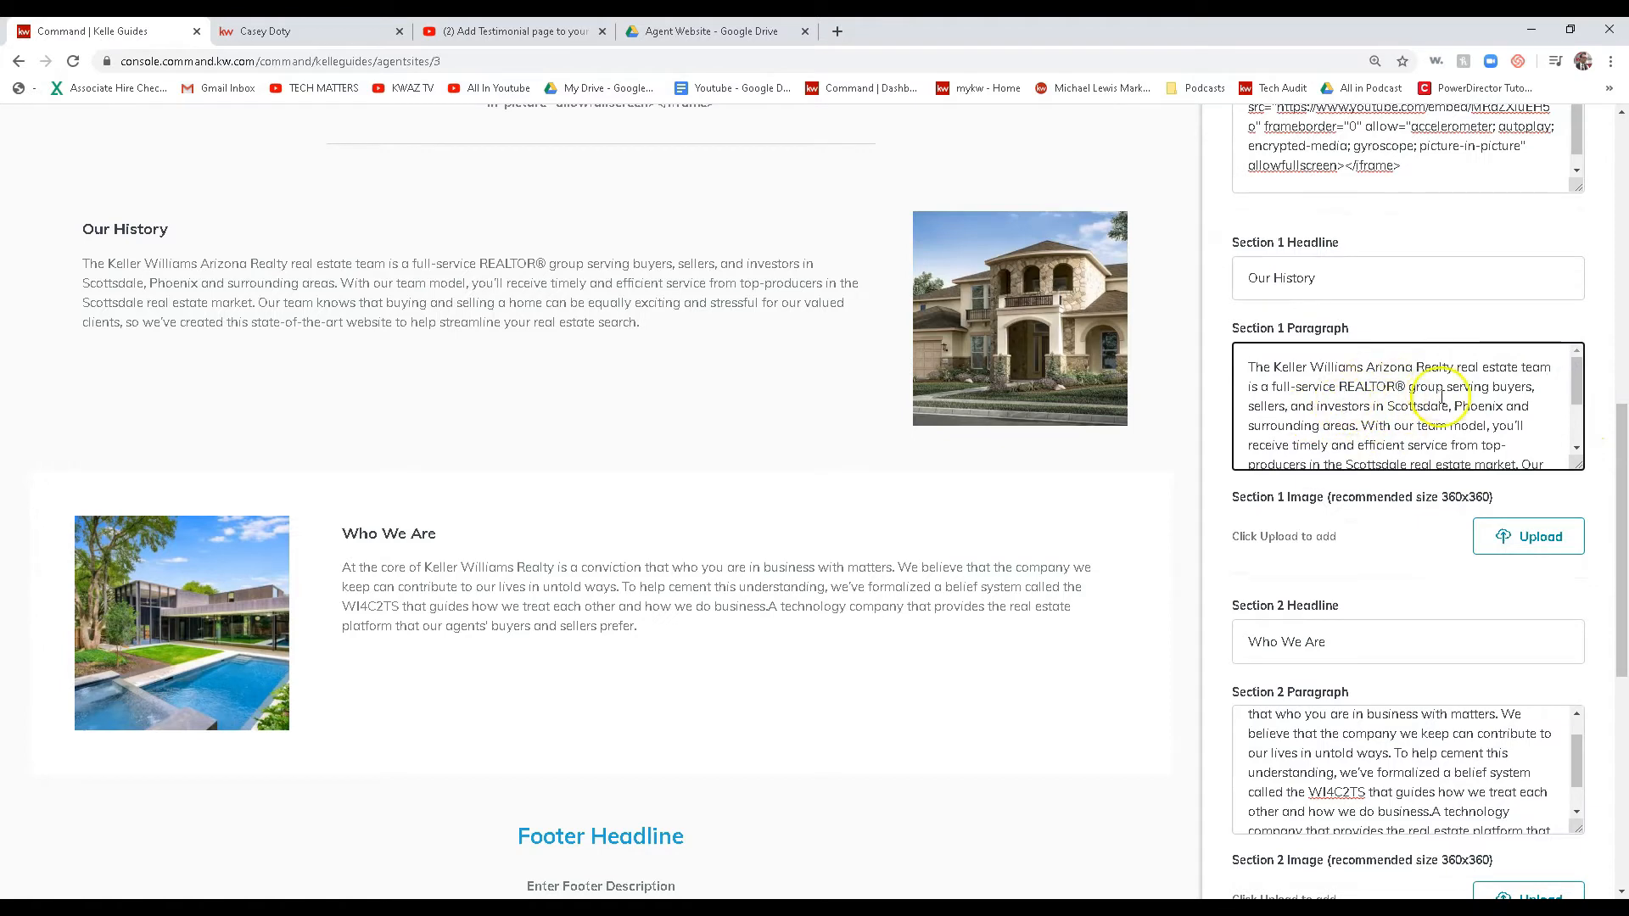
{"action": "left_click", "coordinate": [1622, 407]}
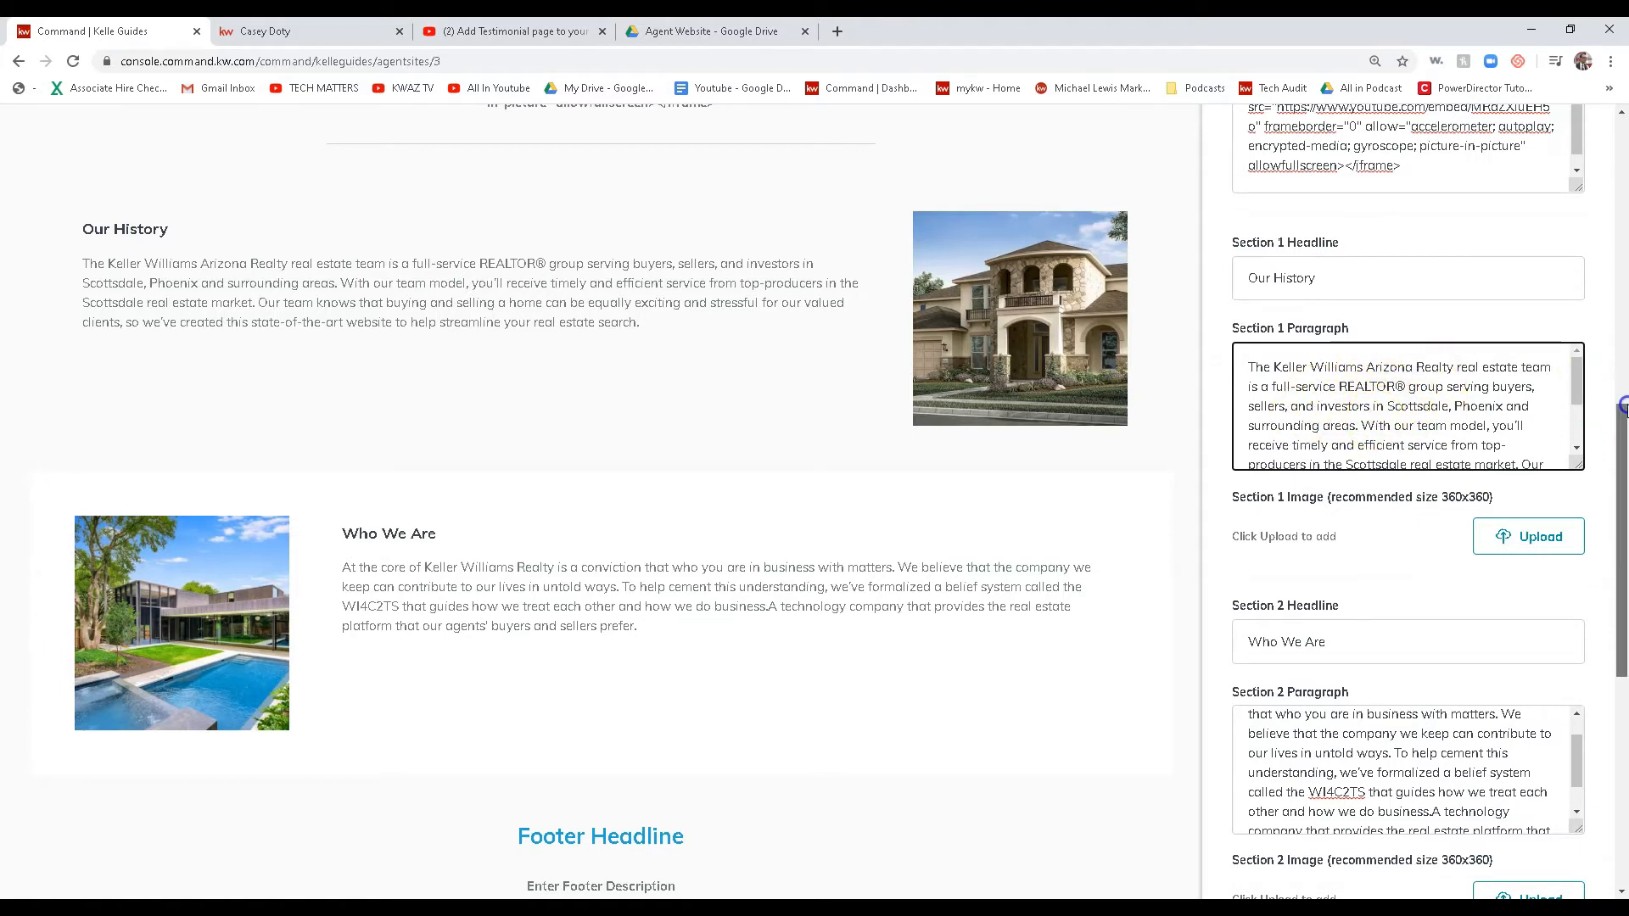
{"action": "left_click_drag", "start_coordinate": [1620, 432], "coordinate": [1622, 604]}
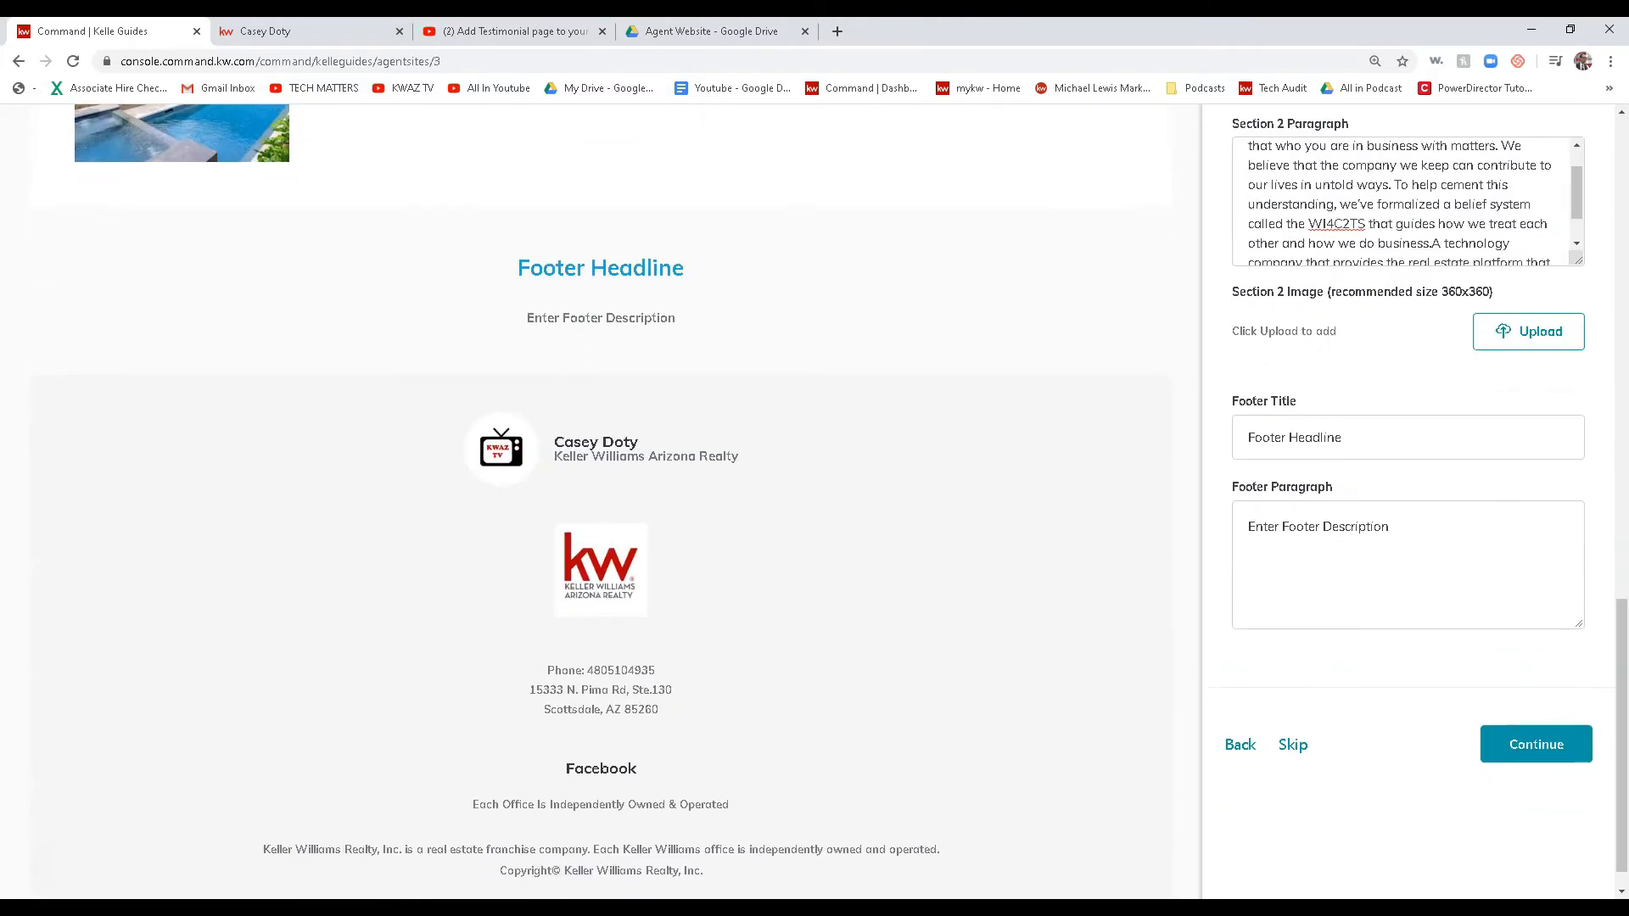
- Set the footer title to Keller Williams Arizona Realty and the paragraph to 'Serving the Arizona Real Estate Market for over 15 years.'
{"action": "left_click_drag", "start_coordinate": [1443, 440], "coordinate": [1144, 478]}
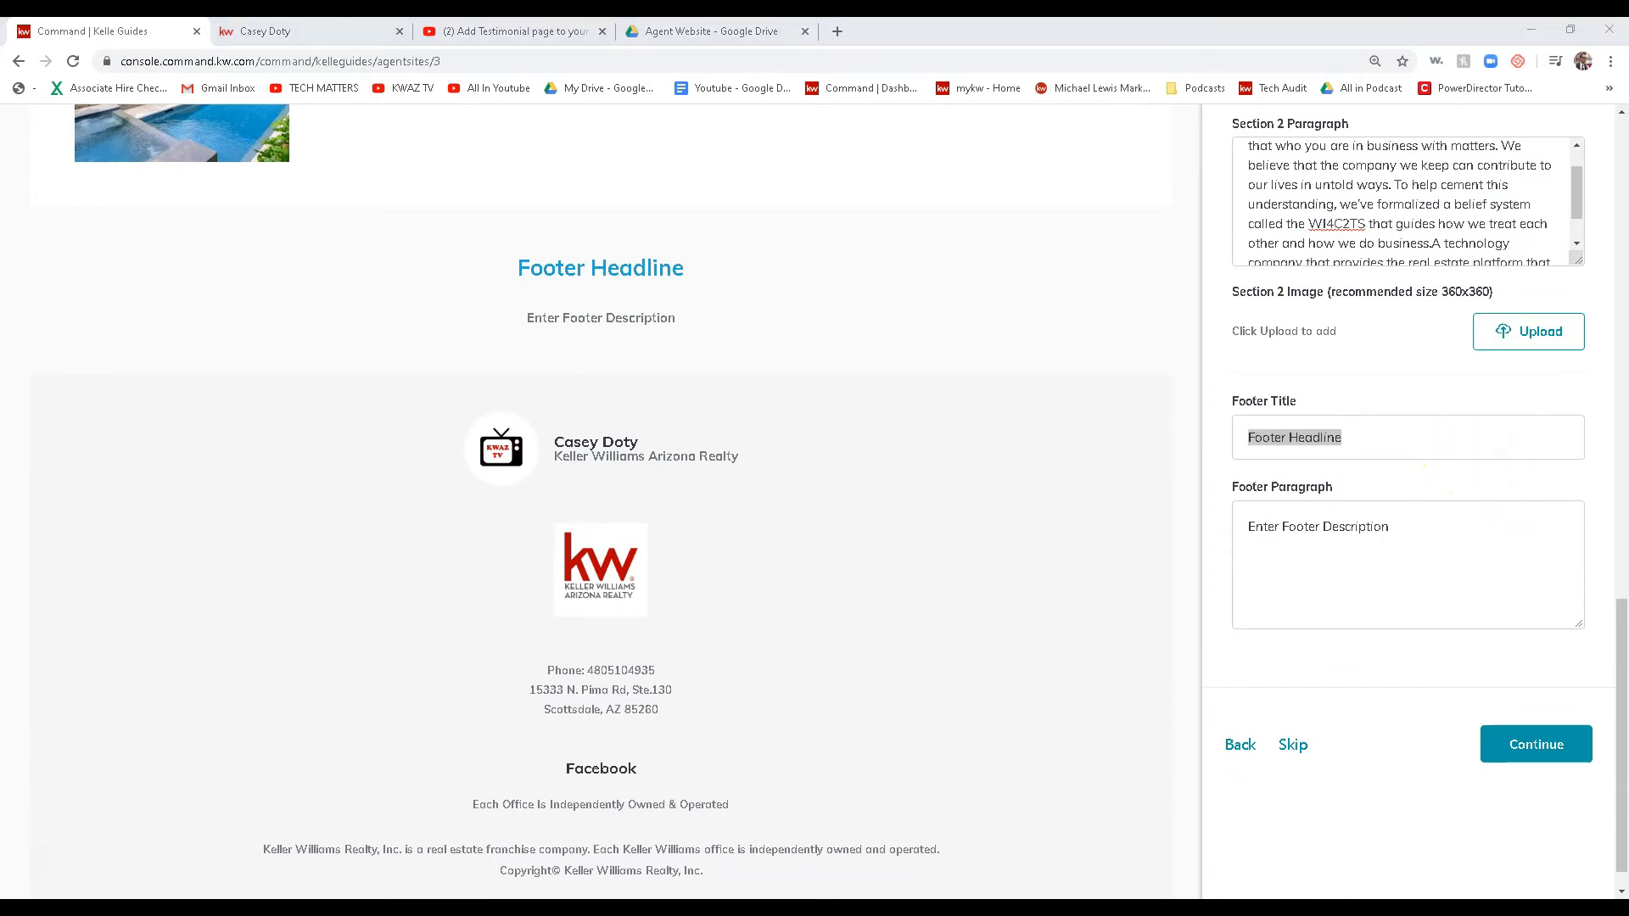
{"action": "left_click", "coordinate": [1364, 450]}
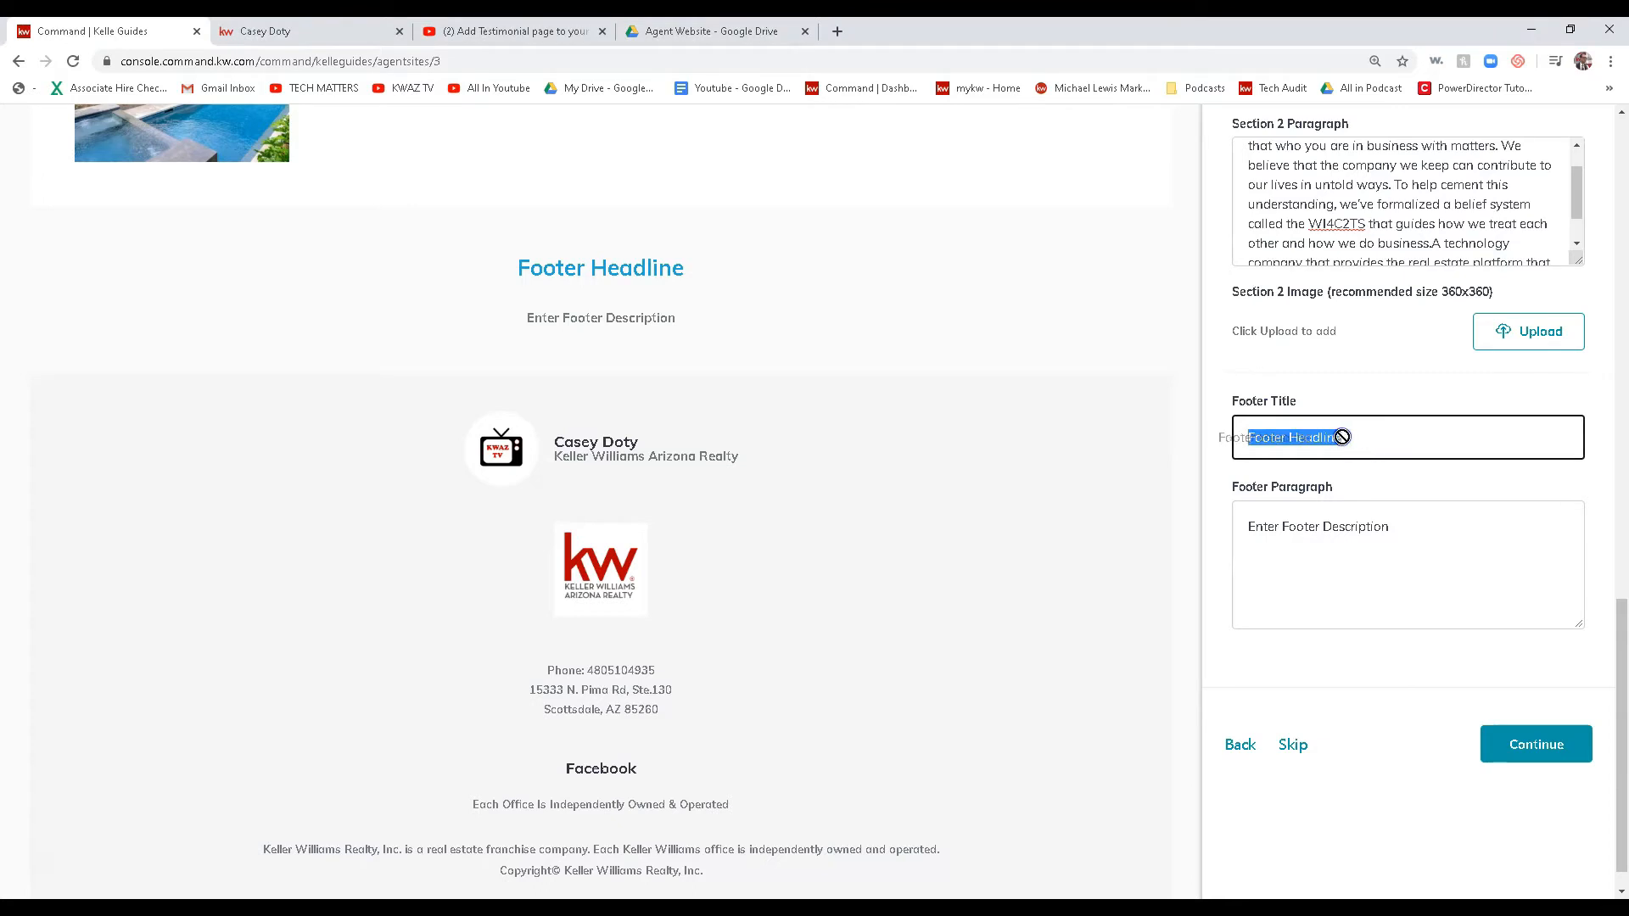
{"action": "key", "text": "ctrl+v"}
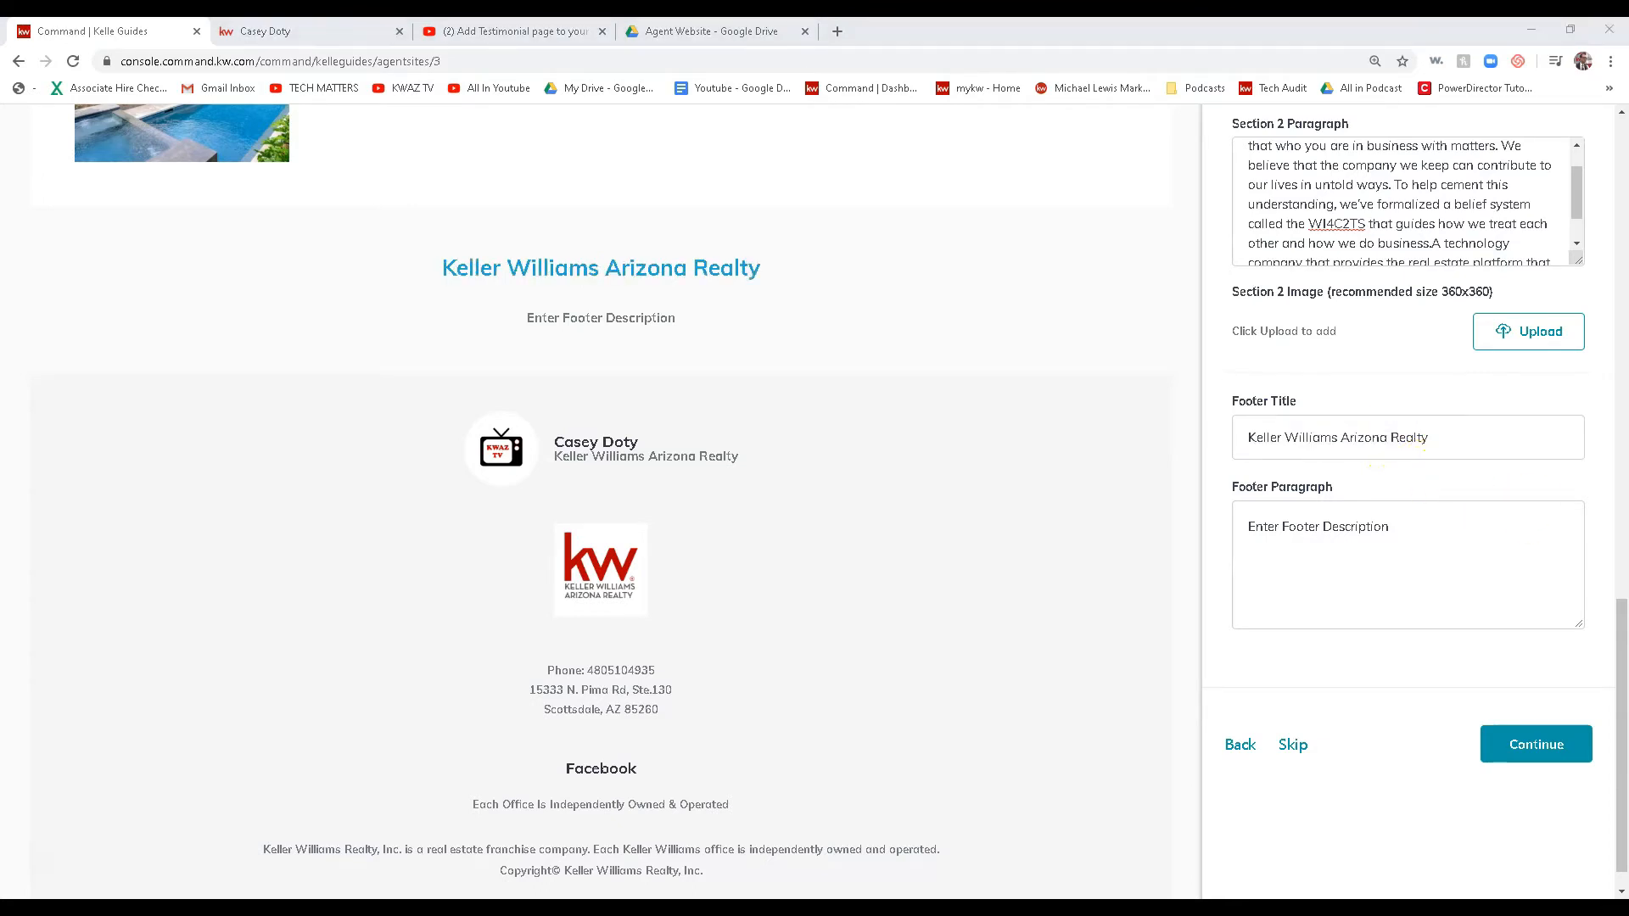
{"action": "triple_click", "coordinate": [1429, 527]}
{"action": "key", "text": "ctrl+v"}
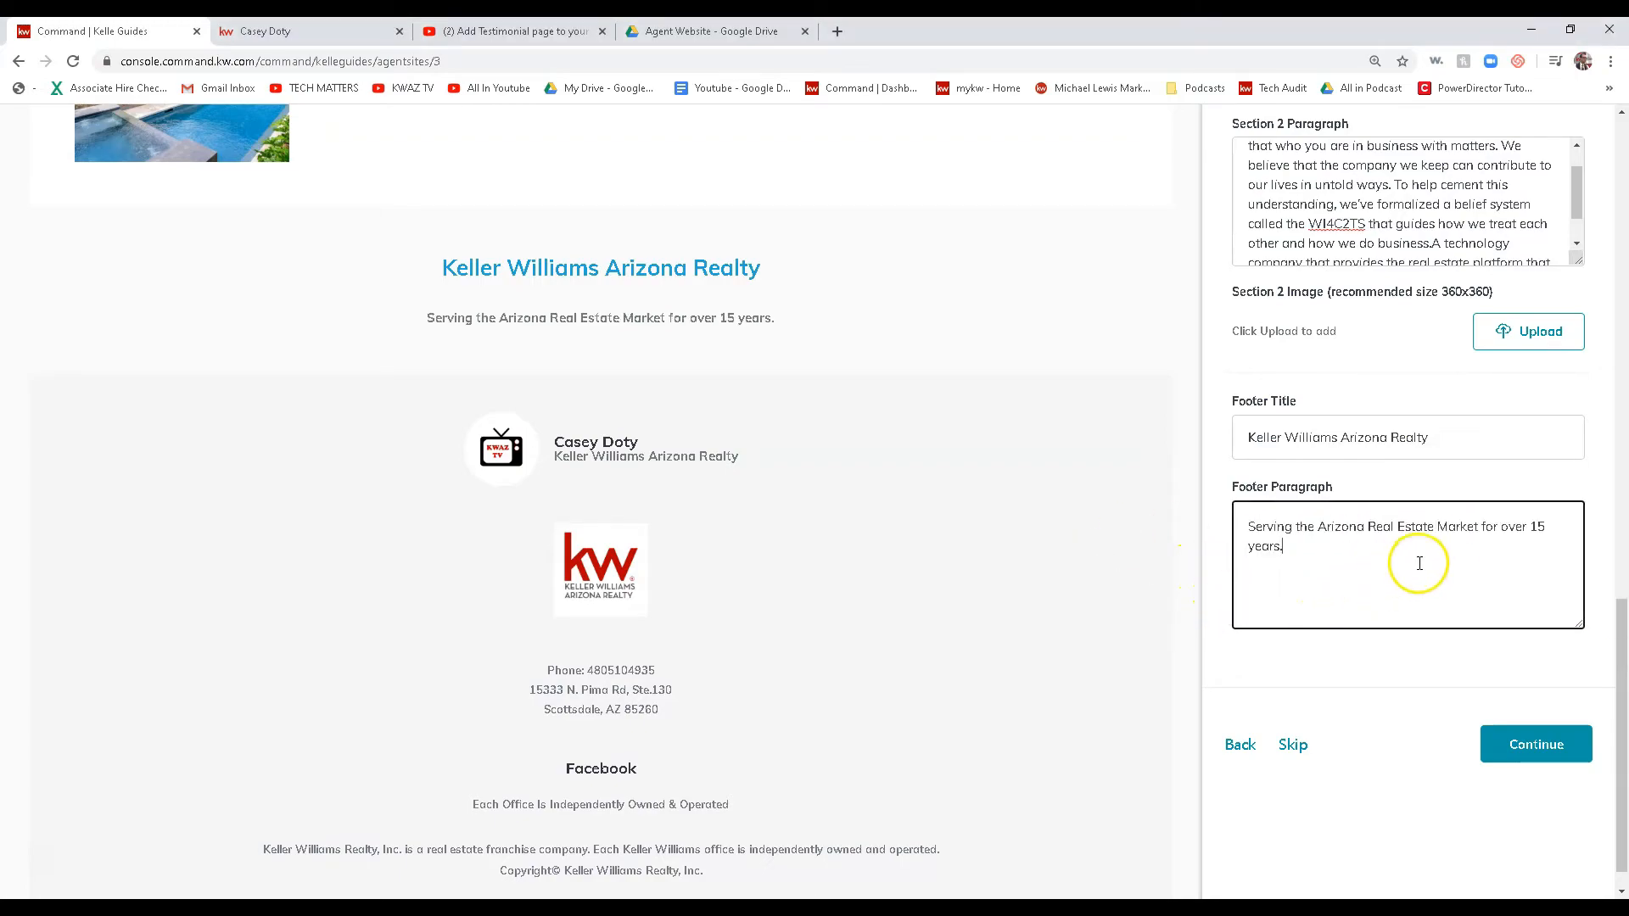
- Close the agent profile and YouTube browser tabs
{"action": "scroll", "coordinate": [1409, 543], "scroll_direction": "up", "scroll_amount": 9}
{"action": "scroll", "coordinate": [1395, 492], "scroll_direction": "up", "scroll_amount": 5}
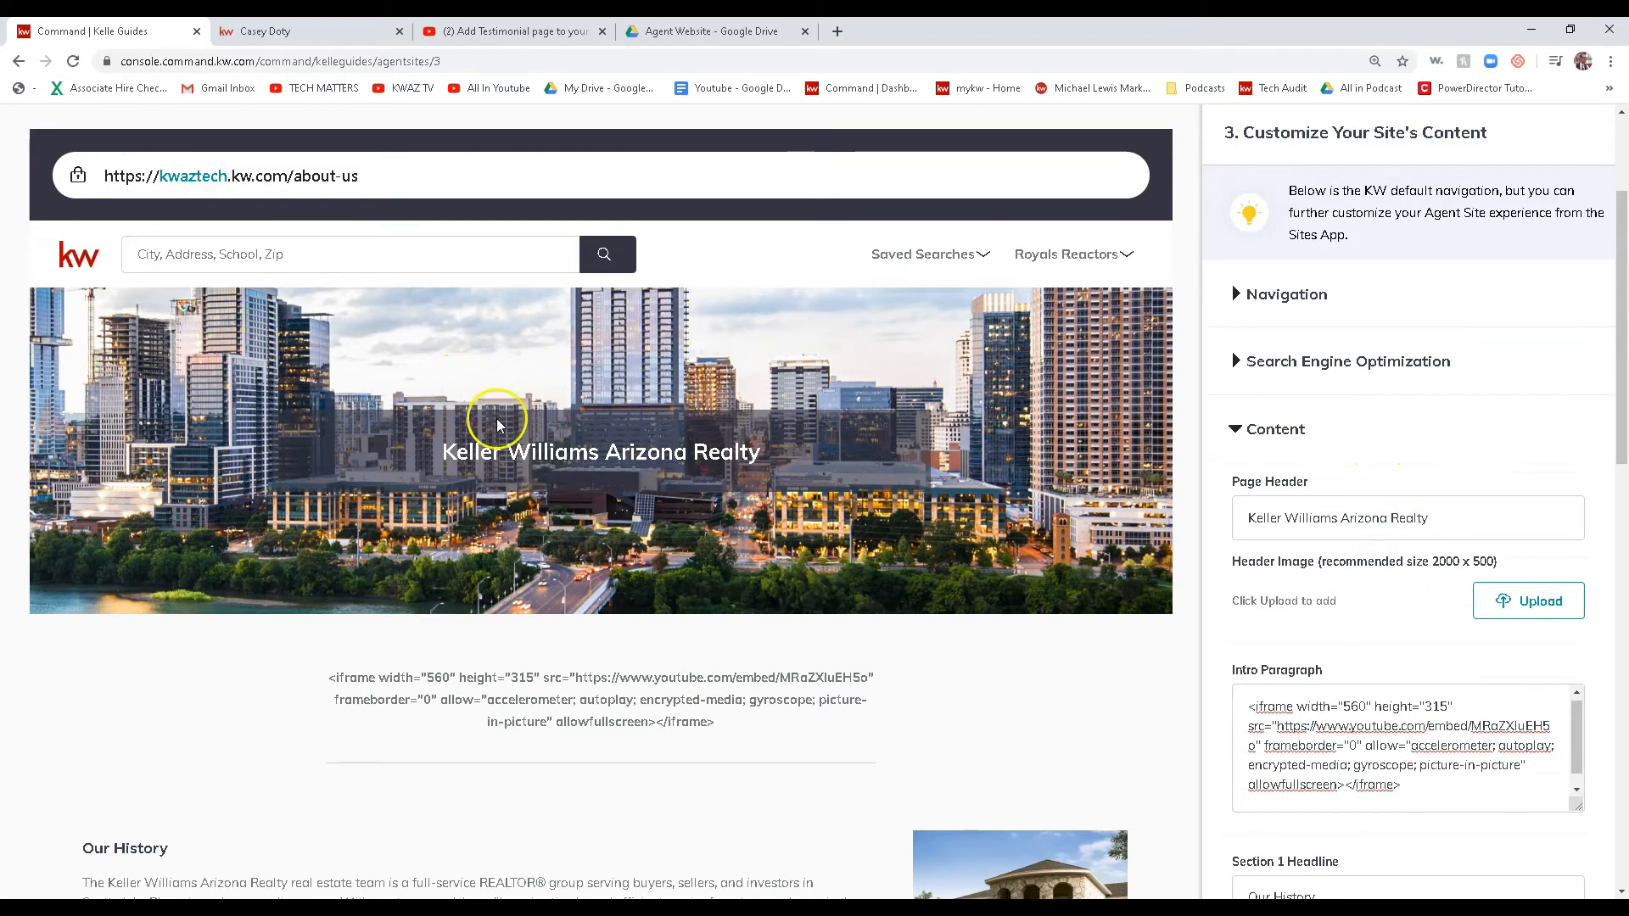
{"action": "left_click", "coordinate": [399, 31]}
{"action": "left_click", "coordinate": [400, 31]}
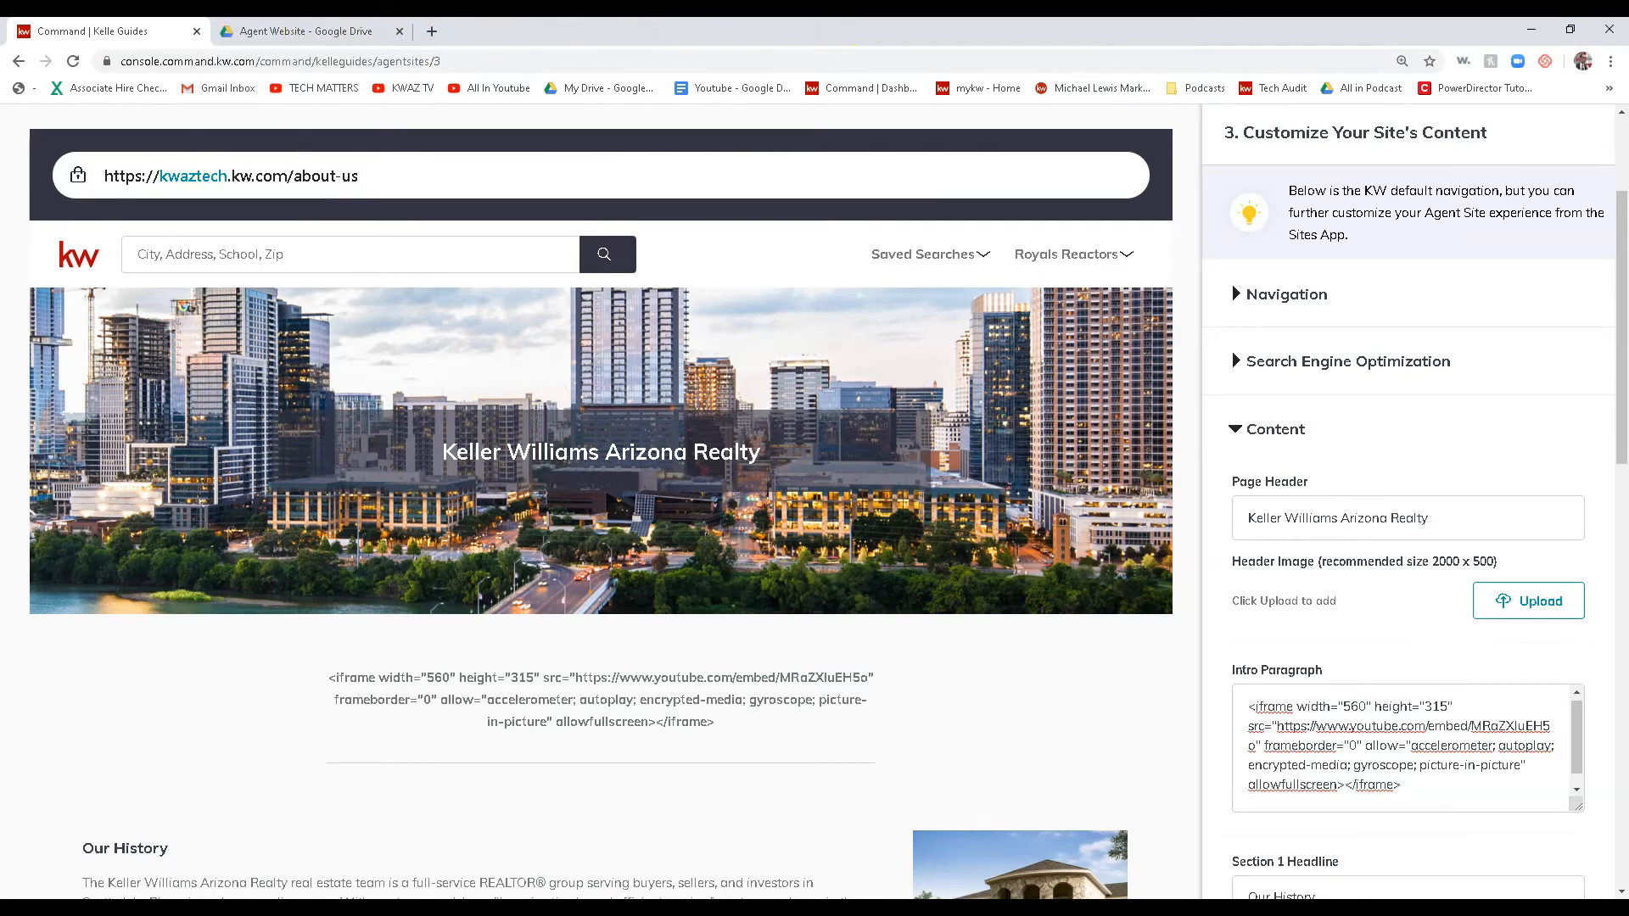
- Open the About Us Page Photos folder inside the Agent Website Drive folder
{"action": "left_click", "coordinate": [312, 33]}
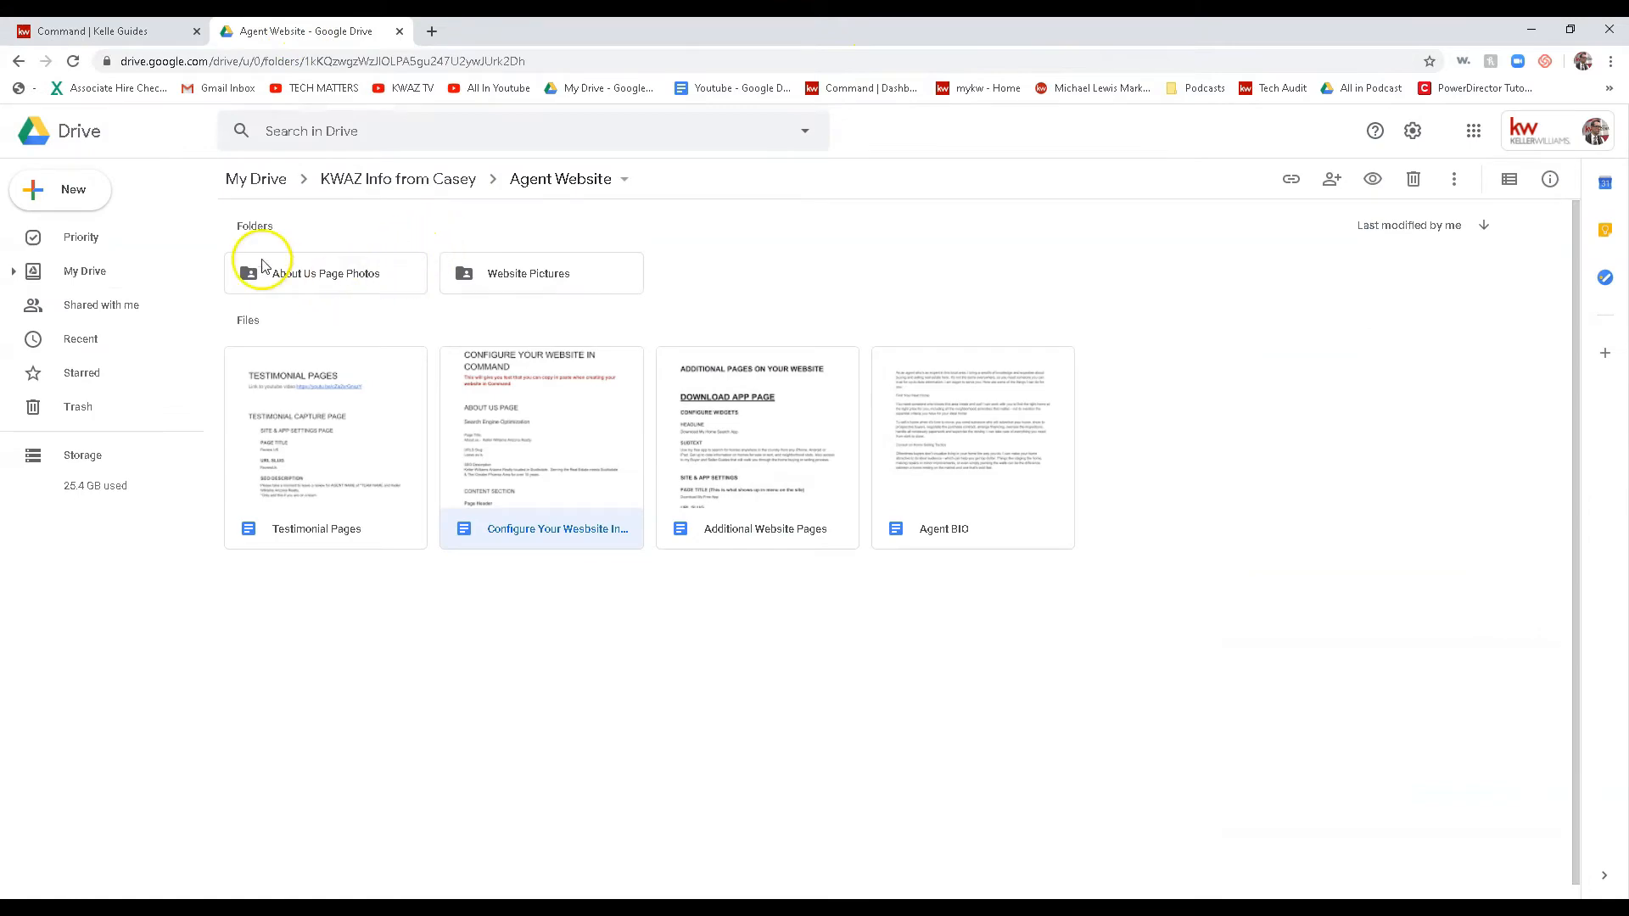
{"action": "double_click", "coordinate": [340, 278]}
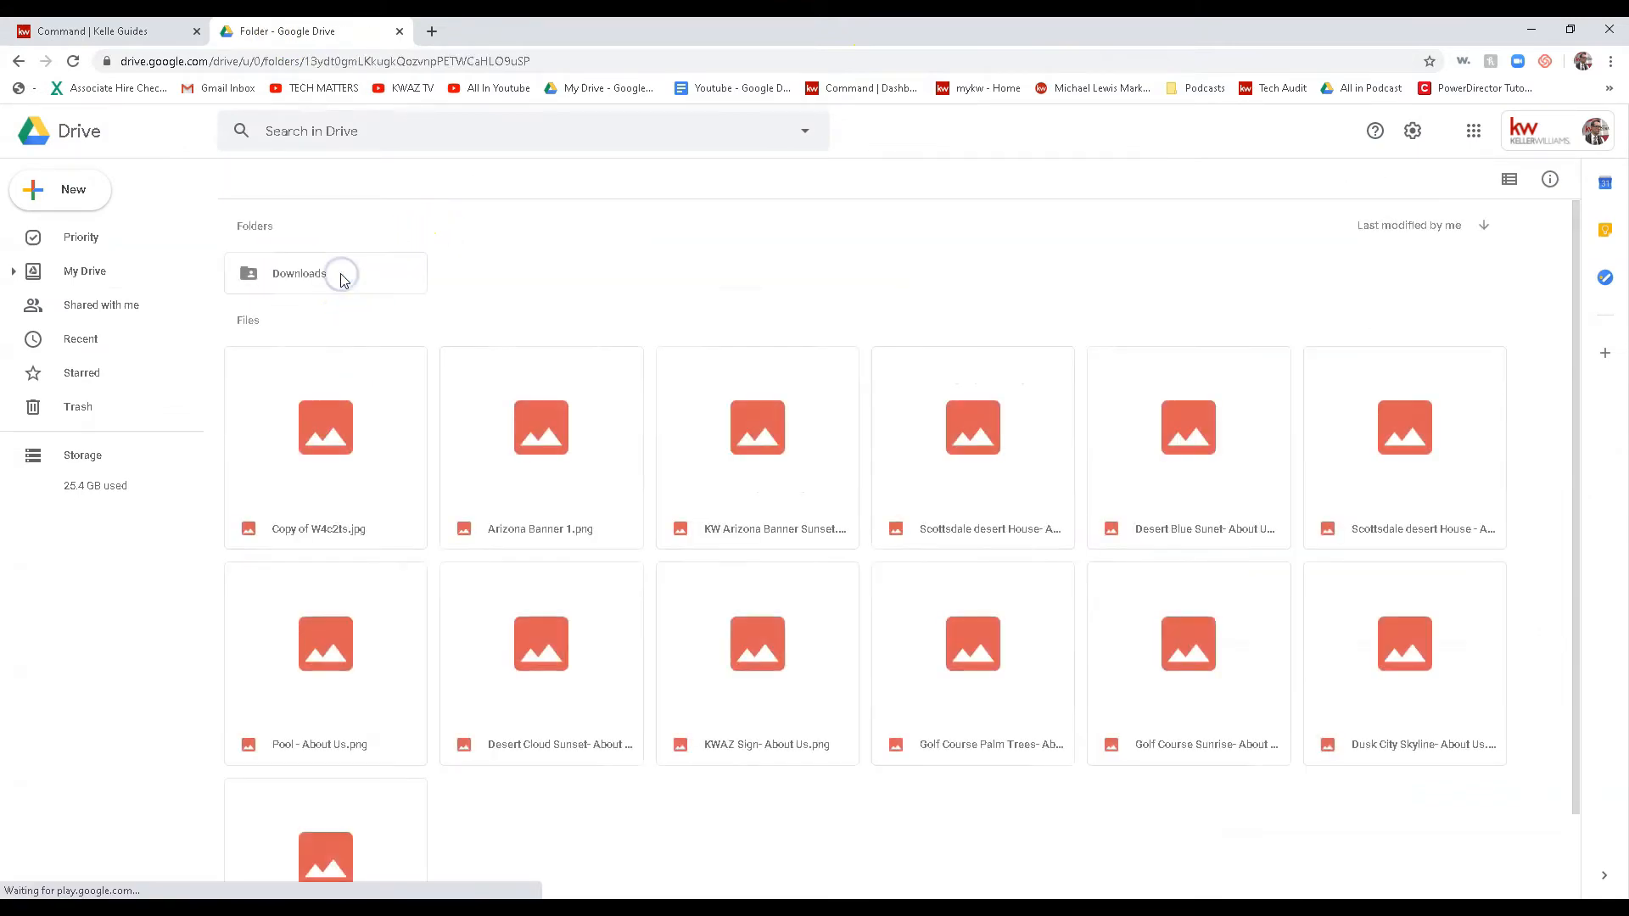
{"action": "left_click", "coordinate": [102, 30]}
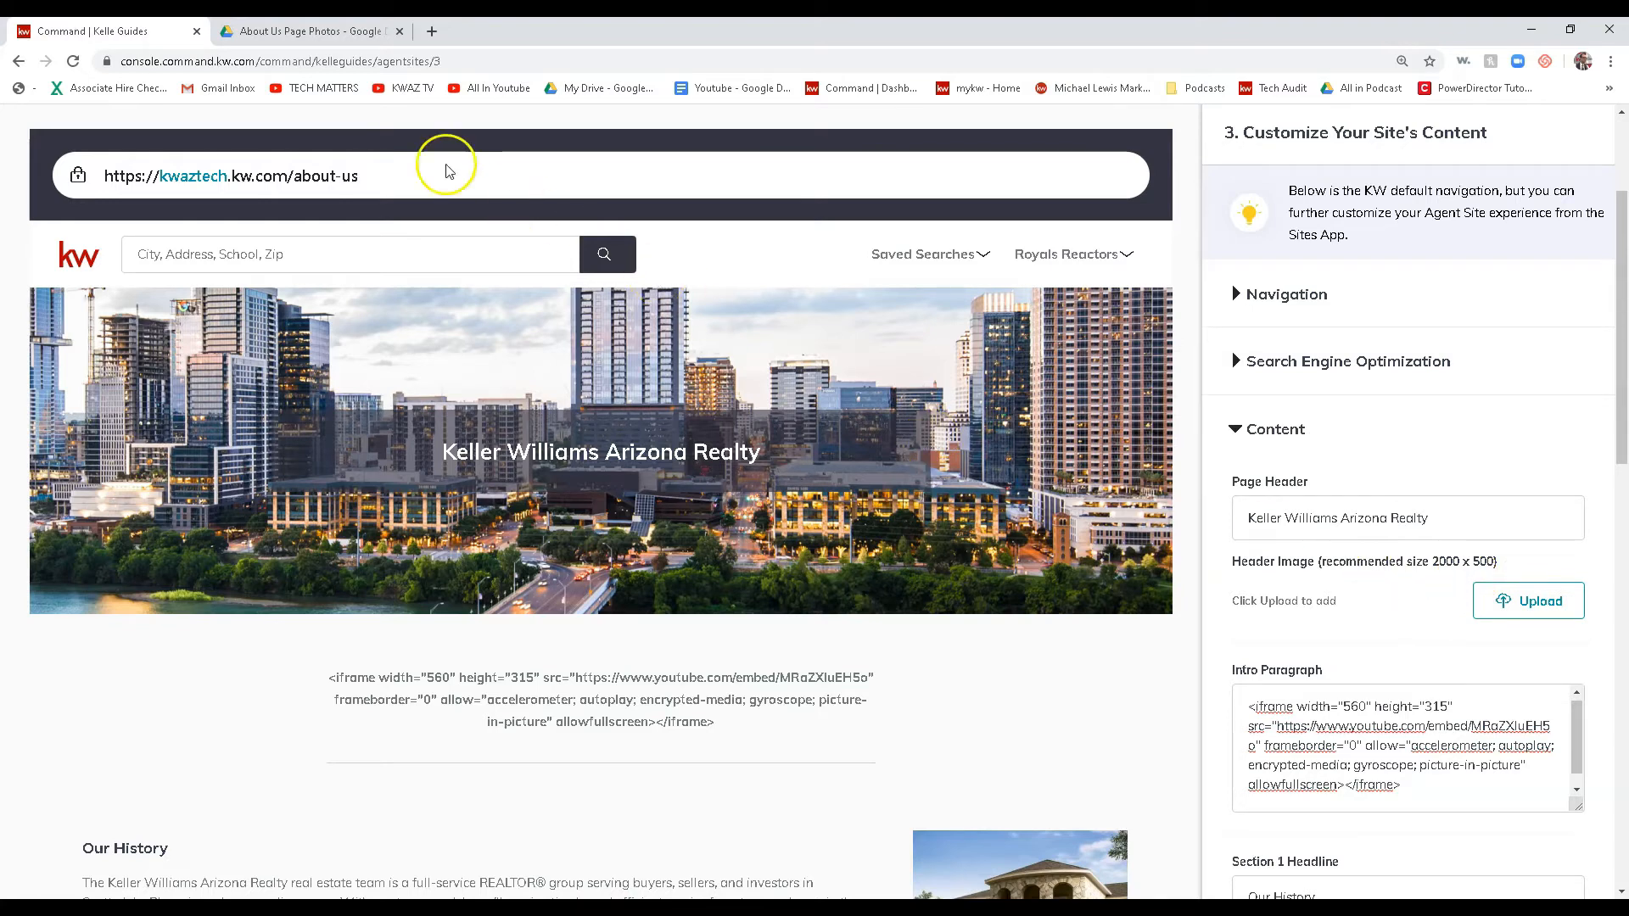
{"action": "left_click", "coordinate": [299, 31]}
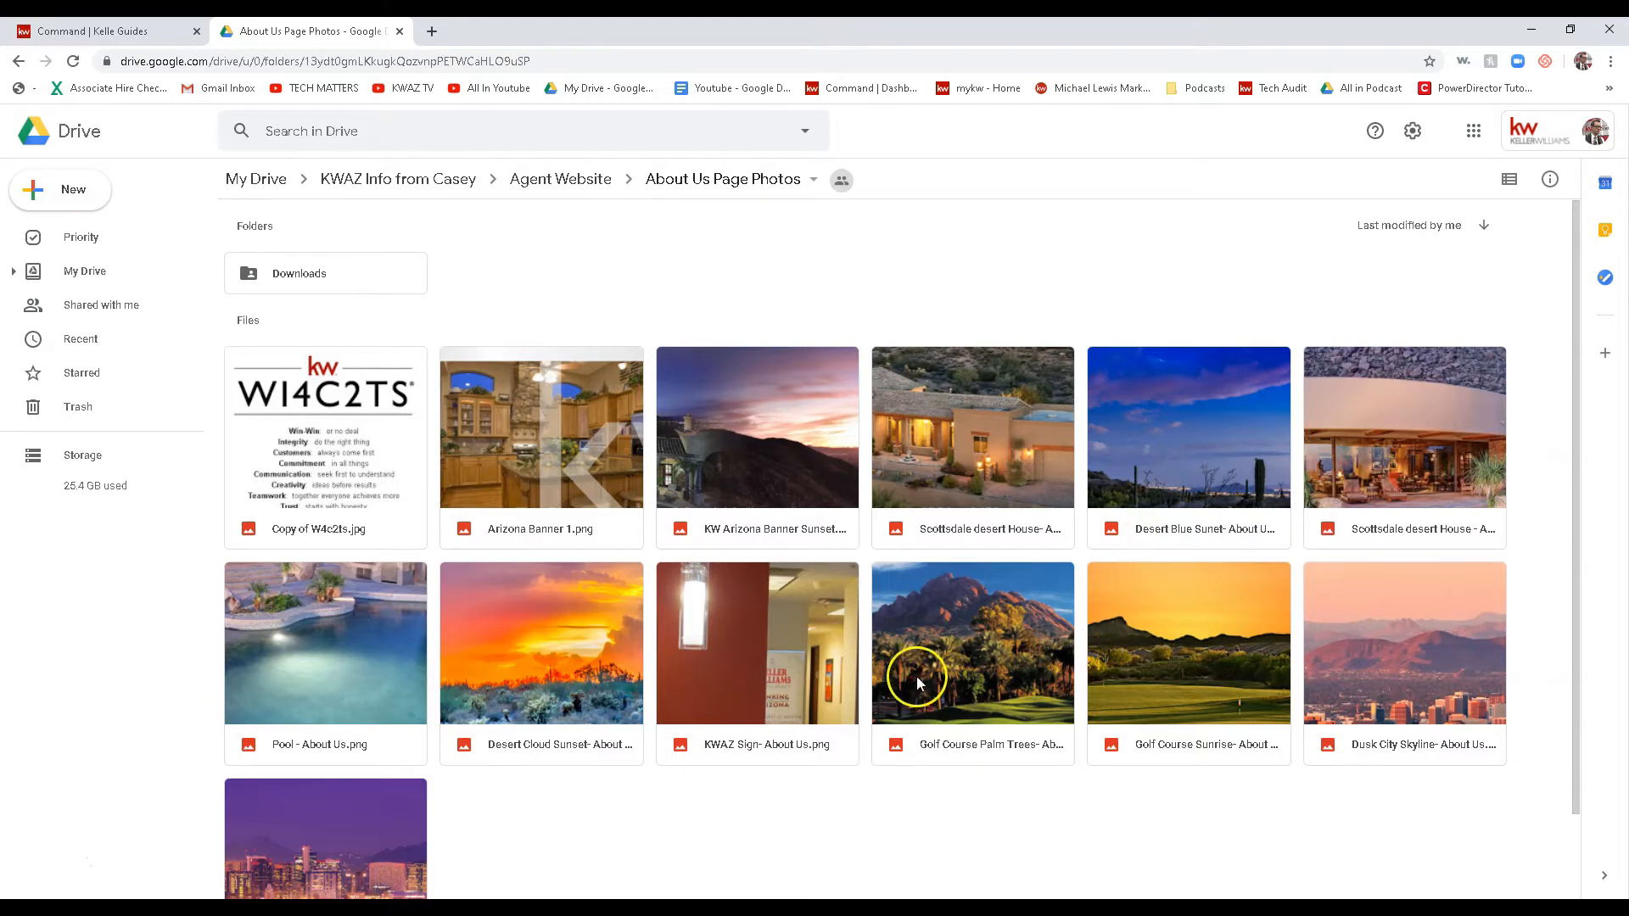
- Download the Golf Course Palm Trees, Copy of W4c2ts.jpg and Night City Skyline photos
{"action": "left_click", "coordinate": [1000, 638]}
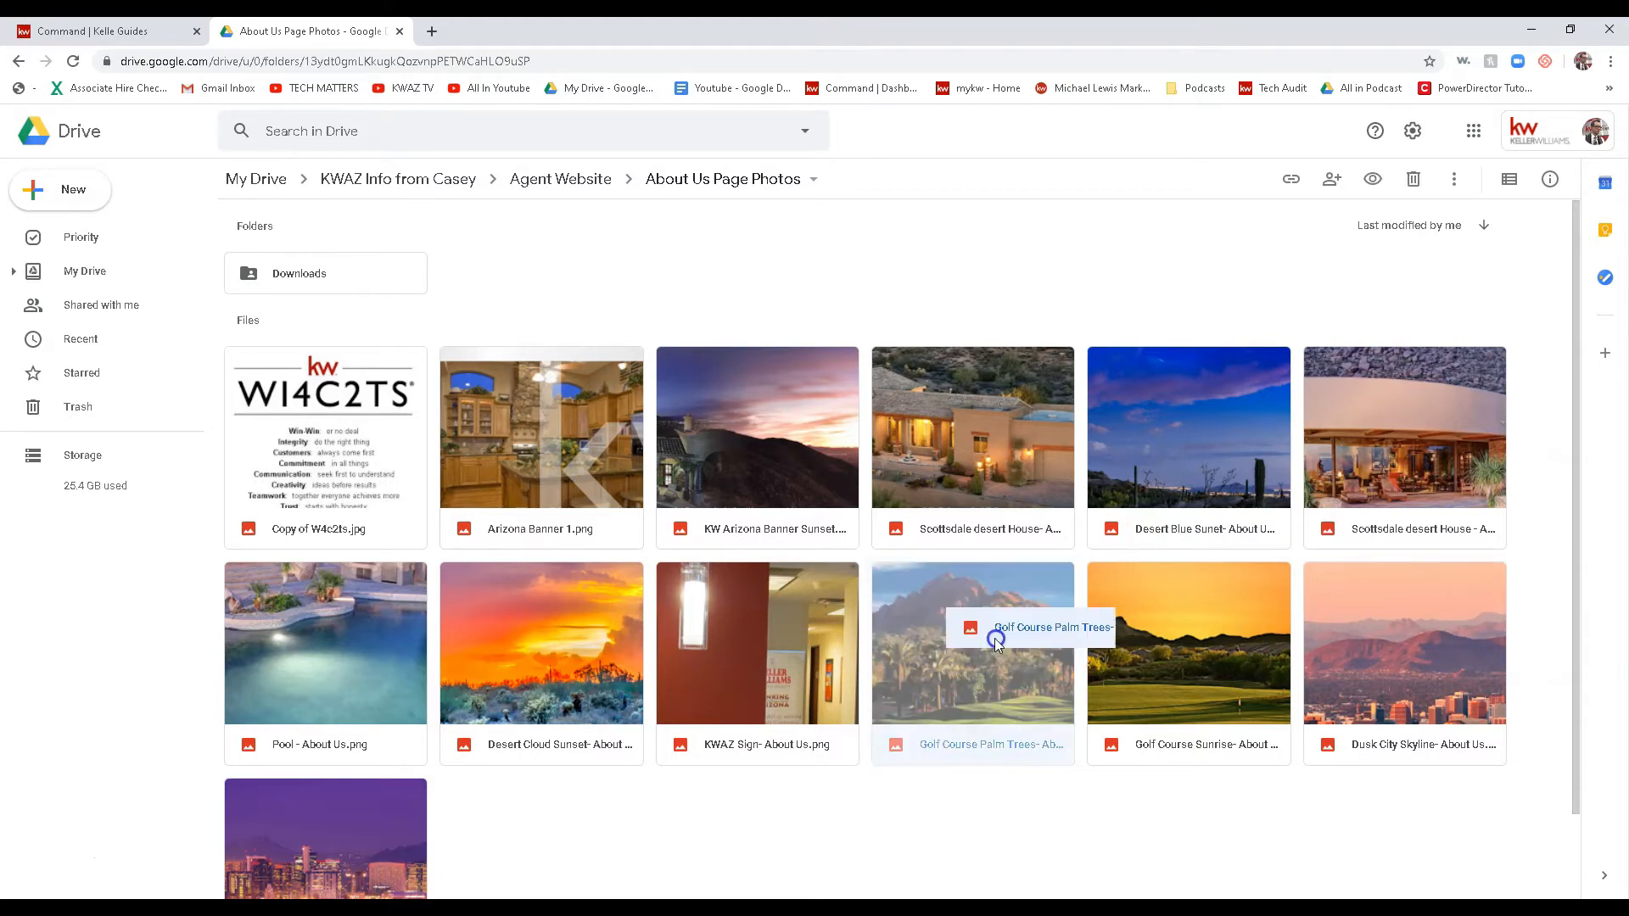
{"action": "right_click", "coordinate": [990, 639]}
{"action": "left_click", "coordinate": [1077, 581]}
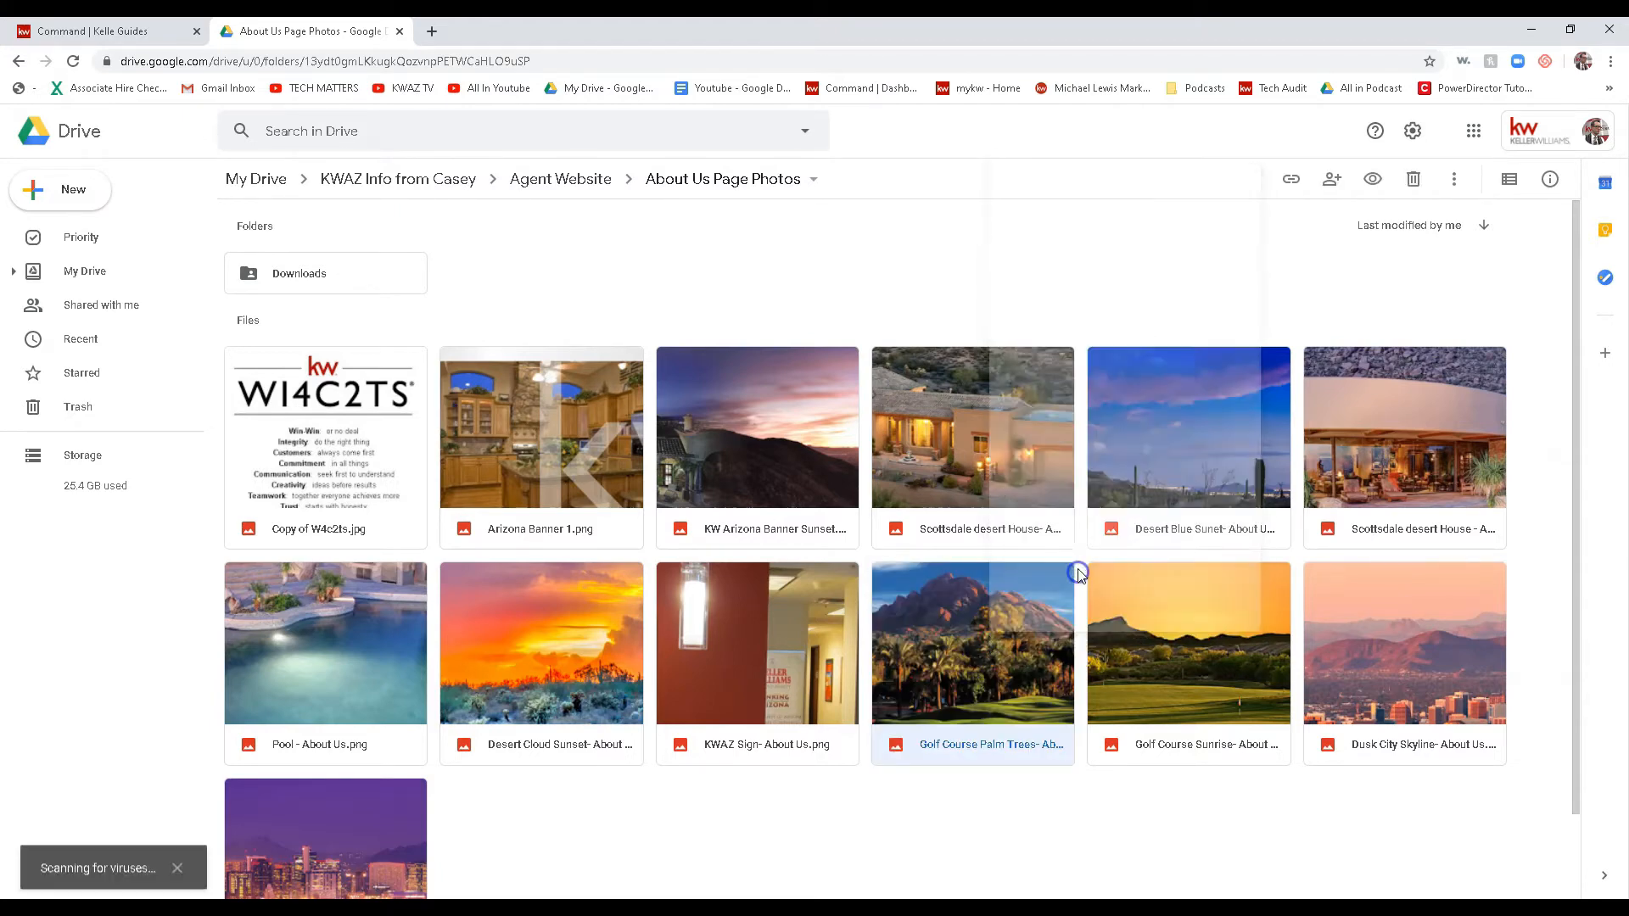
{"action": "left_click", "coordinate": [293, 439]}
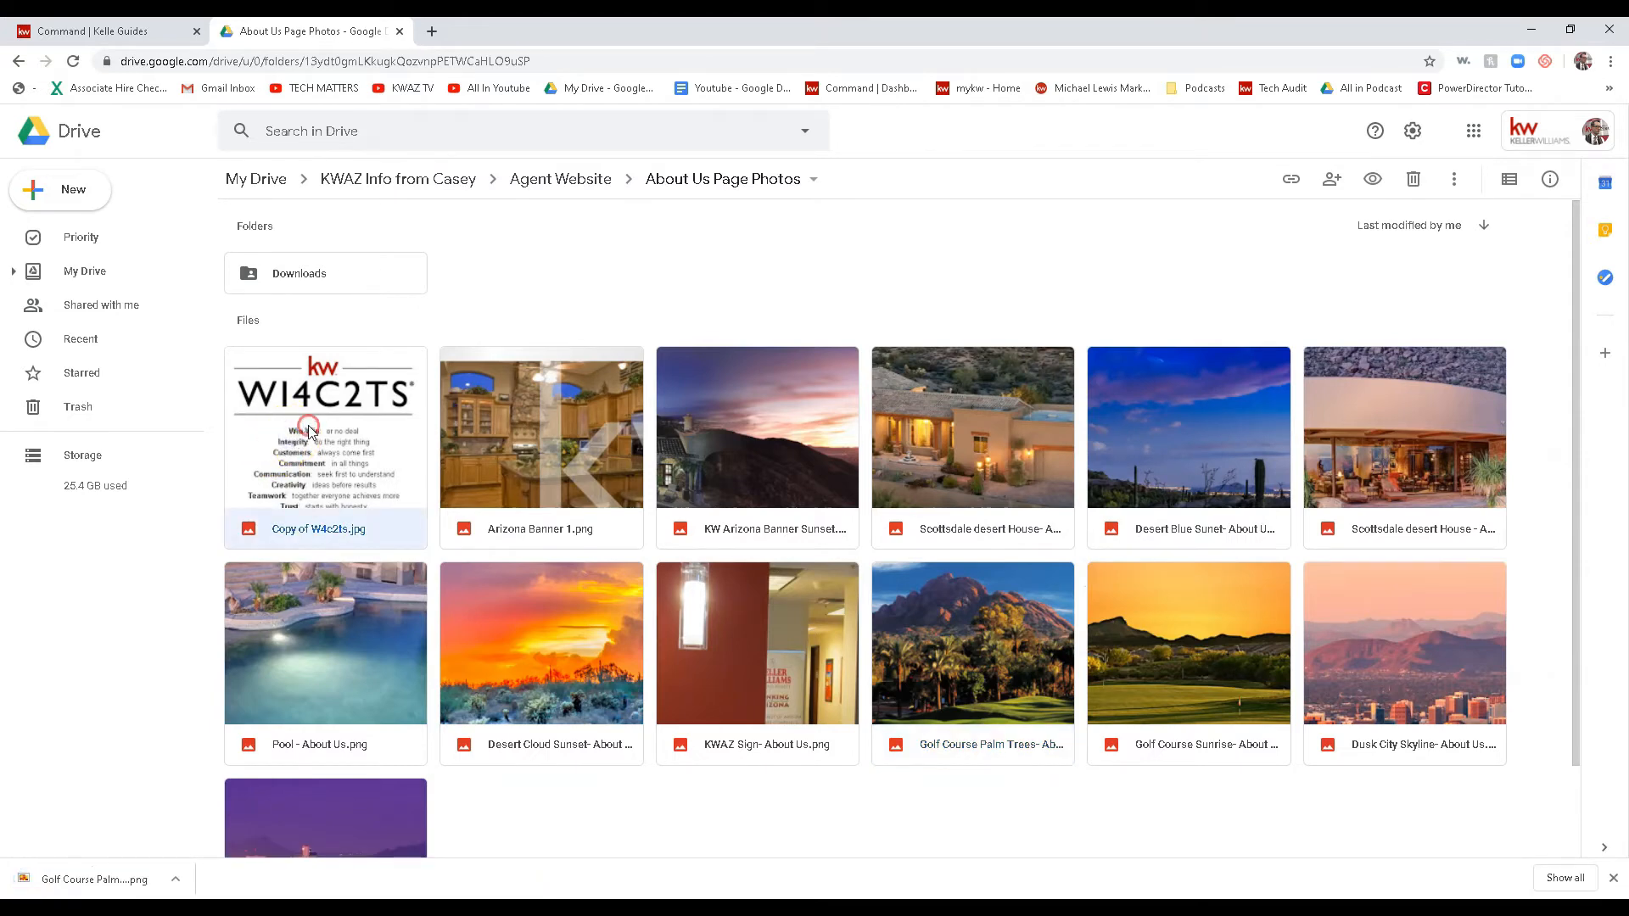
{"action": "right_click", "coordinate": [309, 430]}
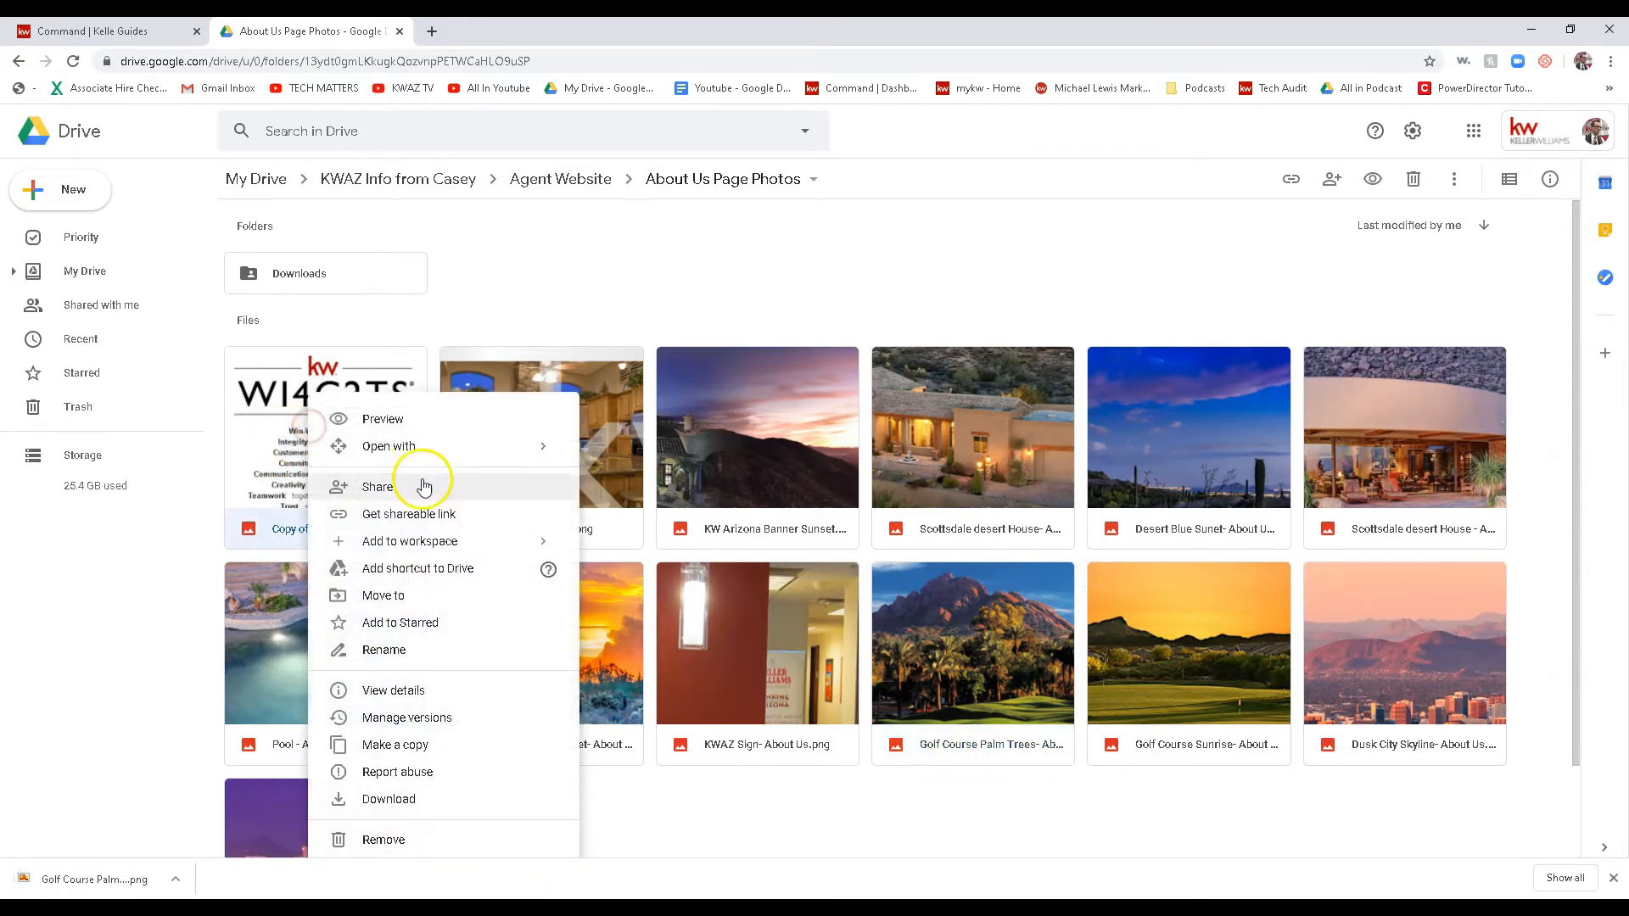
{"action": "left_click", "coordinate": [414, 806]}
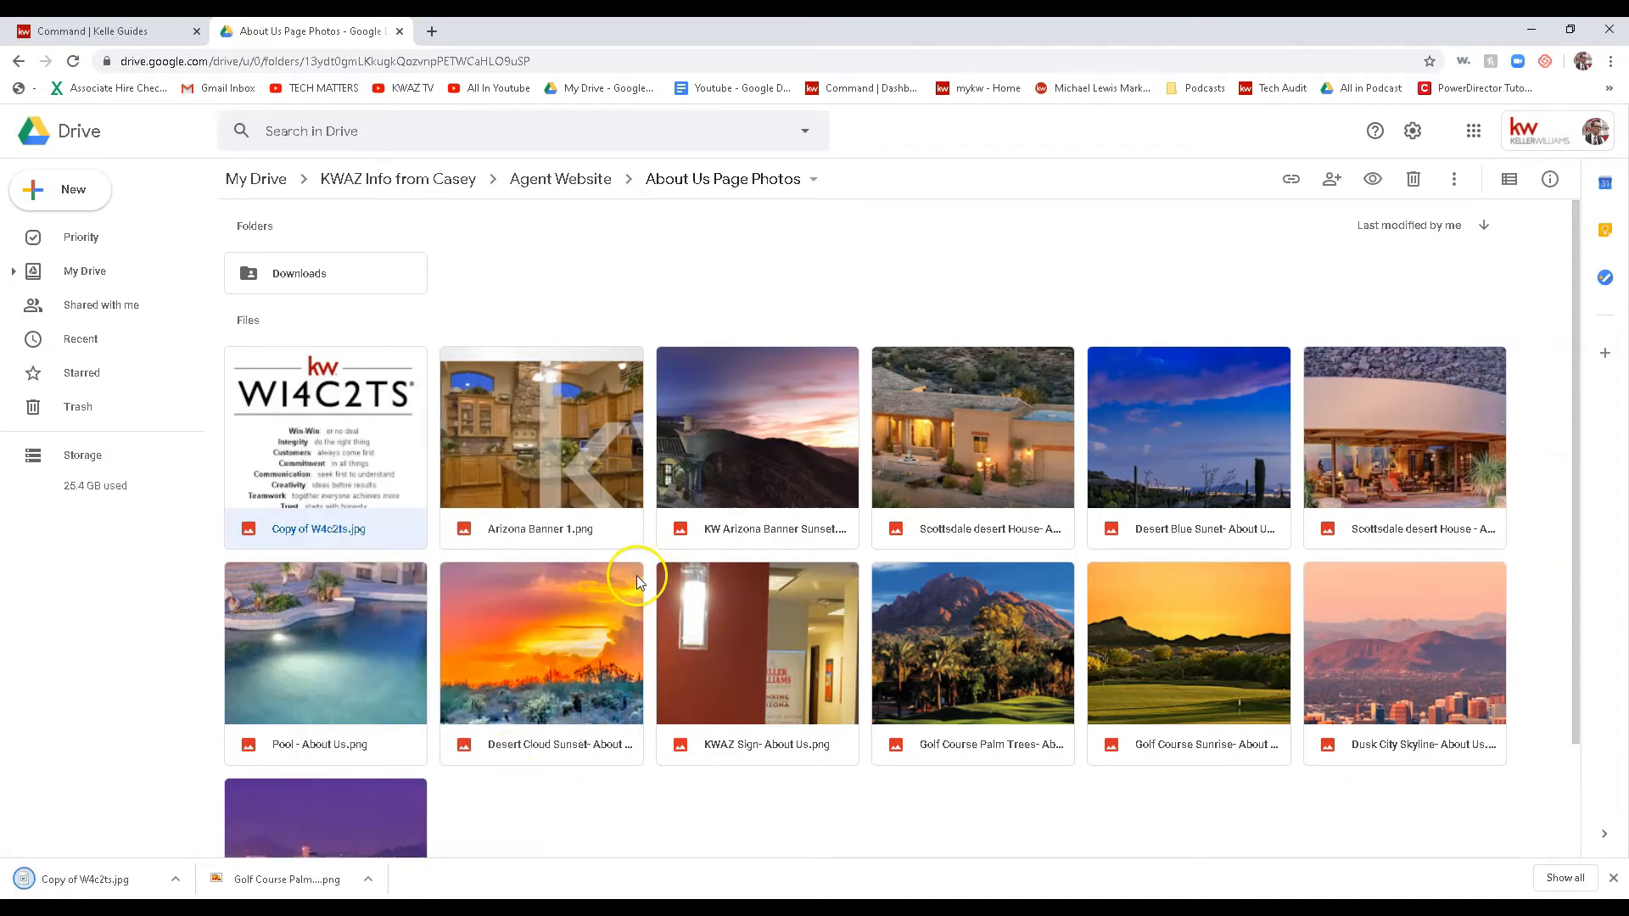
{"action": "scroll", "coordinate": [645, 577], "scroll_direction": "down", "scroll_amount": 2}
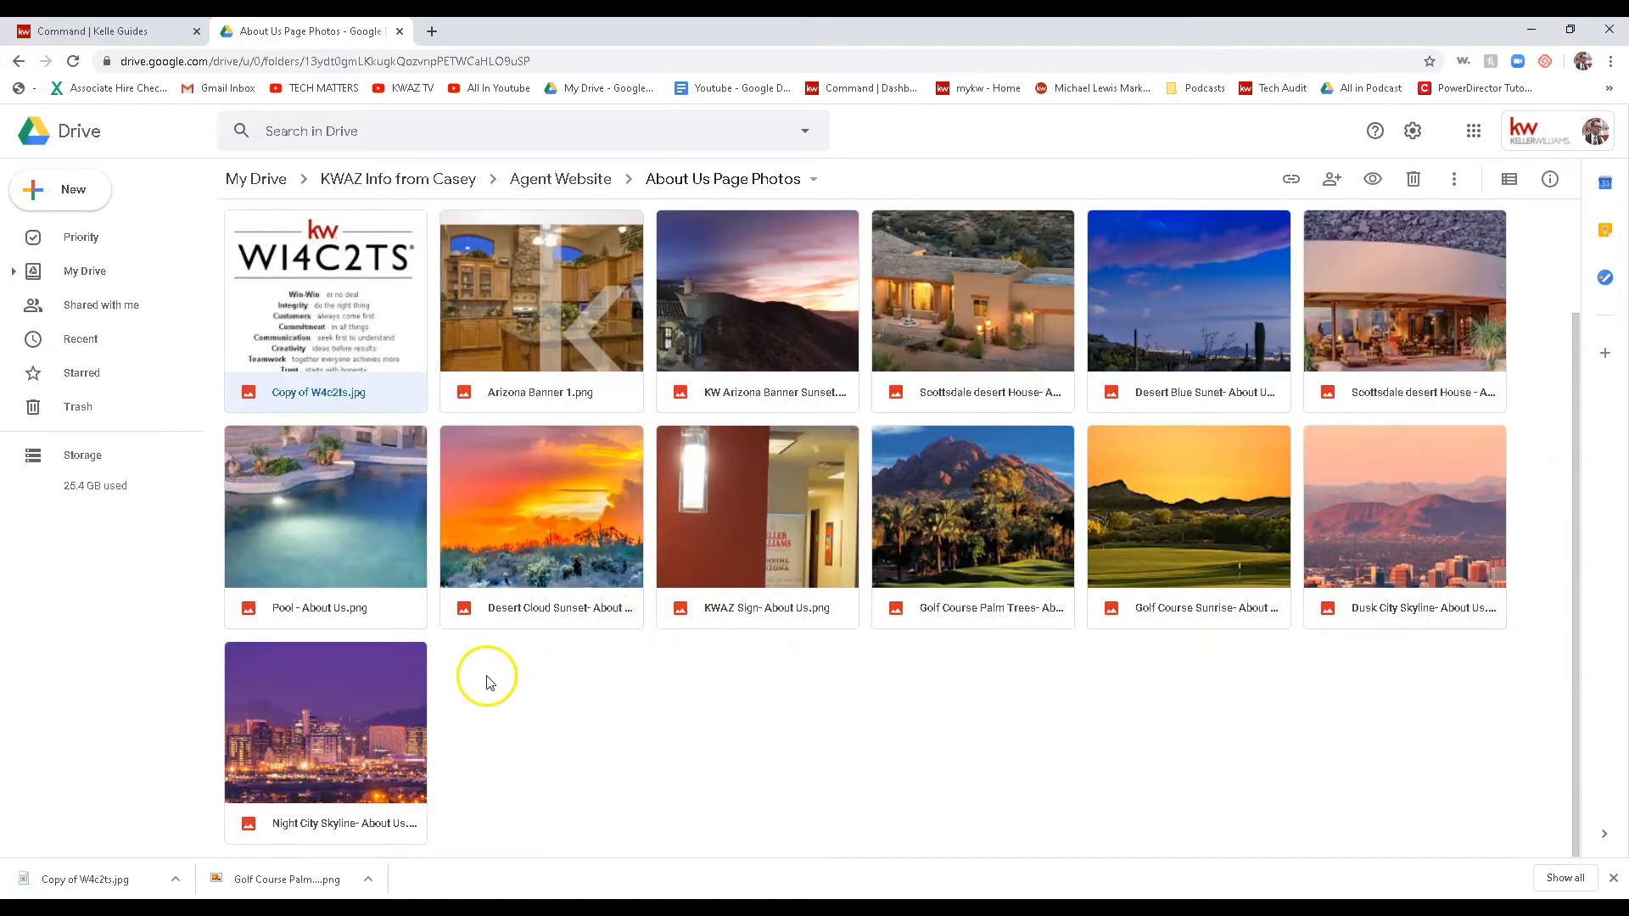
{"action": "right_click", "coordinate": [298, 728]}
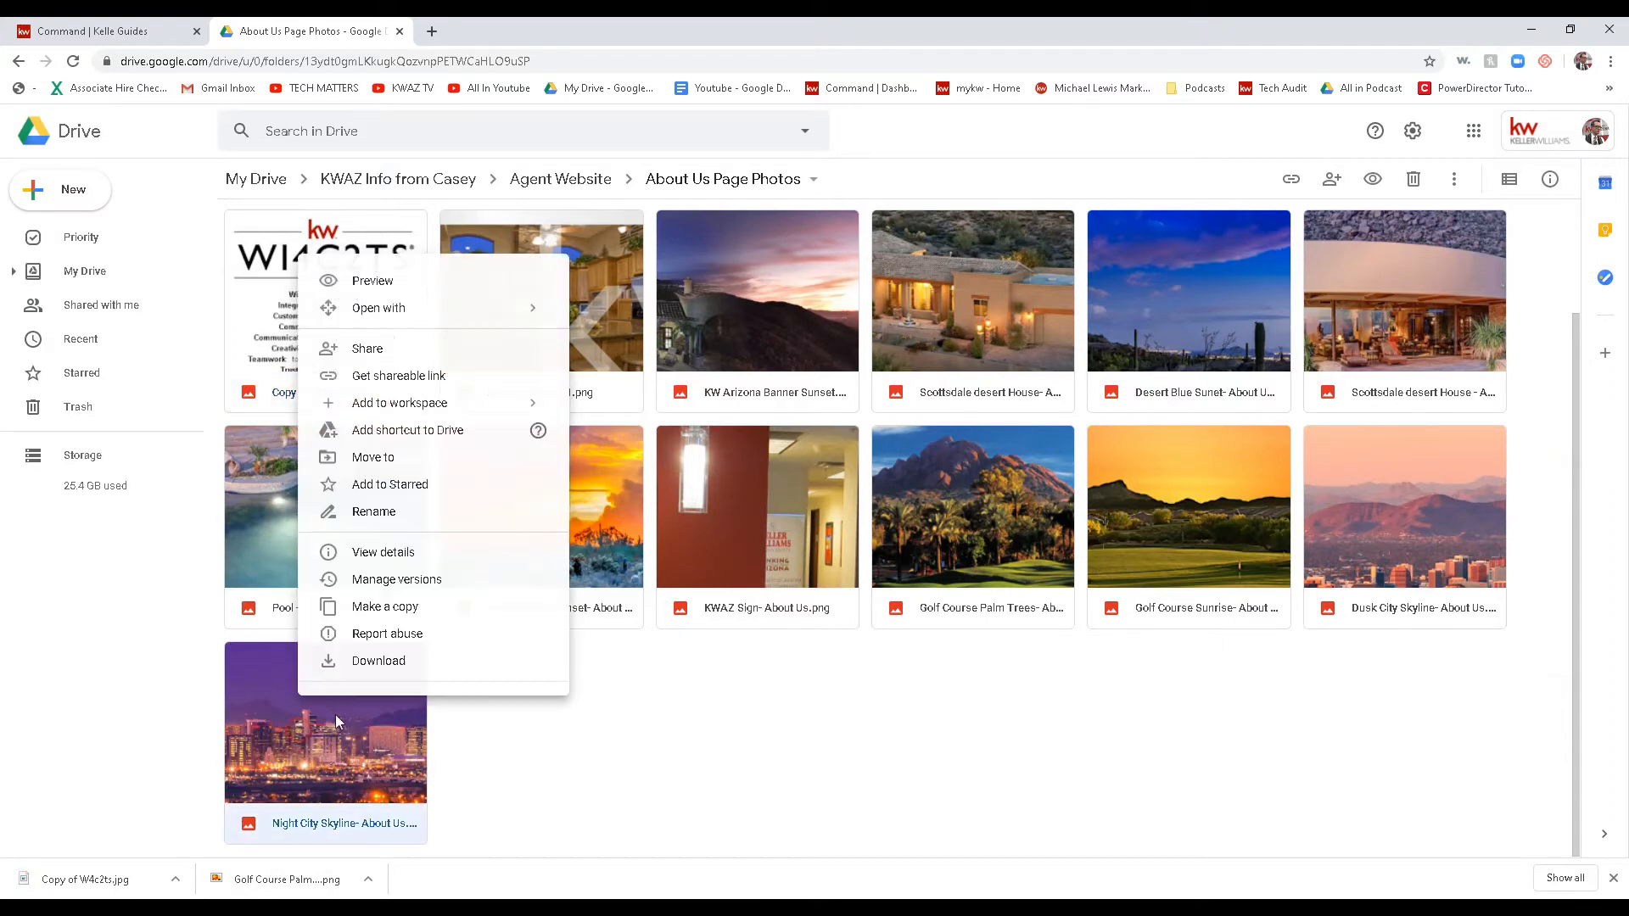
{"action": "left_click", "coordinate": [394, 663]}
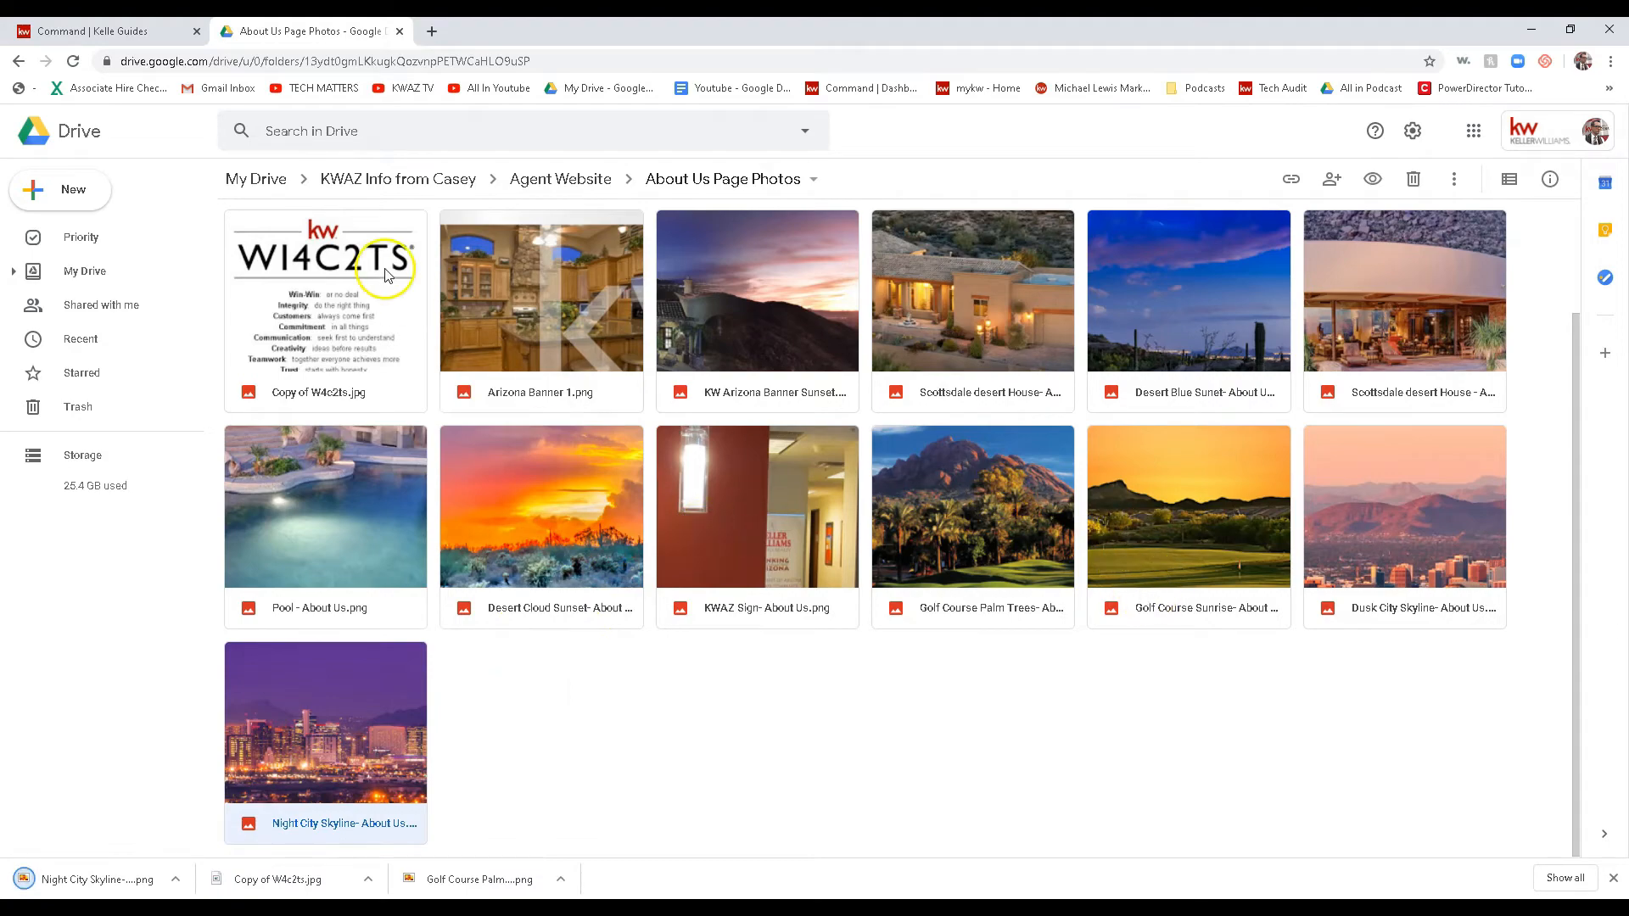
{"action": "left_click", "coordinate": [107, 31]}
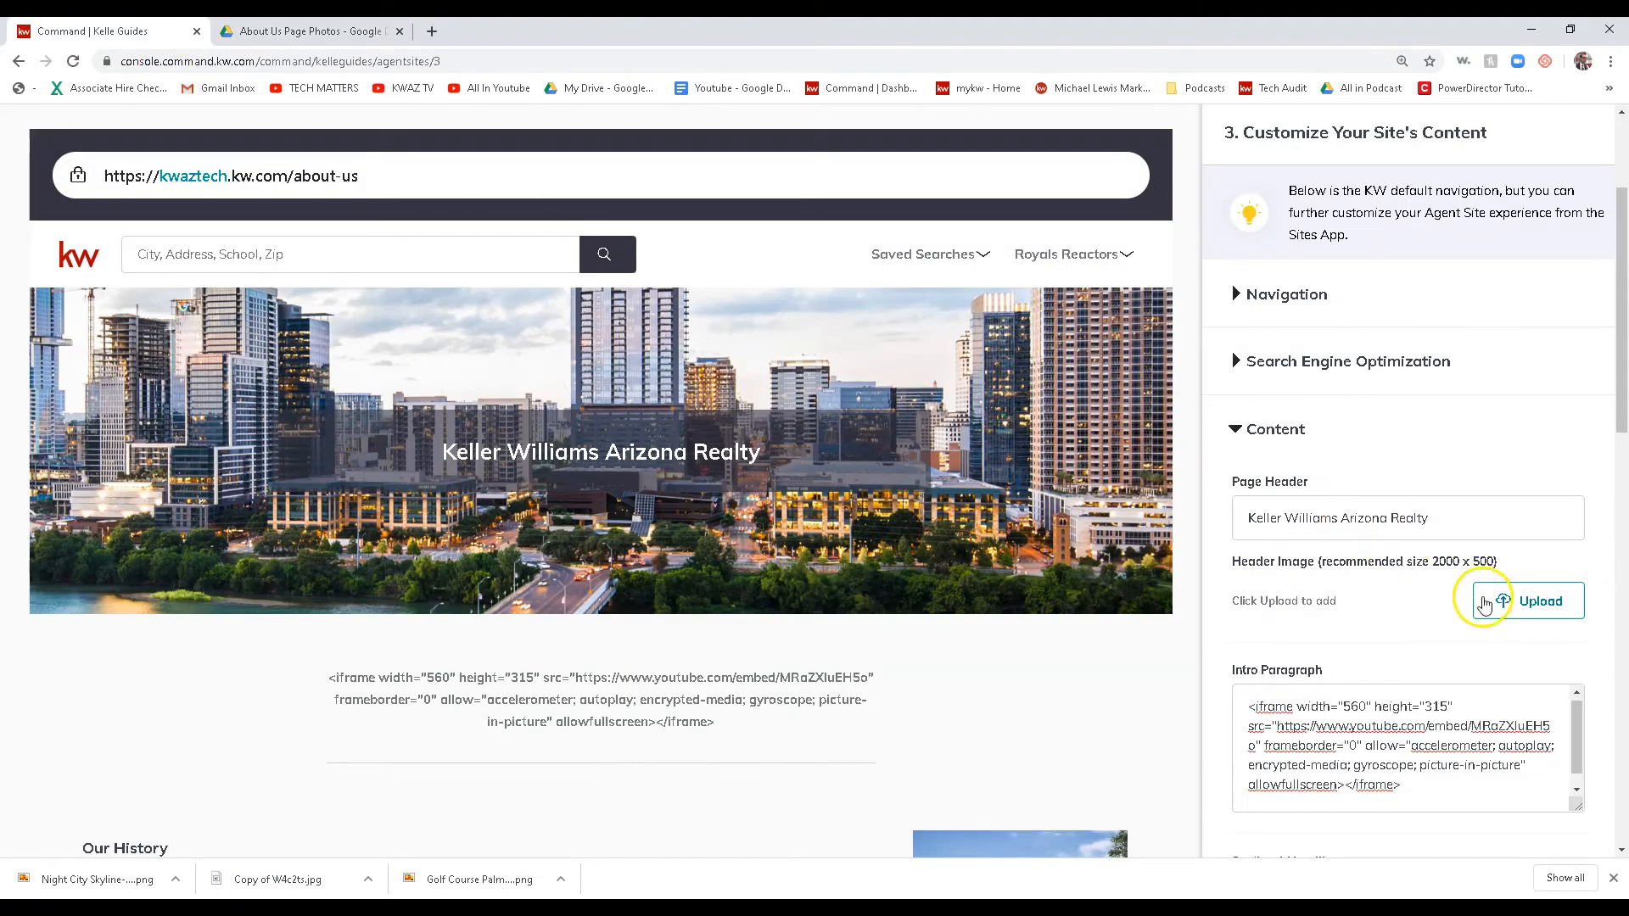
- Upload the Golf Course Palm Trees photo, crop it, and set it as the About Us header image
{"action": "left_click", "coordinate": [1523, 618]}
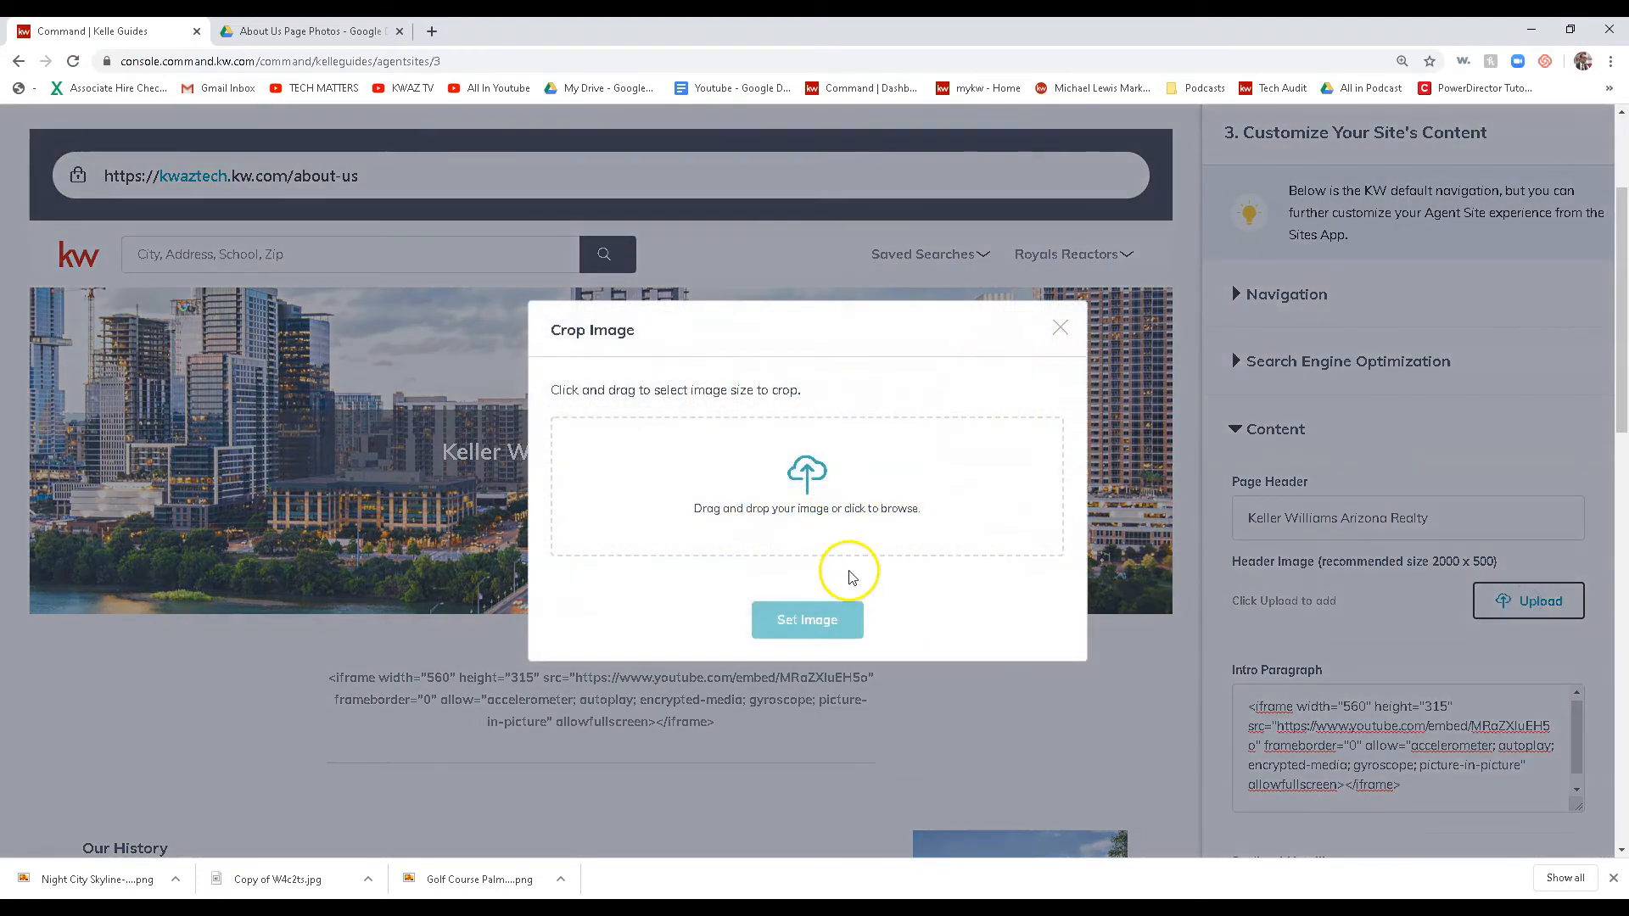
{"action": "left_click", "coordinate": [819, 492]}
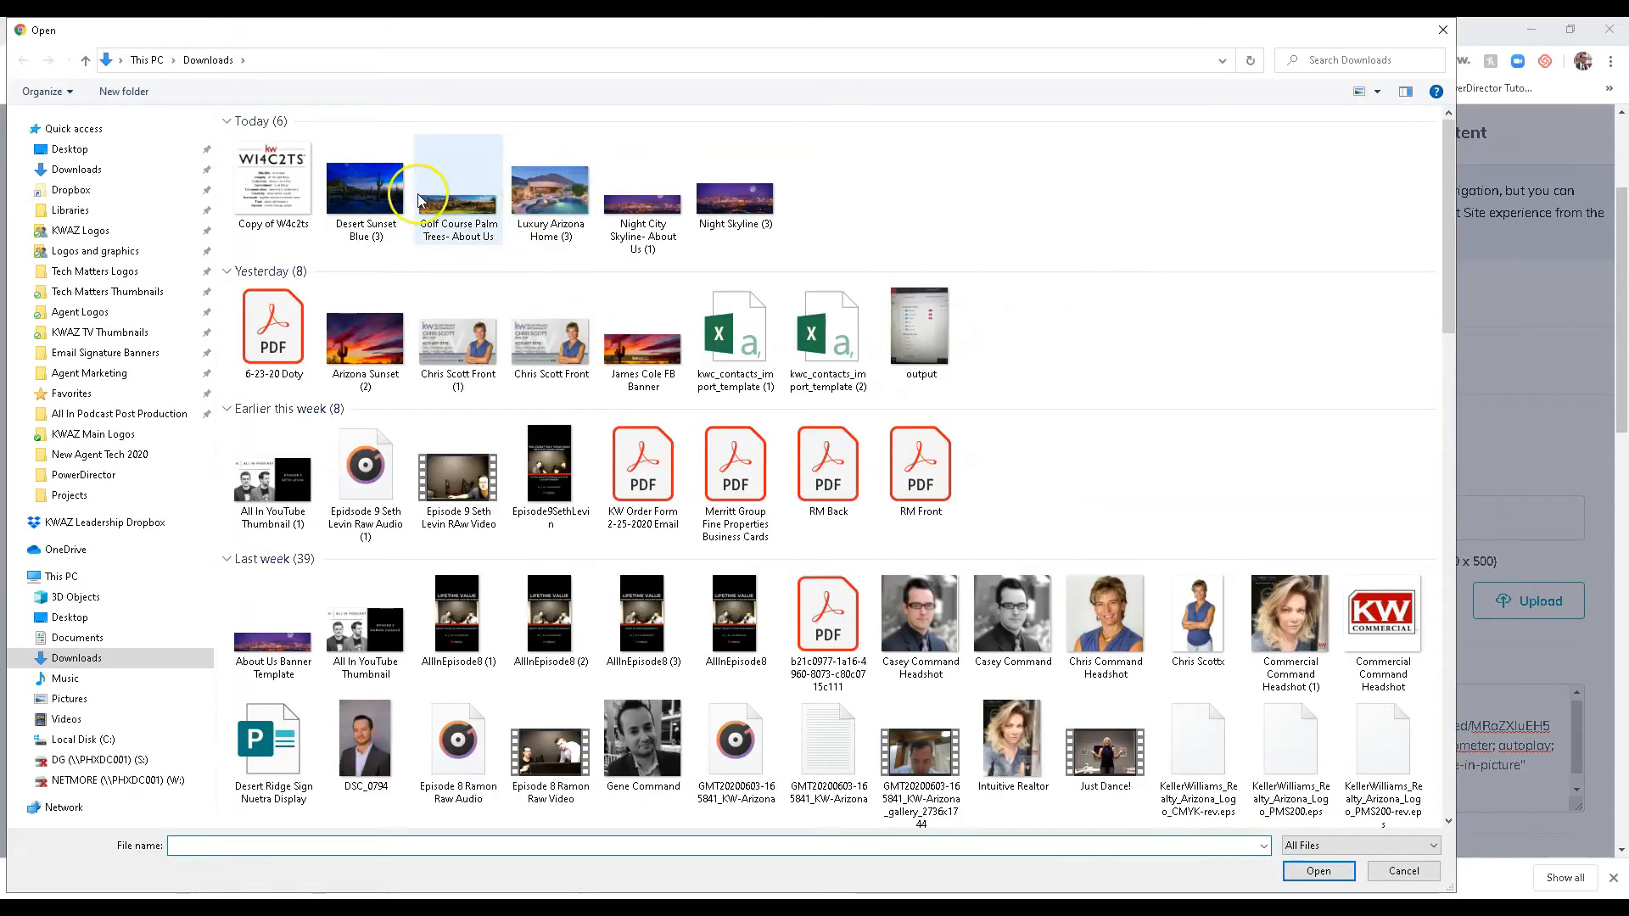
{"action": "double_click", "coordinate": [458, 208]}
{"action": "left_click_drag", "start_coordinate": [558, 415], "coordinate": [892, 534]}
{"action": "left_click", "coordinate": [807, 628]}
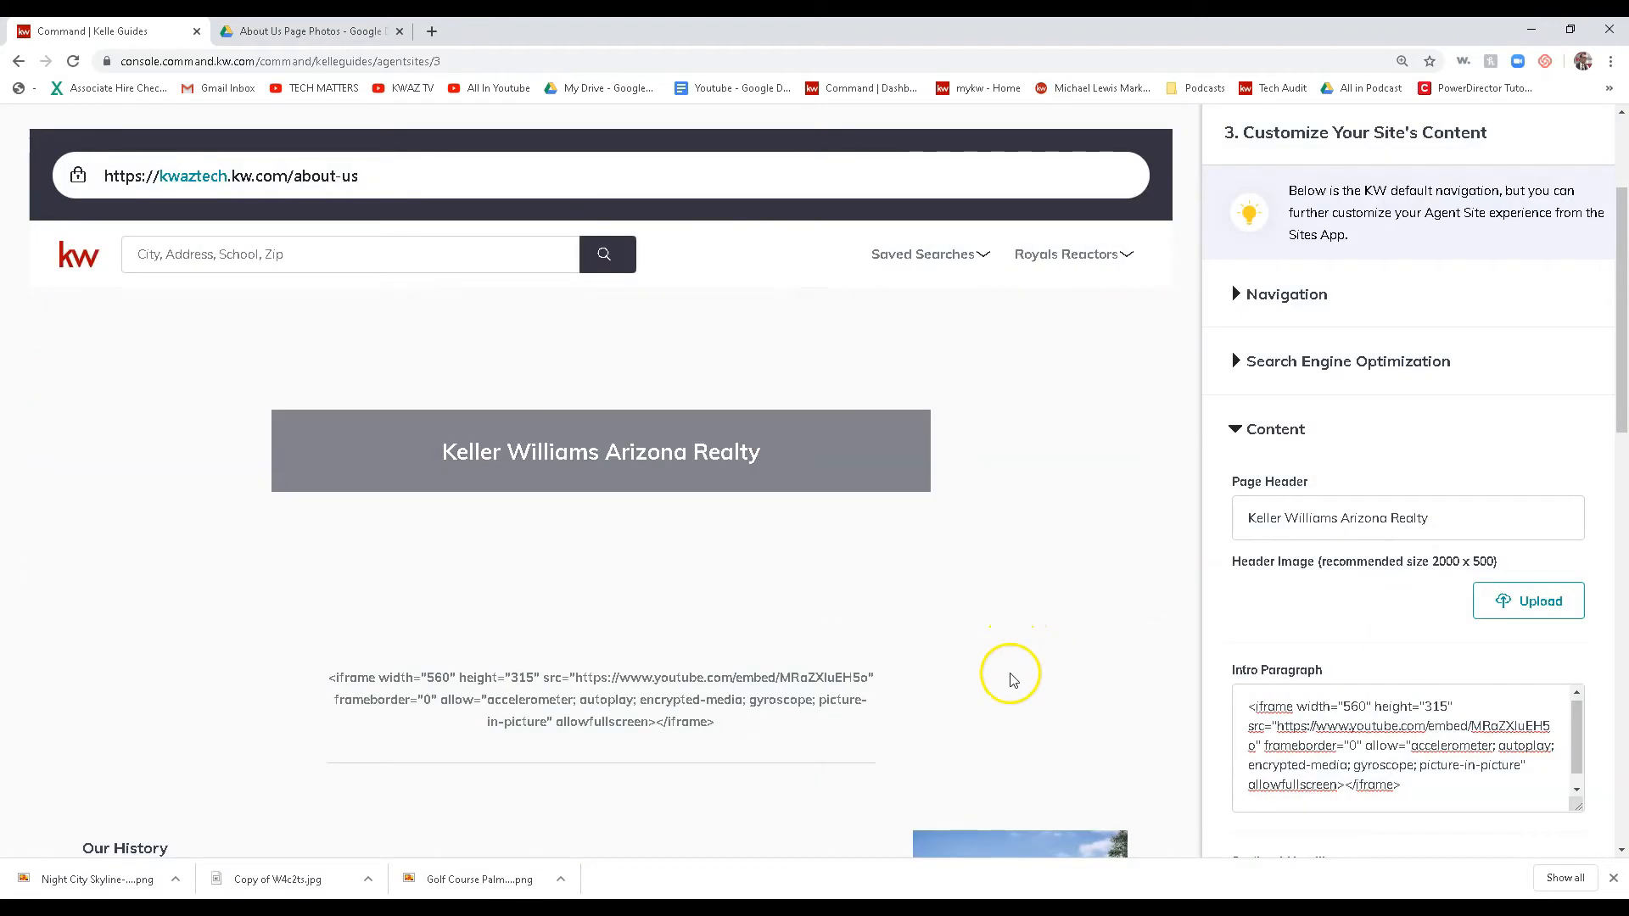
{"action": "scroll", "coordinate": [1358, 644], "scroll_direction": "down", "scroll_amount": 4}
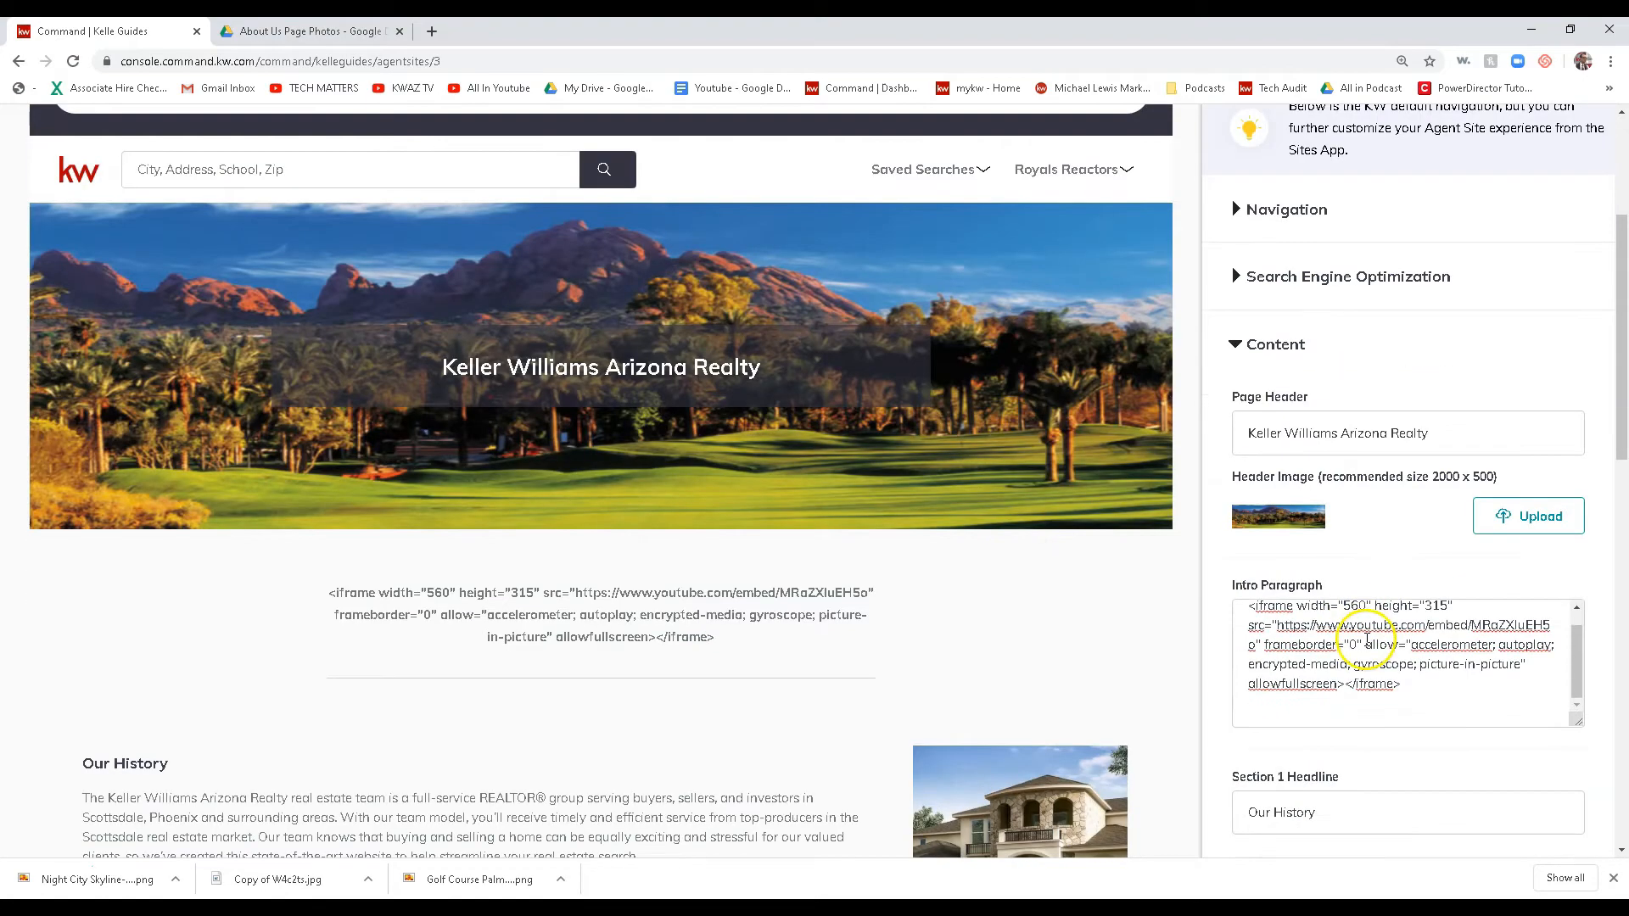
{"action": "scroll", "coordinate": [1451, 678], "scroll_direction": "down", "scroll_amount": 1}
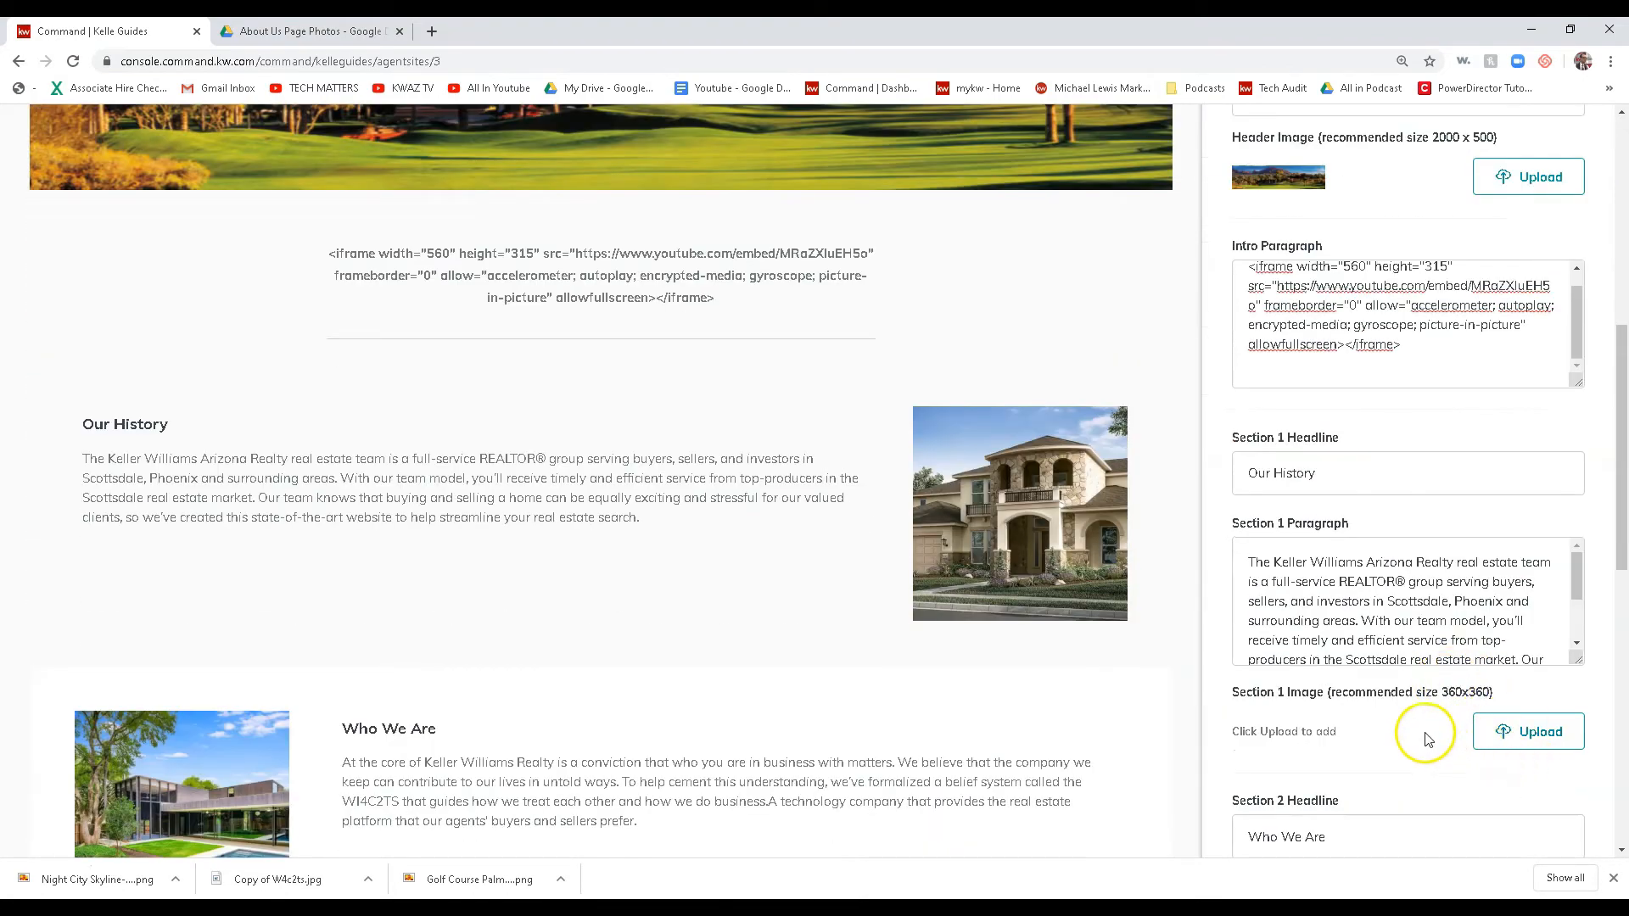
- Upload the Night Skyline photo as the Section 1 image, cropped to include the moon
{"action": "left_click", "coordinate": [1521, 728]}
{"action": "left_click", "coordinate": [807, 458]}
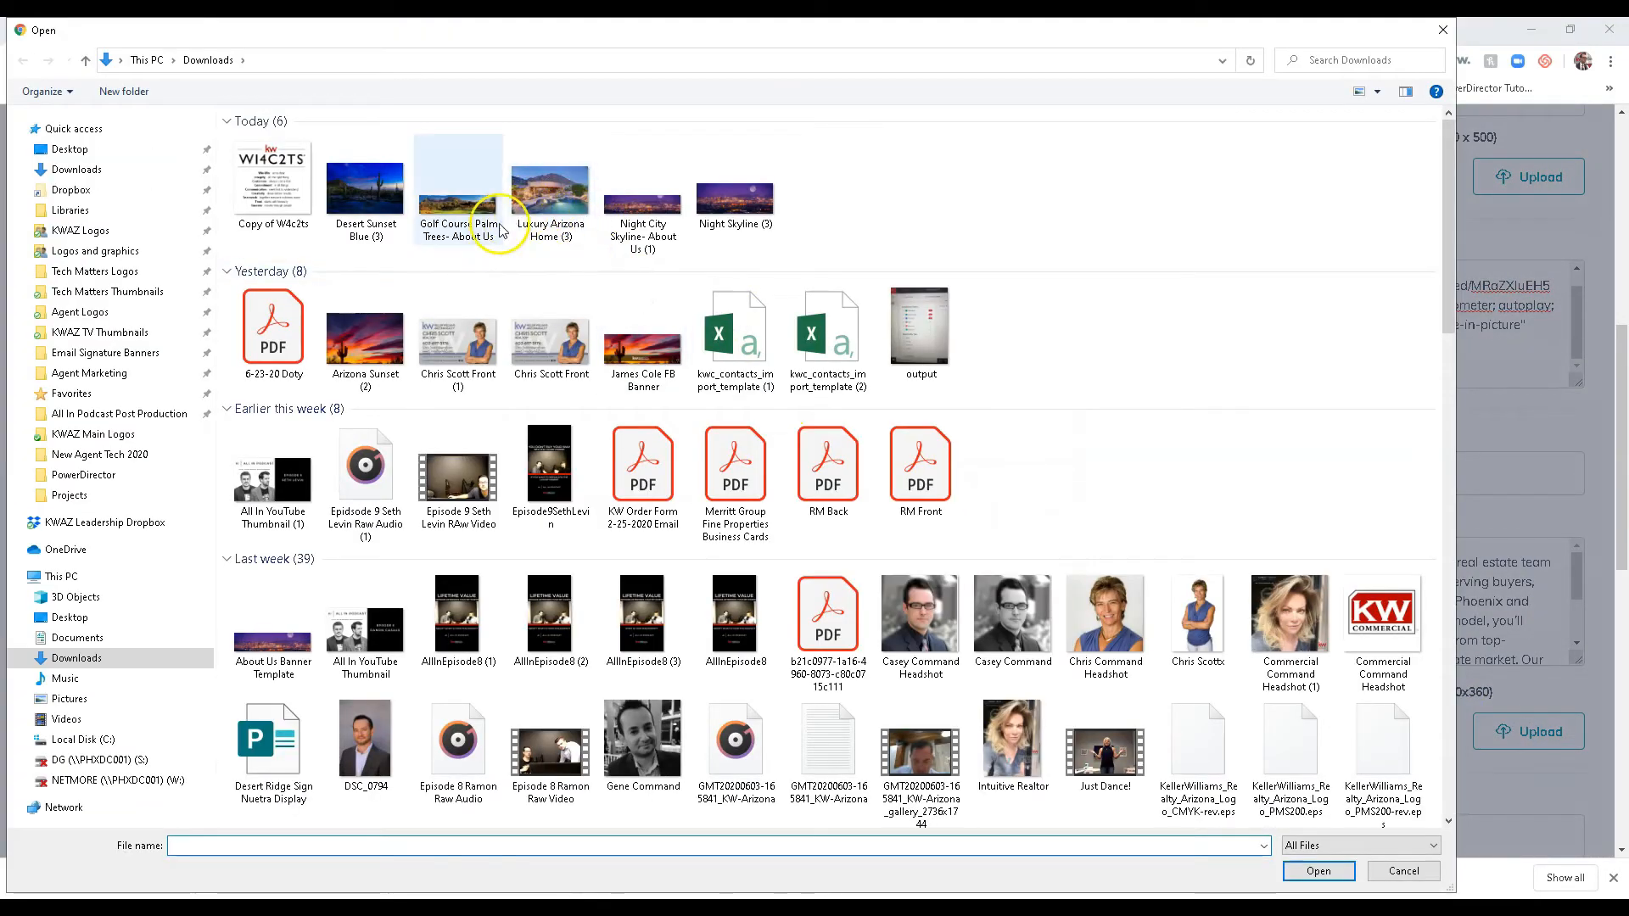
{"action": "double_click", "coordinate": [724, 212]}
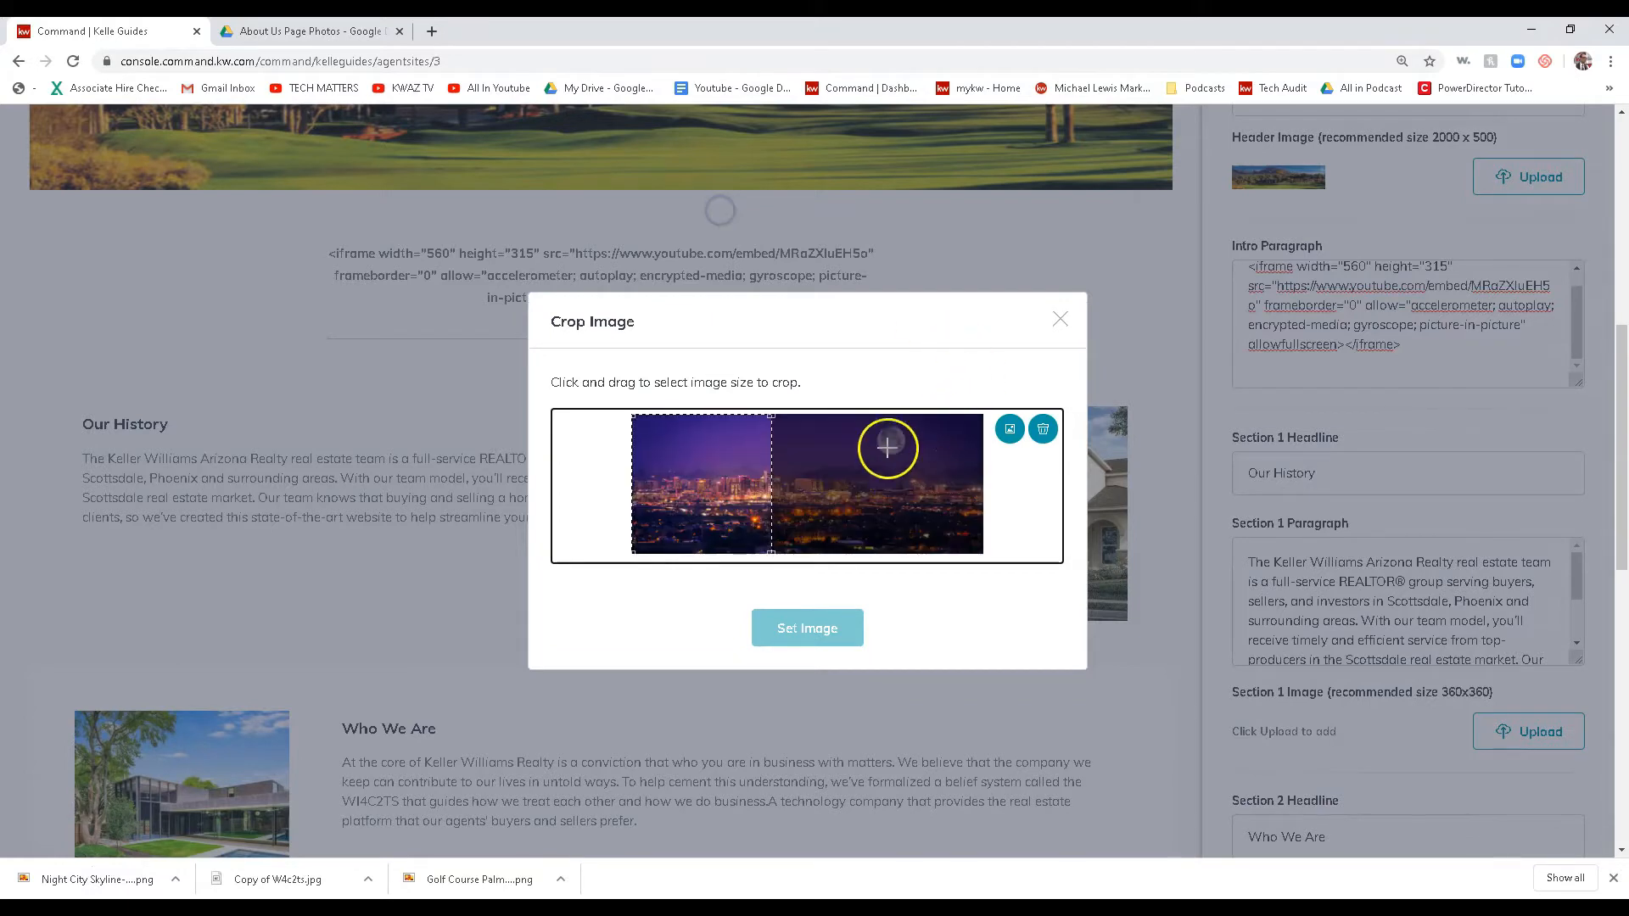
{"action": "left_click_drag", "start_coordinate": [768, 478], "coordinate": [875, 493]}
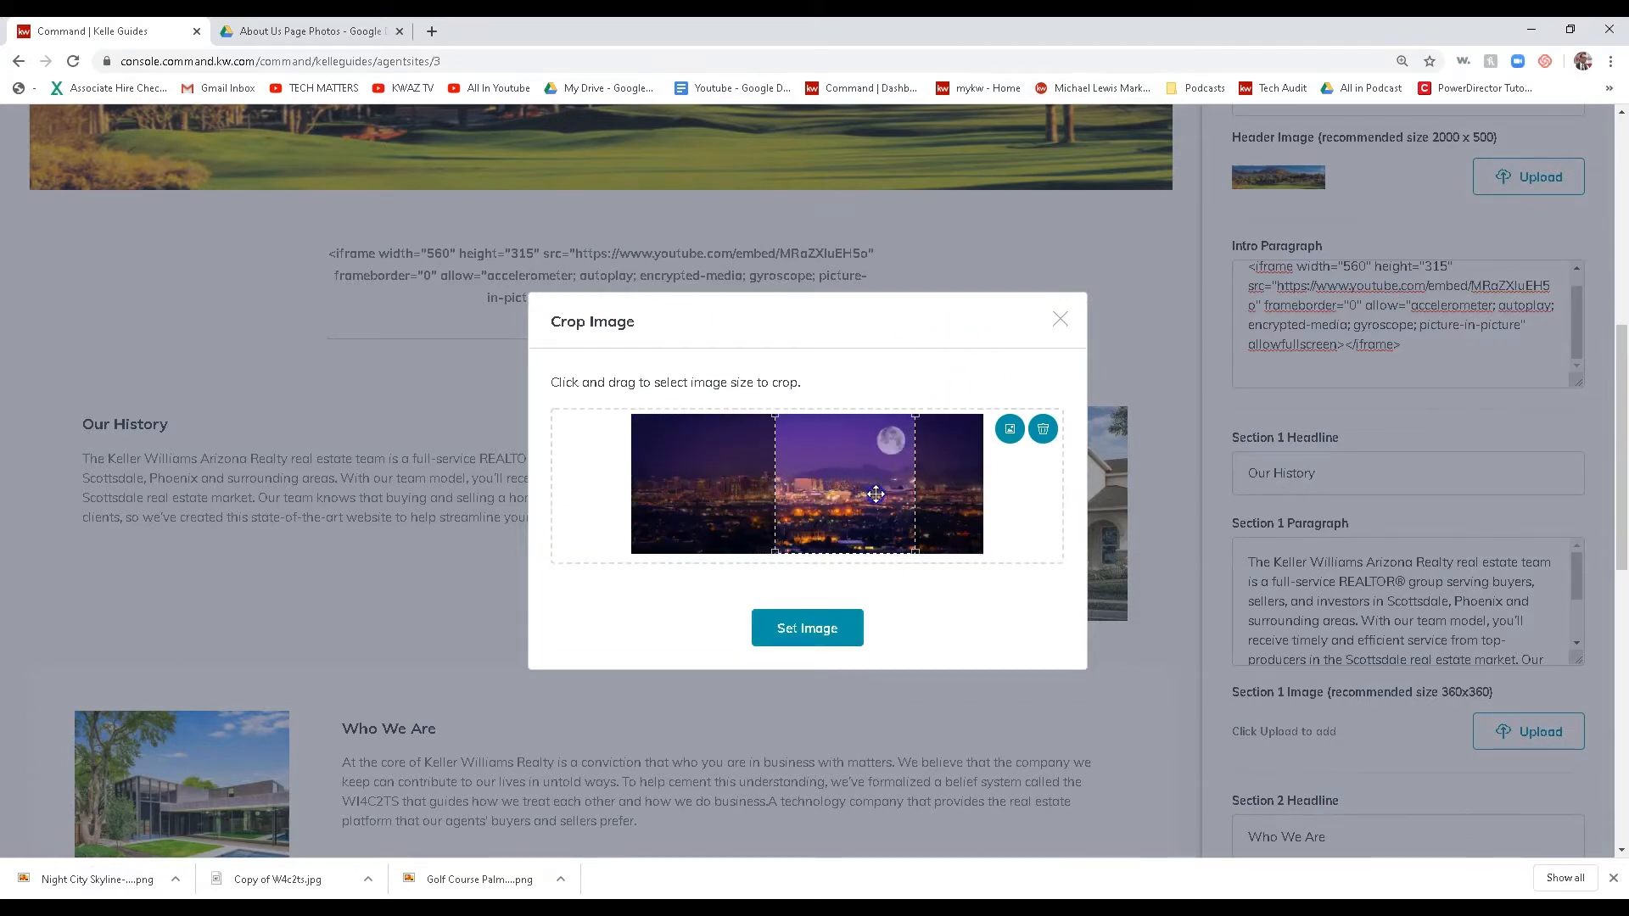
{"action": "left_click", "coordinate": [844, 632]}
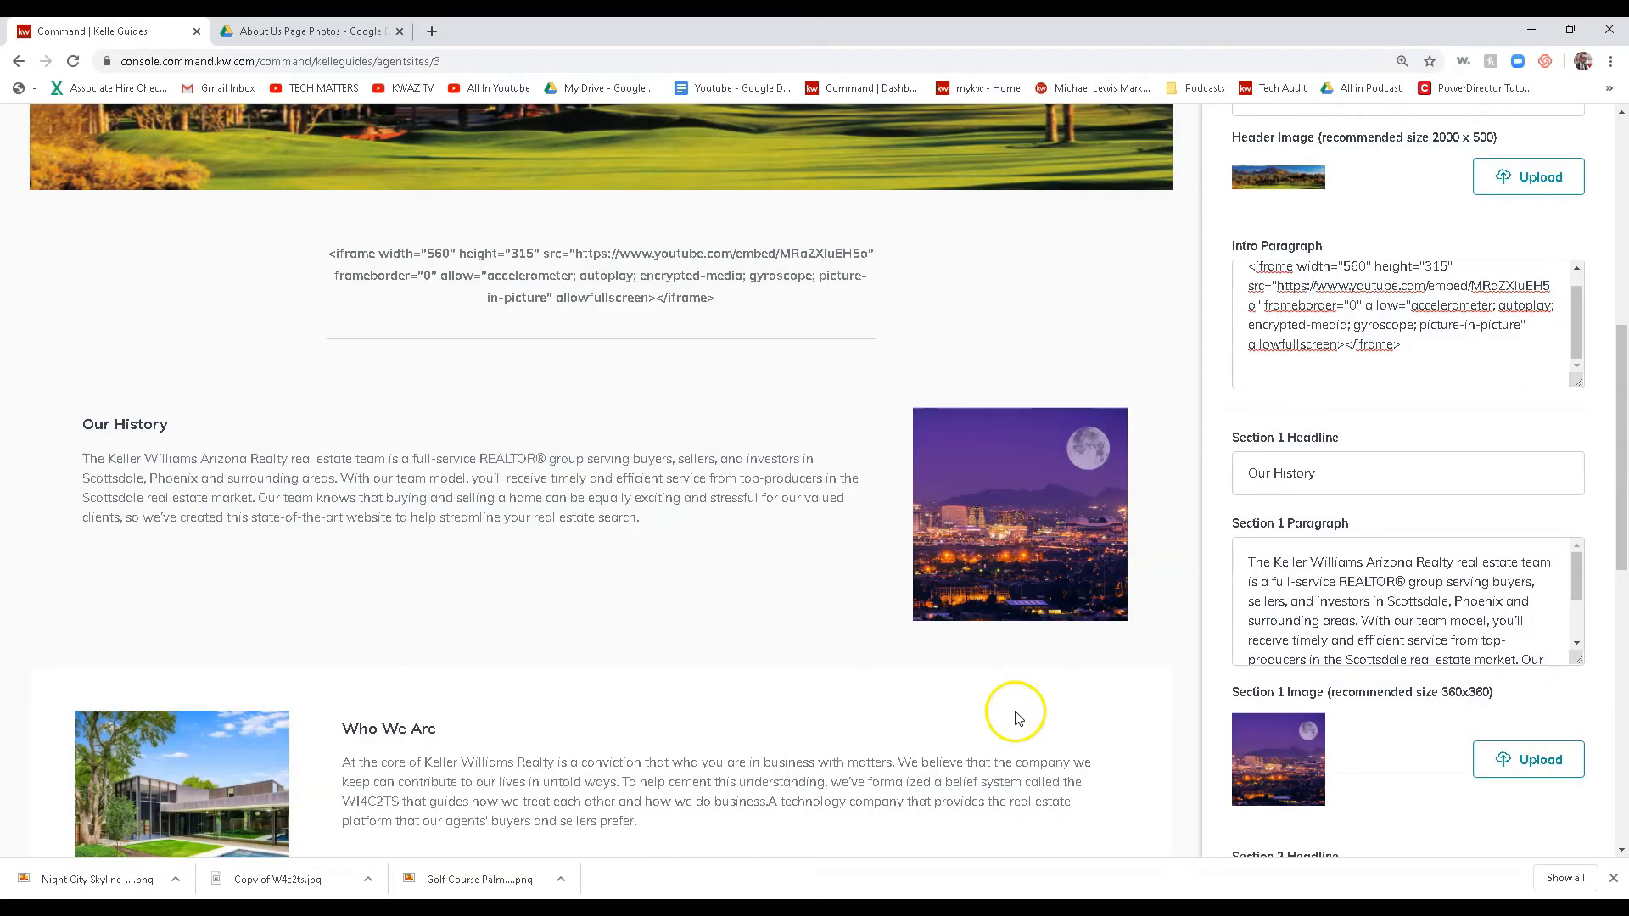
{"action": "scroll", "coordinate": [1065, 567], "scroll_direction": "down", "scroll_amount": 3}
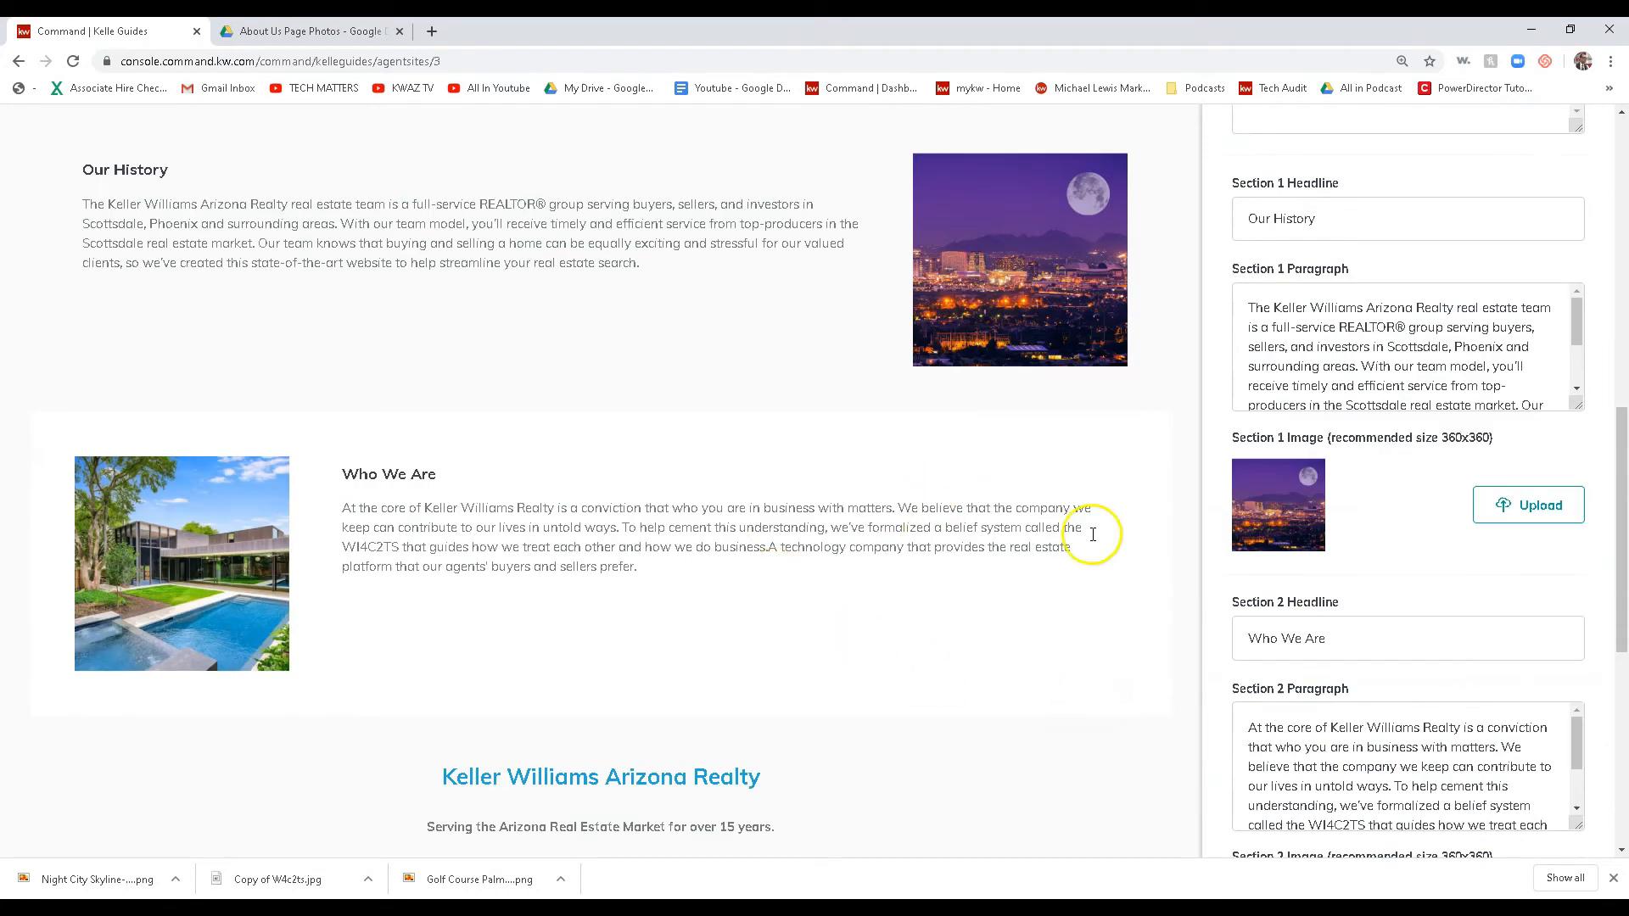
{"action": "scroll", "coordinate": [1185, 600], "scroll_direction": "down", "scroll_amount": 2}
- Upload Copy of W4c2ts as the Section 2 image, cropped around the whole logo
{"action": "left_click", "coordinate": [1494, 726]}
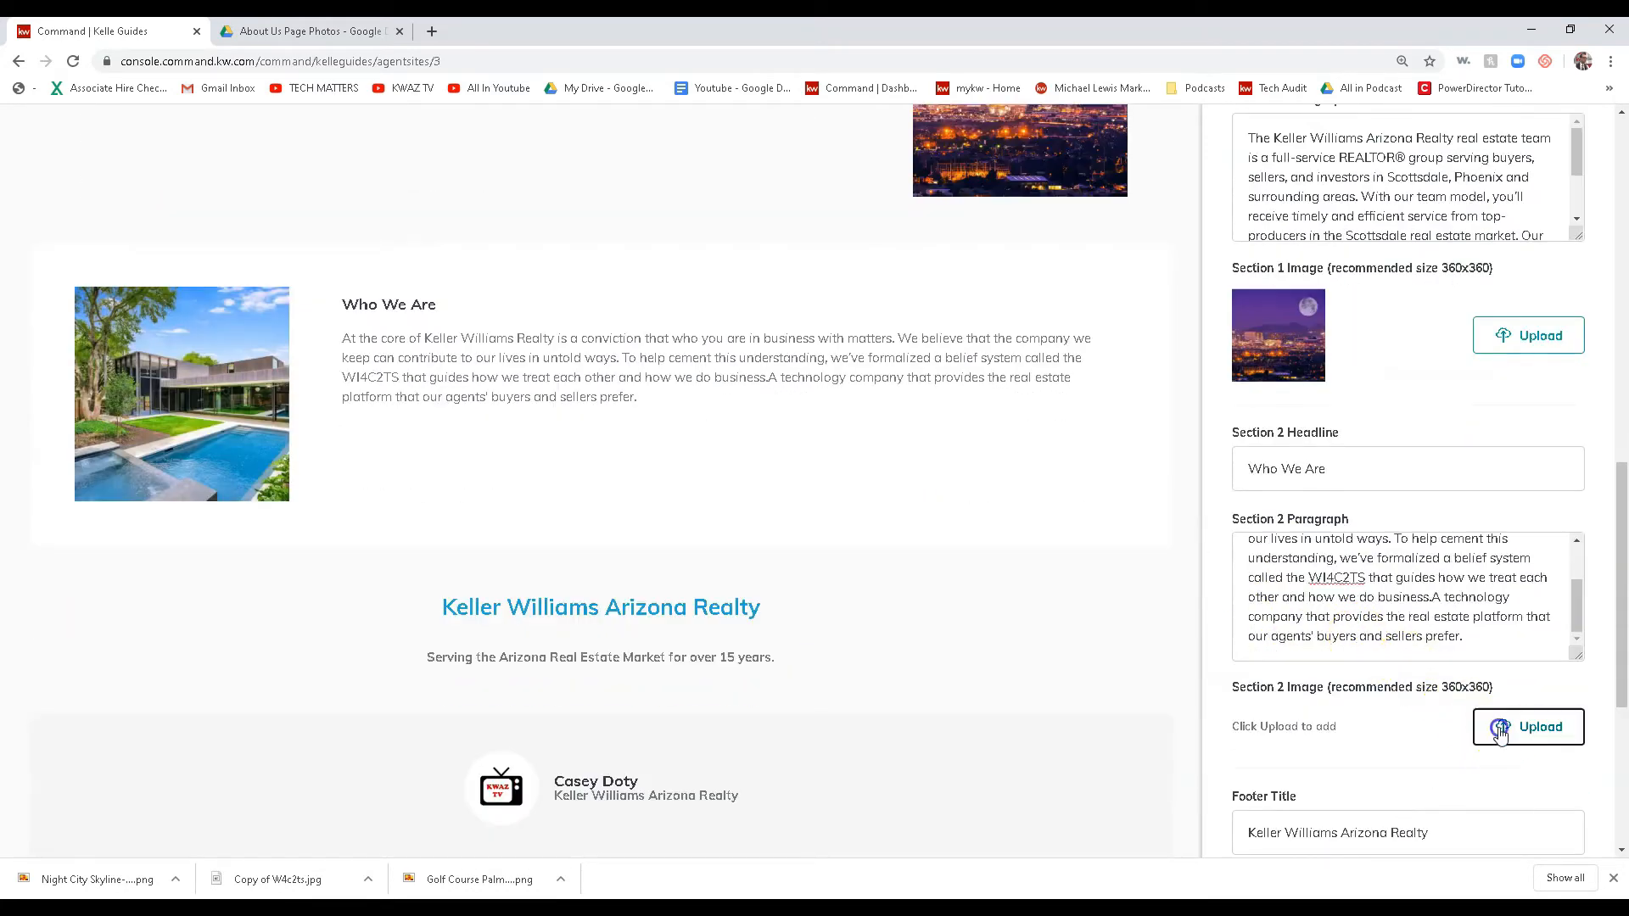
{"action": "left_click", "coordinate": [807, 473]}
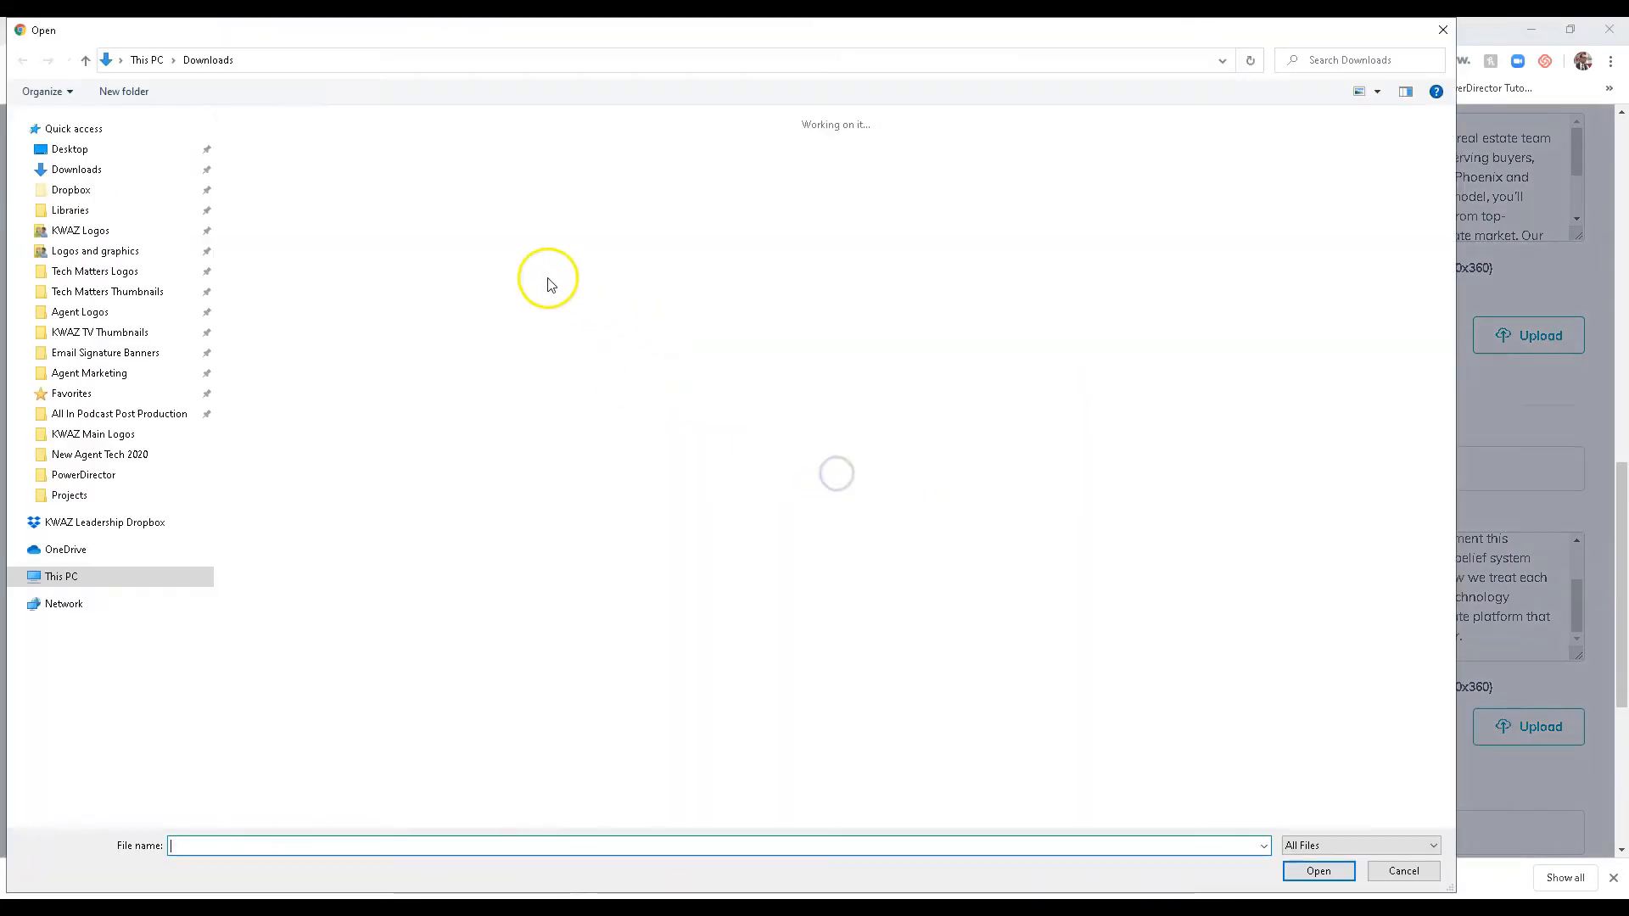
{"action": "double_click", "coordinate": [278, 177]}
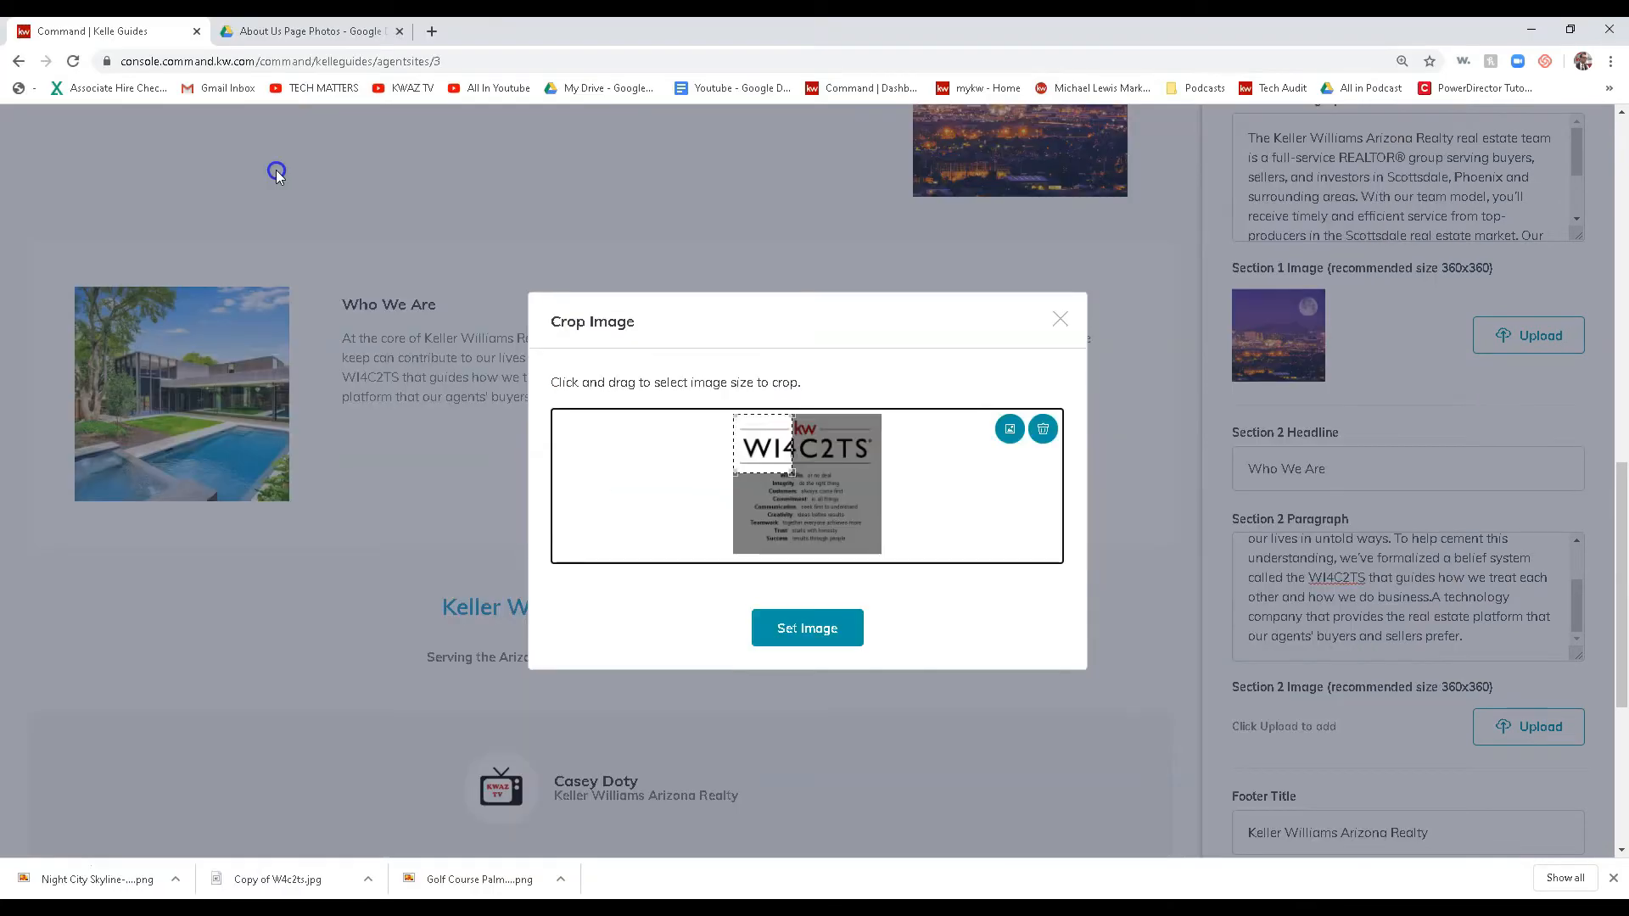
{"action": "left_click_drag", "start_coordinate": [807, 473], "coordinate": [931, 587]}
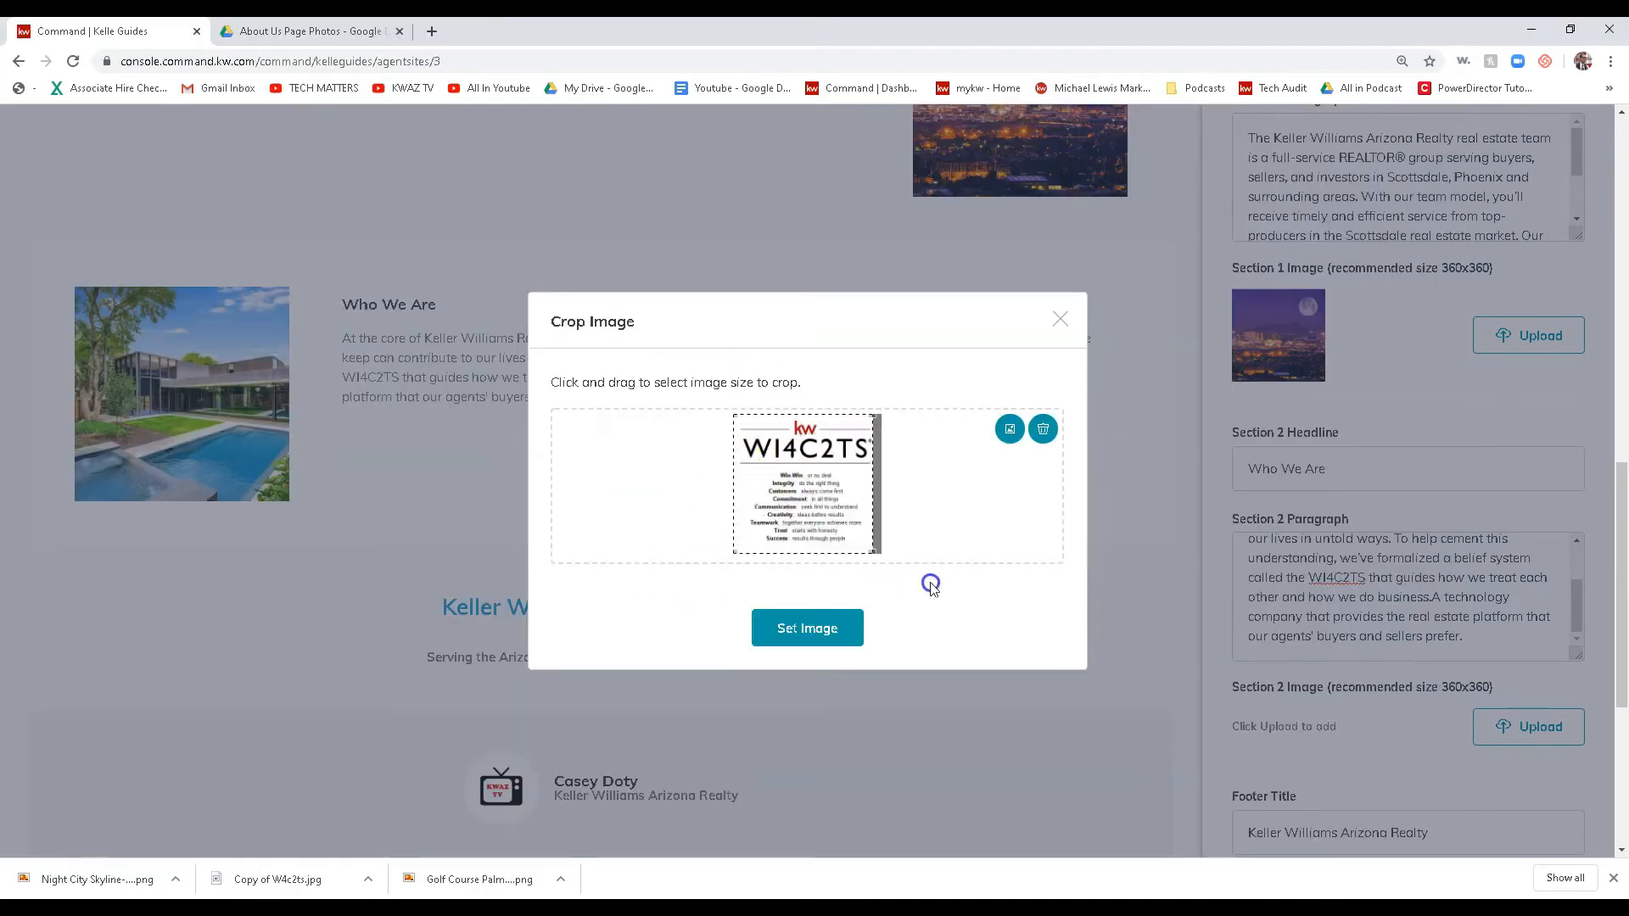
{"action": "left_click_drag", "start_coordinate": [839, 532], "coordinate": [821, 520]}
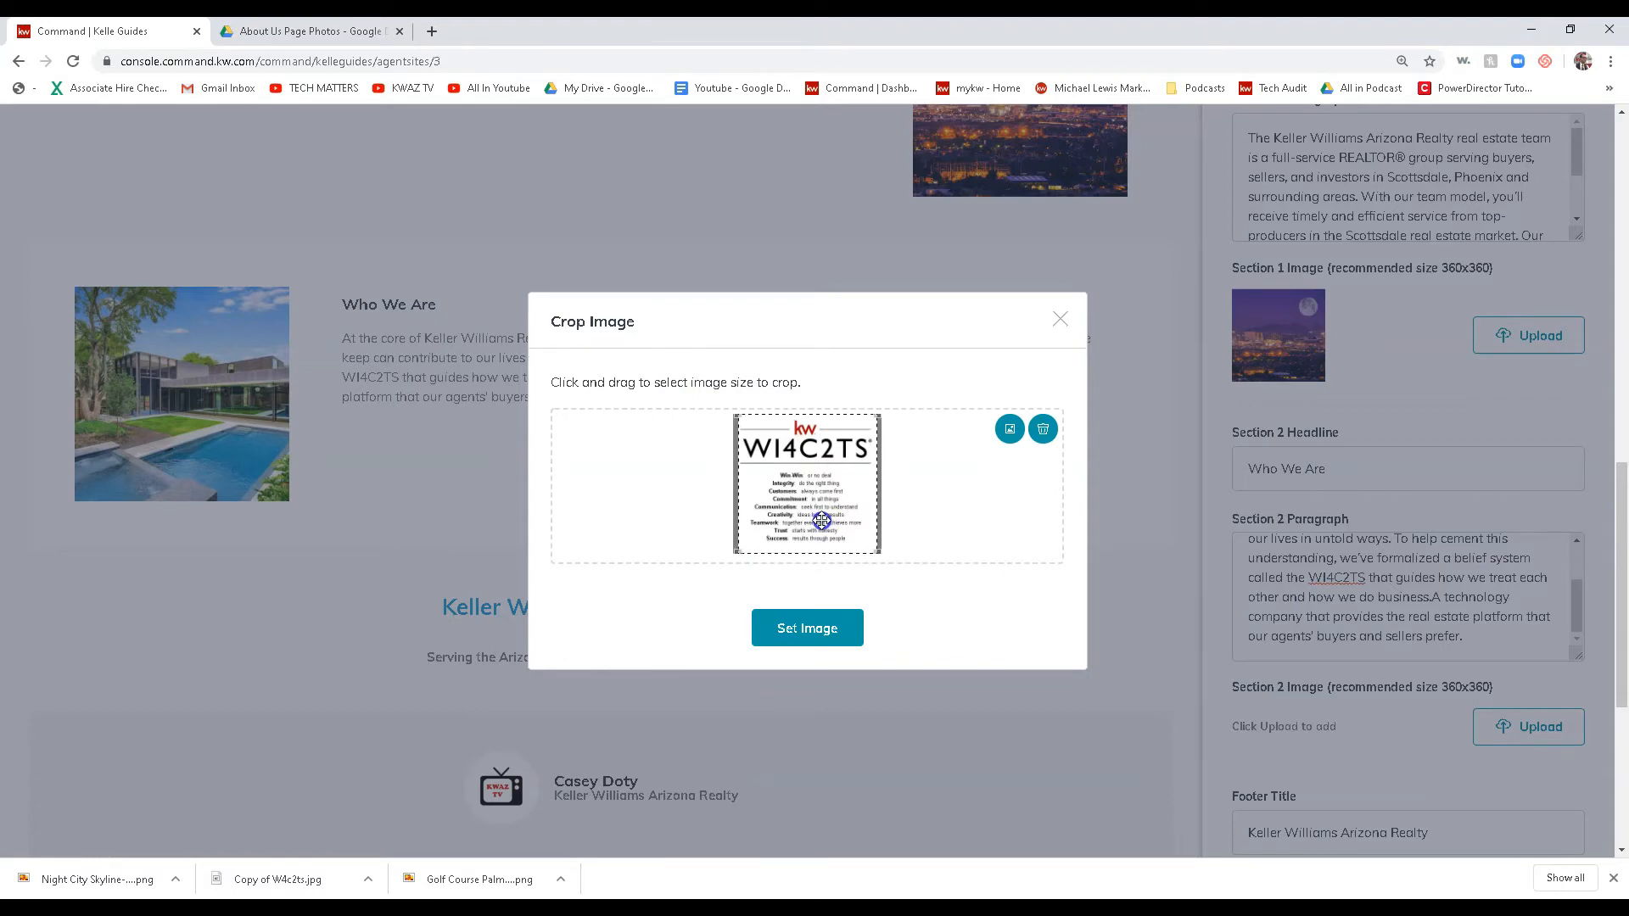
{"action": "left_click", "coordinate": [827, 624]}
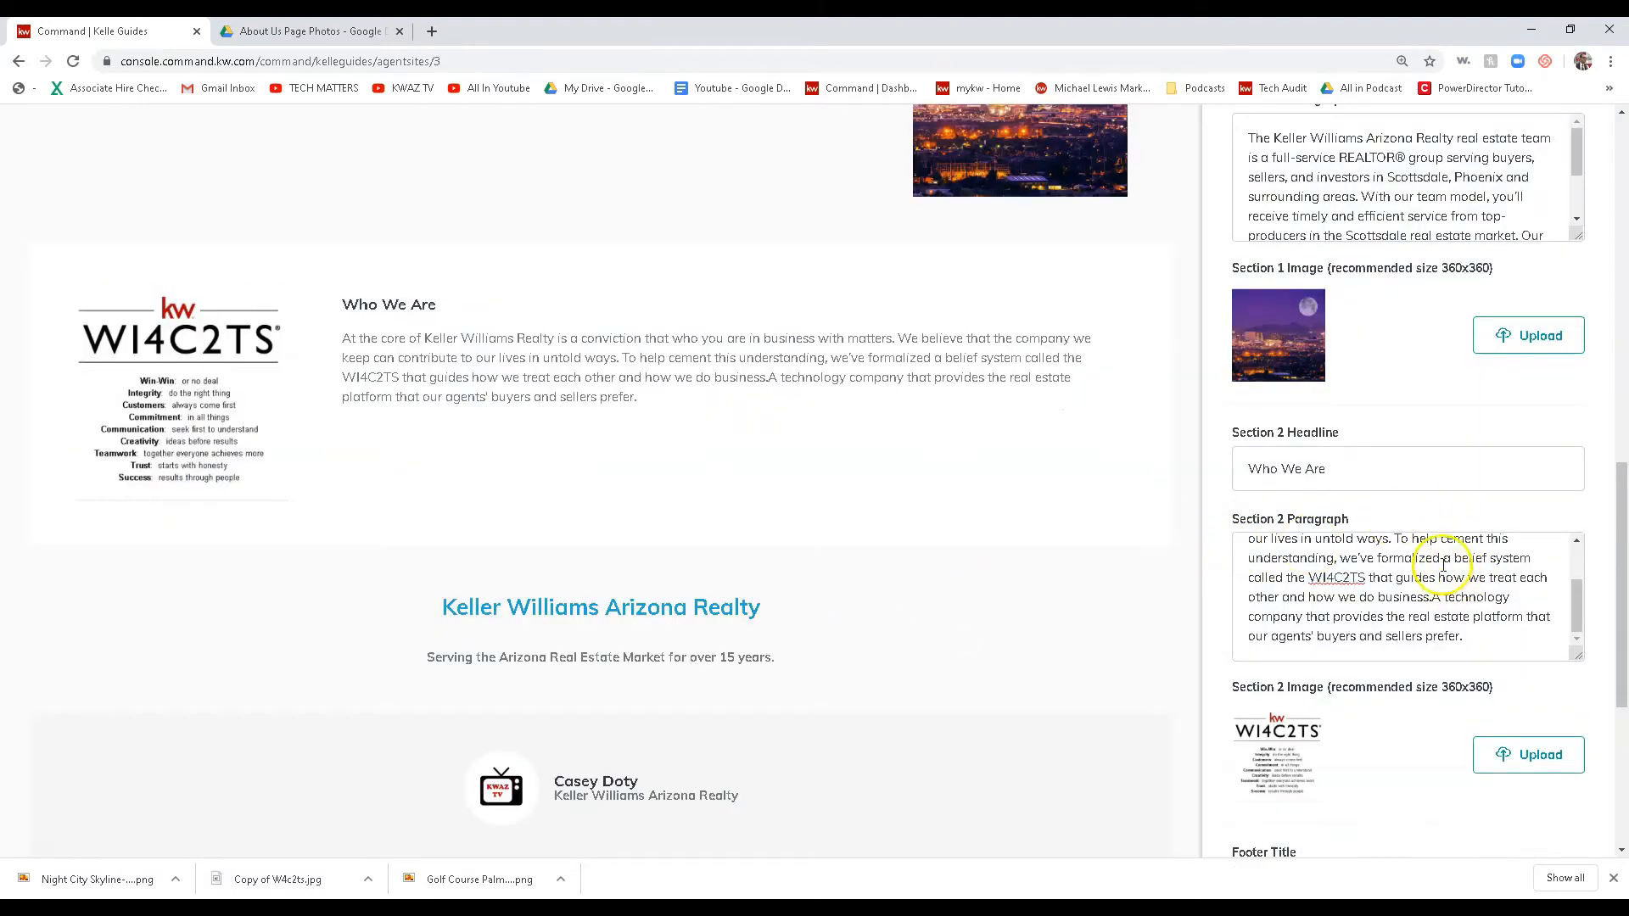
{"action": "scroll", "coordinate": [1371, 557], "scroll_direction": "down", "scroll_amount": 5}
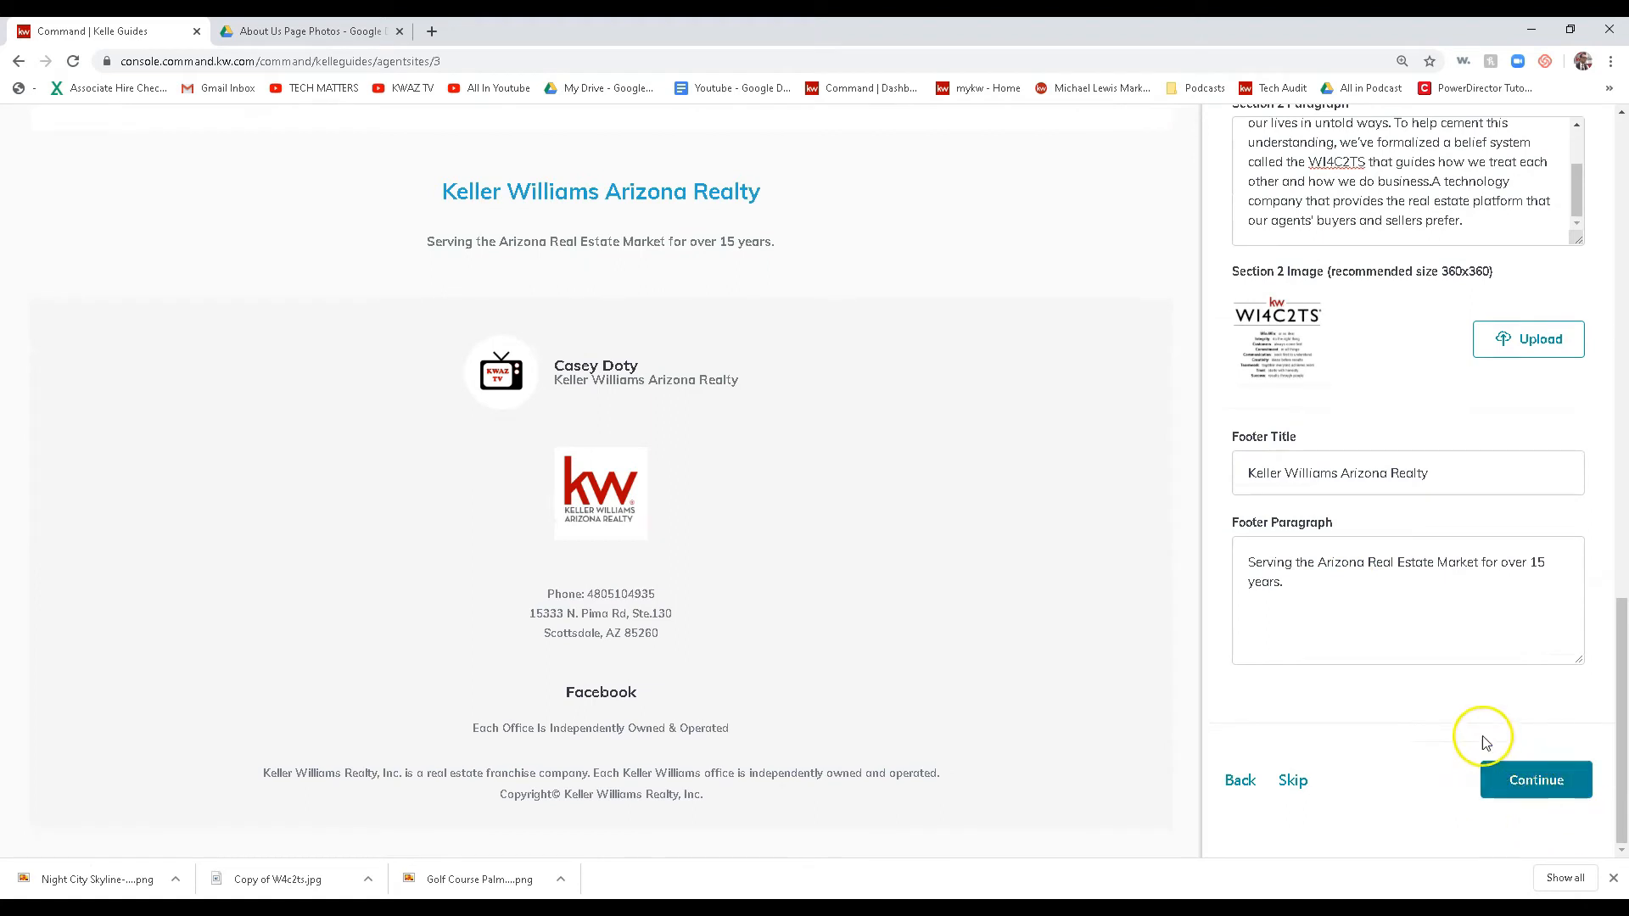
- Continue to the About Me page and set its SEO page title to 'About' plus the agent's first name
{"action": "left_click", "coordinate": [1540, 807]}
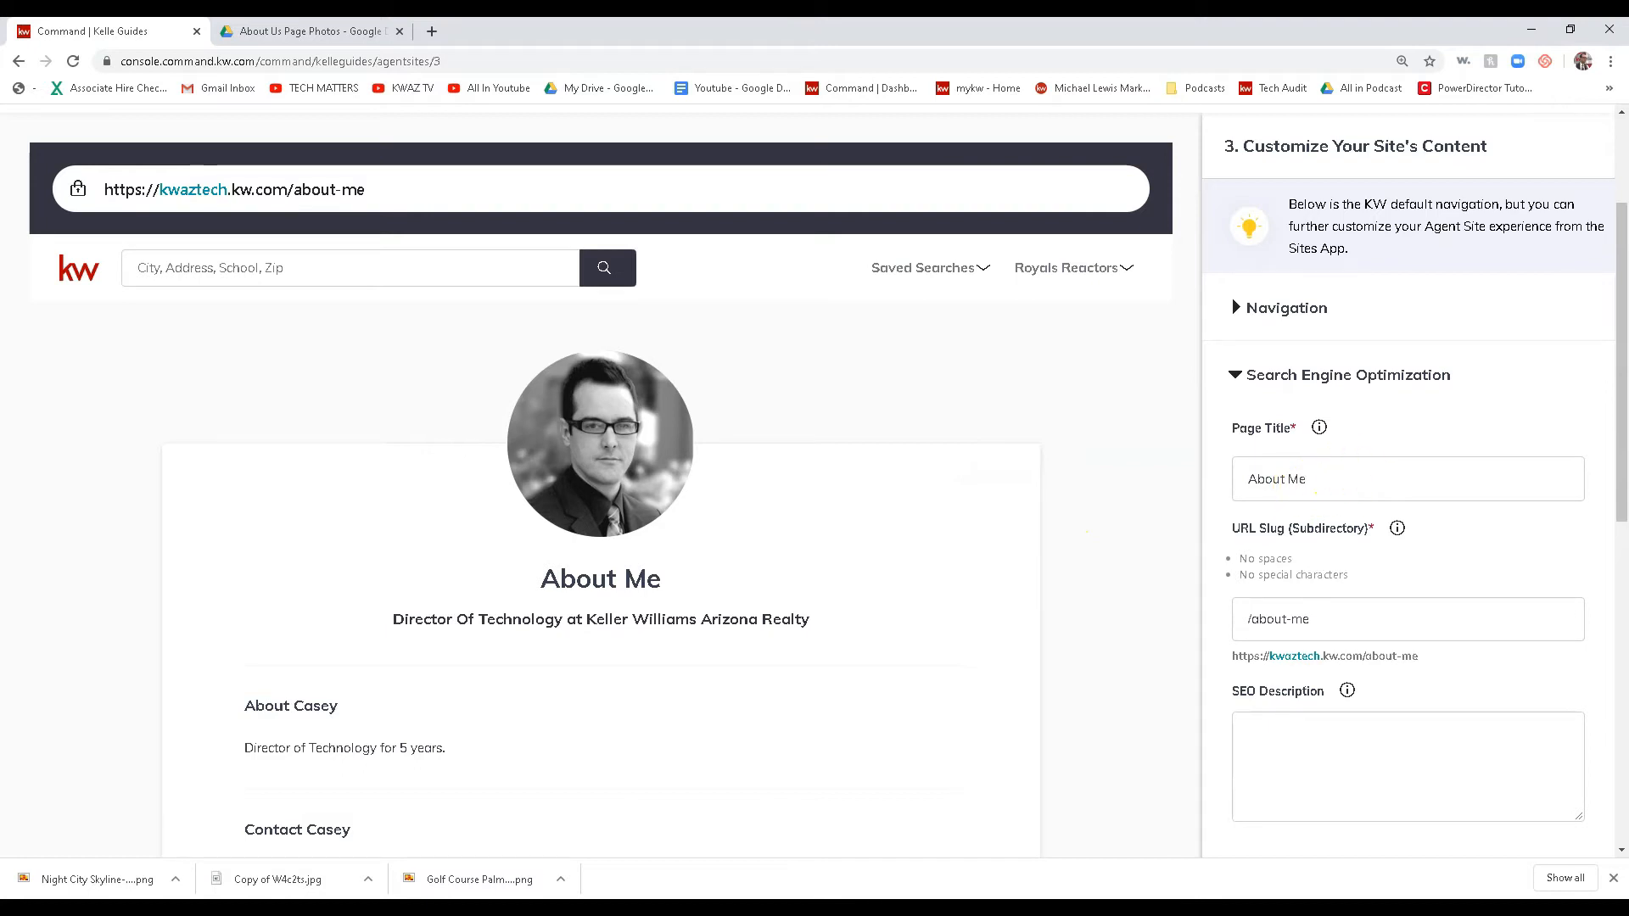
{"action": "left_click_drag", "start_coordinate": [1628, 265], "coordinate": [822, 57]}
{"action": "scroll", "coordinate": [687, 512], "scroll_direction": "down", "scroll_amount": 3}
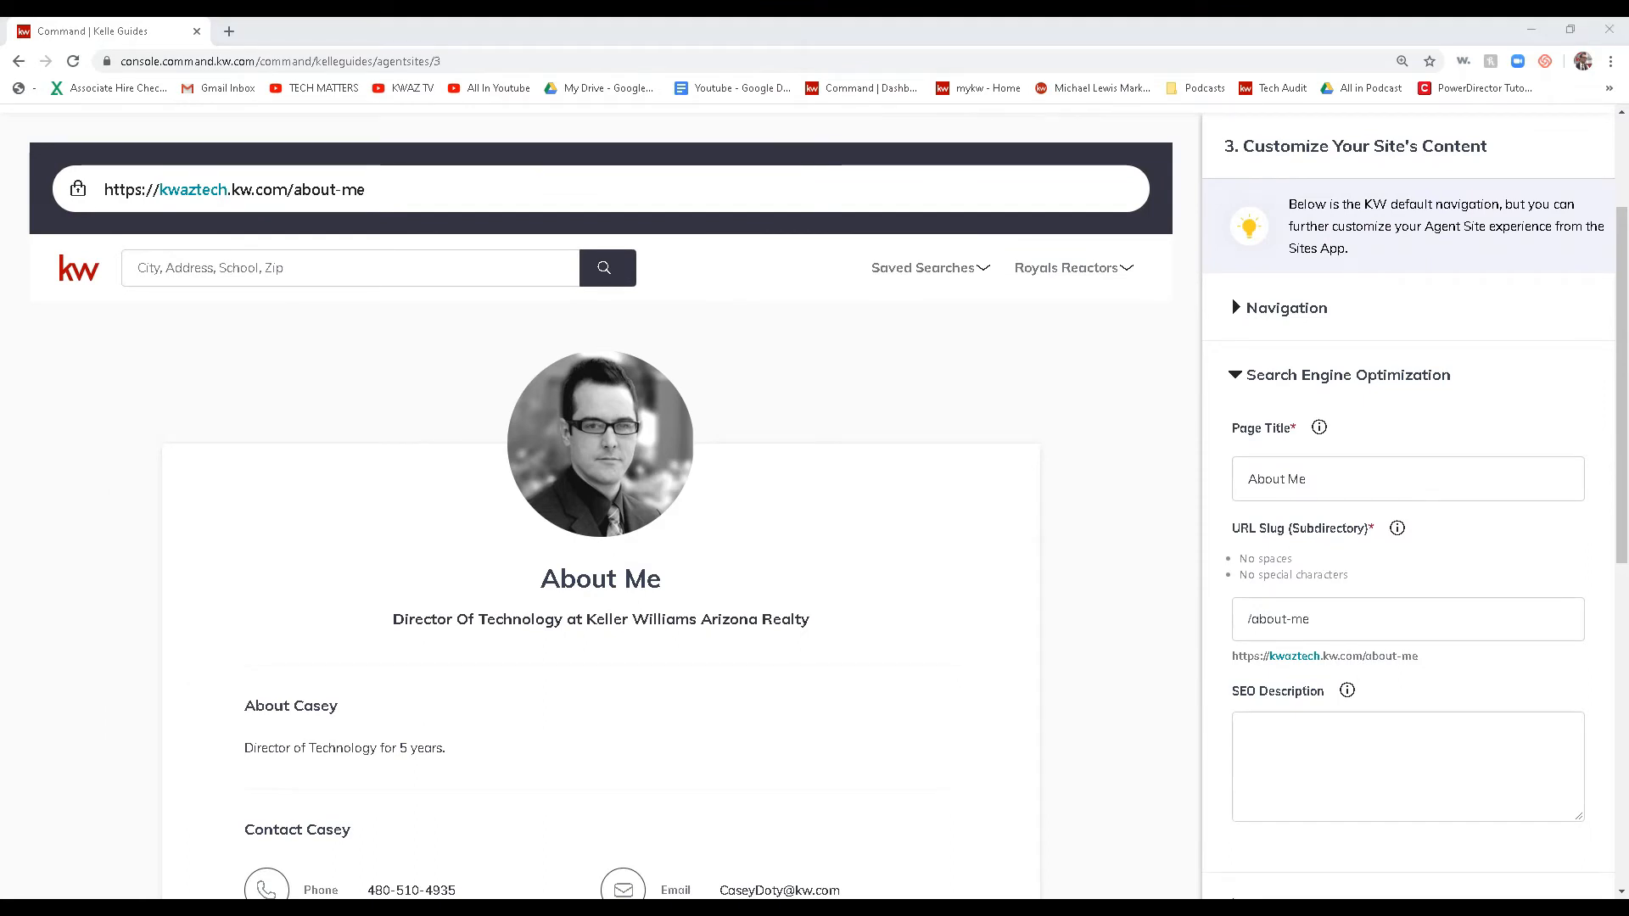
{"action": "left_click", "coordinate": [1392, 475]}
{"action": "key", "text": "ctrl+a"}
{"action": "type", "text": "About Casey"}
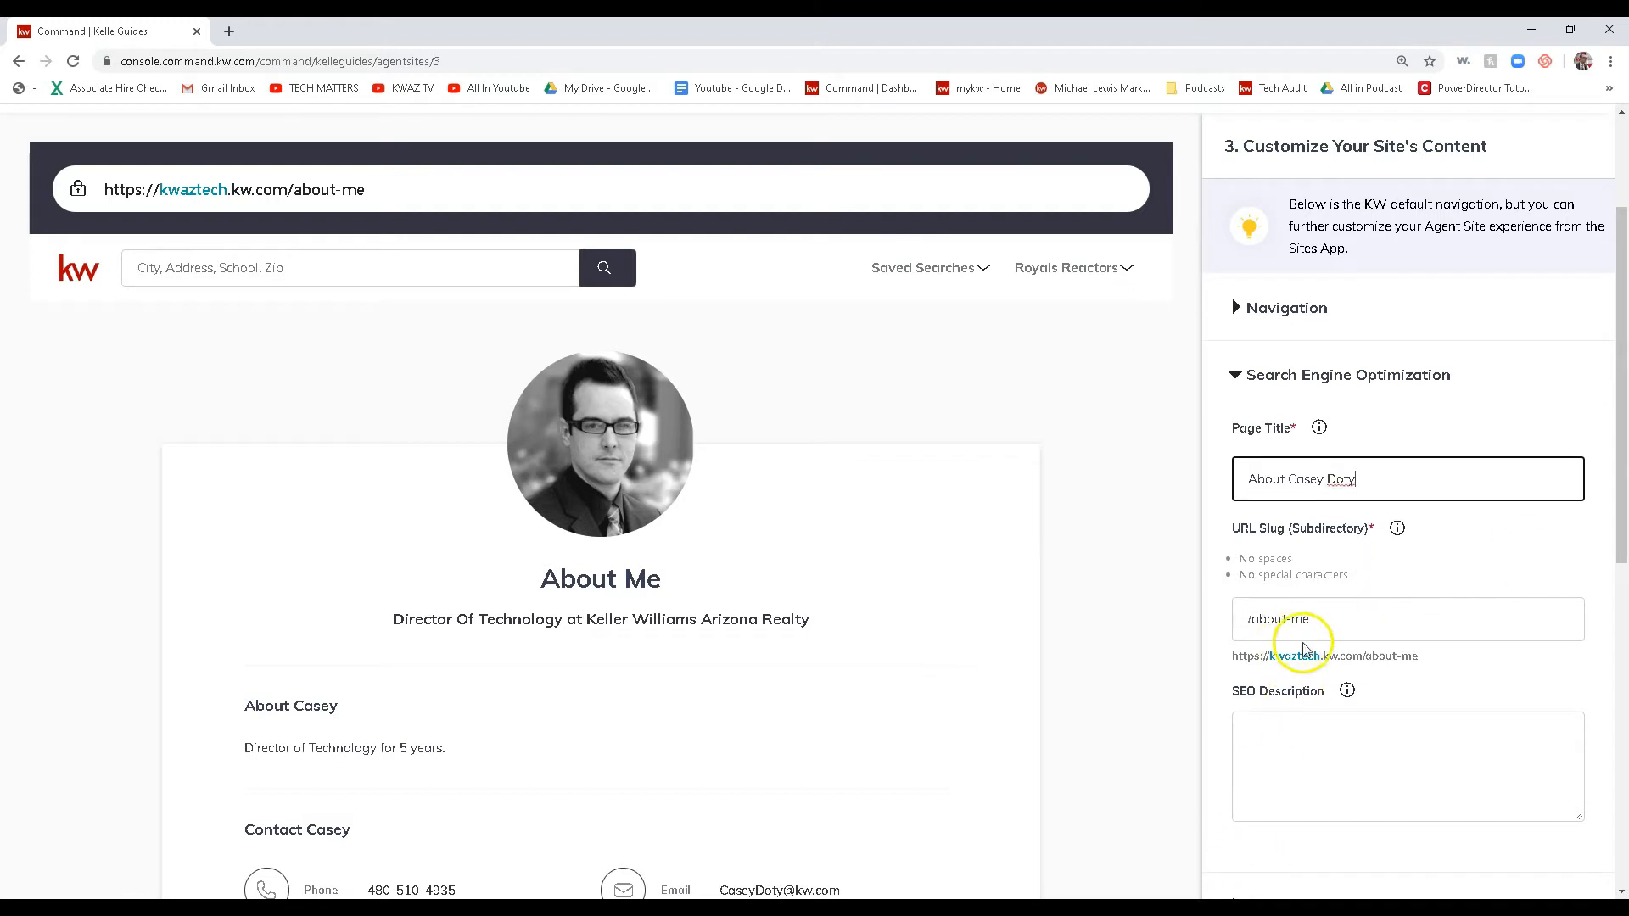
- Enter the agent's full name followed by 'Realtor' as the SEO description
{"action": "left_click", "coordinate": [1292, 749]}
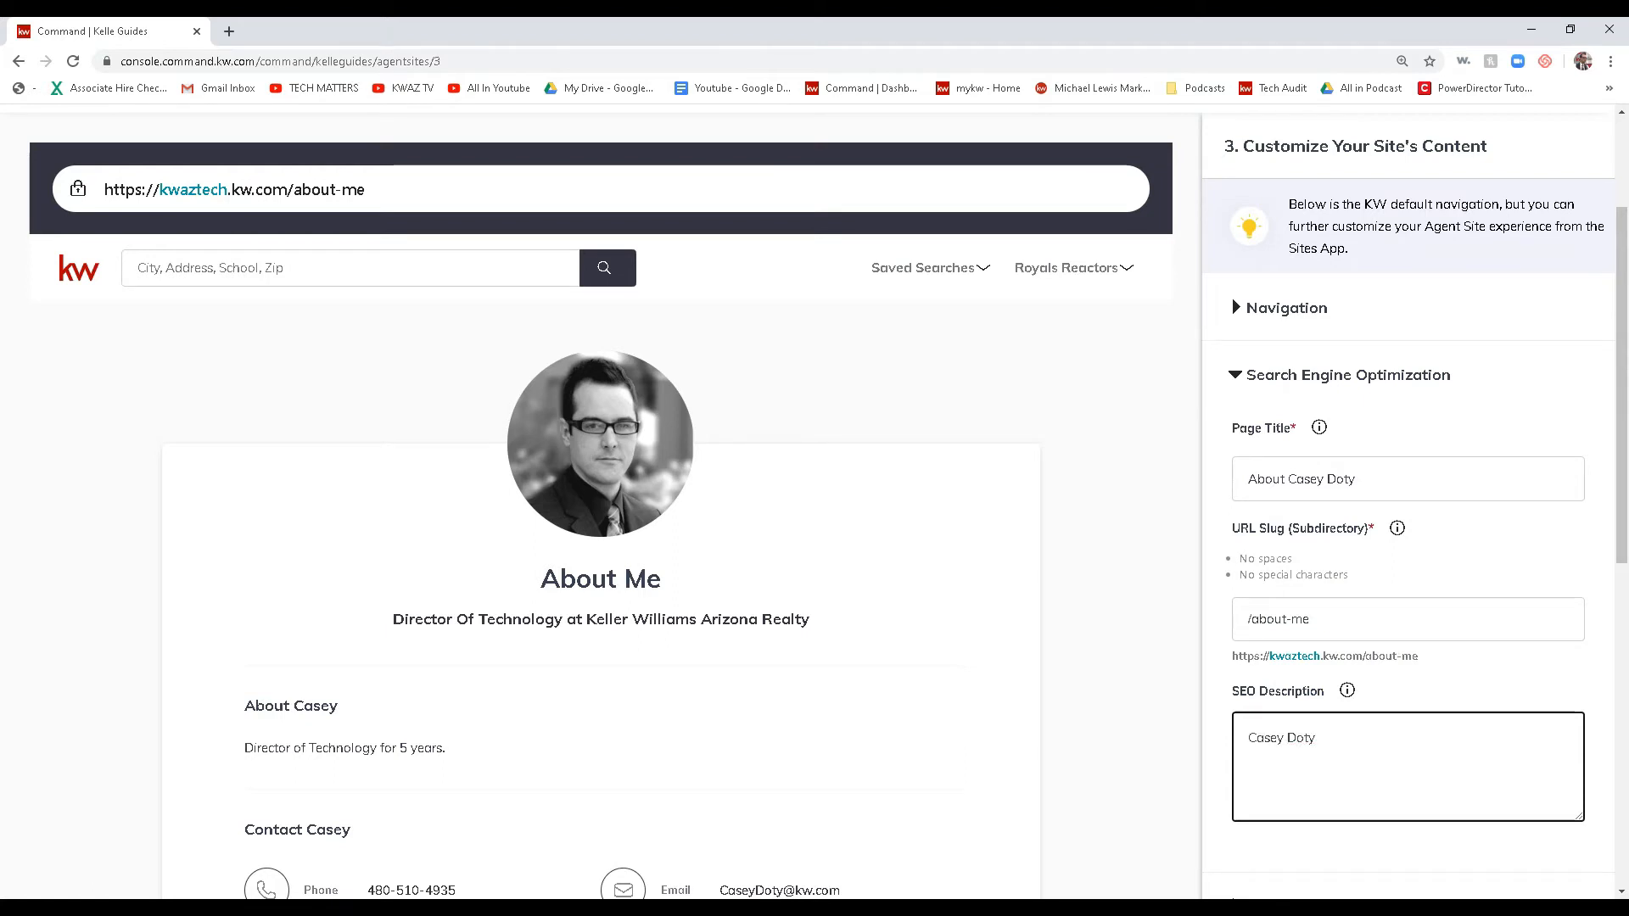
{"action": "type", "text": "Casey Doty, Realtor at Keller Williams Arizona Realty."}
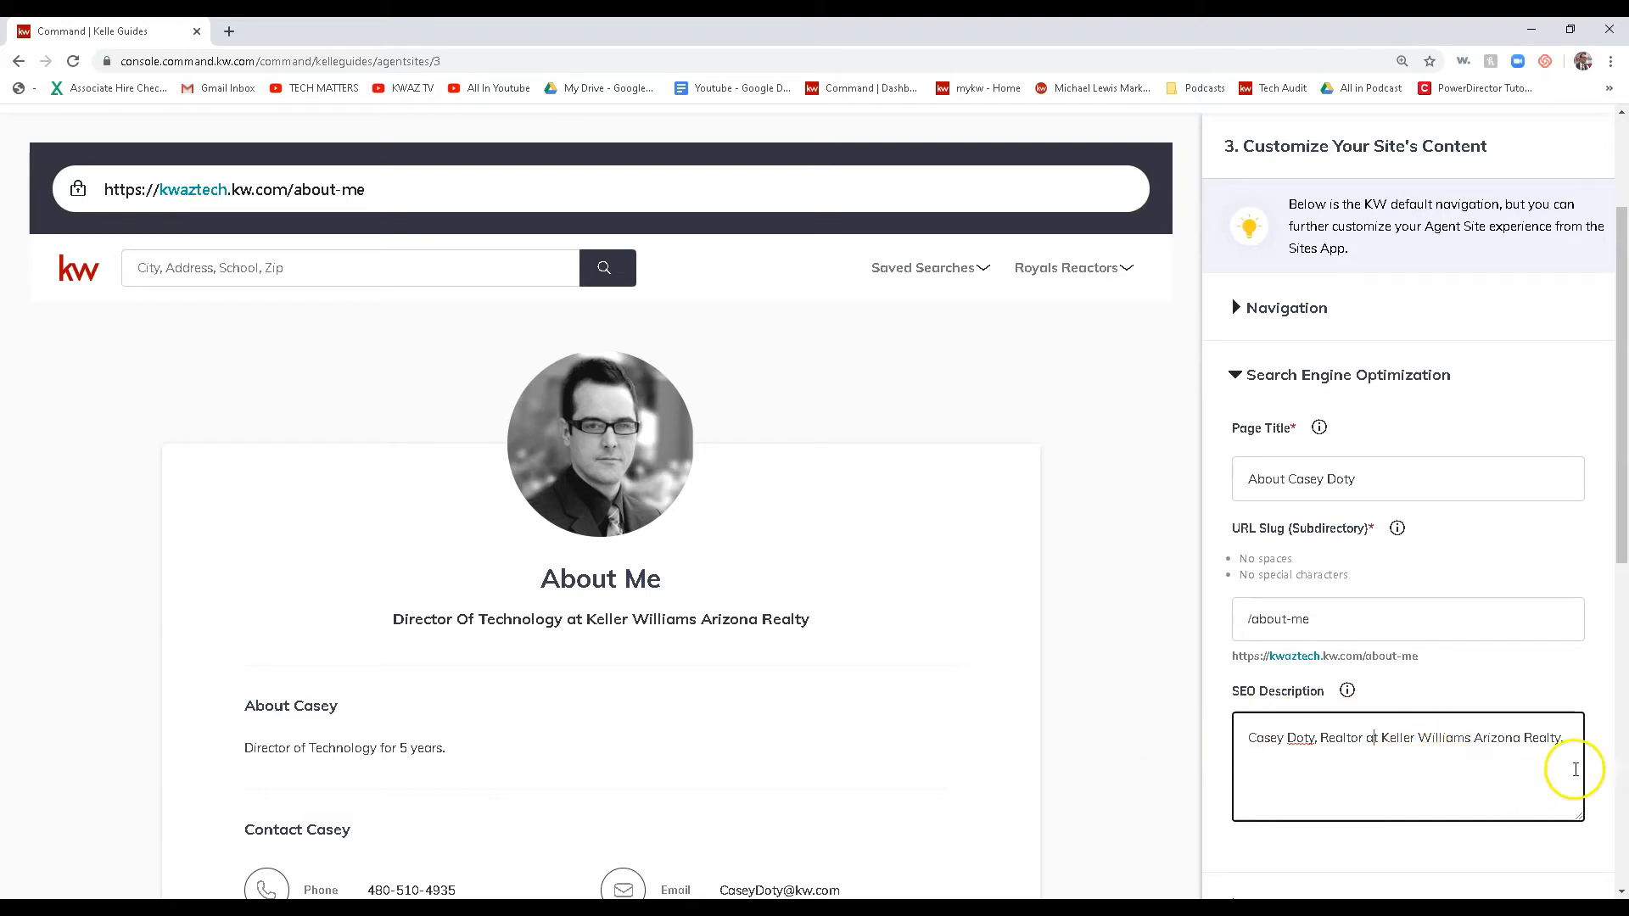
{"action": "scroll", "coordinate": [1304, 681], "scroll_direction": "down", "scroll_amount": 2}
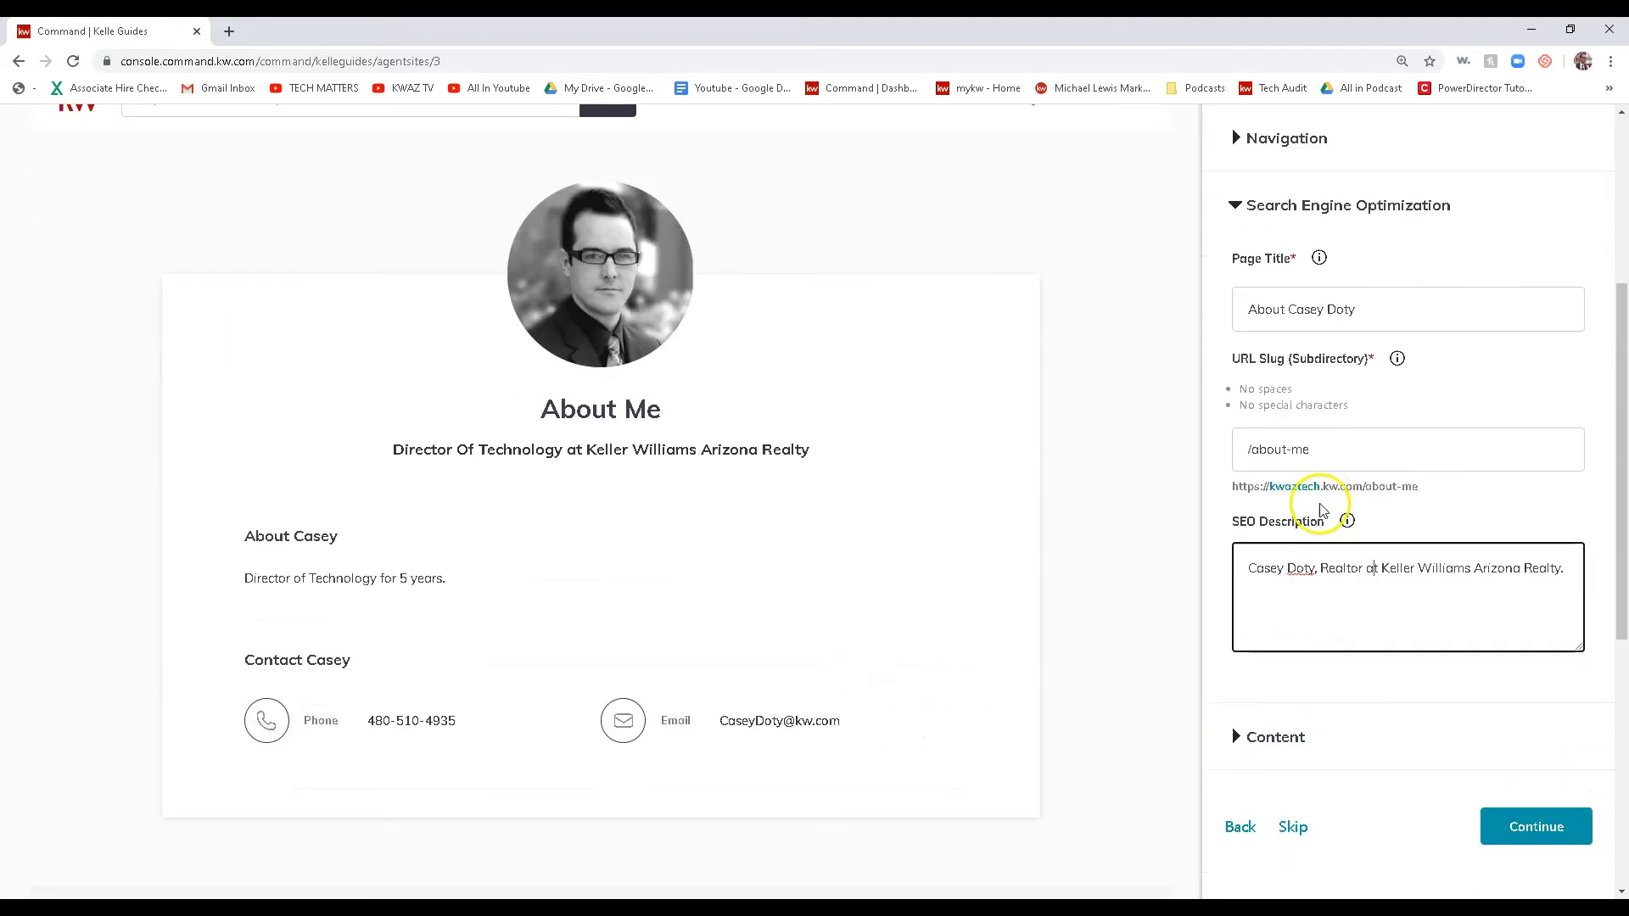
{"action": "left_click", "coordinate": [1277, 736]}
- Change the page heading title from 'About Me' to 'About' plus the agent's first name, removing the extra space
{"action": "left_click", "coordinate": [1385, 512]}
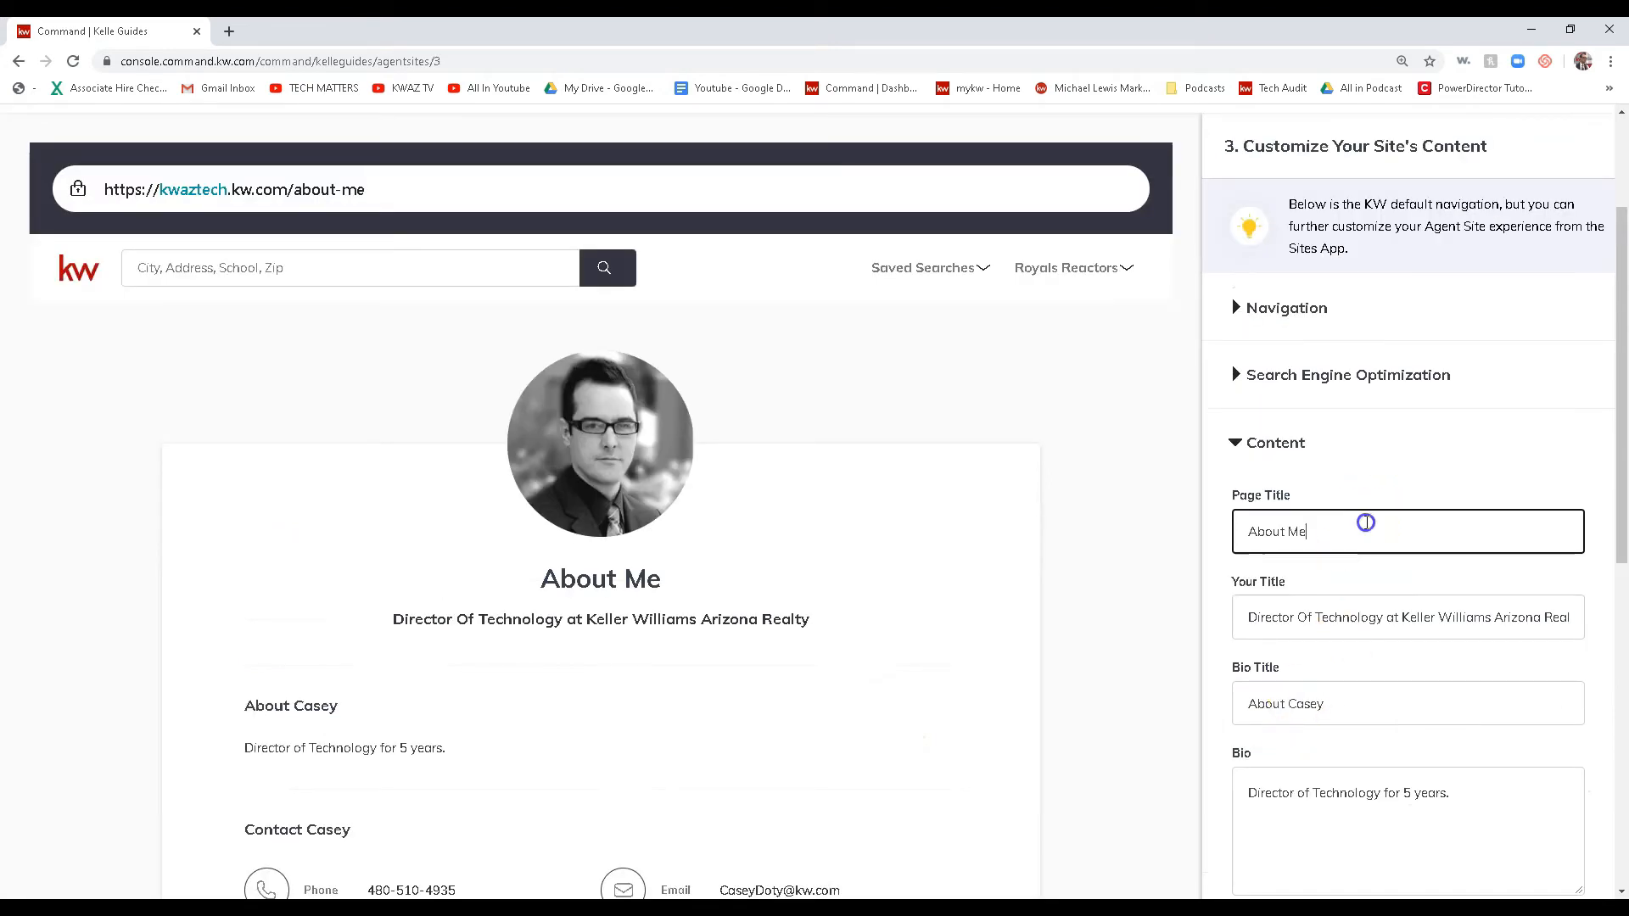
{"action": "key", "text": "BackSpace"}
{"action": "key", "text": "BackSpace"}
{"action": "type", "text": "Casde"}
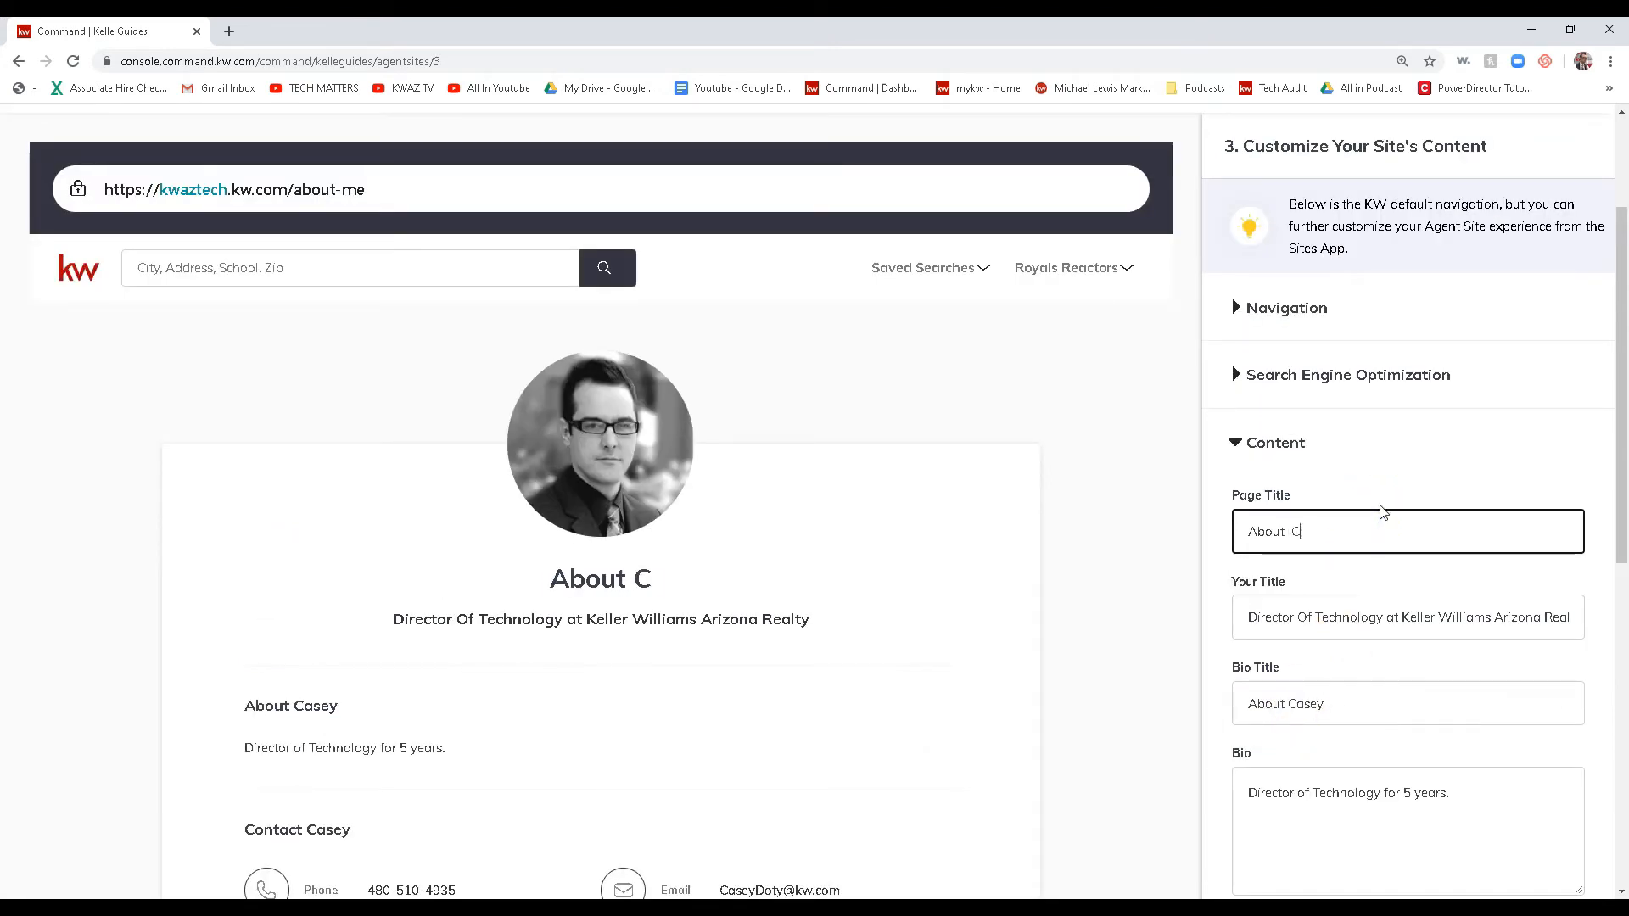
{"action": "key", "text": "BackSpace"}
{"action": "key", "text": "BackSpace"}
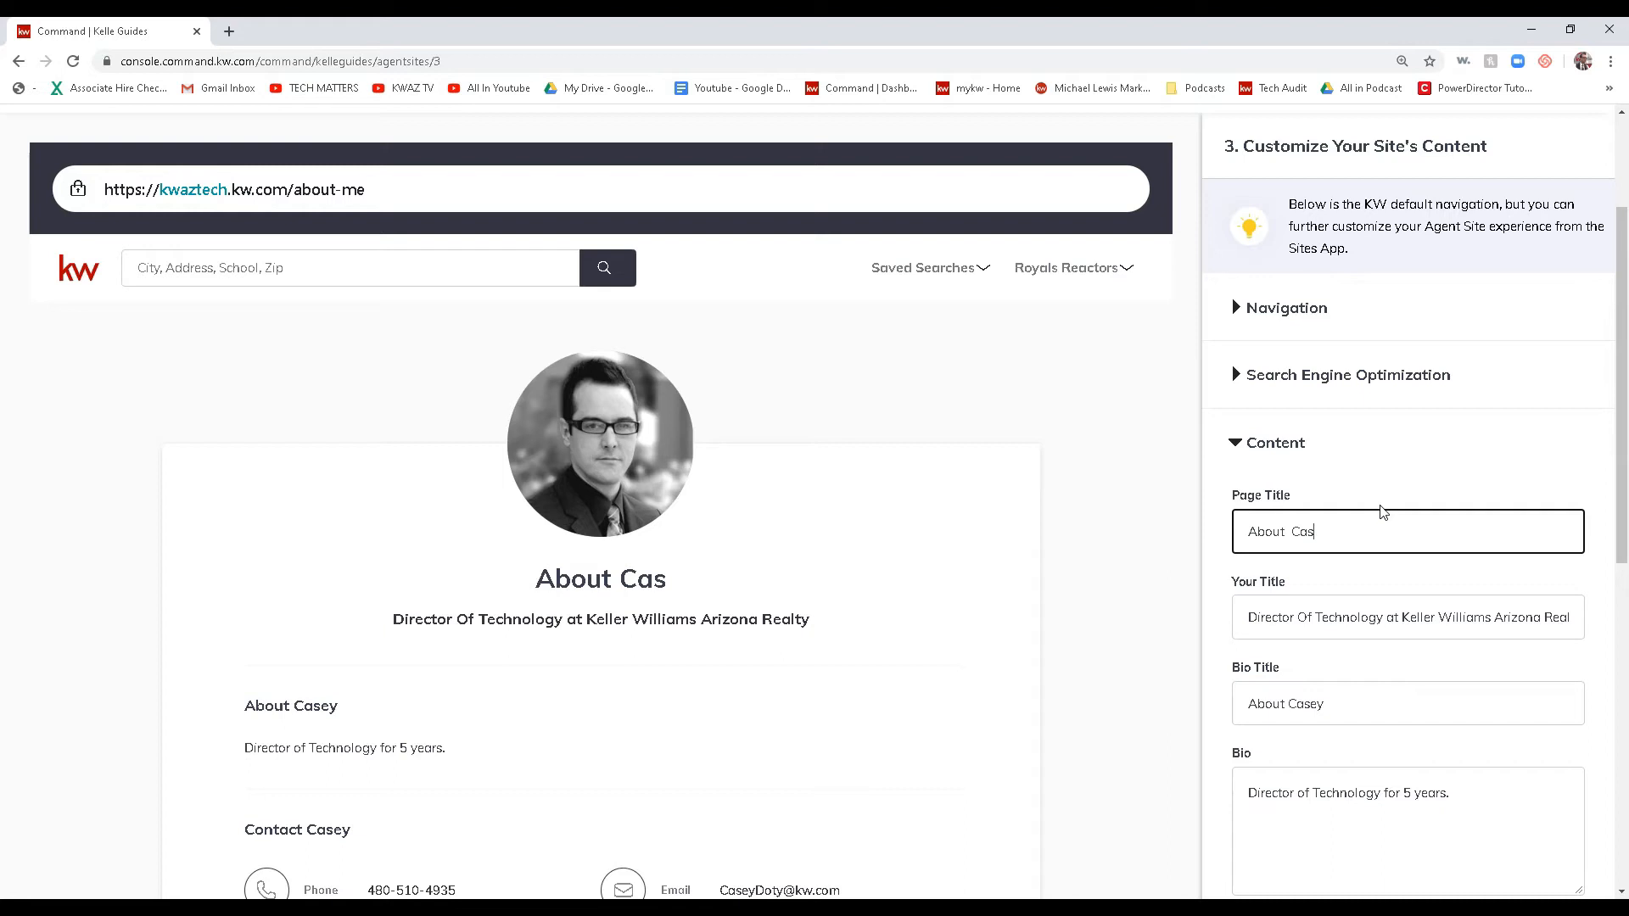
{"action": "type", "text": "ey"}
{"action": "left_click", "coordinate": [1302, 541]}
{"action": "key", "text": "BackSpace"}
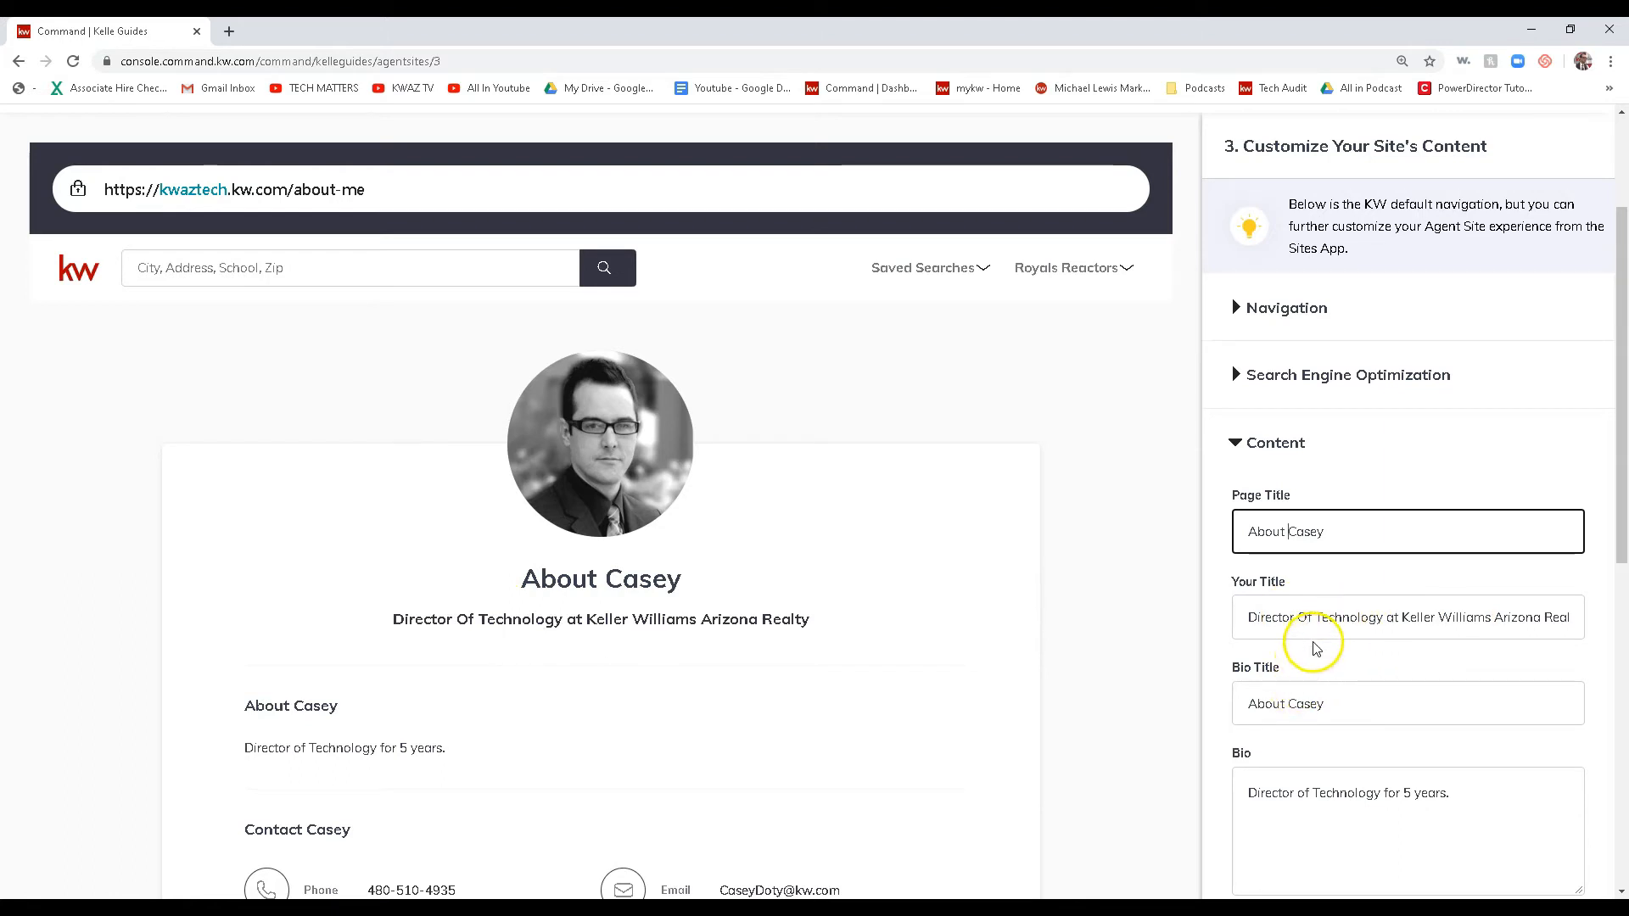
- Replace 'Realtor' with 'Director of Technology' in the SEO description, correcting the capitalisation
{"action": "left_click", "coordinate": [1239, 374]}
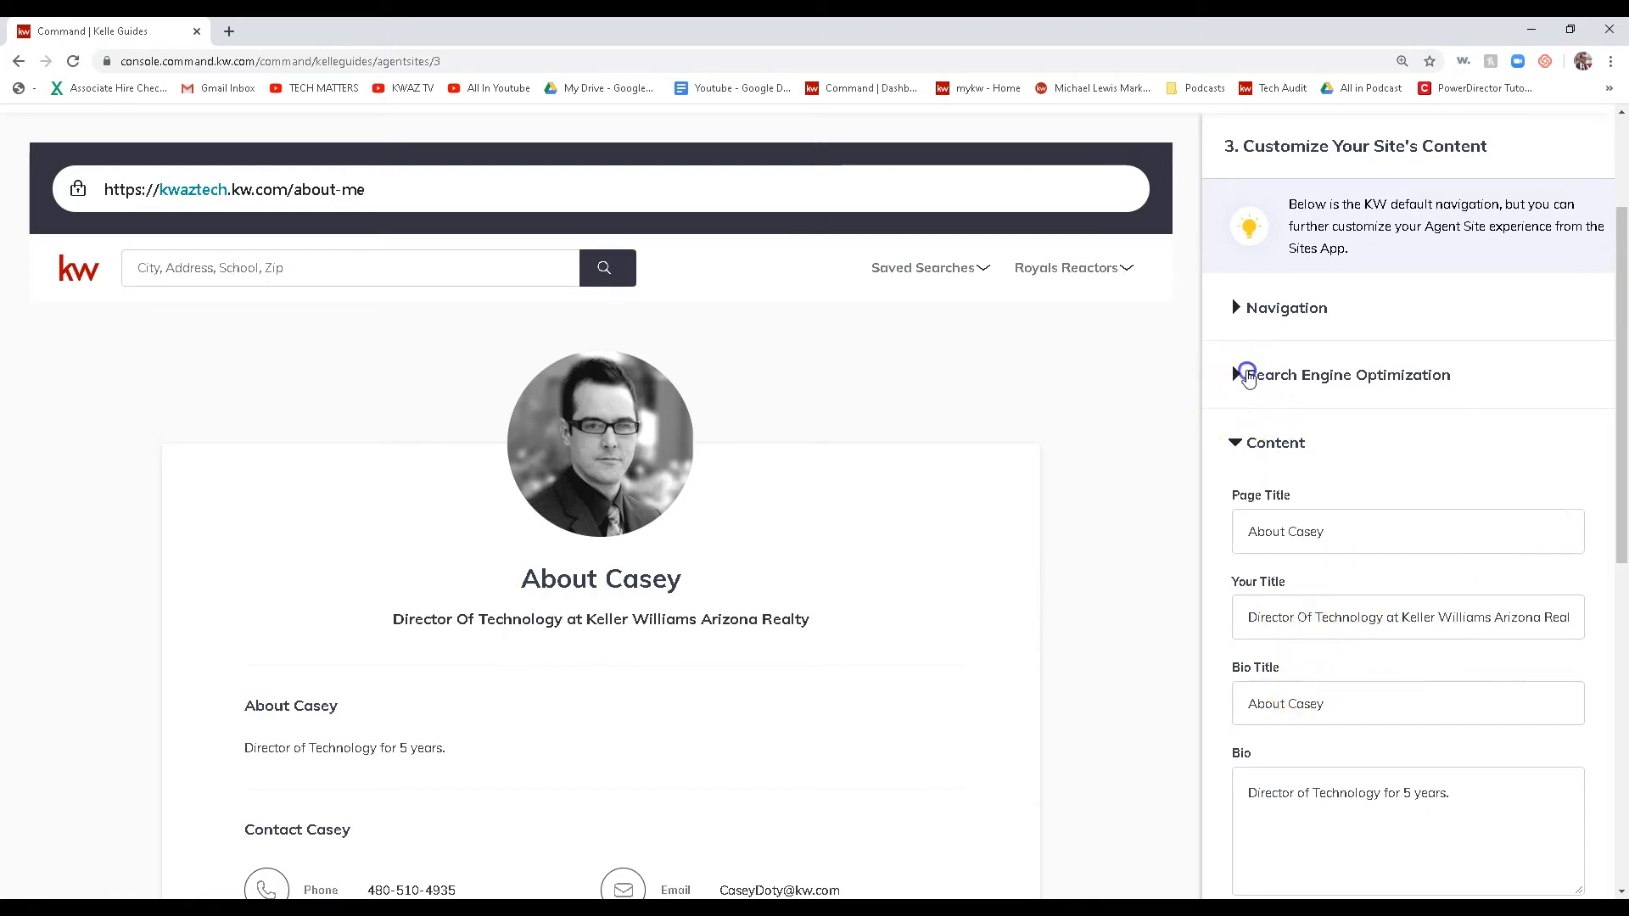
{"action": "double_click", "coordinate": [1351, 738]}
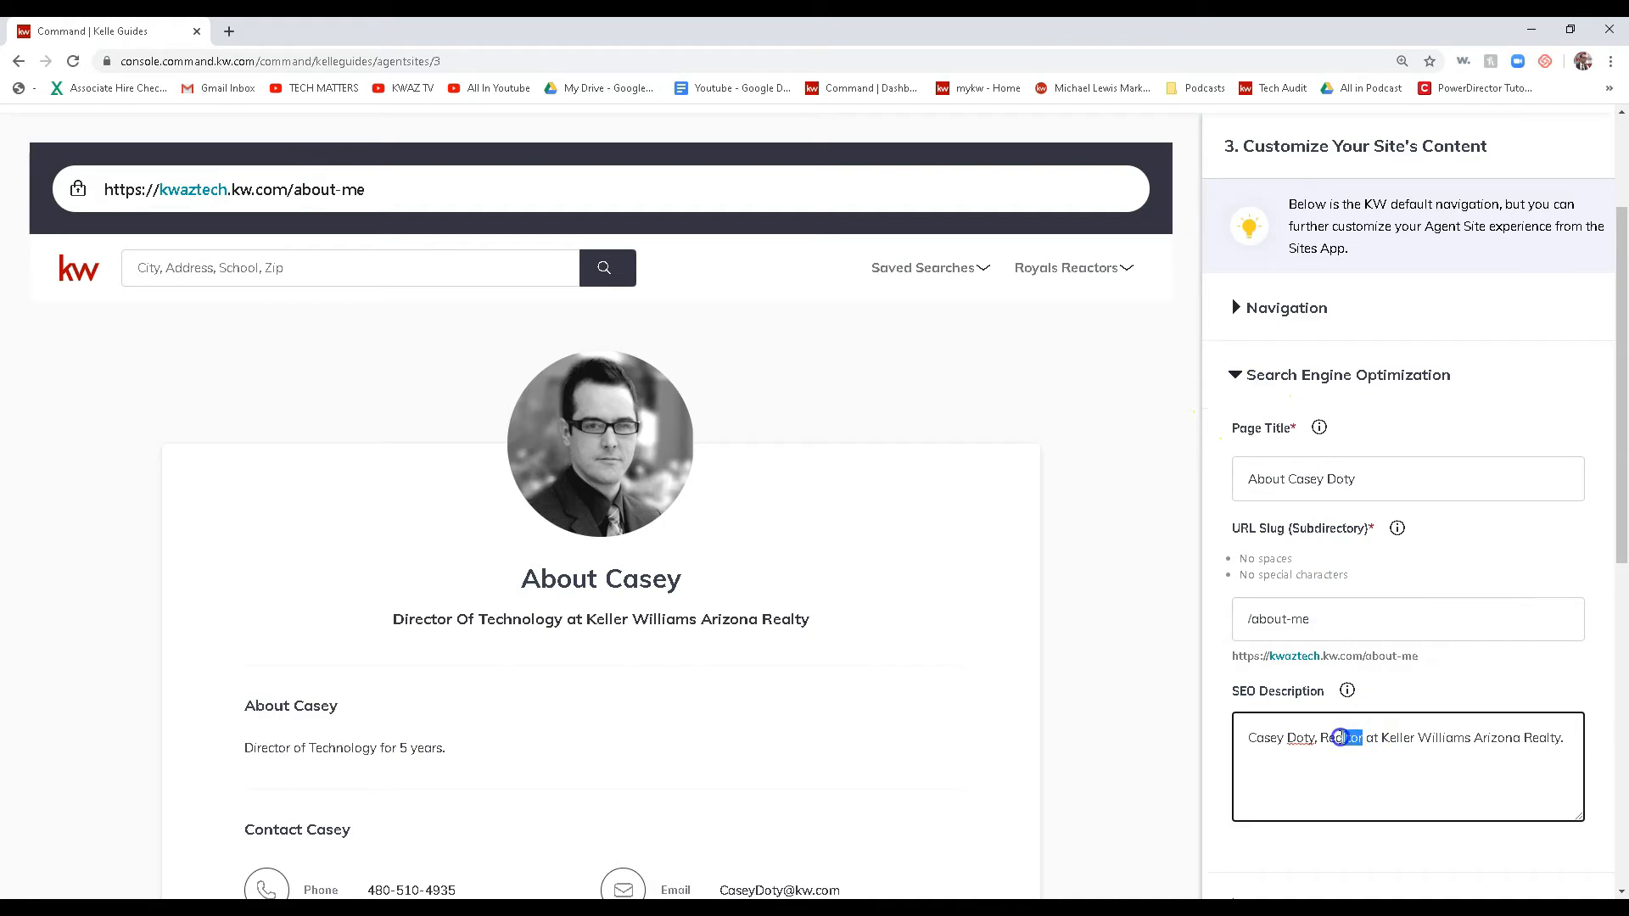
{"action": "type", "text": "Director "}
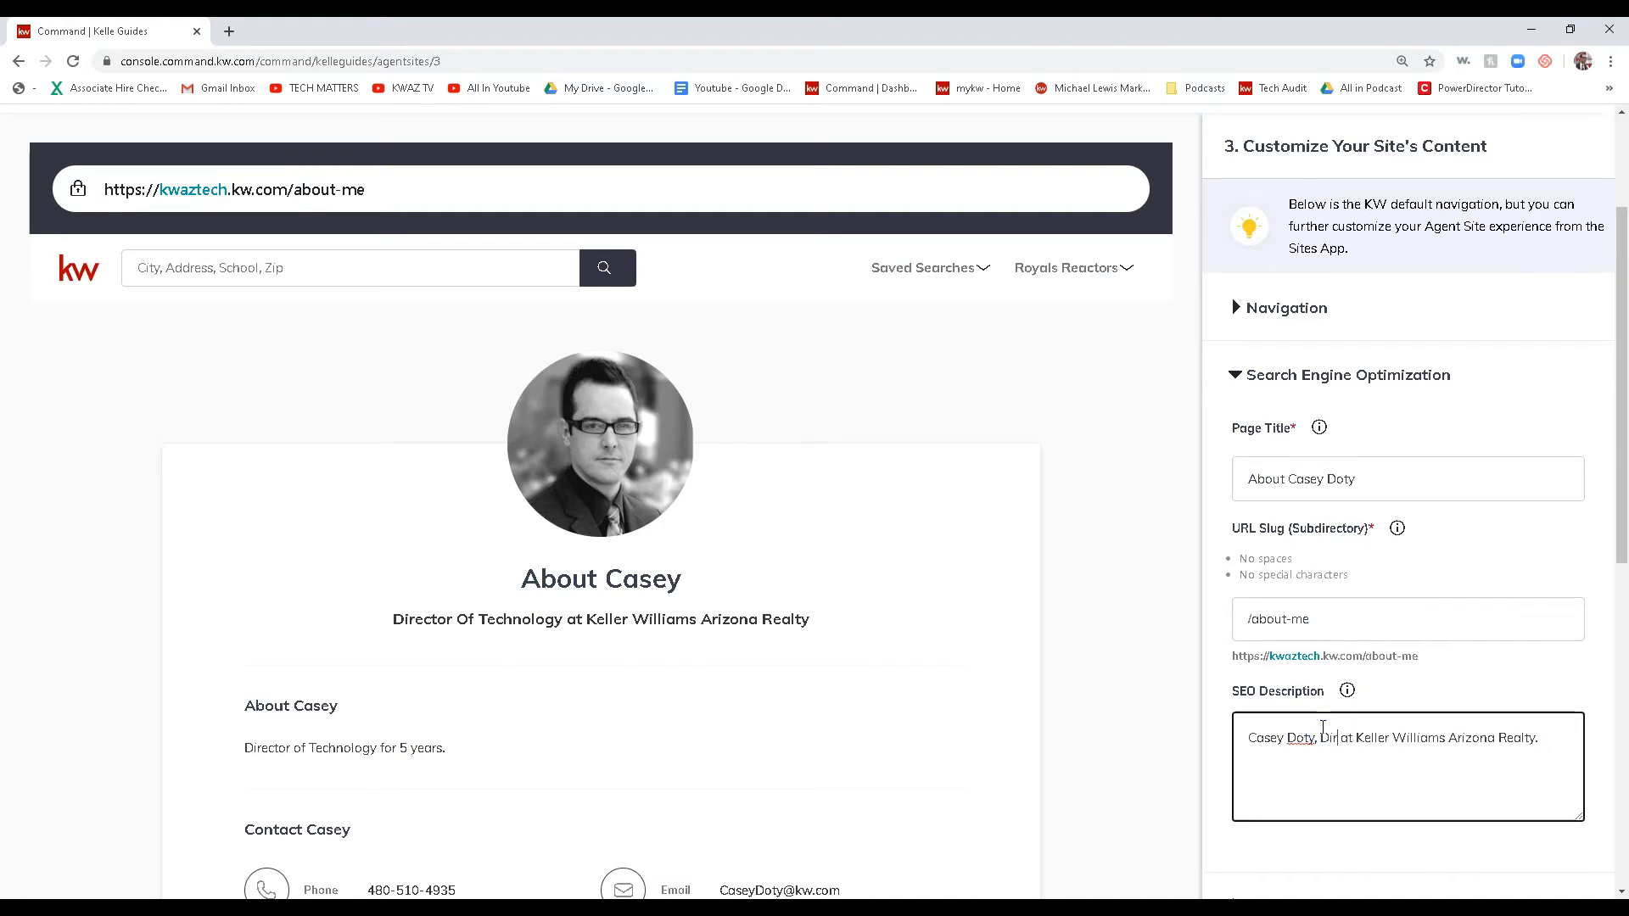
{"action": "type", "text": "of TEchnology"}
{"action": "left_click", "coordinate": [1400, 734]}
{"action": "key", "text": "BackSpace"}
{"action": "type", "text": "e"}
- Review the About Me content fields, then continue to the Contact page settings
{"action": "scroll", "coordinate": [1398, 728], "scroll_direction": "down", "scroll_amount": 3}
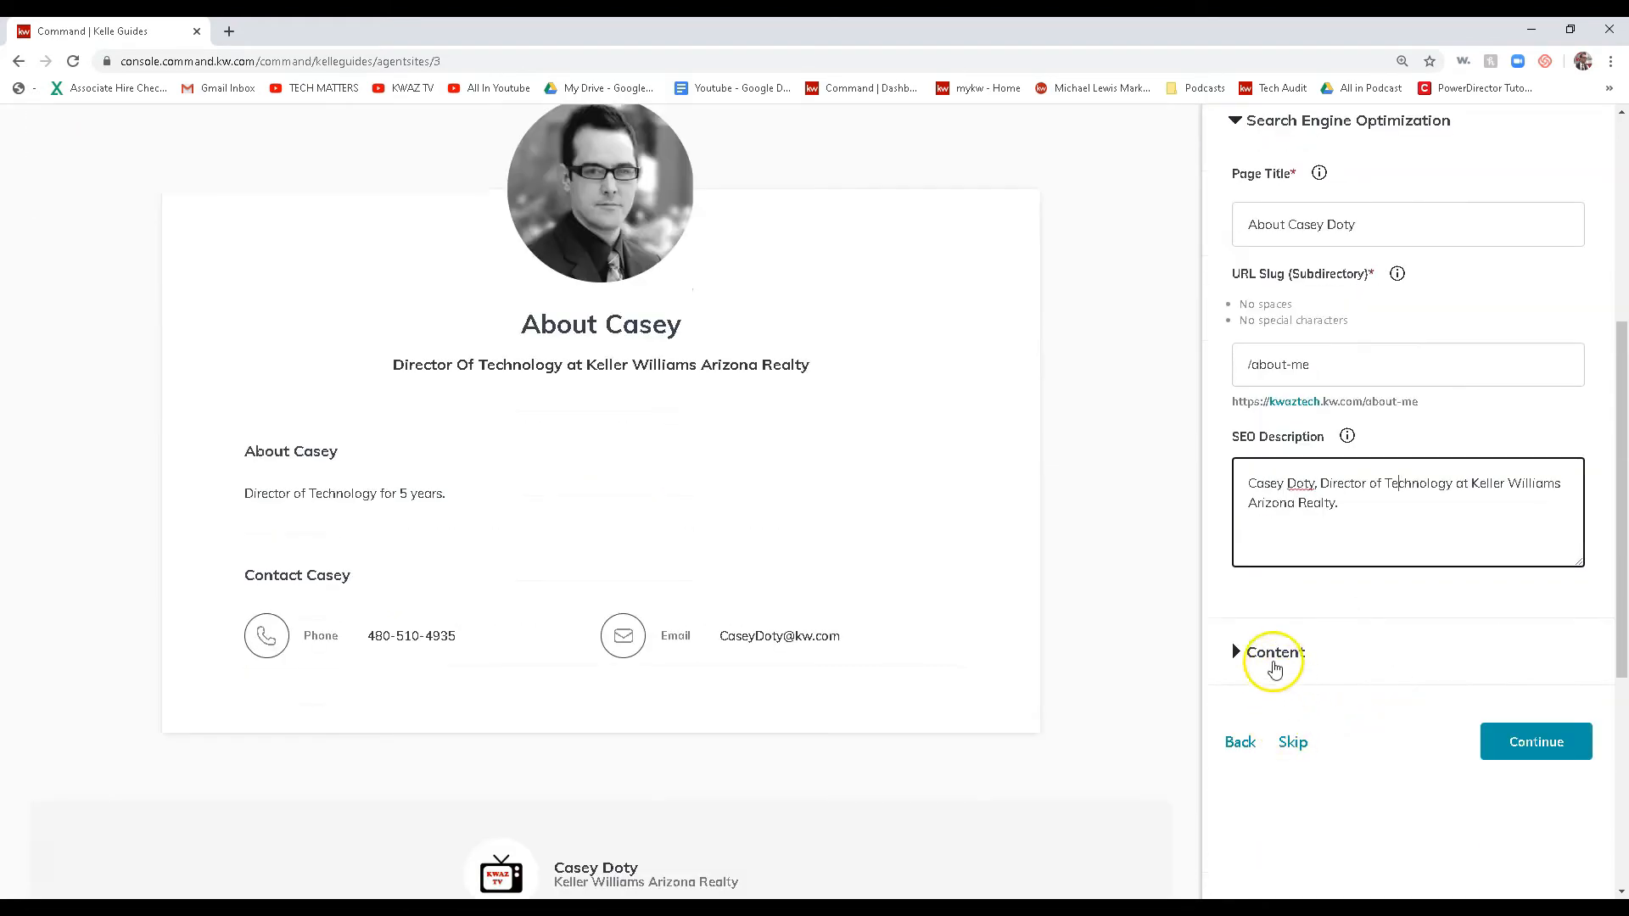
{"action": "left_click", "coordinate": [1269, 655]}
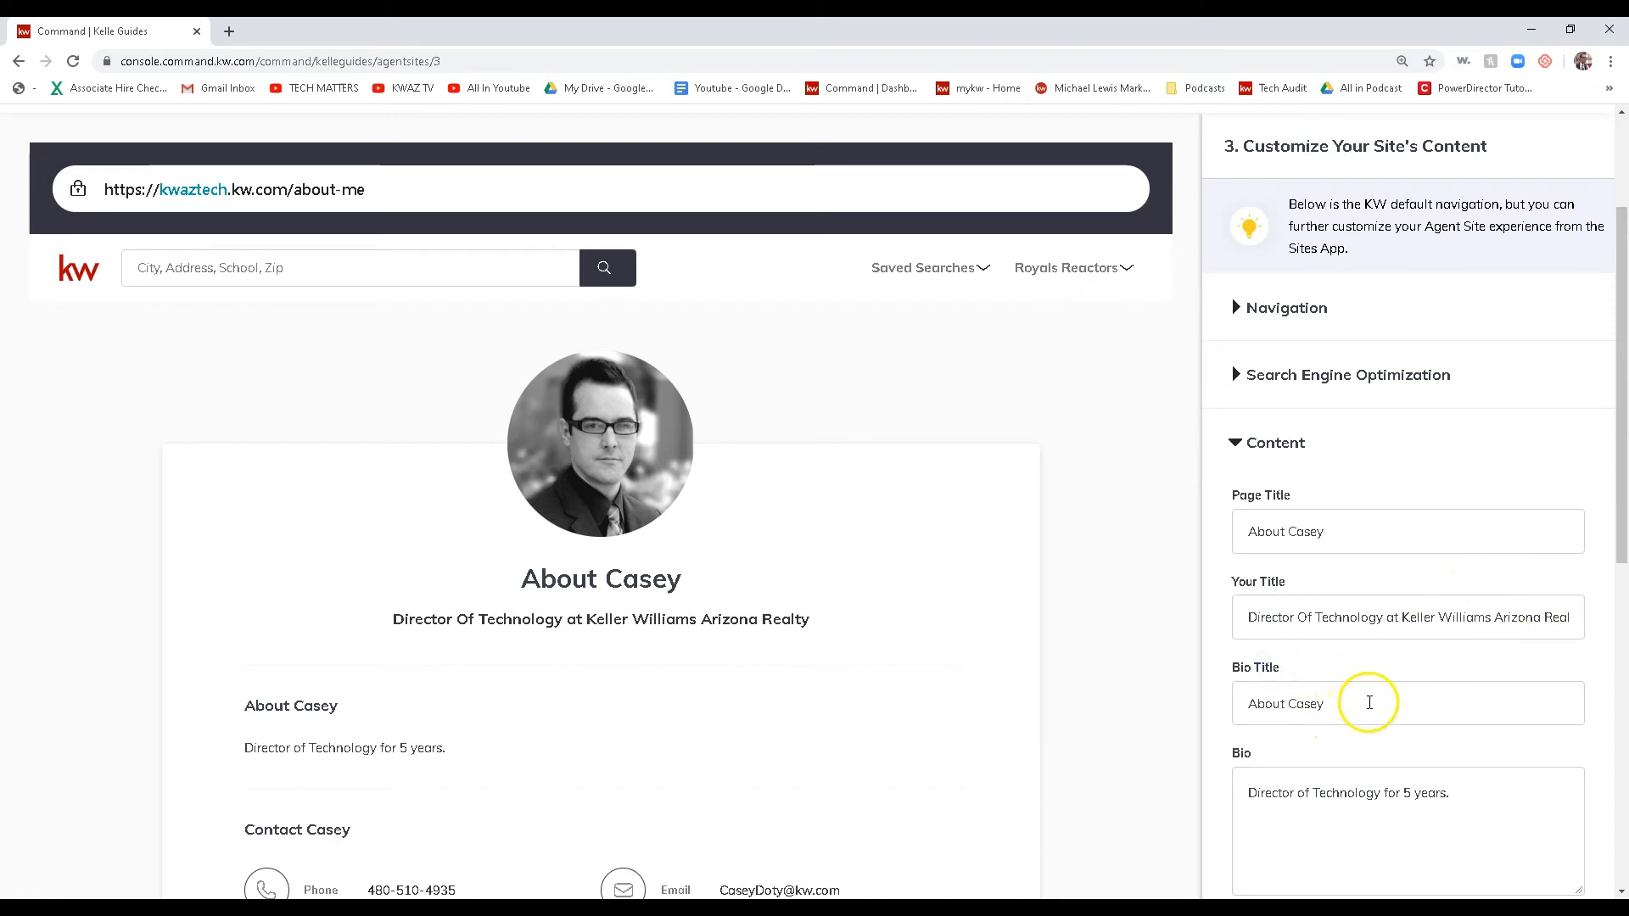
{"action": "left_click", "coordinate": [1374, 709]}
{"action": "scroll", "coordinate": [1366, 701], "scroll_direction": "down", "scroll_amount": 2}
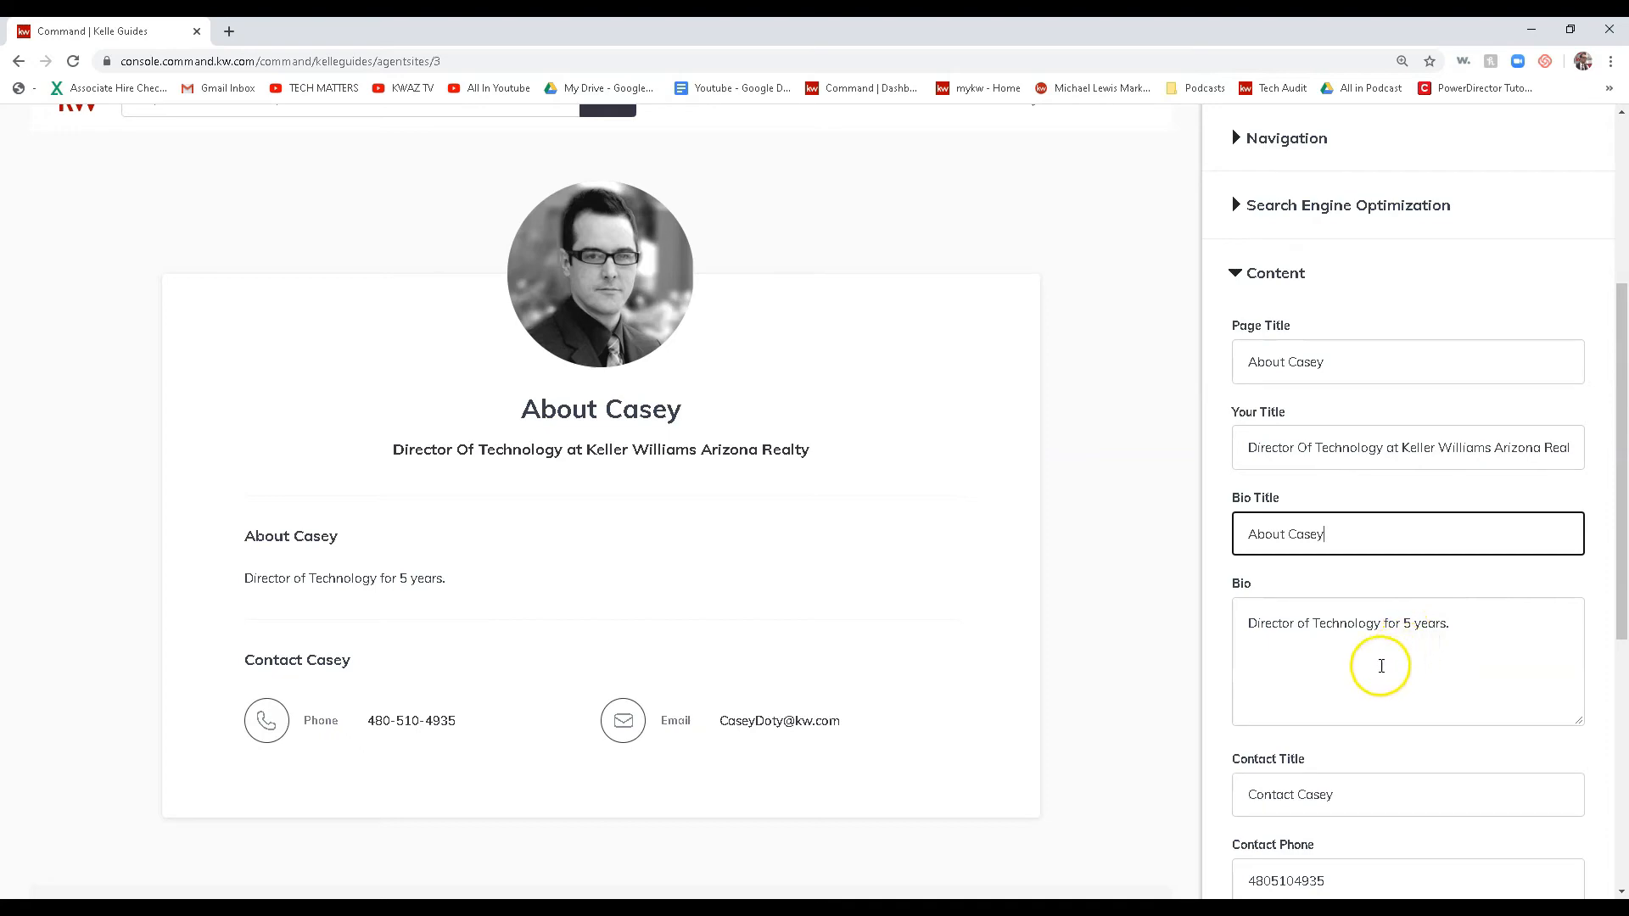
{"action": "scroll", "coordinate": [1383, 653], "scroll_direction": "down", "scroll_amount": 3}
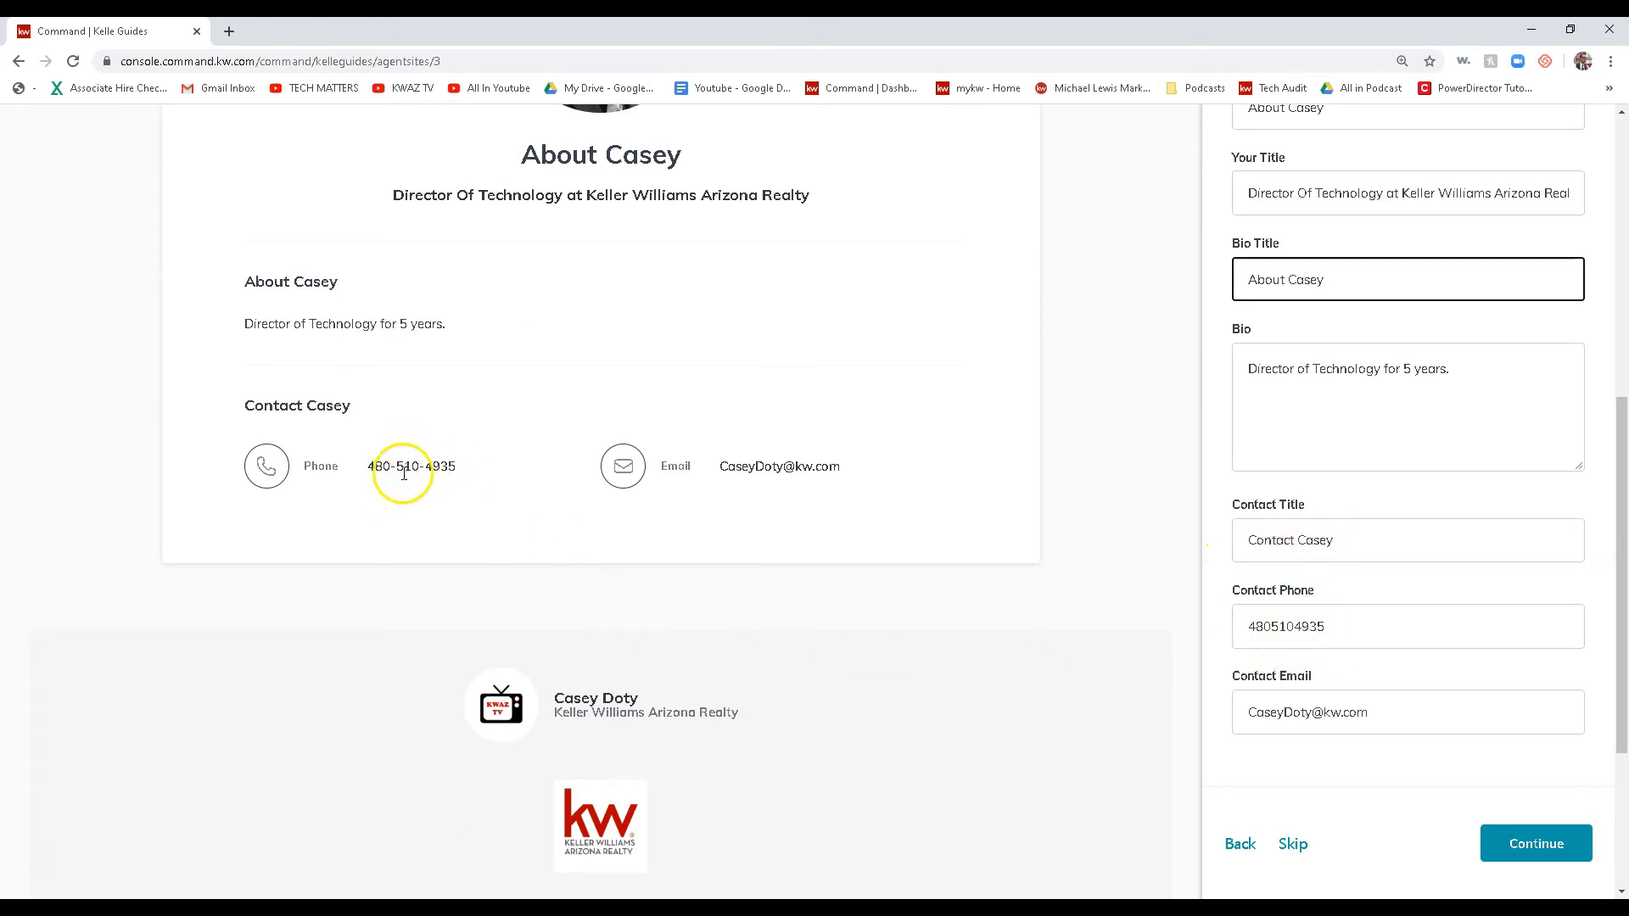
{"action": "left_click", "coordinate": [1544, 857]}
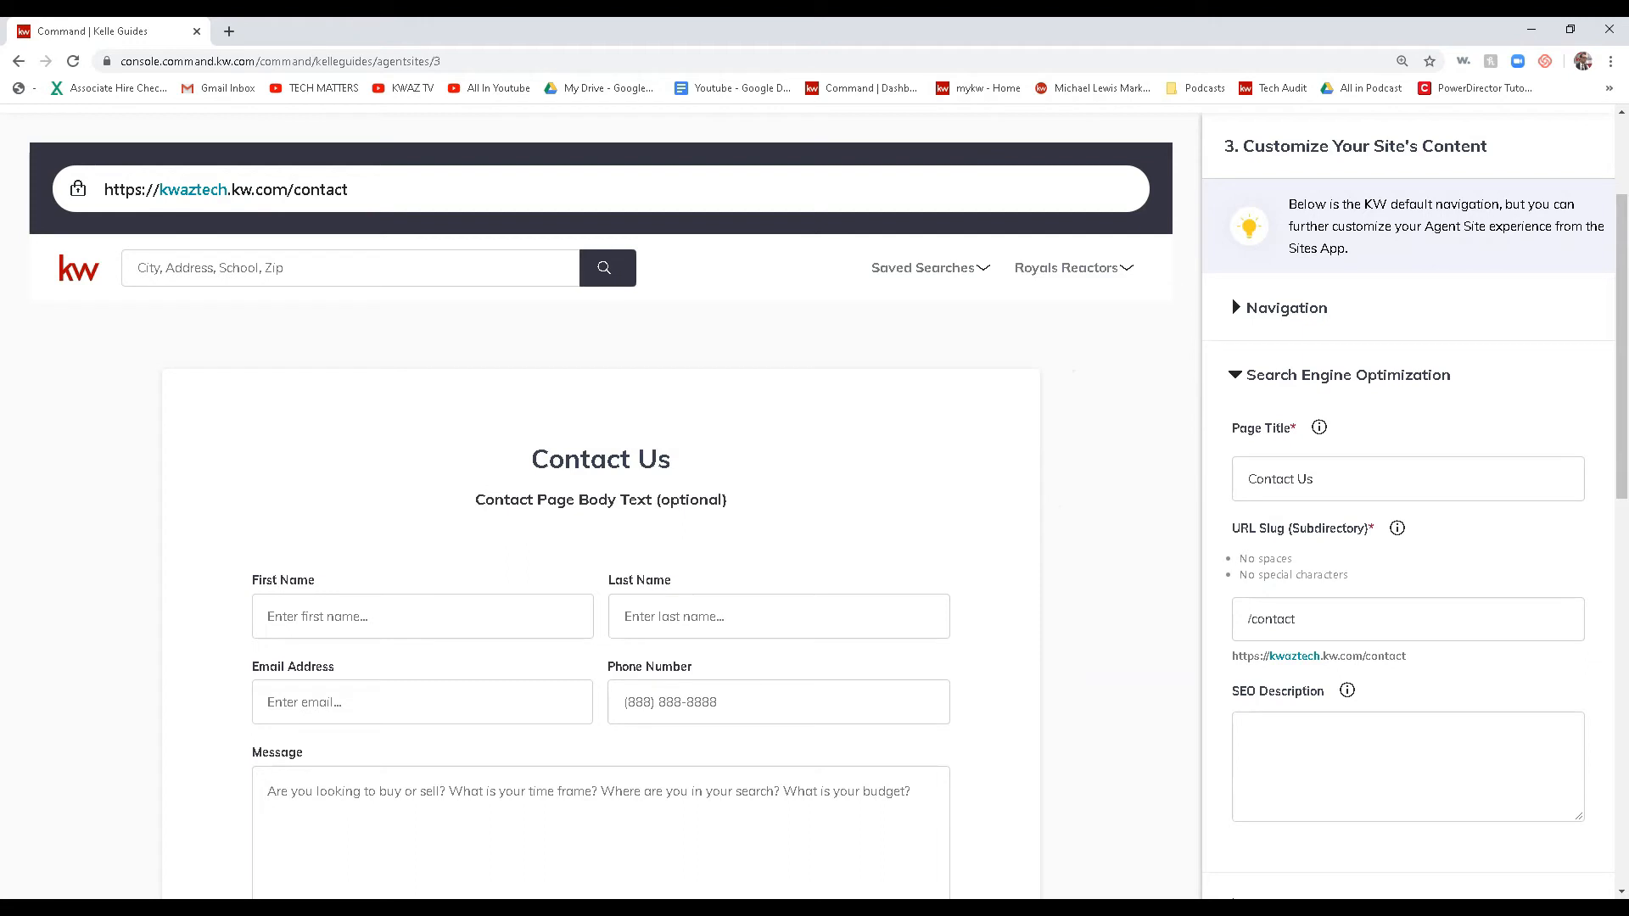
- Retitle the Contact page 'Contact' plus the agent's full name and set its URL slug to contactus
{"action": "left_click", "coordinate": [1365, 480]}
{"action": "key", "text": "BackSpace"}
{"action": "key", "text": "BackSpace"}
{"action": "type", "text": "Casey Dot"}
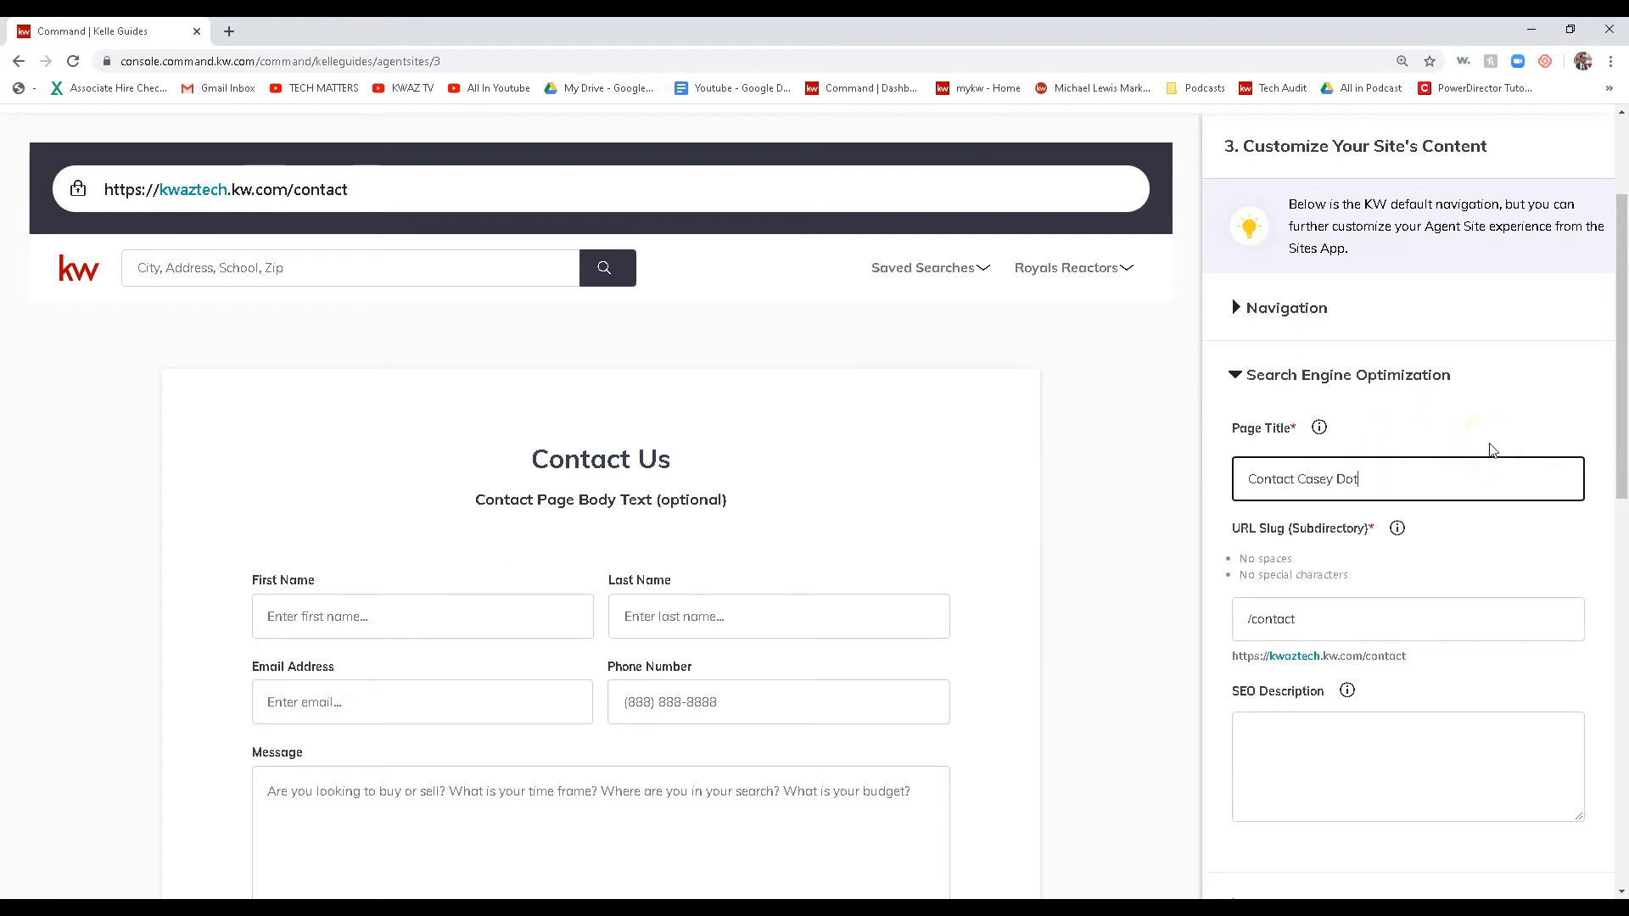
{"action": "type", "text": "y"}
{"action": "left_click", "coordinate": [1333, 624]}
{"action": "type", "text": "u"}
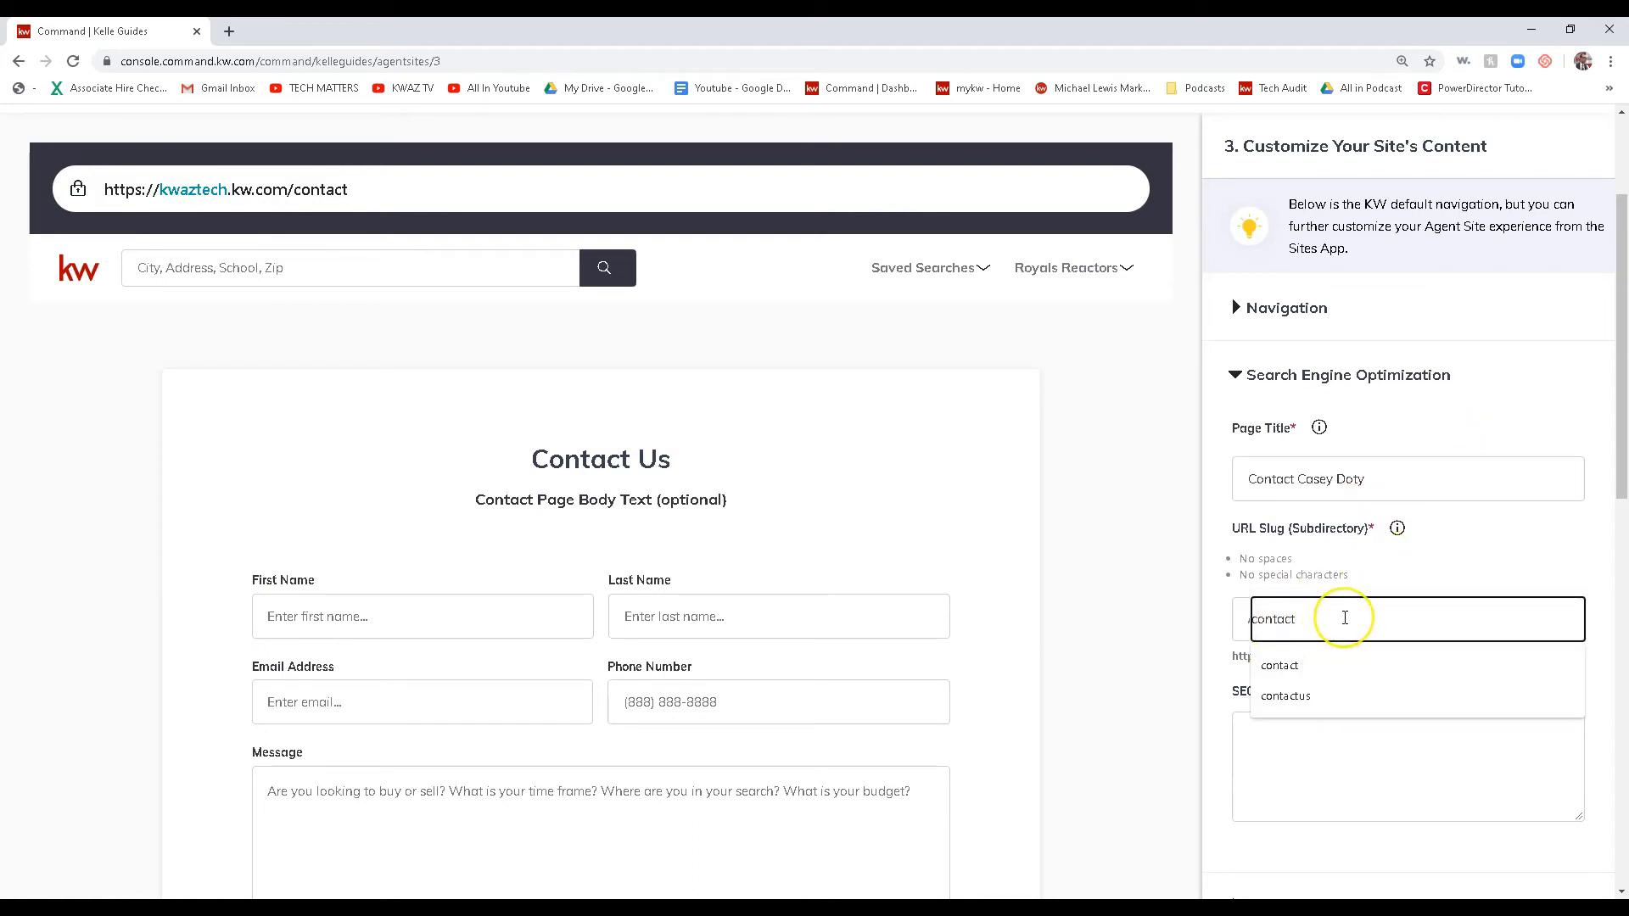
{"action": "type", "text": "s"}
- Write the Contact page SEO description listing the agent's phone, e-mail and website
{"action": "left_click", "coordinate": [1448, 750]}
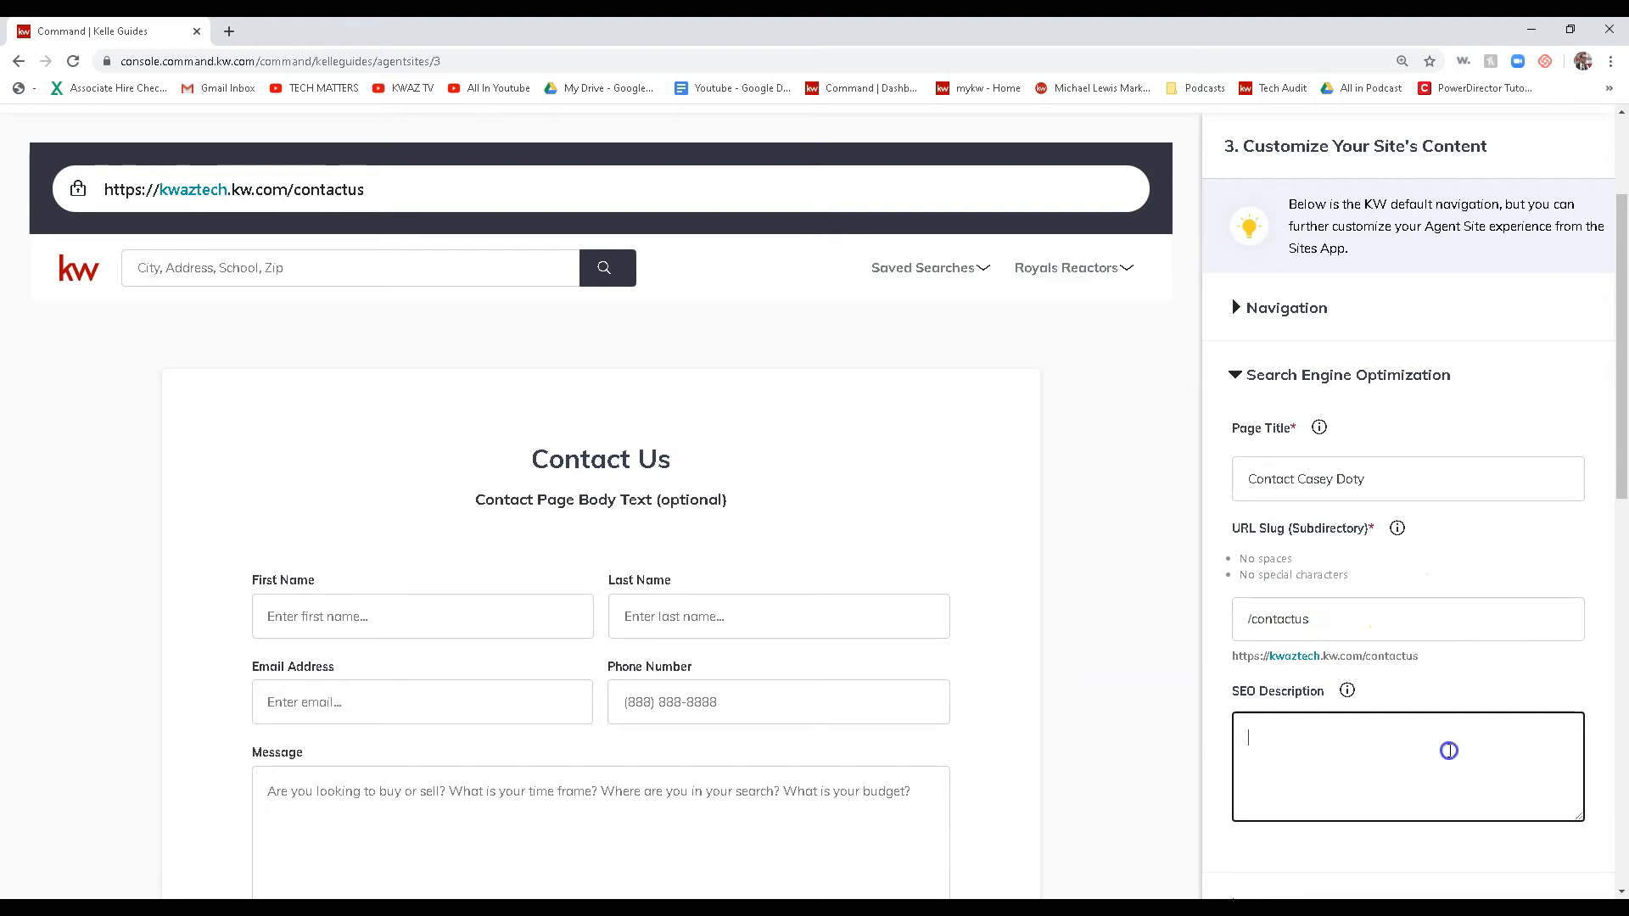
{"action": "type", "text": "Casey"}
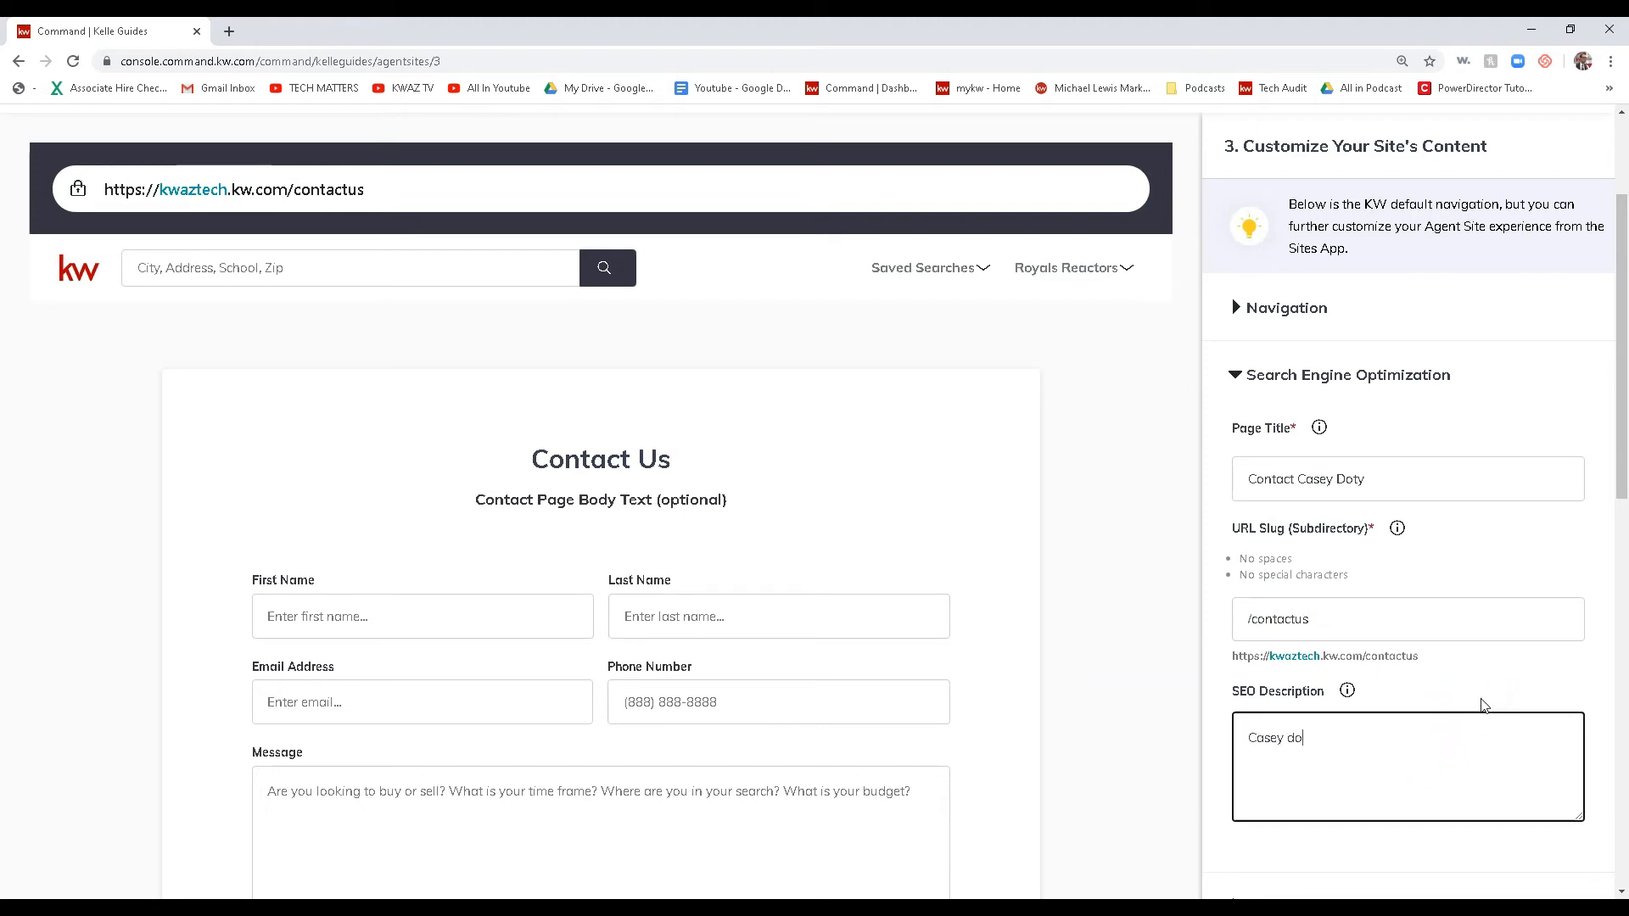
{"action": "type", "text": " d"}
{"action": "key", "text": "BackSpace"}
{"action": "type", "text": "Do"}
{"action": "type", "text": "ontact"}
{"action": "left_click", "coordinate": [1433, 728]}
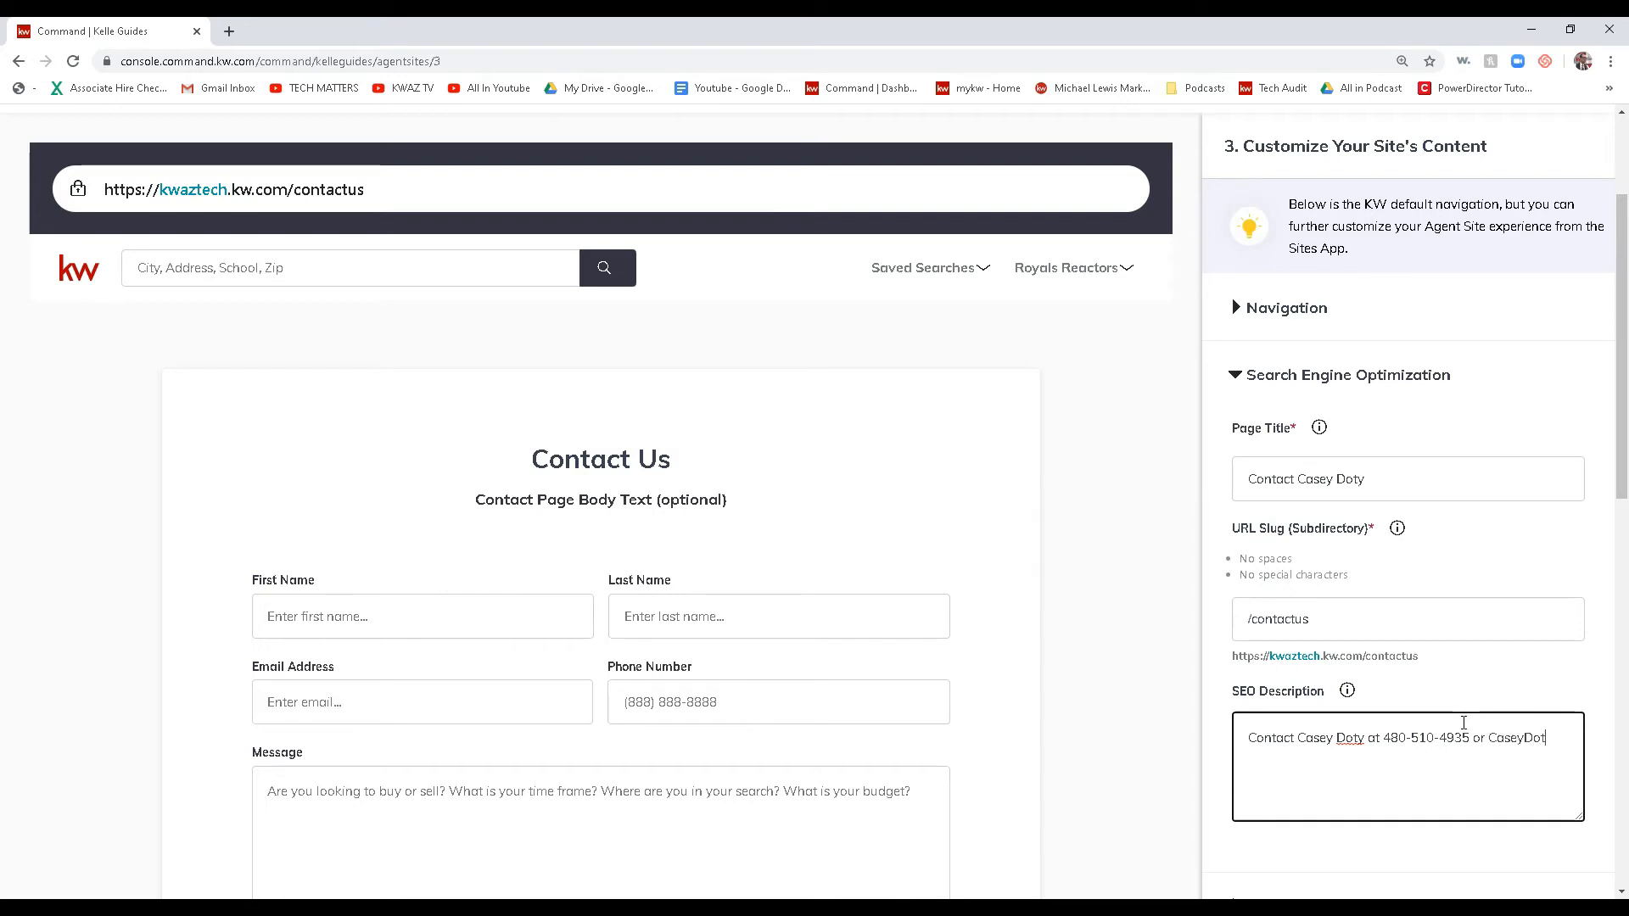
{"action": "type", "text": "kw.com or www."}
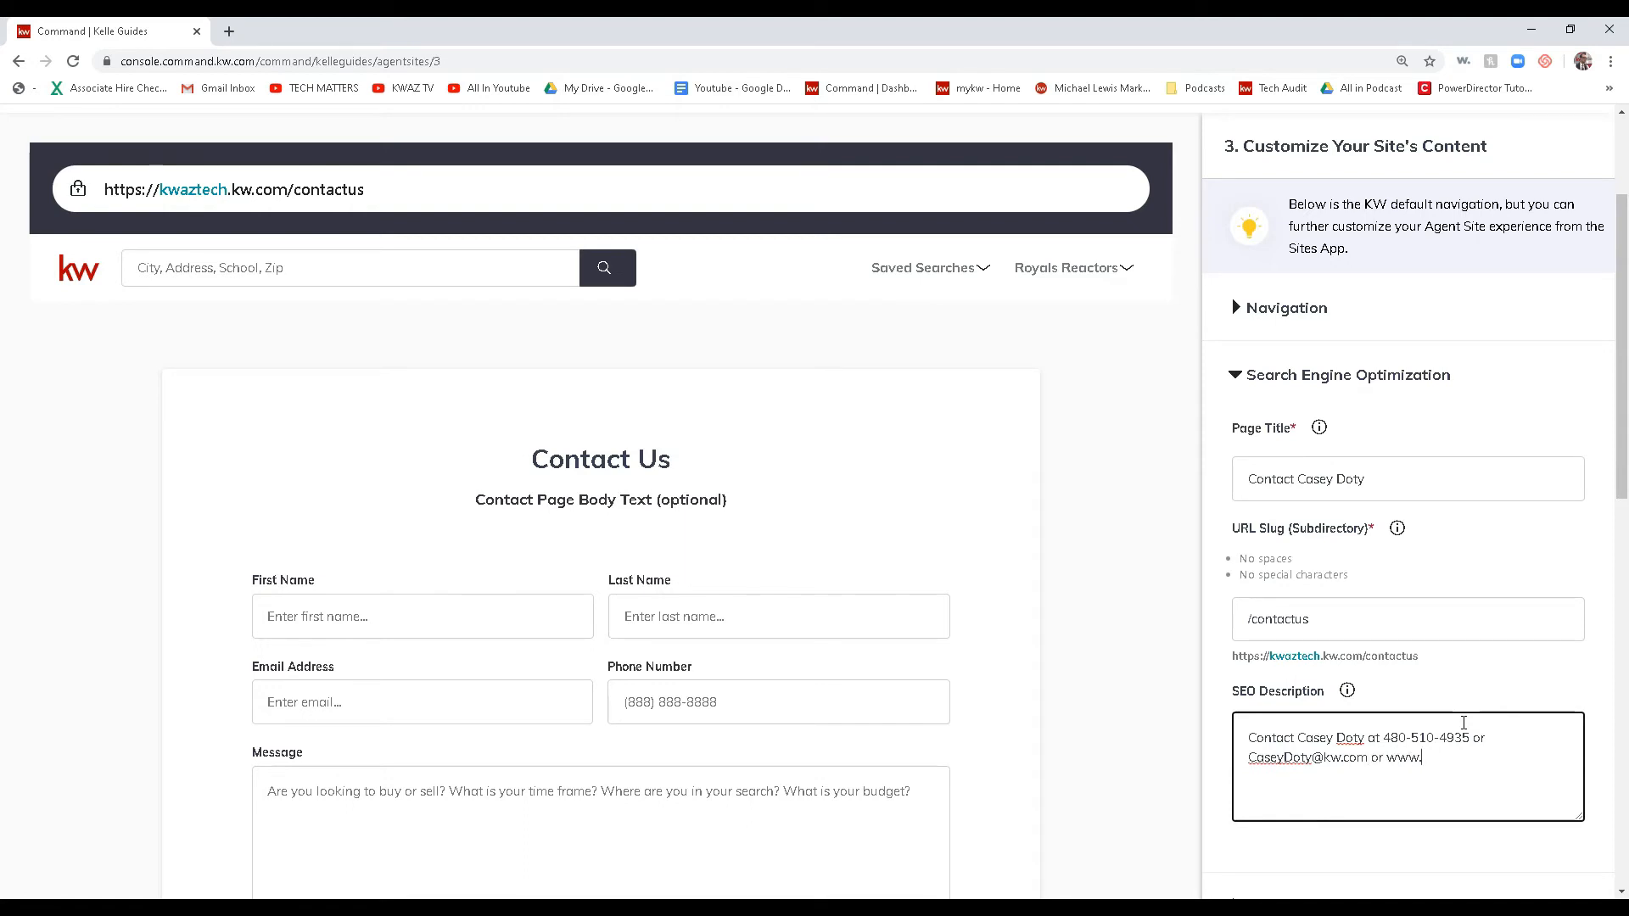
{"action": "type", "text": "KWazTech.kw.com"}
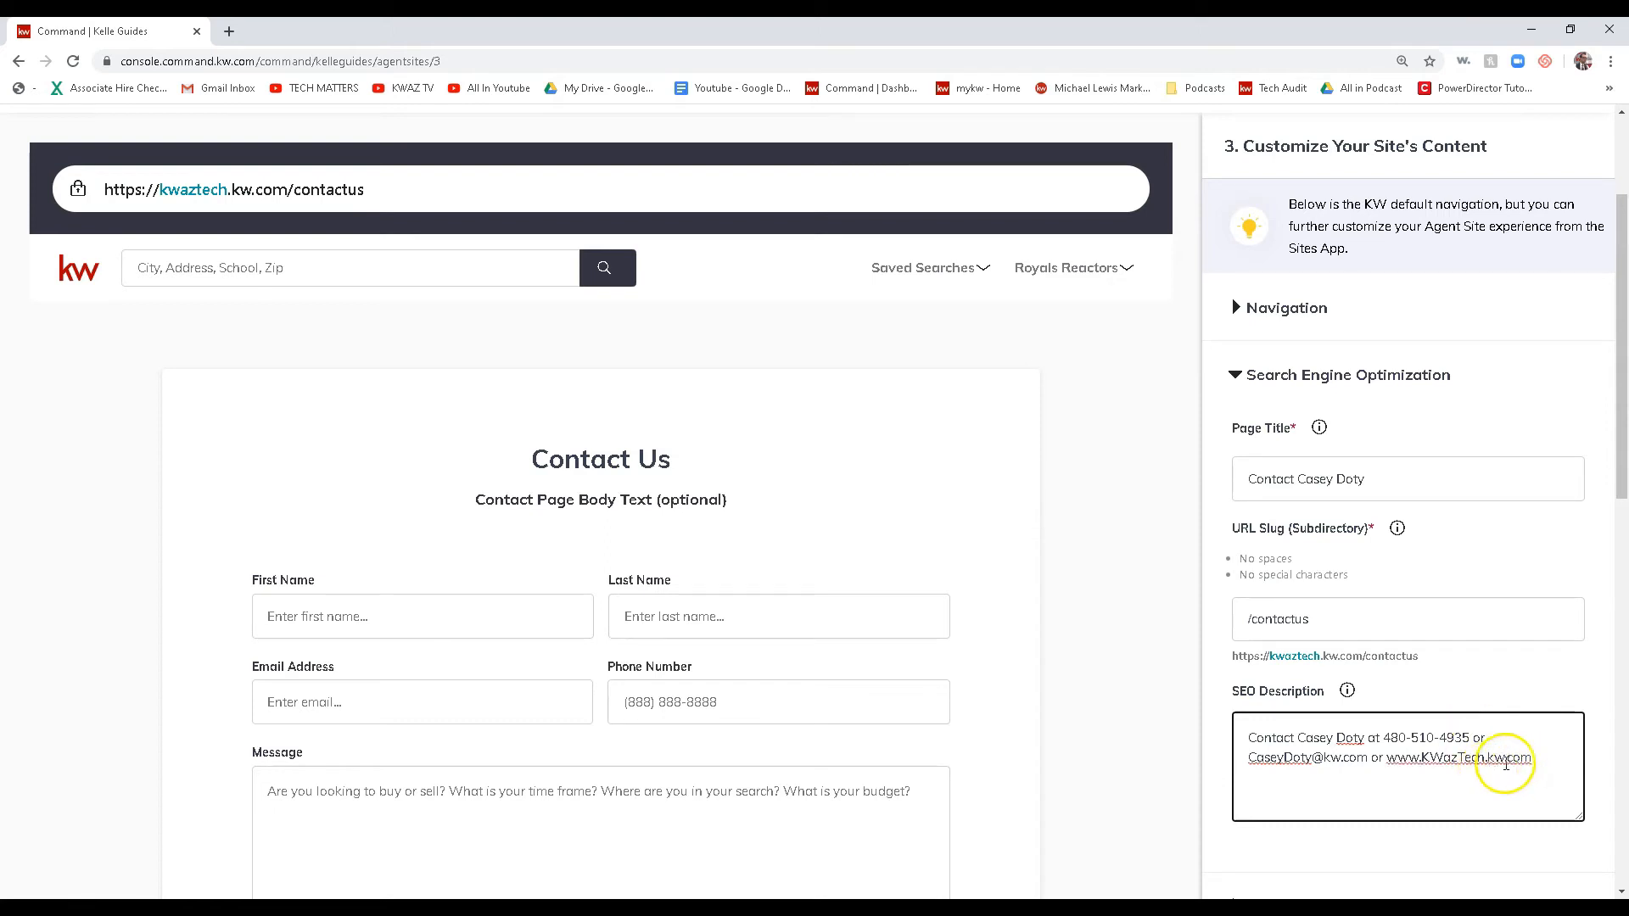
{"action": "left_click", "coordinate": [1446, 757]}
{"action": "key", "text": "BackSpace"}
{"action": "type", "text": "w"}
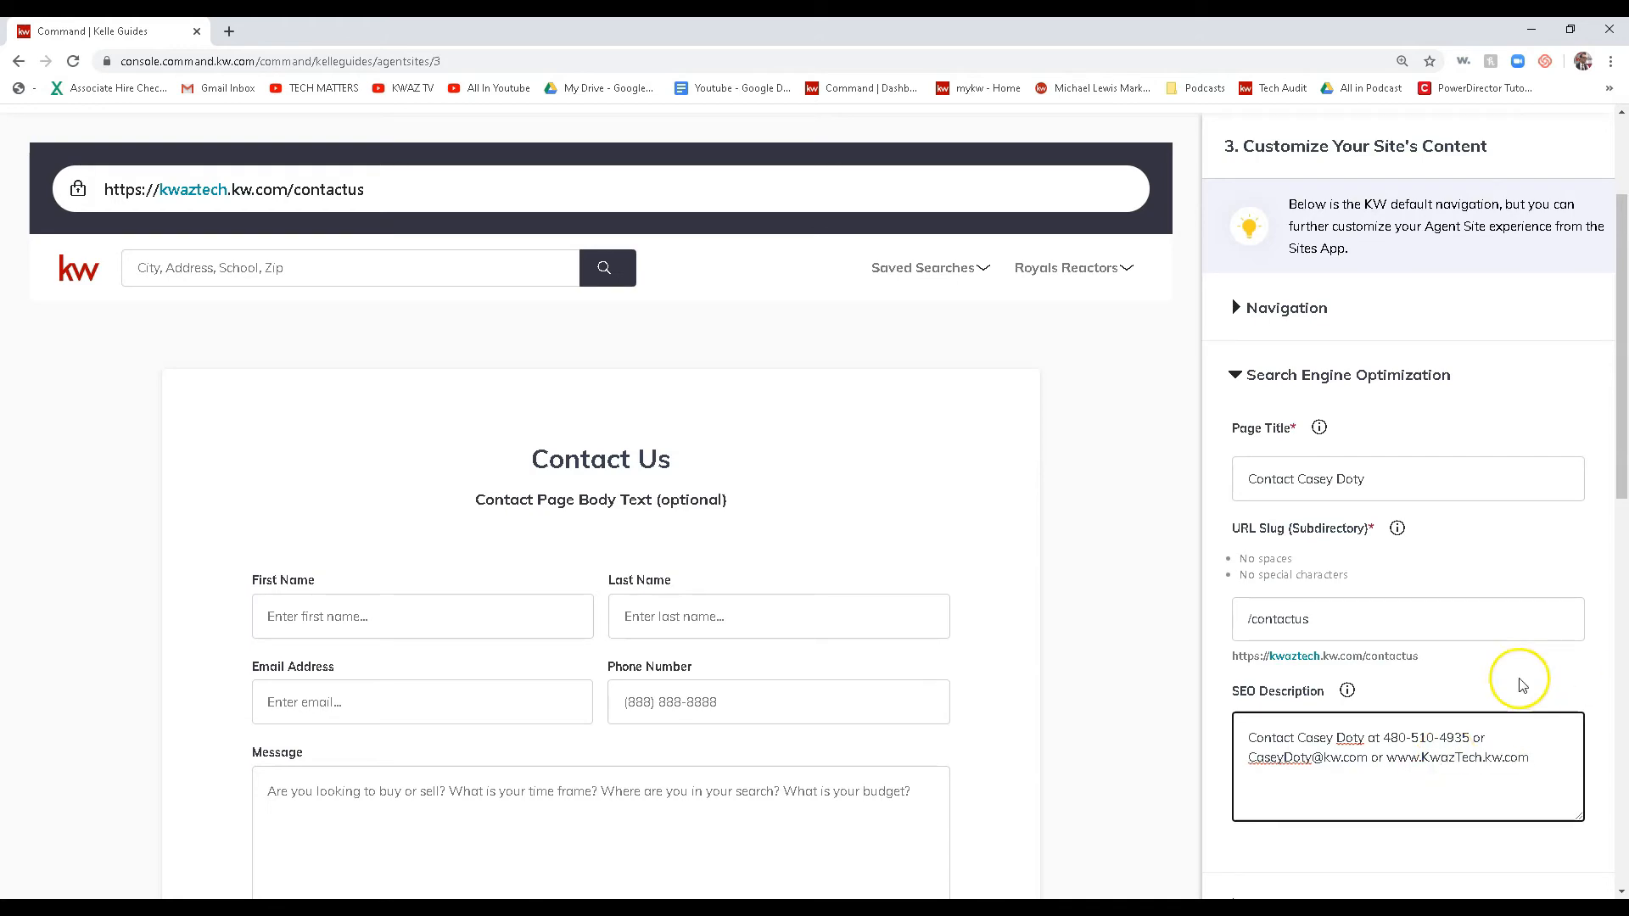
{"action": "scroll", "coordinate": [1517, 680], "scroll_direction": "down", "scroll_amount": 2}
- Change the Contact page header from 'Contact Us' to 'Contact' followed by the agent's first name
{"action": "left_click", "coordinate": [1283, 738]}
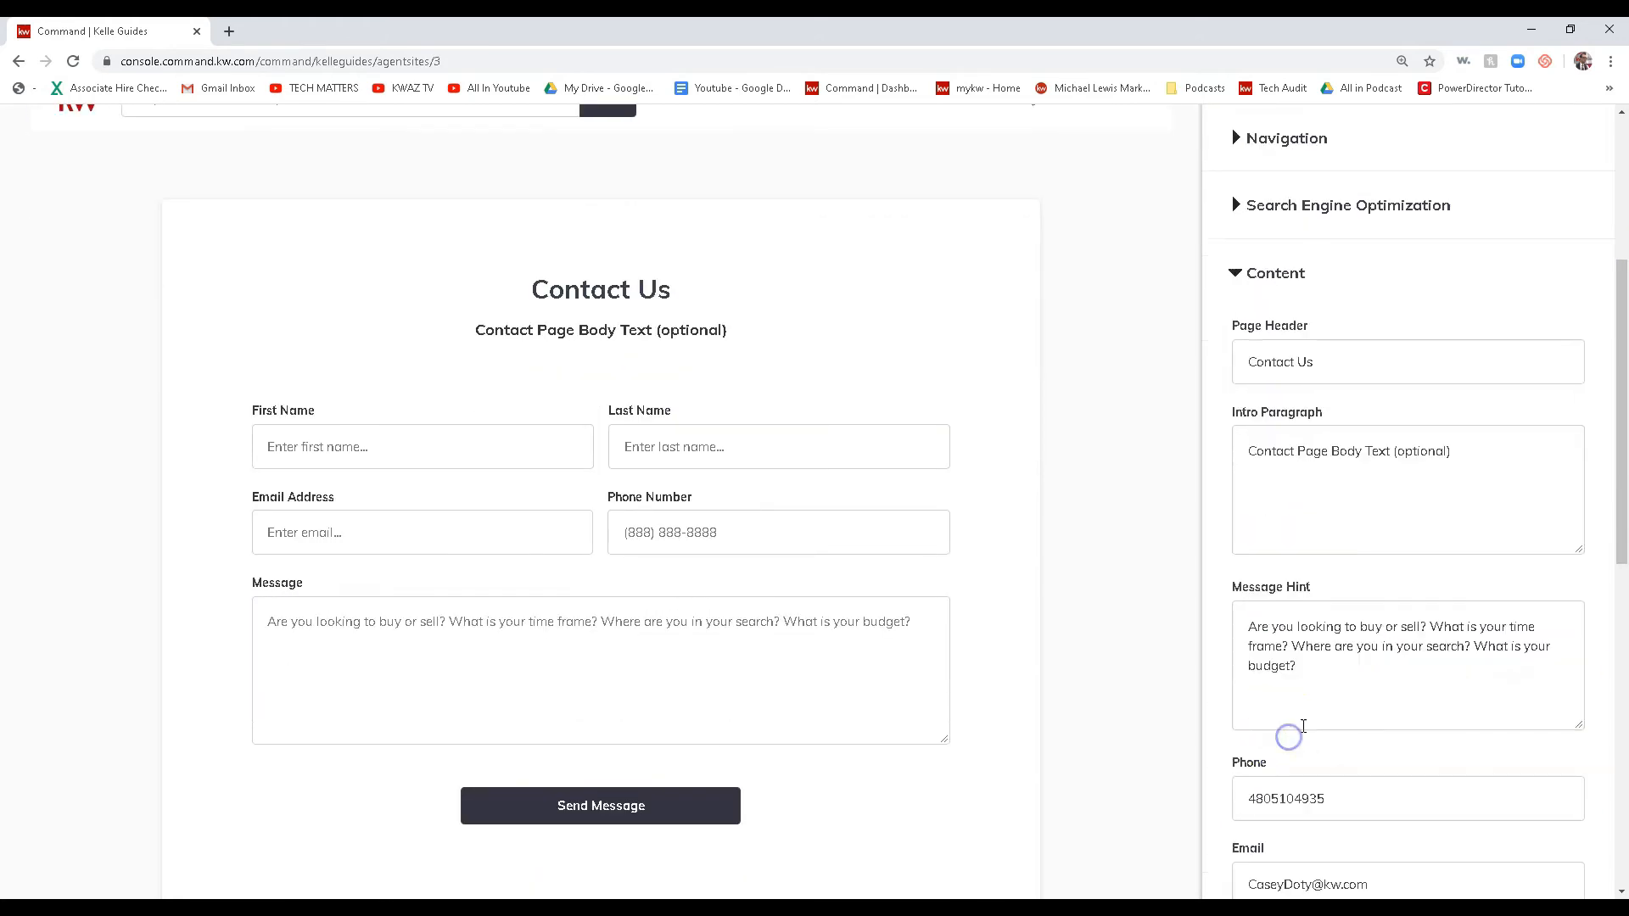
{"action": "left_click", "coordinate": [1337, 360]}
{"action": "key", "text": "BackSpace"}
{"action": "key", "text": "BackSpace"}
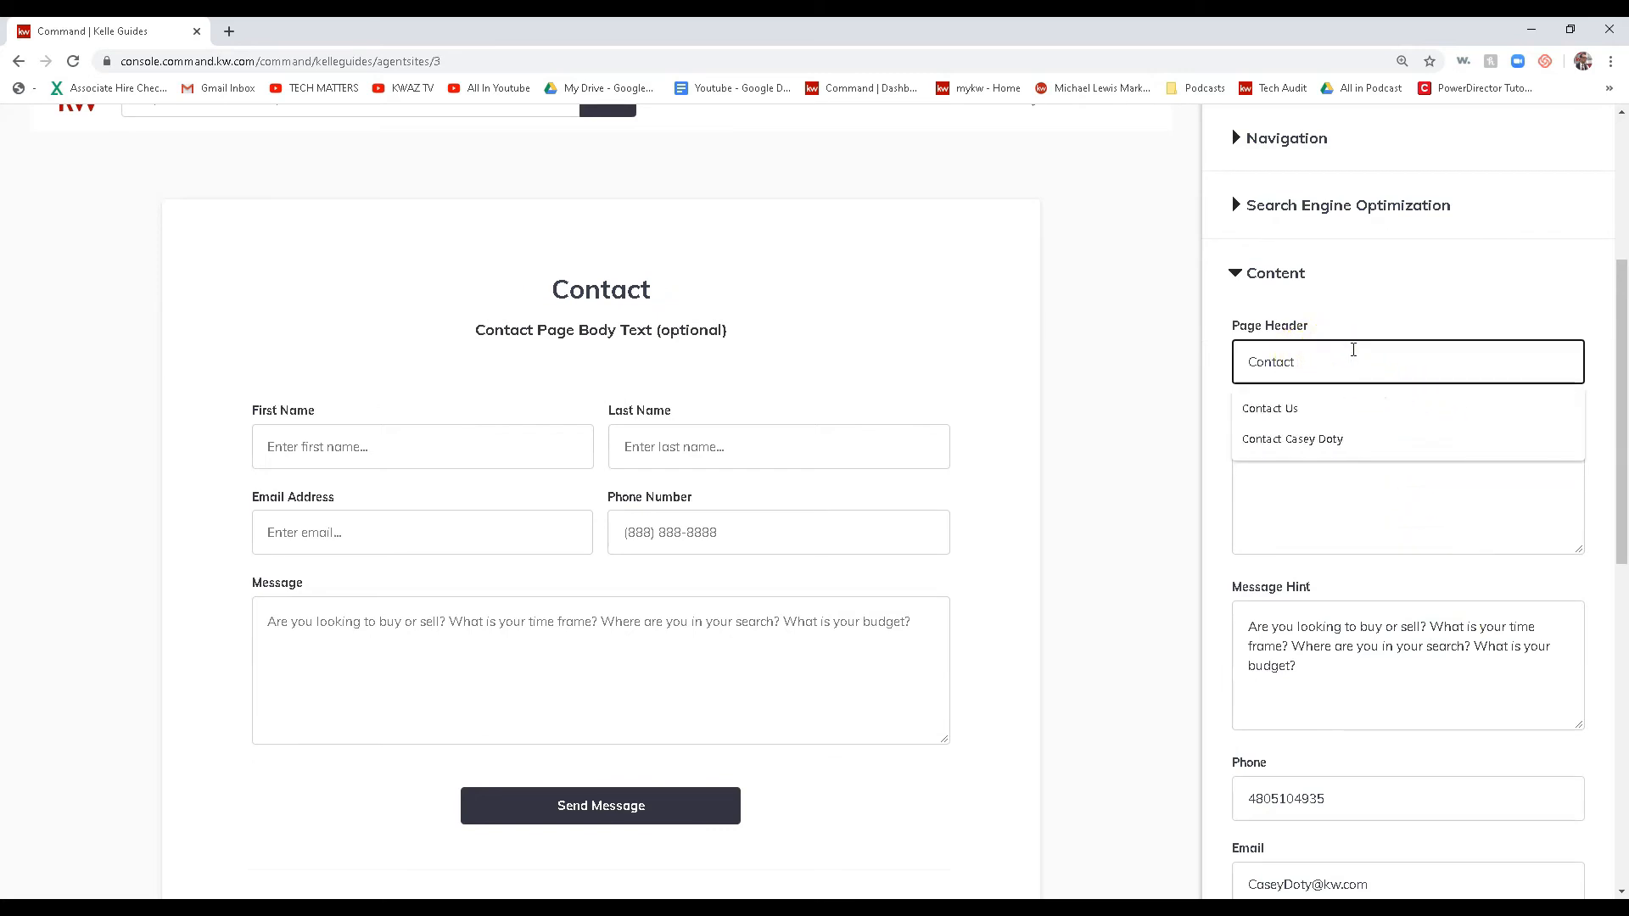
{"action": "type", "text": "CAsey"}
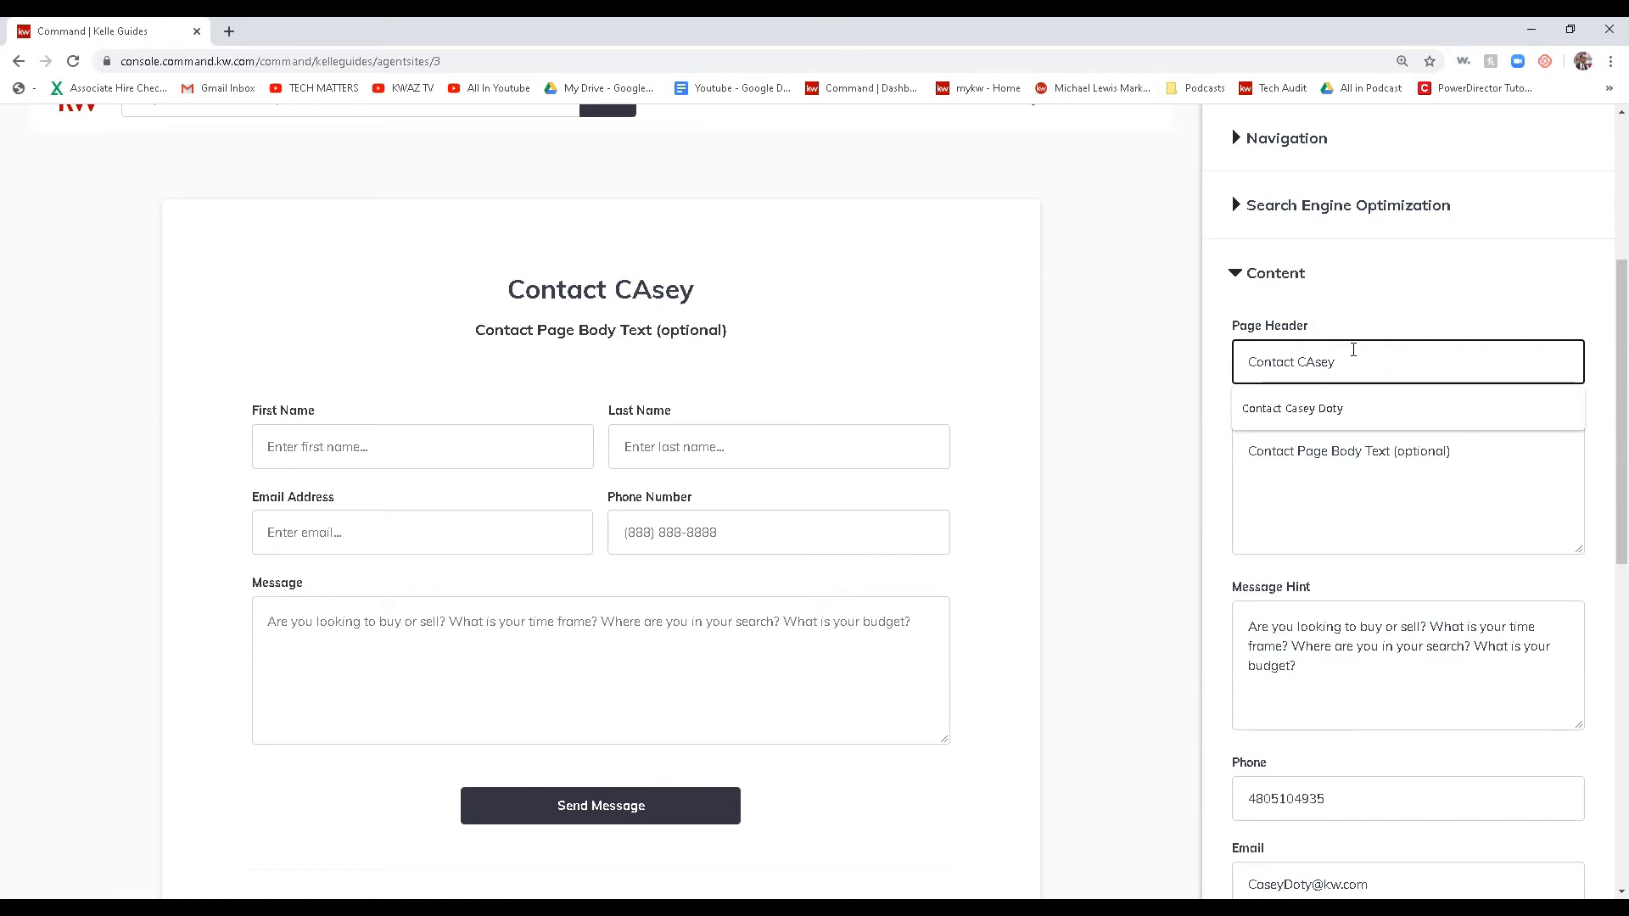
{"action": "key", "text": "BackSpace"}
{"action": "key", "text": "BackSpace"}
{"action": "key", "text": "BackSpace"}
{"action": "key", "text": "BackSpace"}
{"action": "type", "text": "asey"}
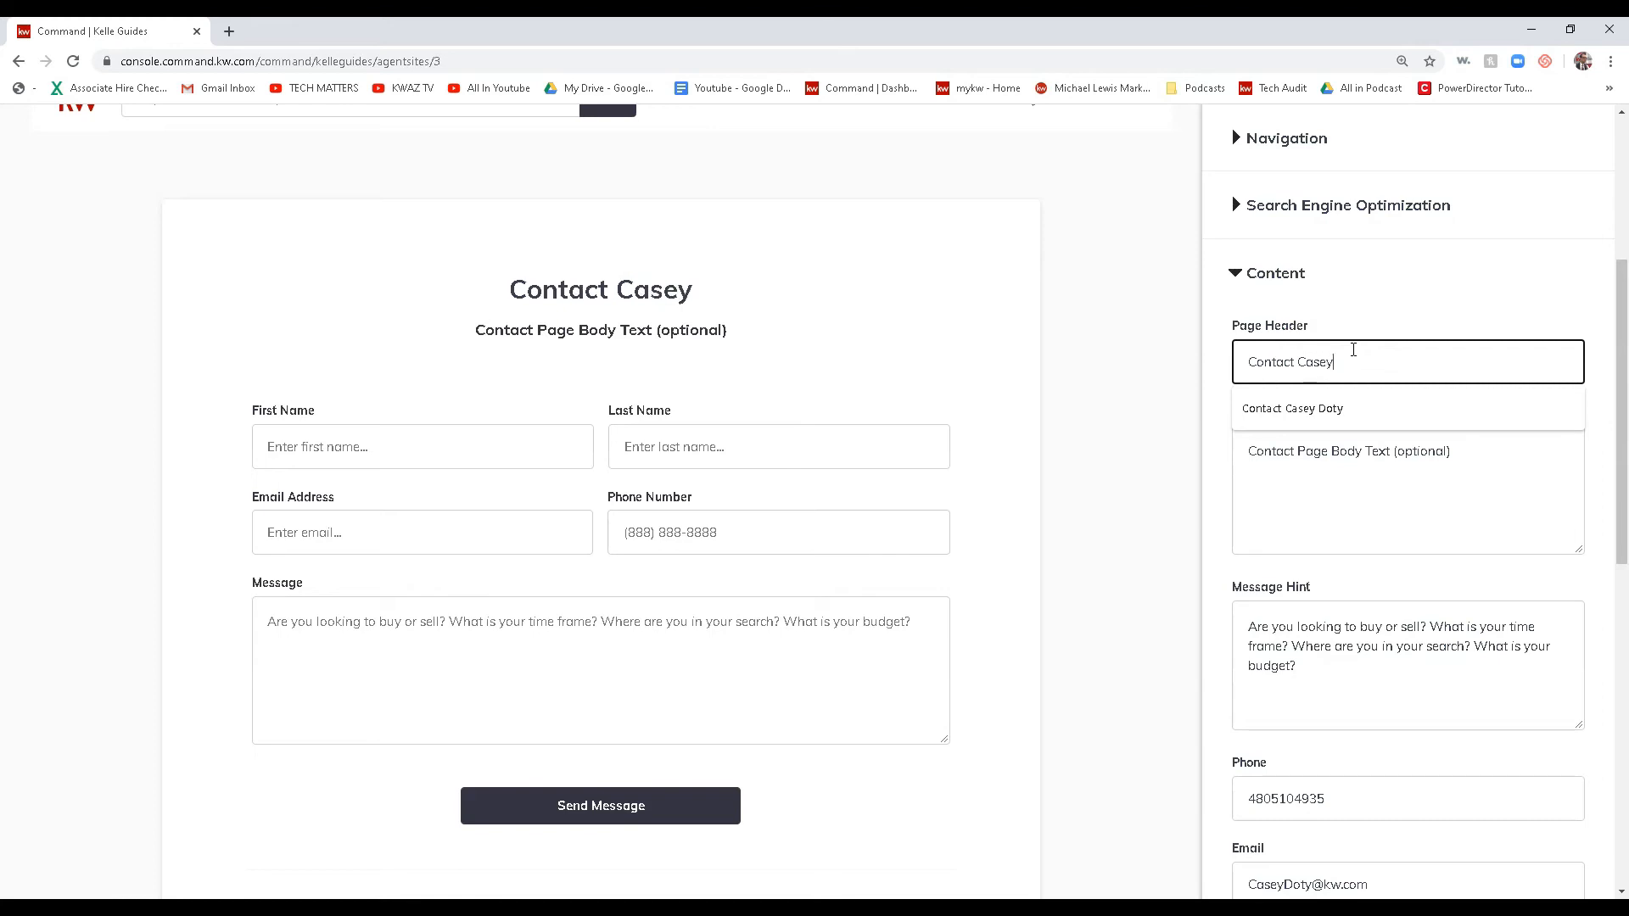
{"action": "left_click", "coordinate": [1432, 453]}
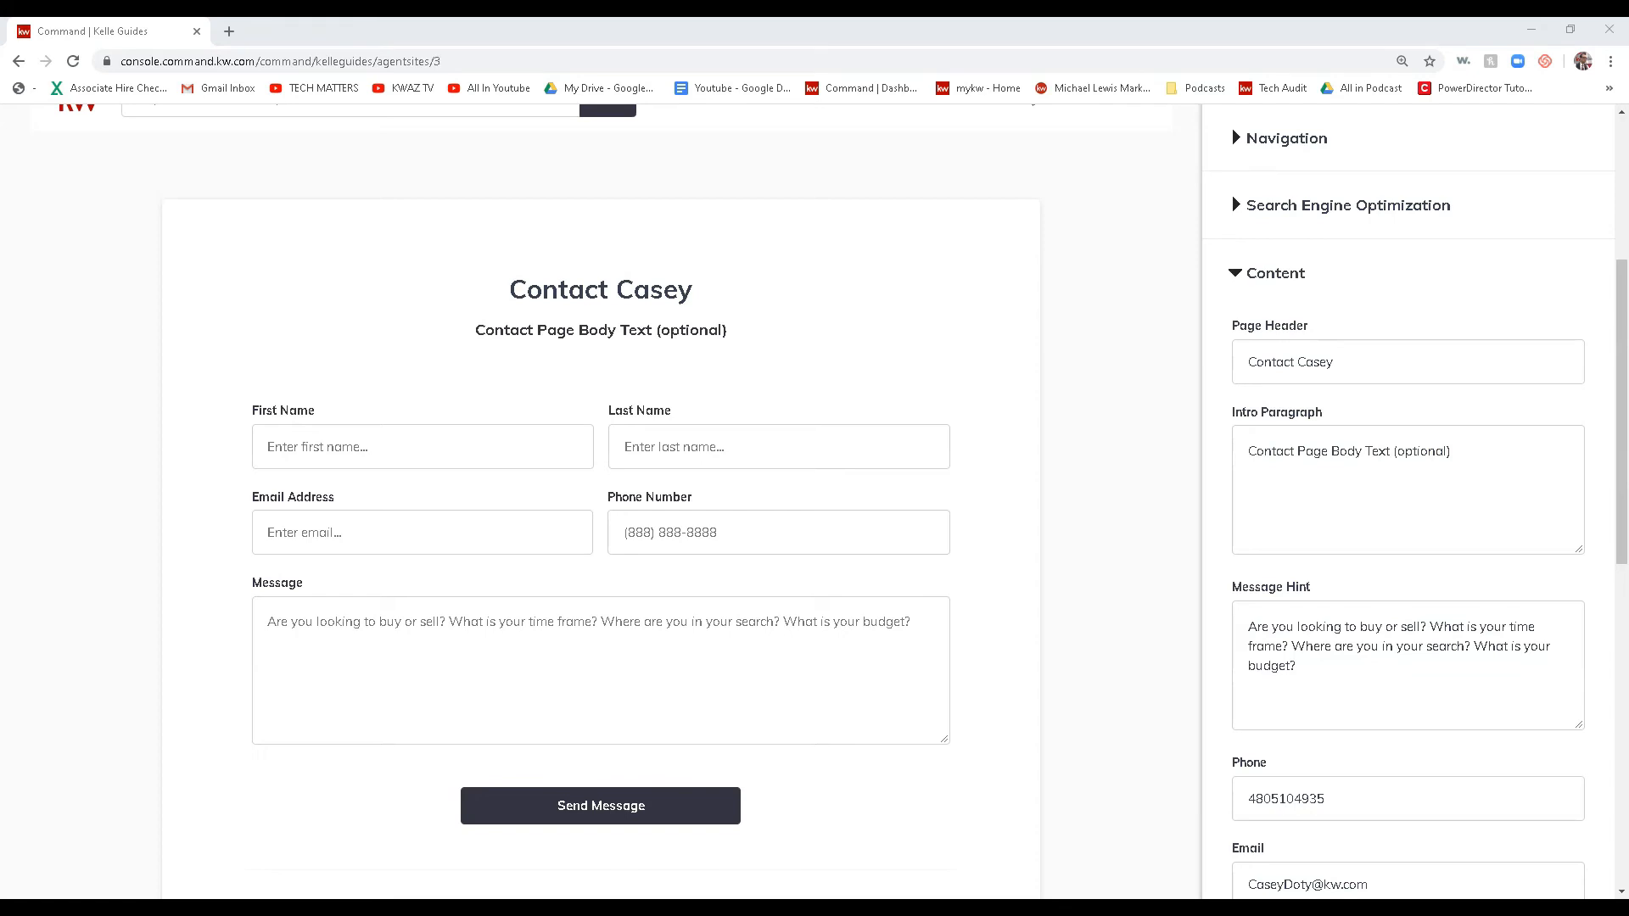
- Paste a new intro paragraph, rewriting its middle sentence as ', I am more than happy to answer them.'
{"action": "left_click", "coordinate": [1483, 473]}
{"action": "key", "text": "ctrl+a"}
{"action": "type", "text": "Please contact me if you have any questions. I am more than happy to answer any questions you have. Want to find out what your homes is worth?"}
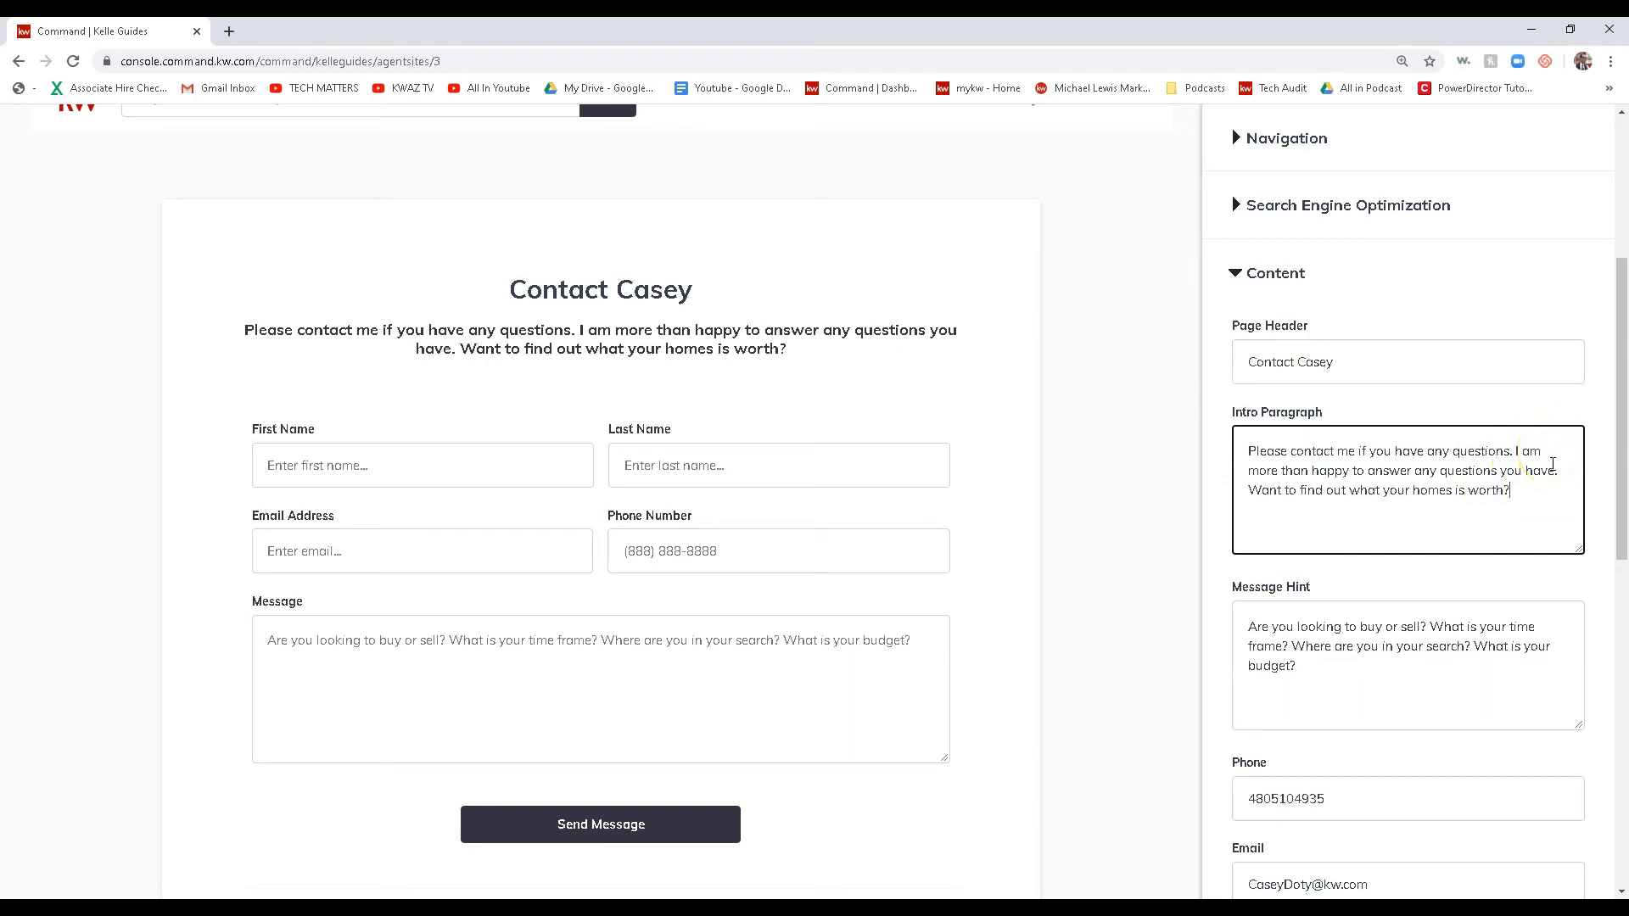
{"action": "left_click_drag", "start_coordinate": [1534, 462], "coordinate": [1520, 451]}
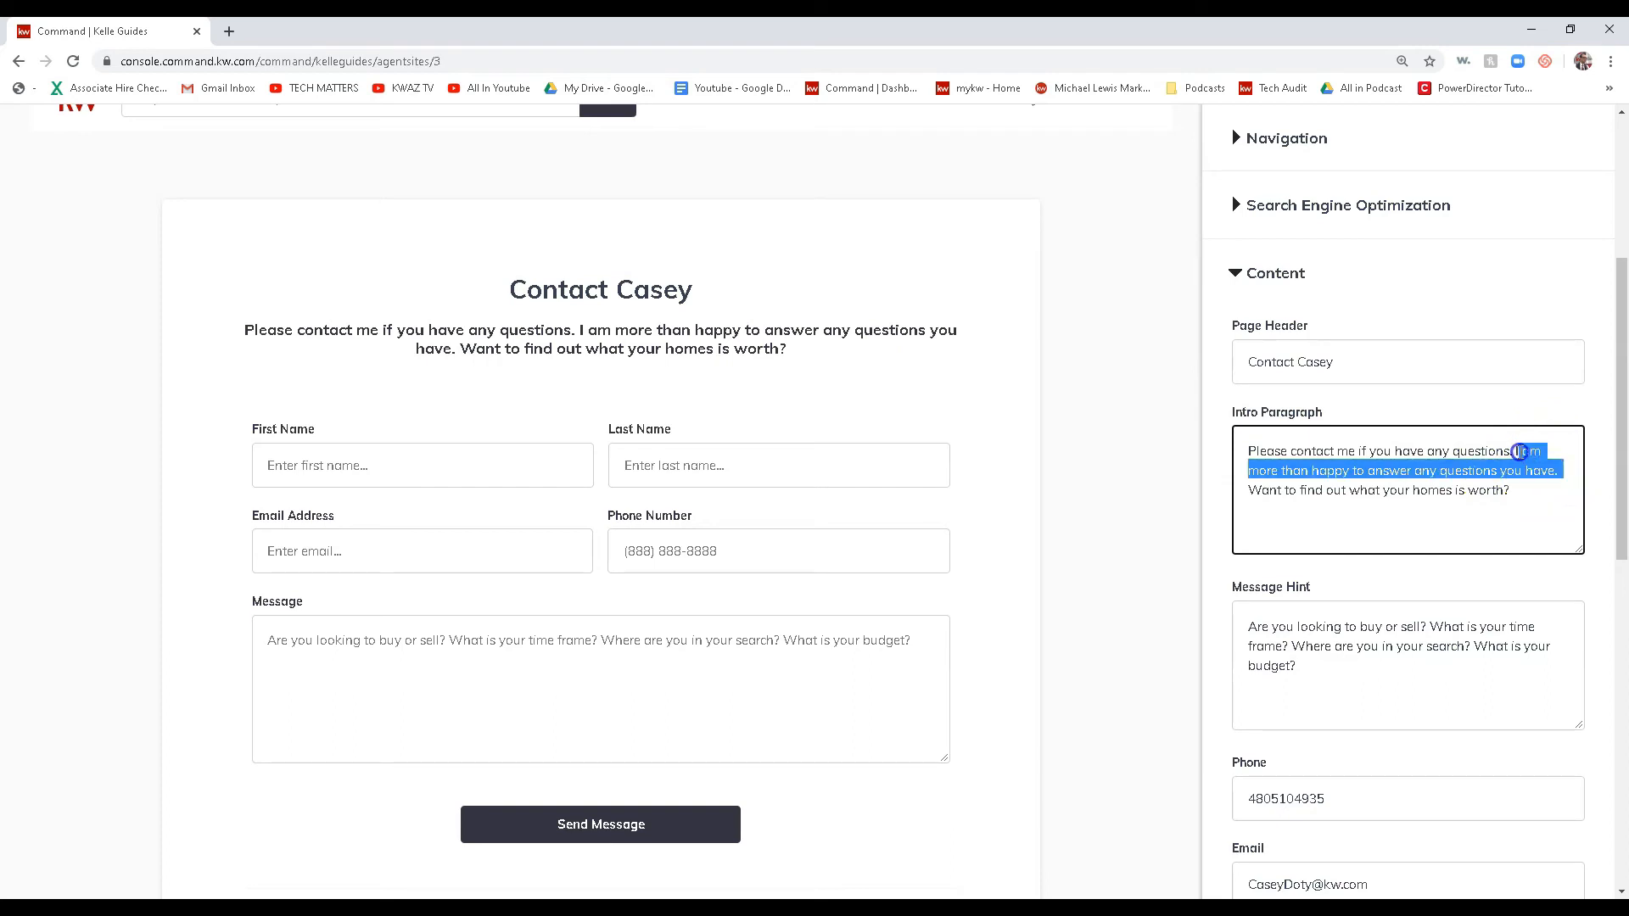
{"action": "key", "text": "BackSpace"}
{"action": "key", "text": "BackSpace"}
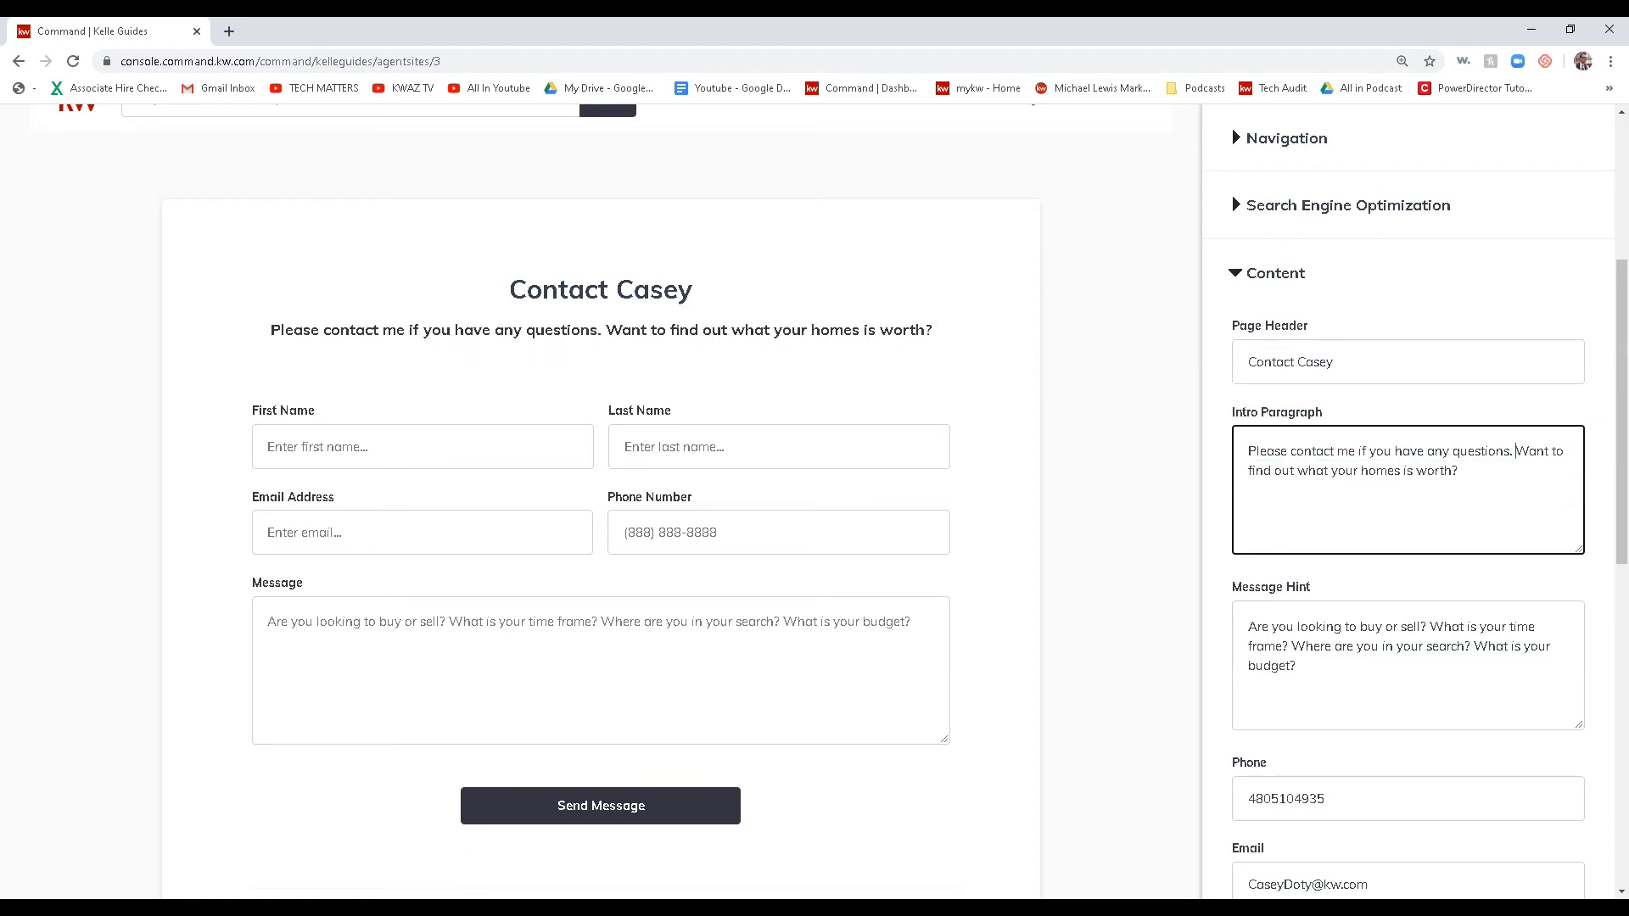
{"action": "type", "text": ", I am more tha"}
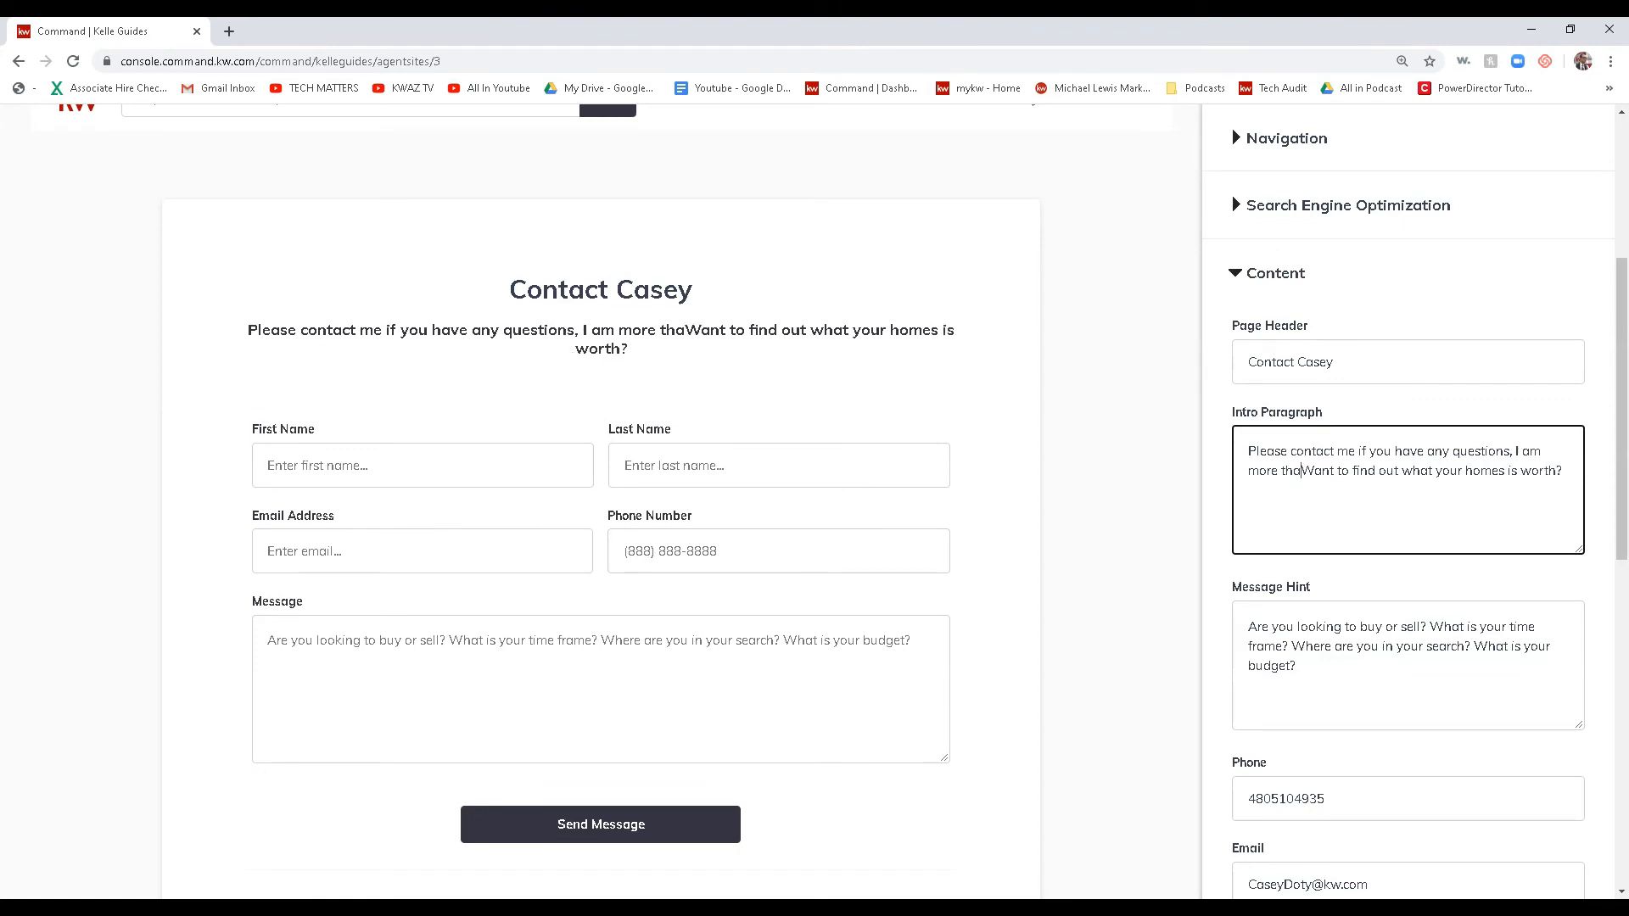
{"action": "type", "text": "n happy "}
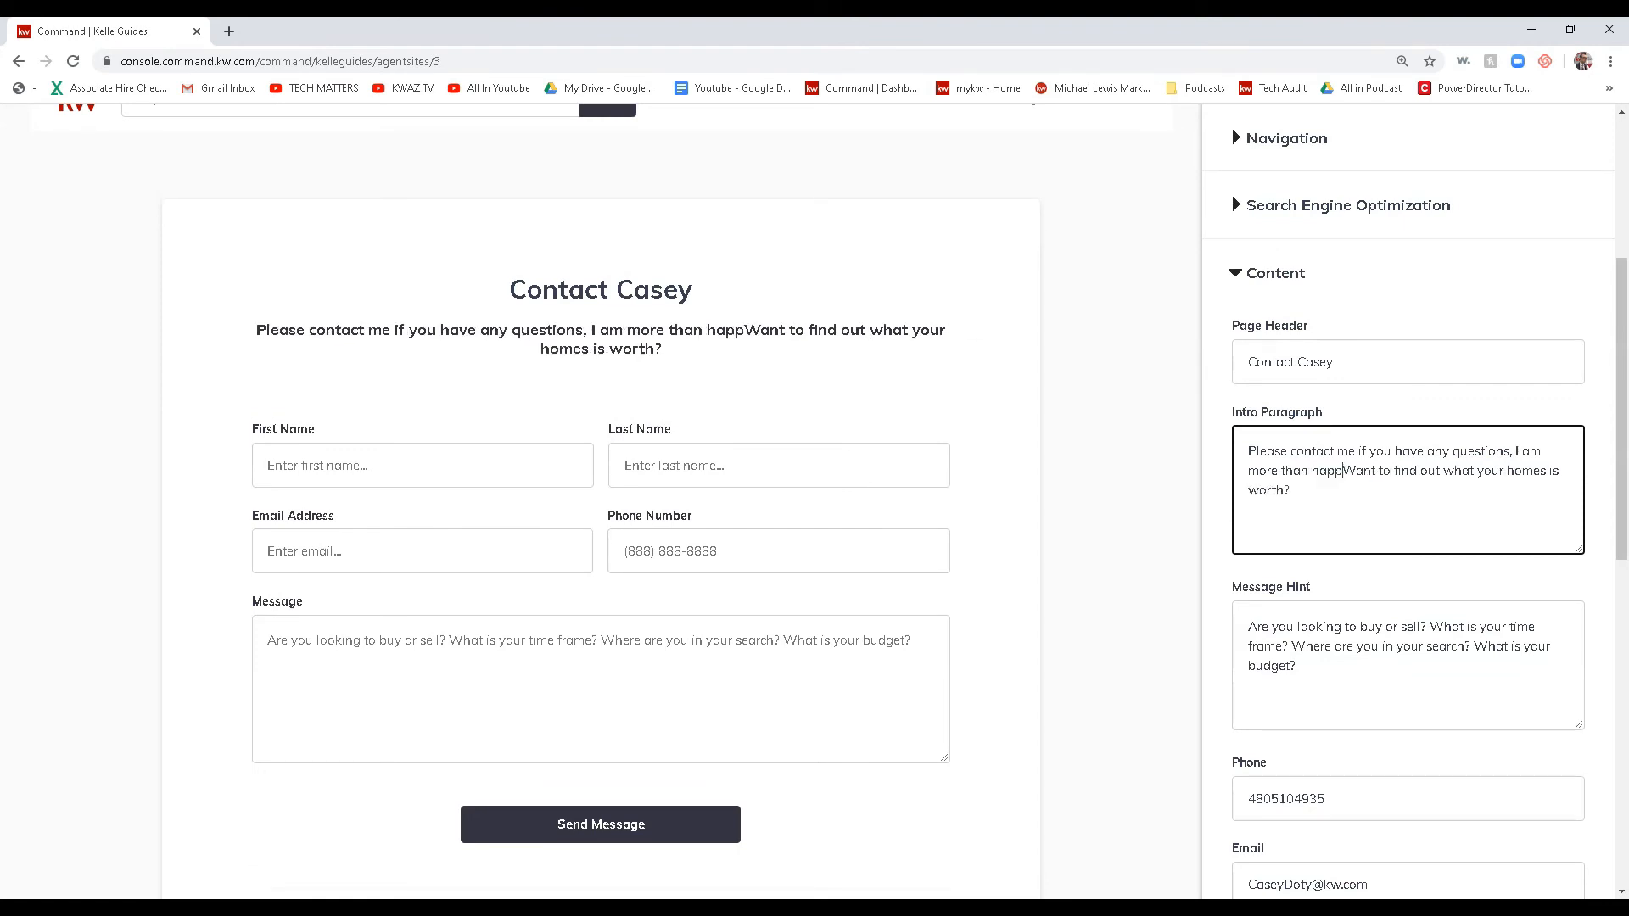
{"action": "type", "text": "to answer t"}
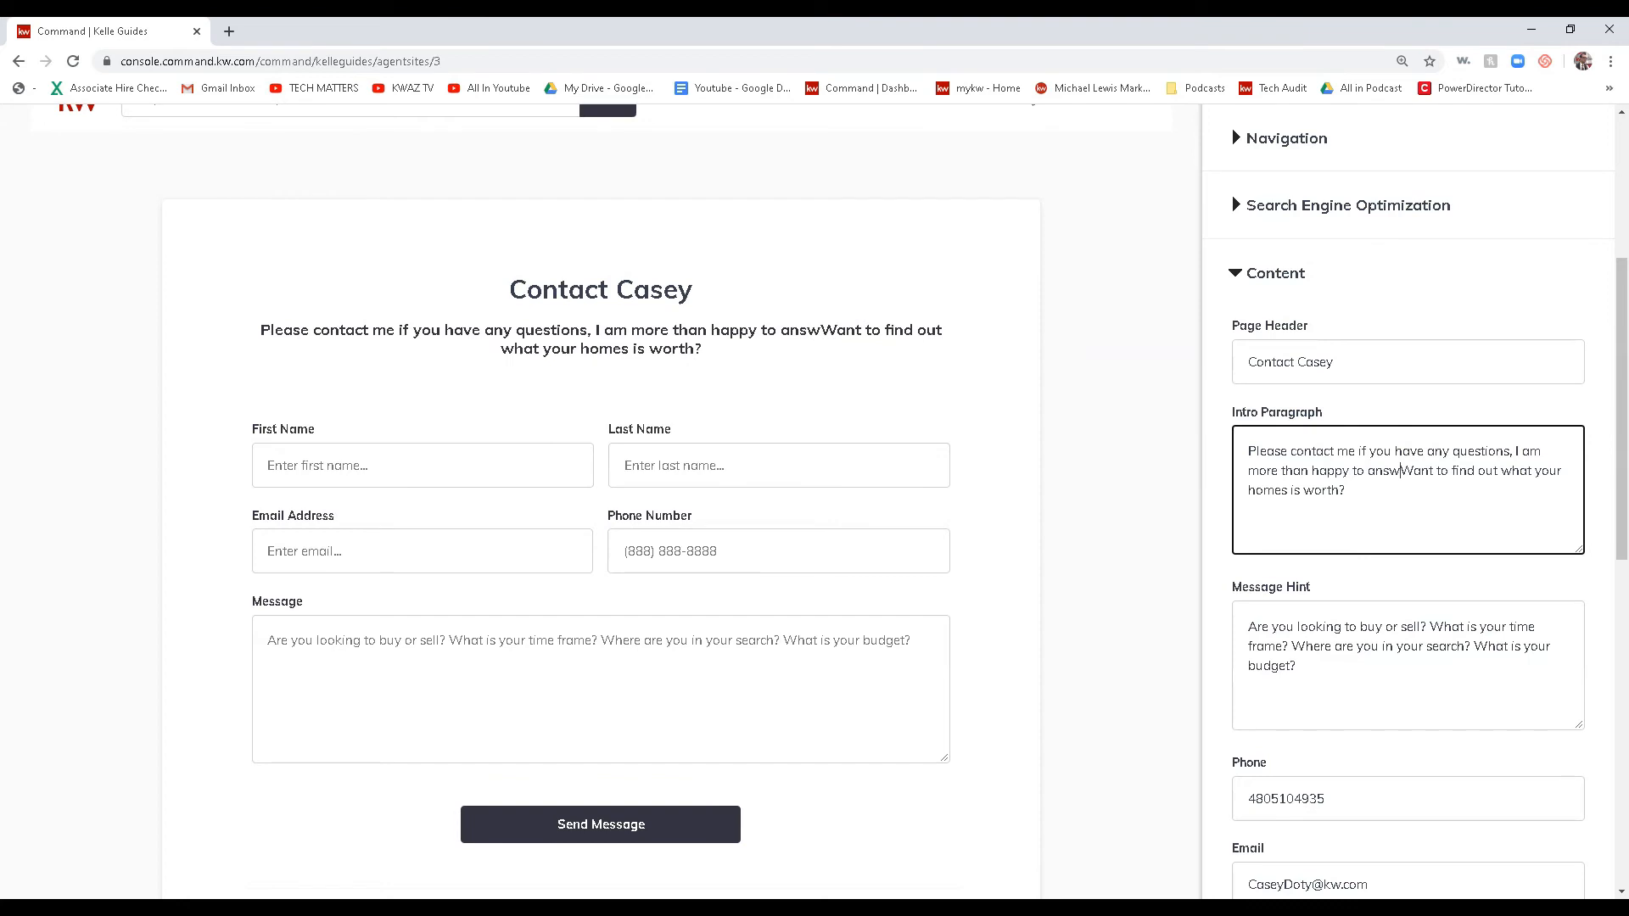
{"action": "type", "text": "hem"}
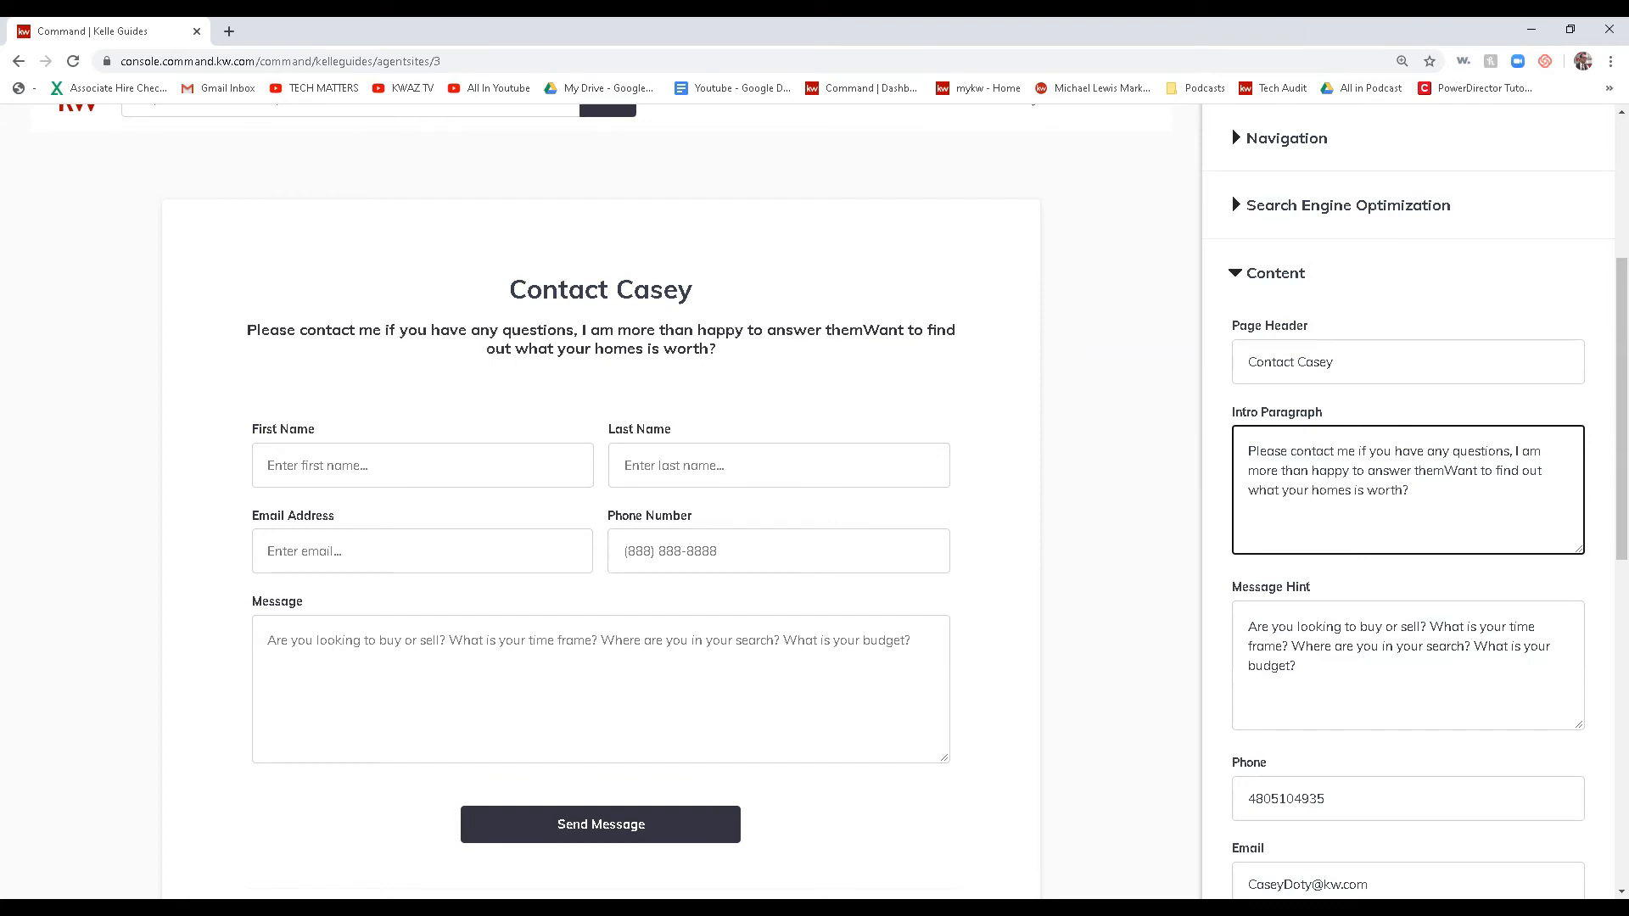
{"action": "type", "text": "."}
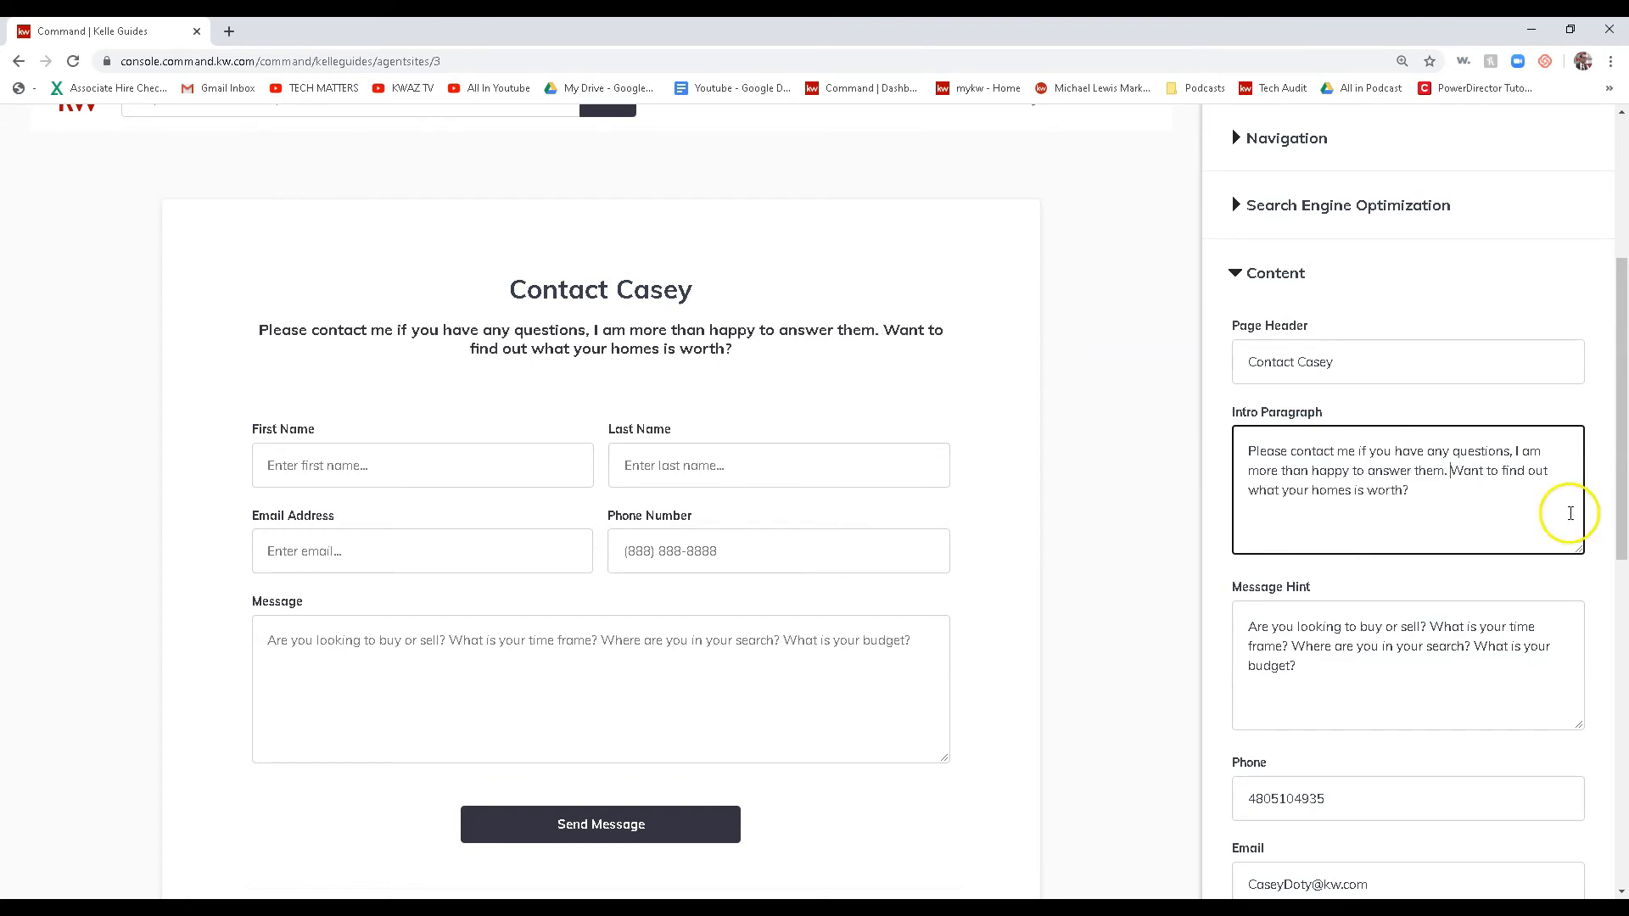
{"action": "scroll", "coordinate": [1366, 628], "scroll_direction": "down", "scroll_amount": 1}
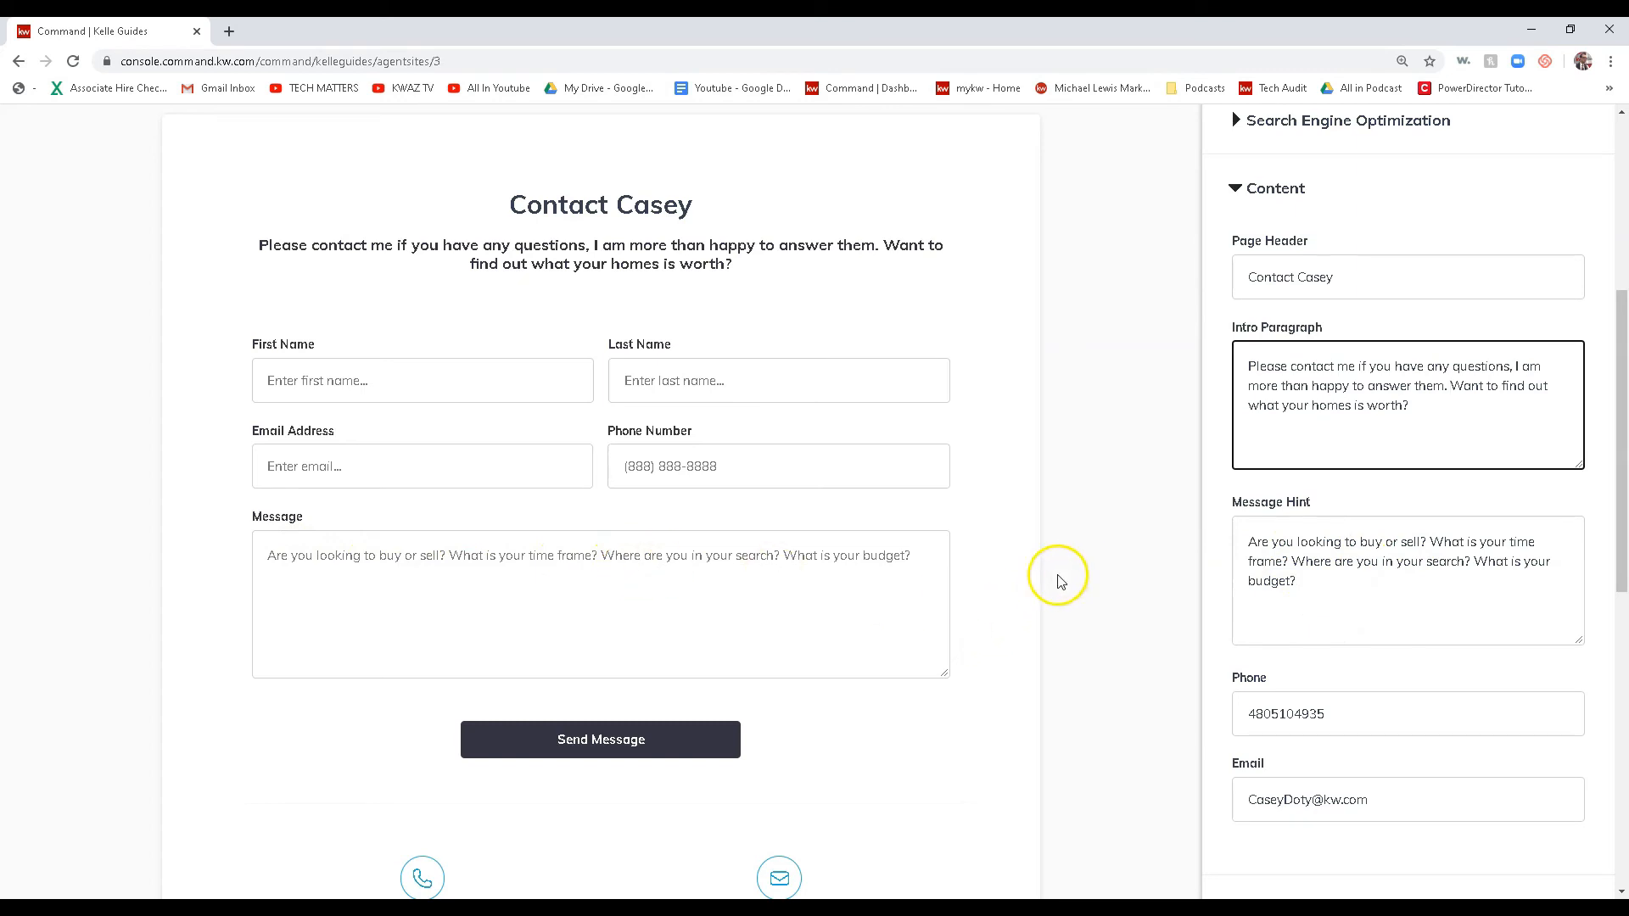
- Add dashes to the contact page phone number and save the page content
{"action": "scroll", "coordinate": [1290, 690], "scroll_direction": "down", "scroll_amount": 2}
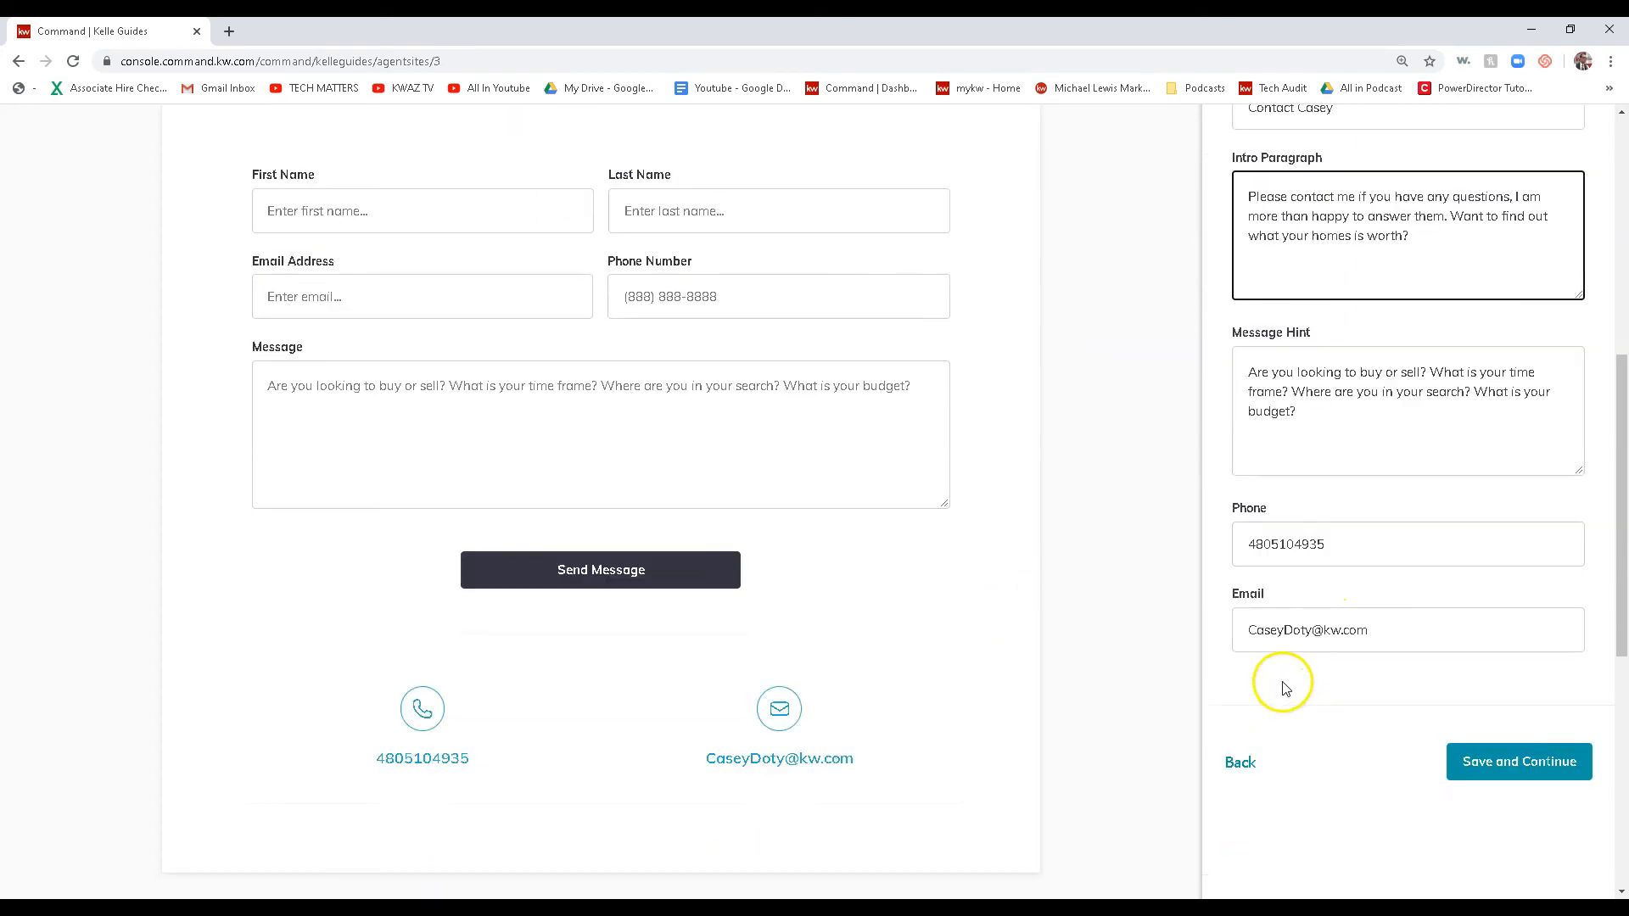
{"action": "left_click", "coordinate": [1271, 549]}
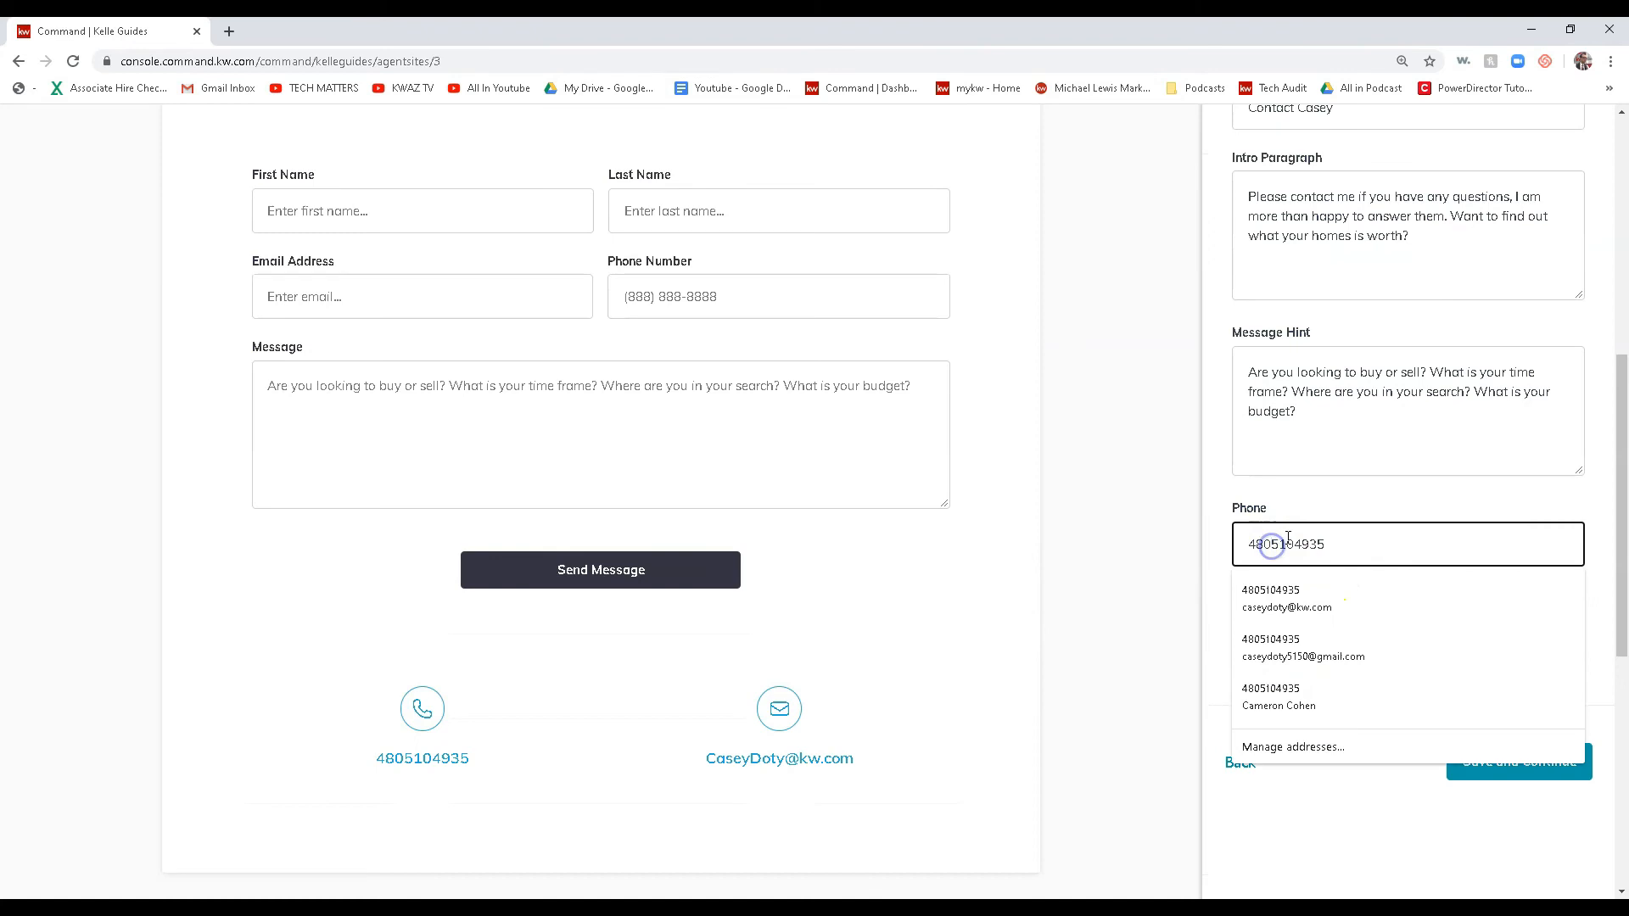
{"action": "type", "text": "-"}
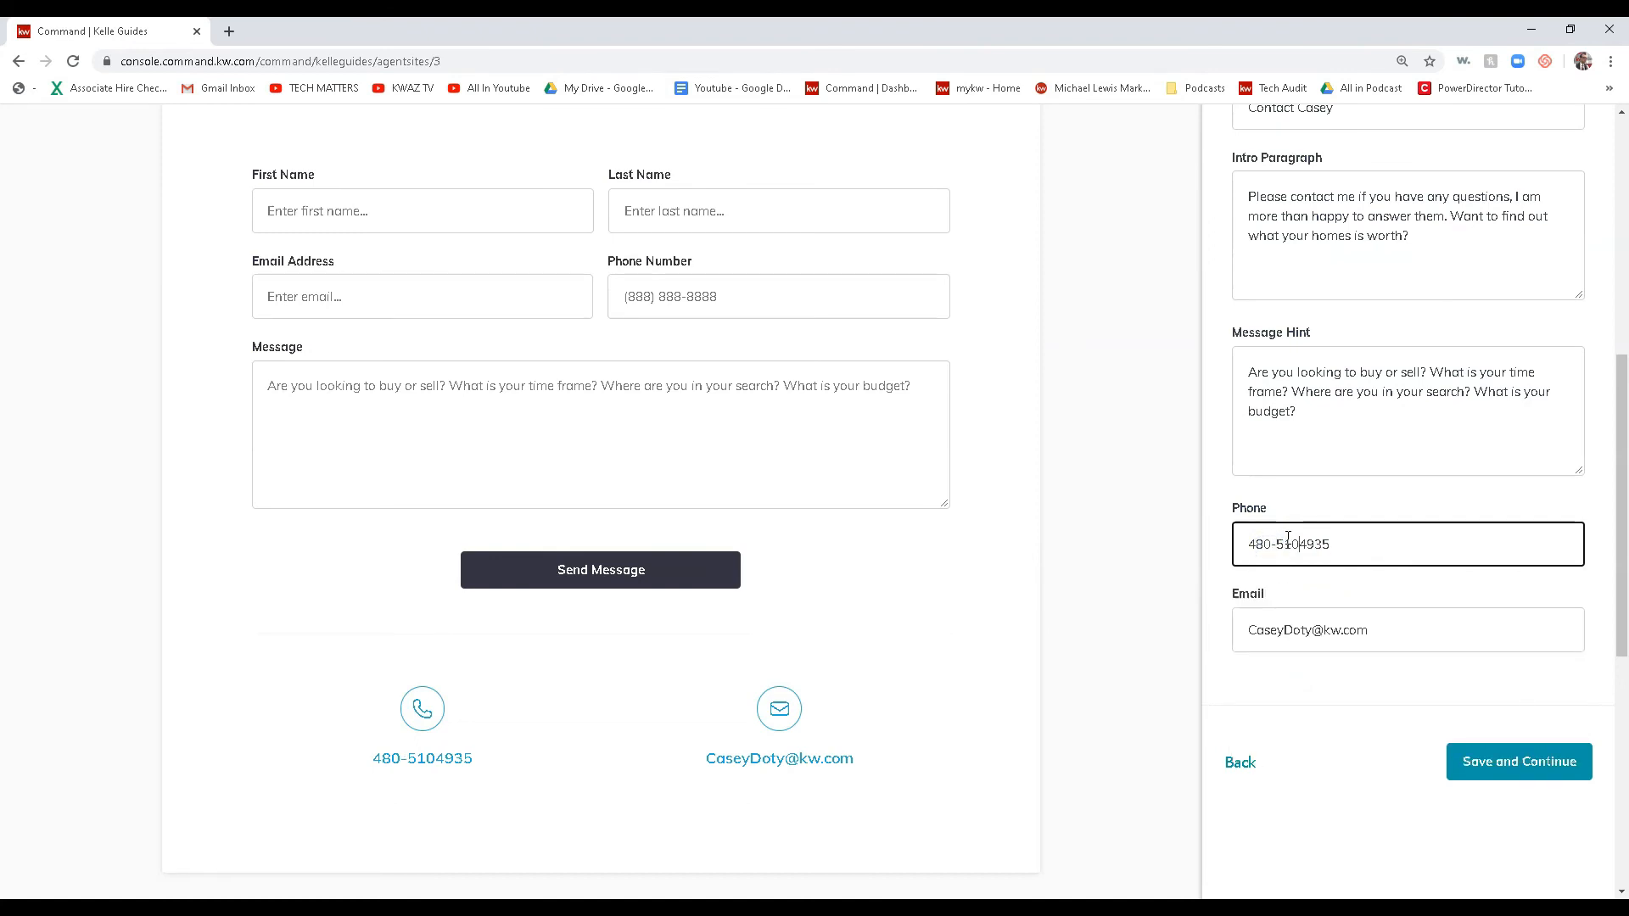
{"action": "left_click", "coordinate": [1523, 761]}
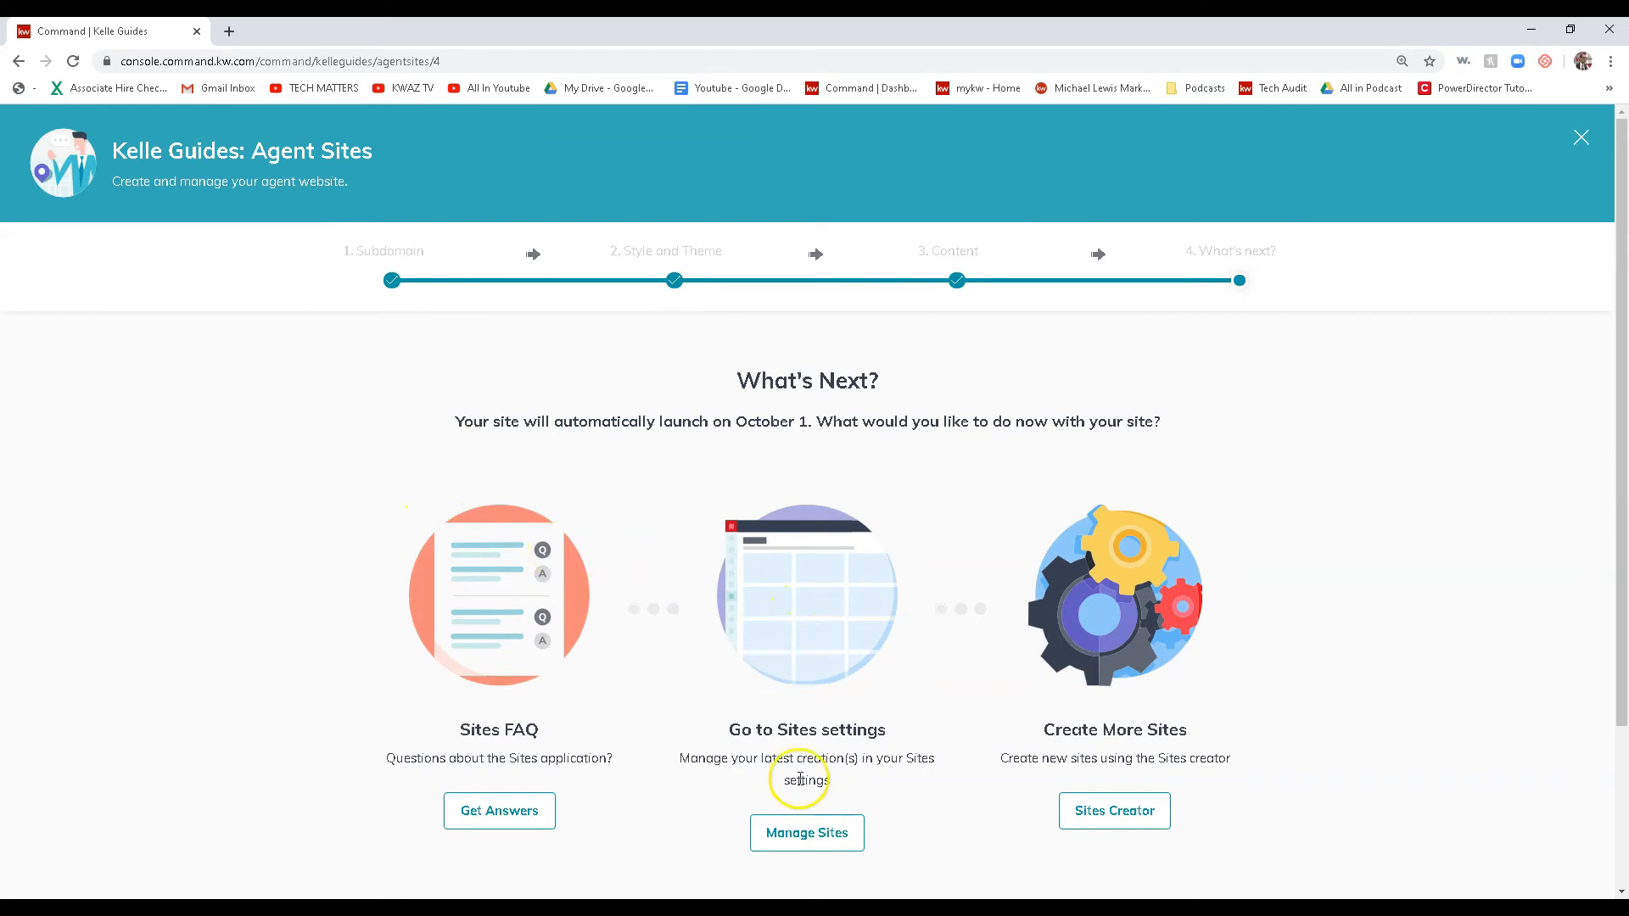
- Go to Manage Sites and open Site & App Settings at General Settings
{"action": "left_click", "coordinate": [800, 837]}
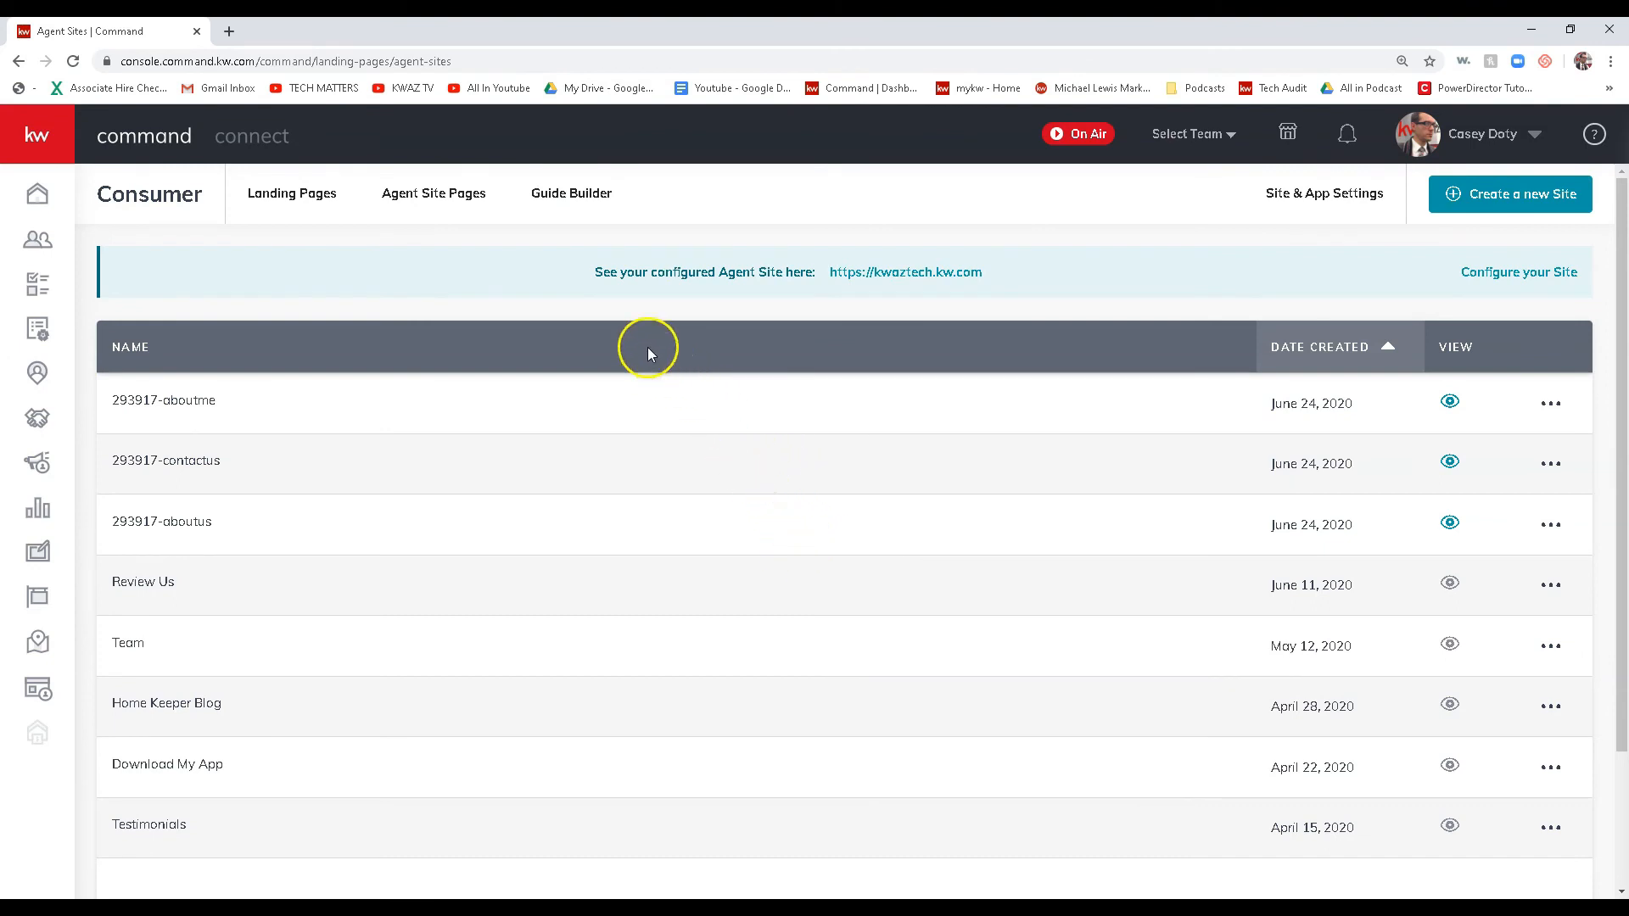
{"action": "left_click", "coordinate": [1290, 194]}
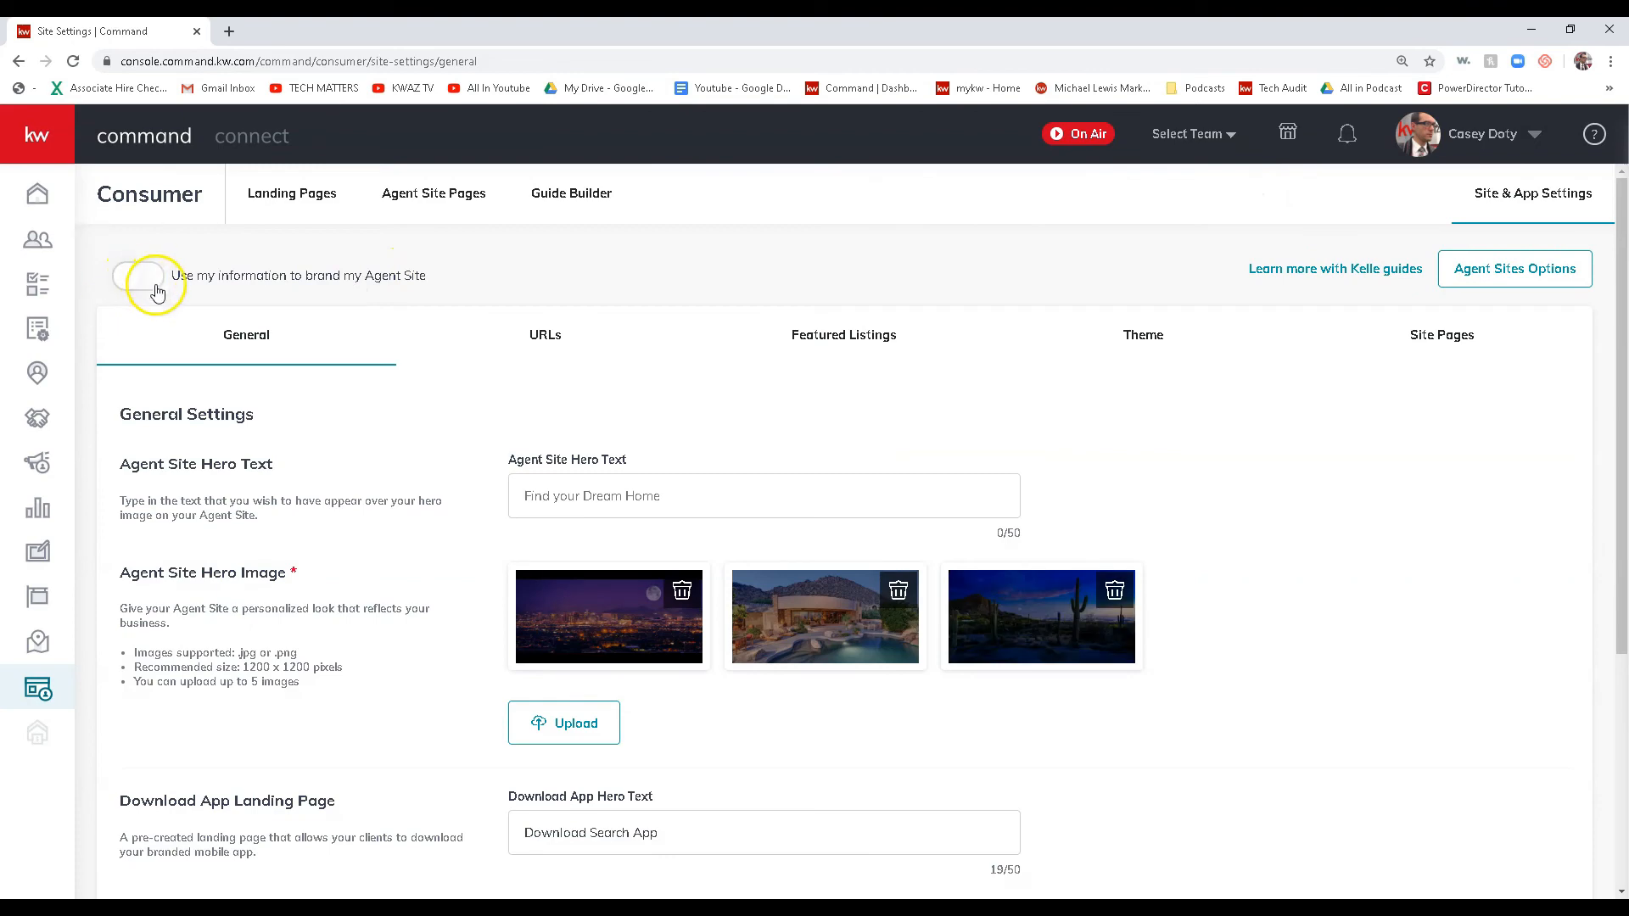
- Brand the Agent Site with my own information, then view the kwaztech URL settings
{"action": "left_click", "coordinate": [146, 283]}
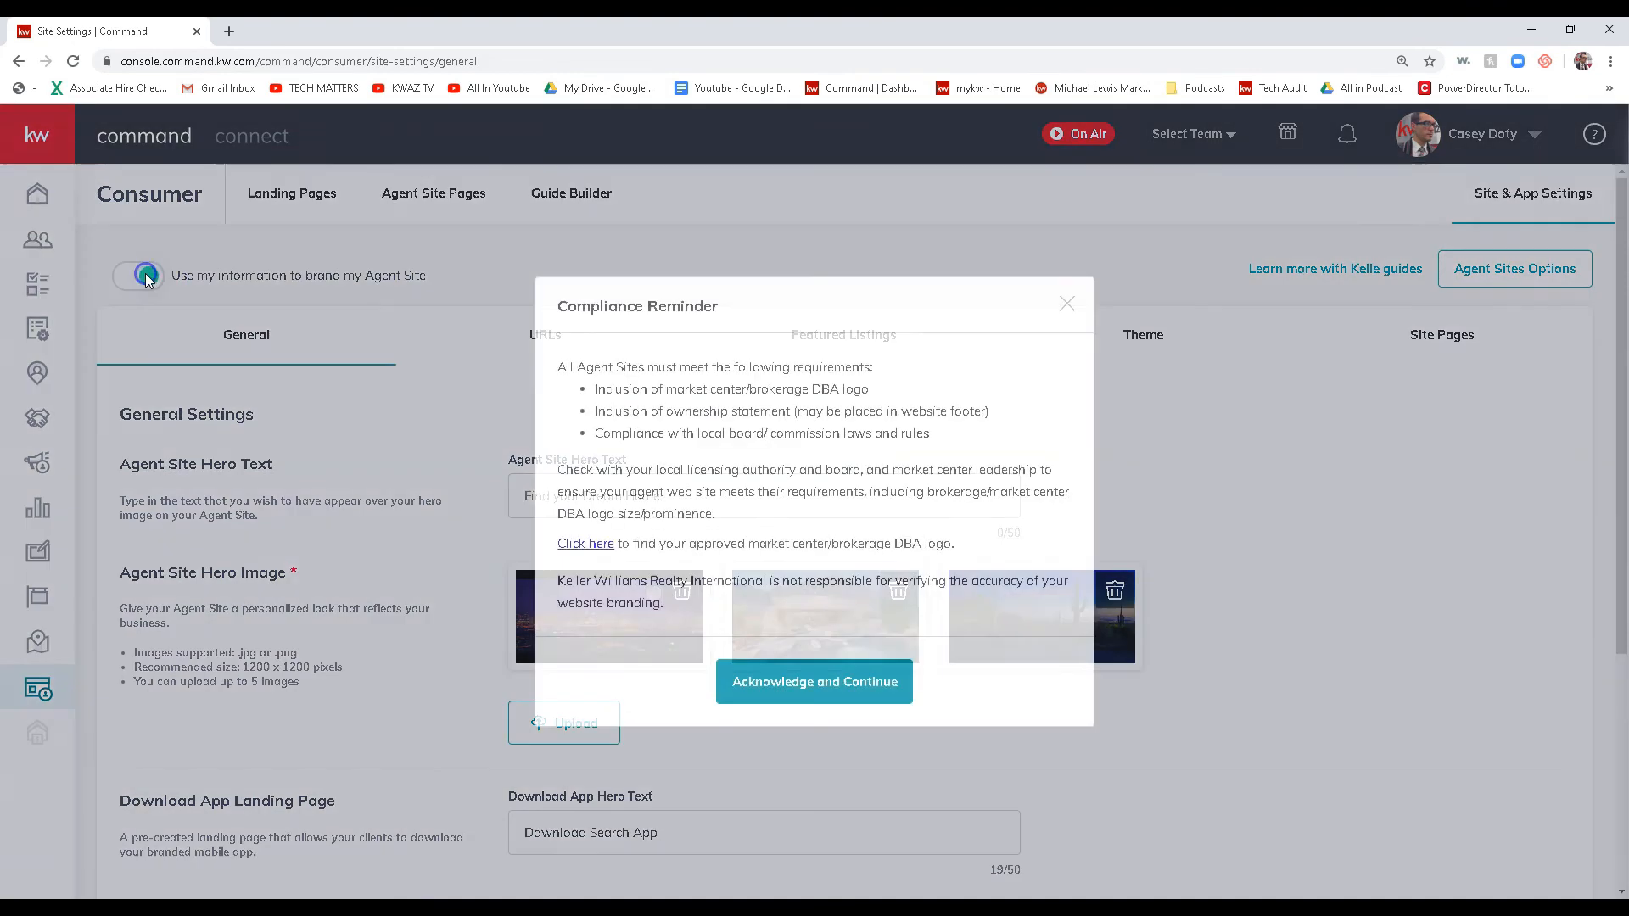
{"action": "left_click", "coordinate": [734, 679]}
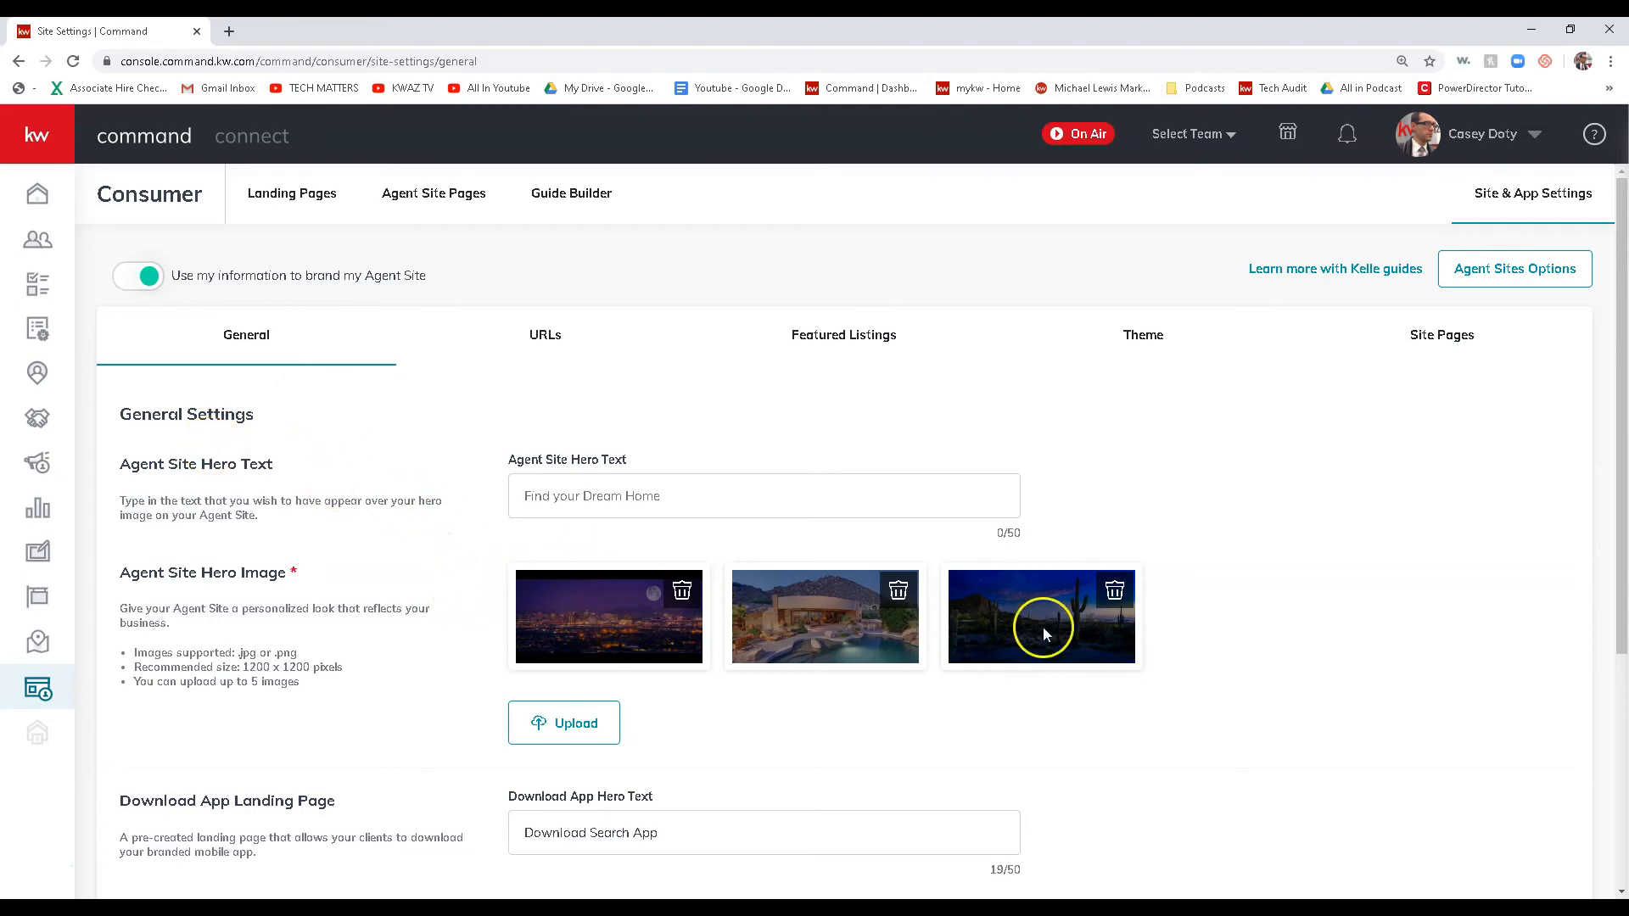
{"action": "scroll", "coordinate": [756, 582], "scroll_direction": "down", "scroll_amount": 1}
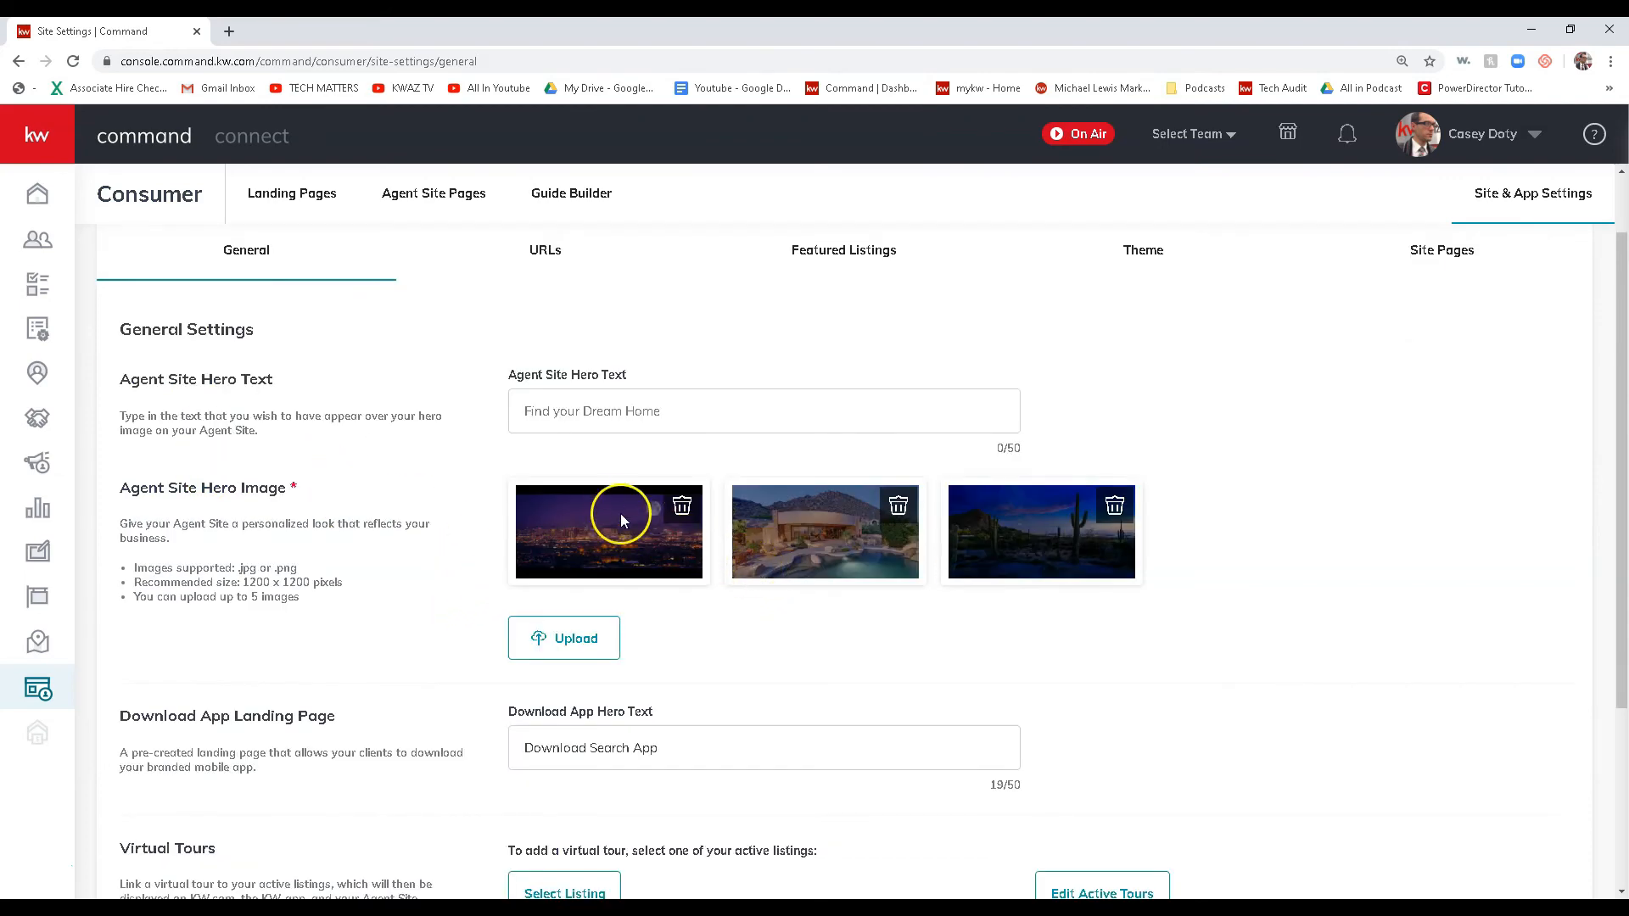
{"action": "scroll", "coordinate": [611, 501], "scroll_direction": "up", "scroll_amount": 1}
{"action": "left_click", "coordinate": [547, 326]}
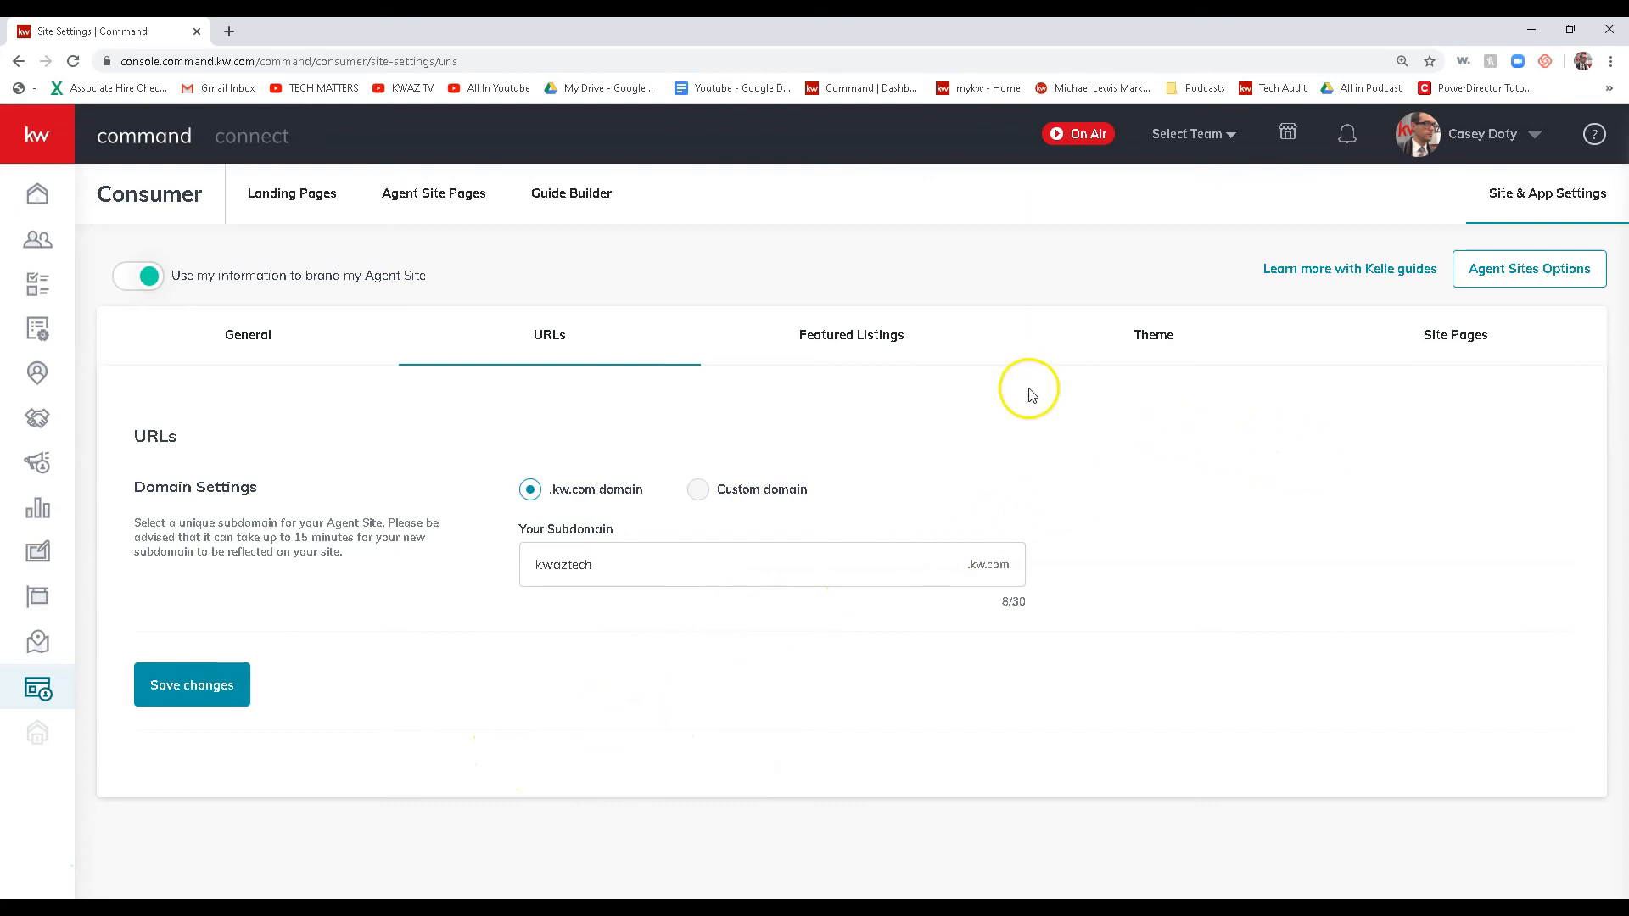
- Check Featured Listings without selecting any listings, then view the Theme colour options
{"action": "left_click", "coordinate": [857, 336]}
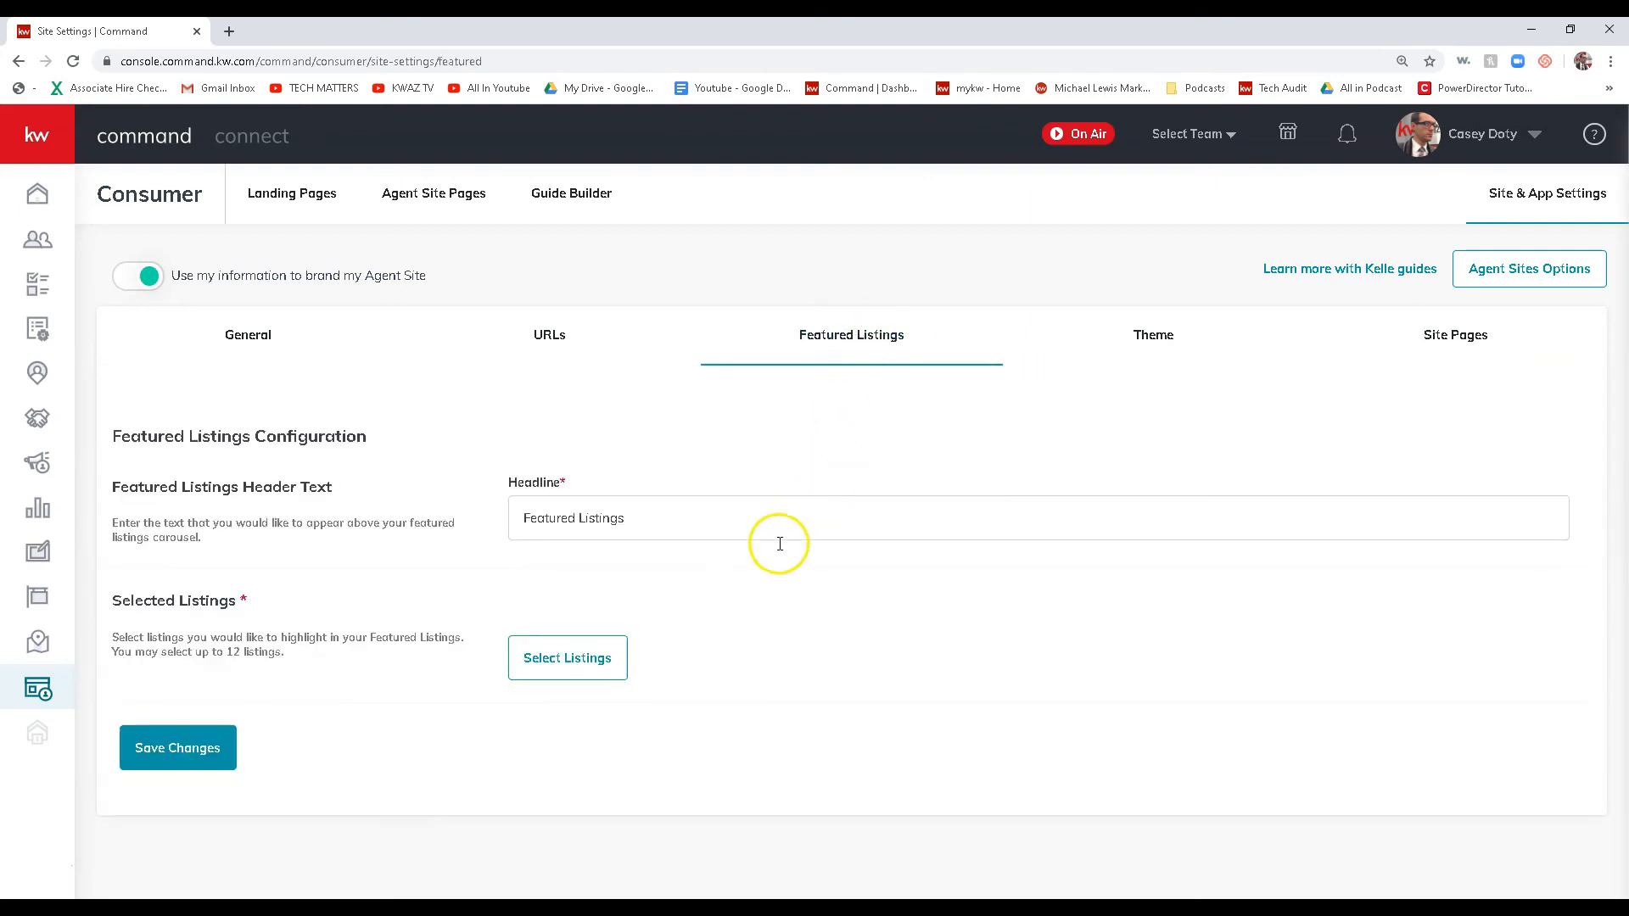
{"action": "left_click", "coordinate": [593, 659]}
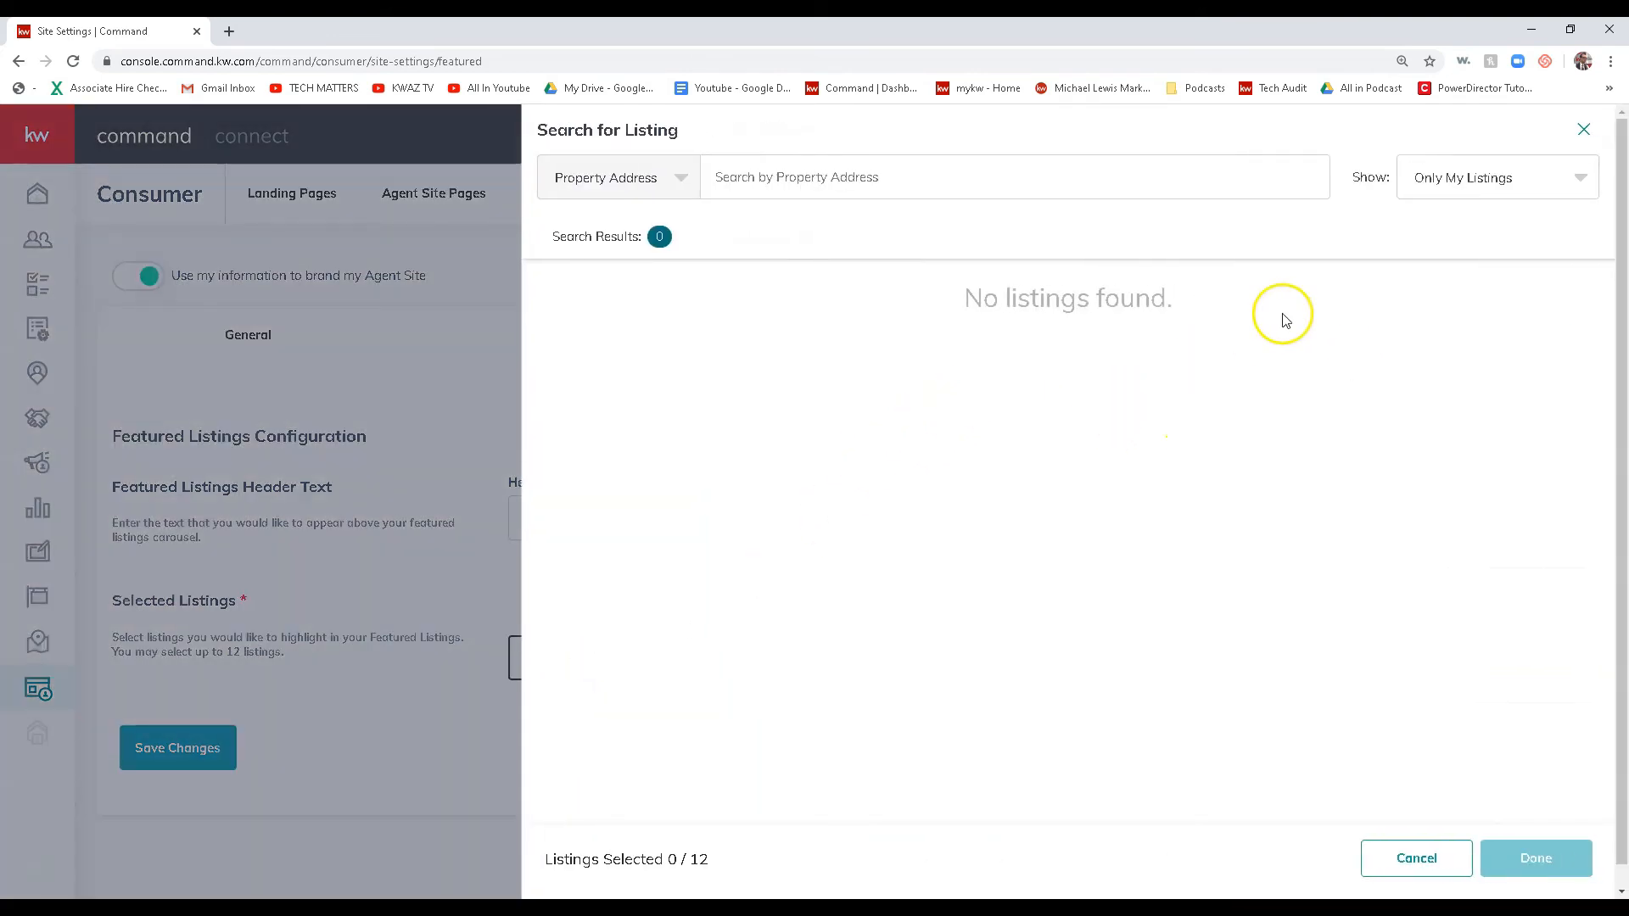
{"action": "left_click", "coordinate": [1582, 129]}
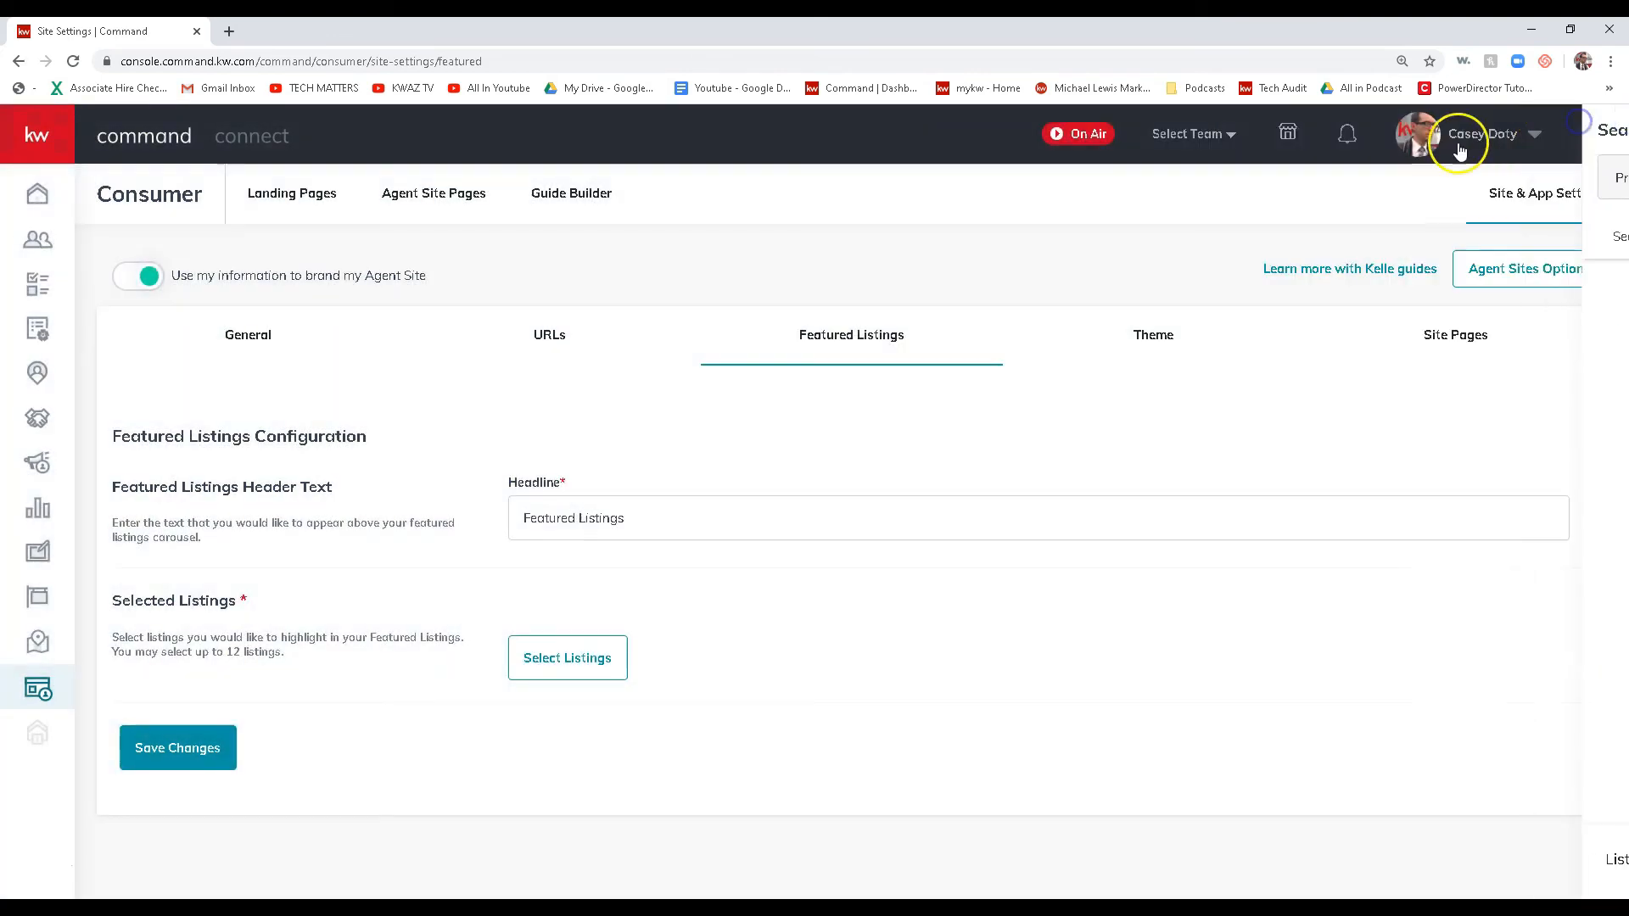
{"action": "left_click", "coordinate": [1150, 332]}
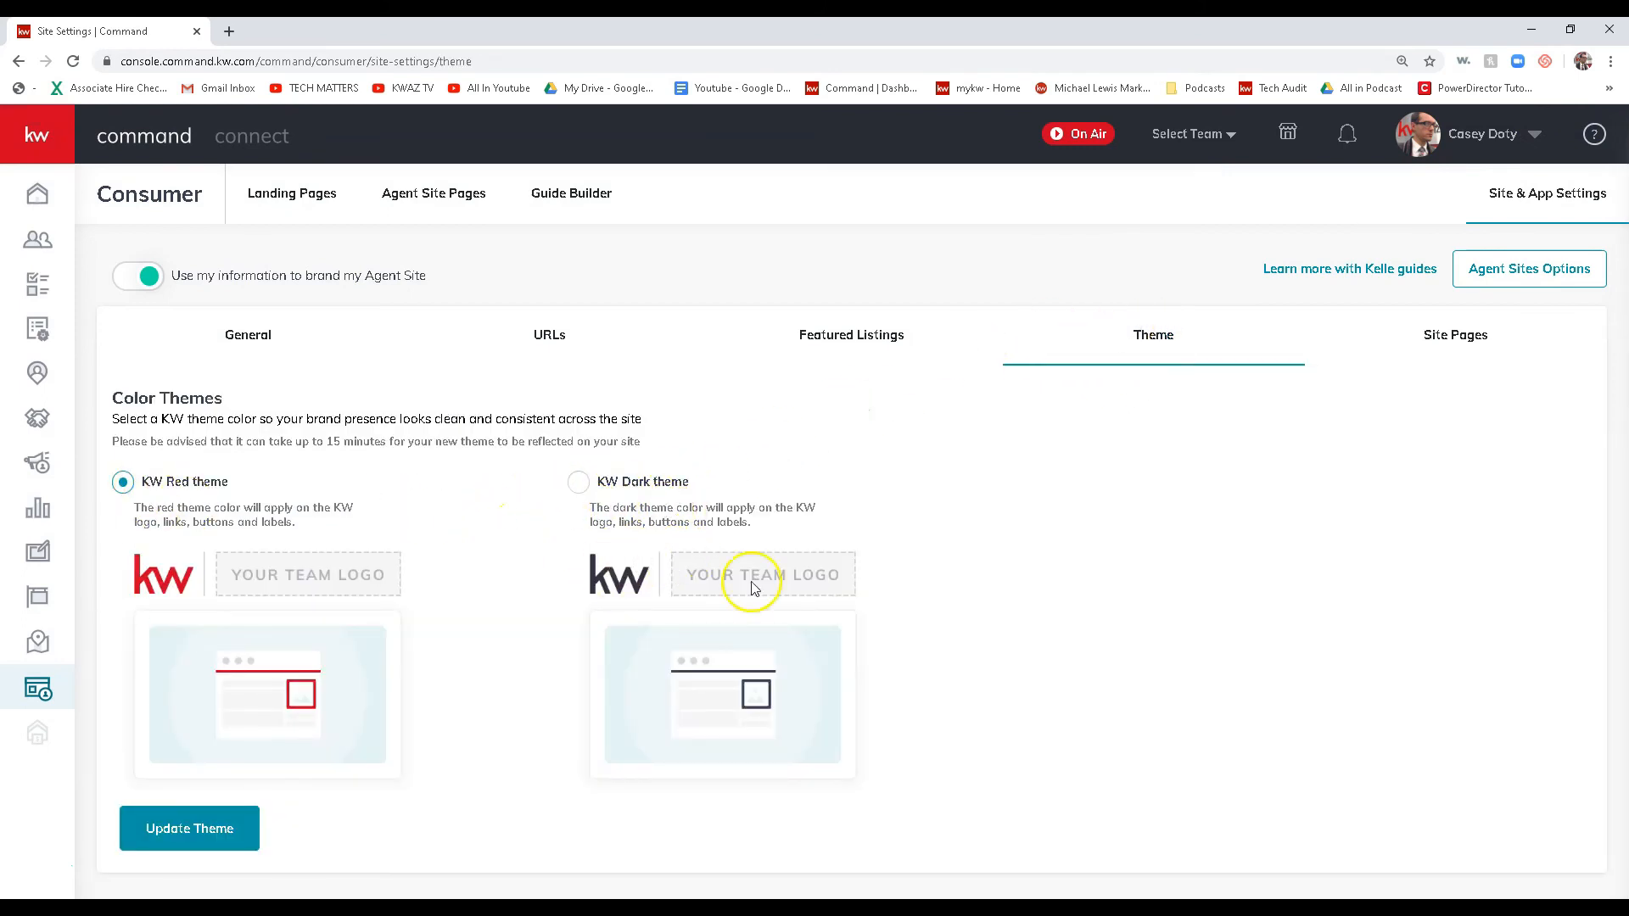
- Show the Site Pages tab listing the About us, About and Contact pages
{"action": "left_click", "coordinate": [1440, 340]}
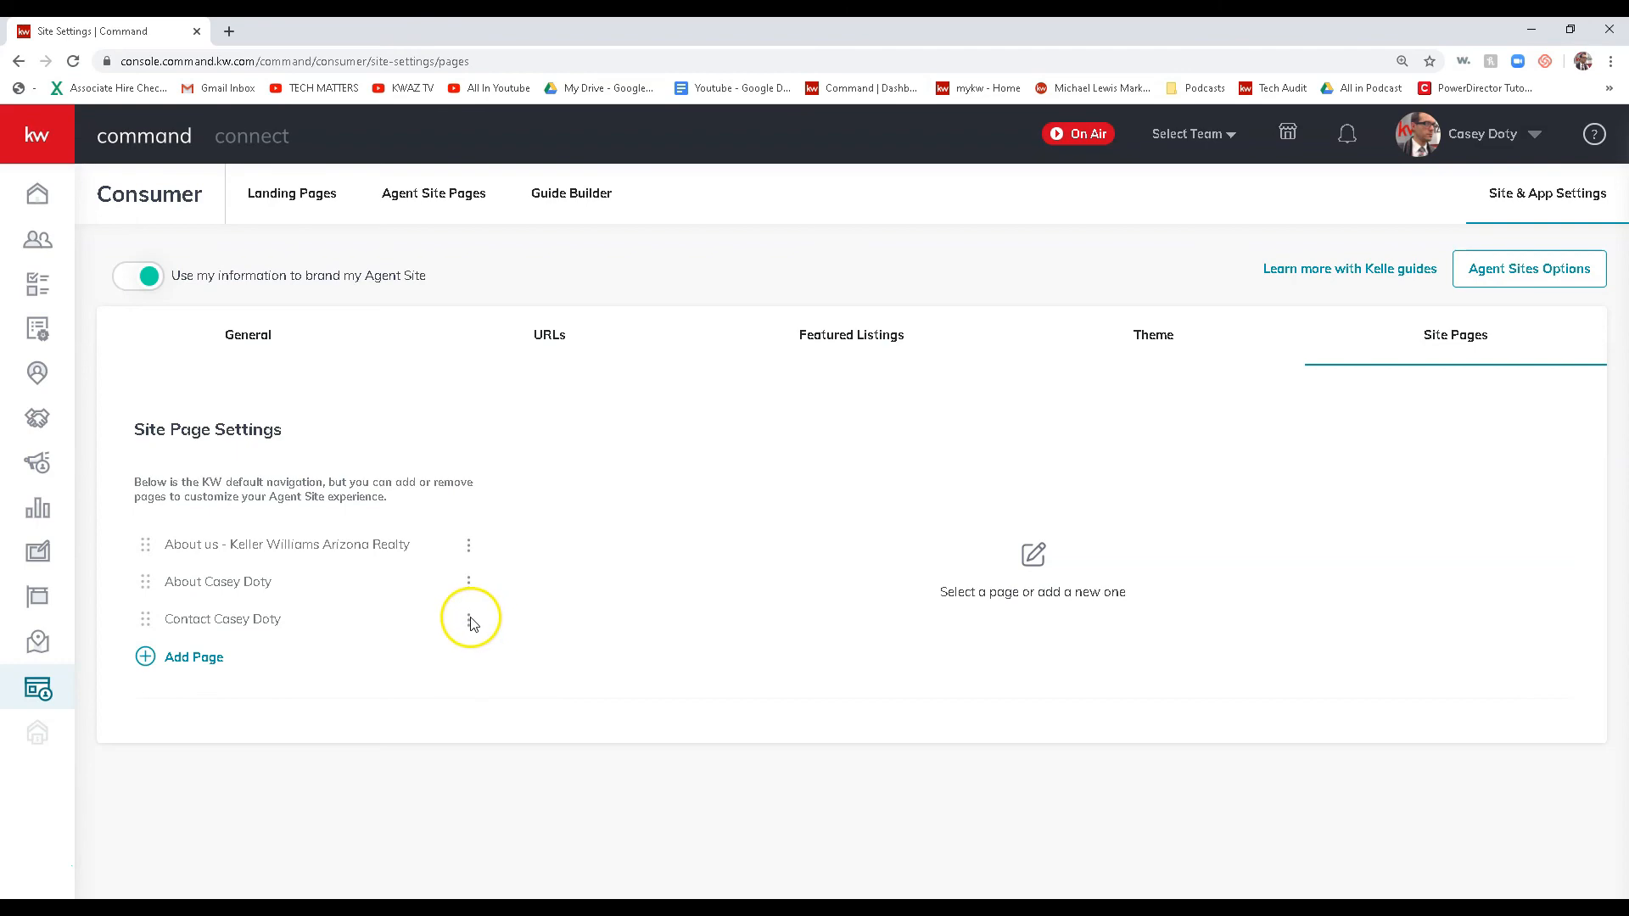
- Add a Review Us page to the navigation, then delete the resulting New Page
{"action": "left_click", "coordinate": [200, 662]}
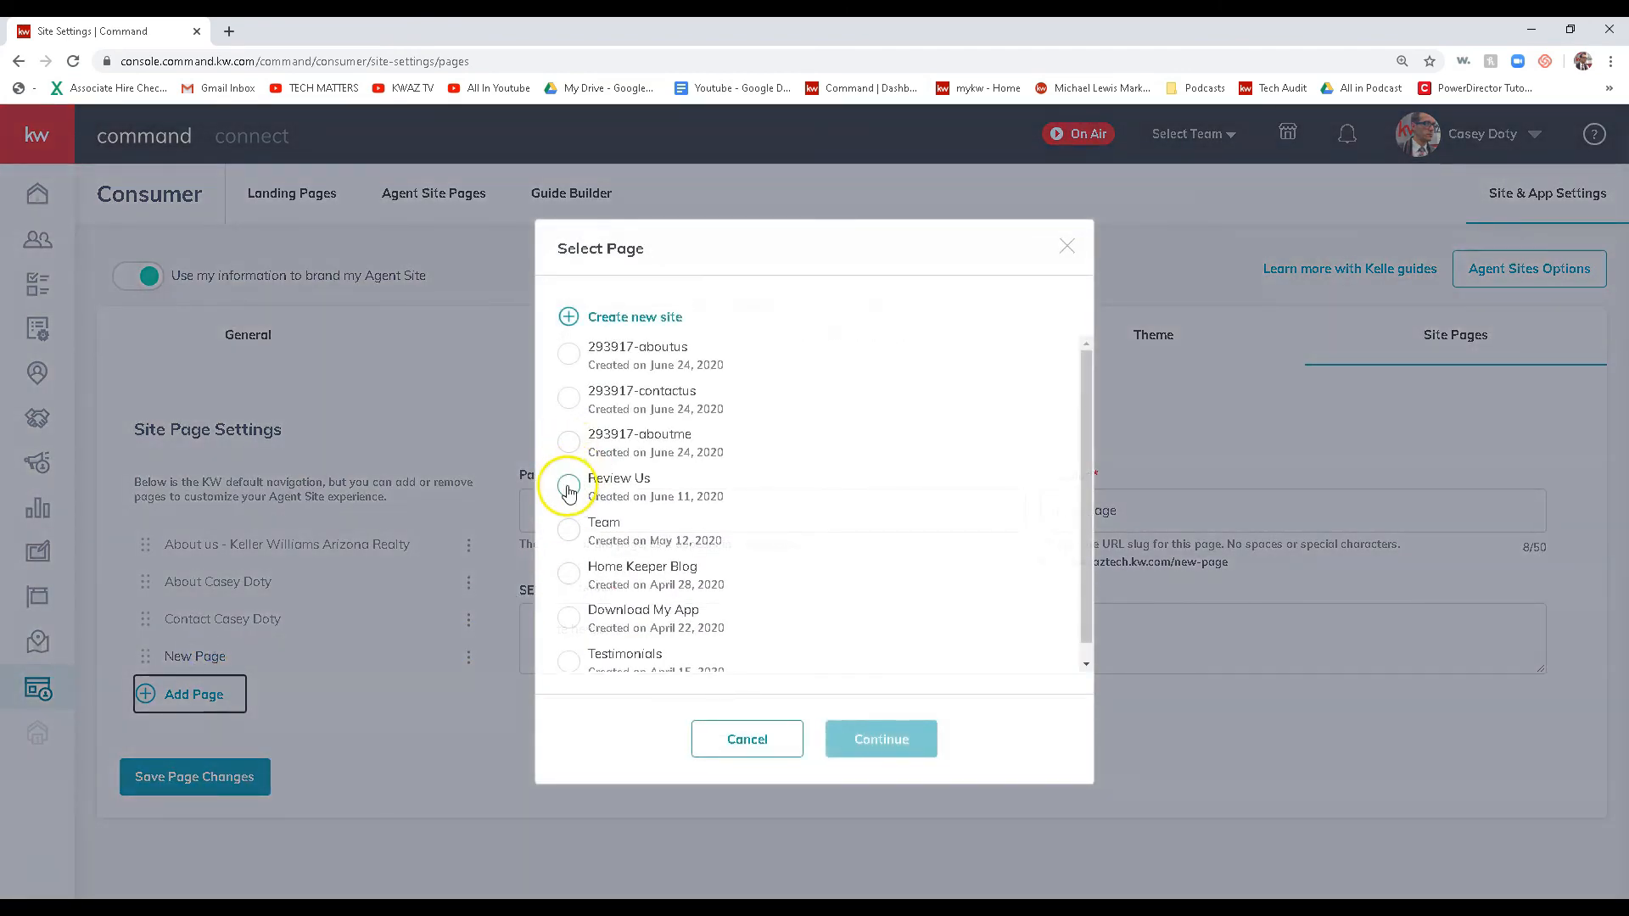
{"action": "left_click", "coordinate": [568, 488]}
{"action": "left_click", "coordinate": [881, 739]}
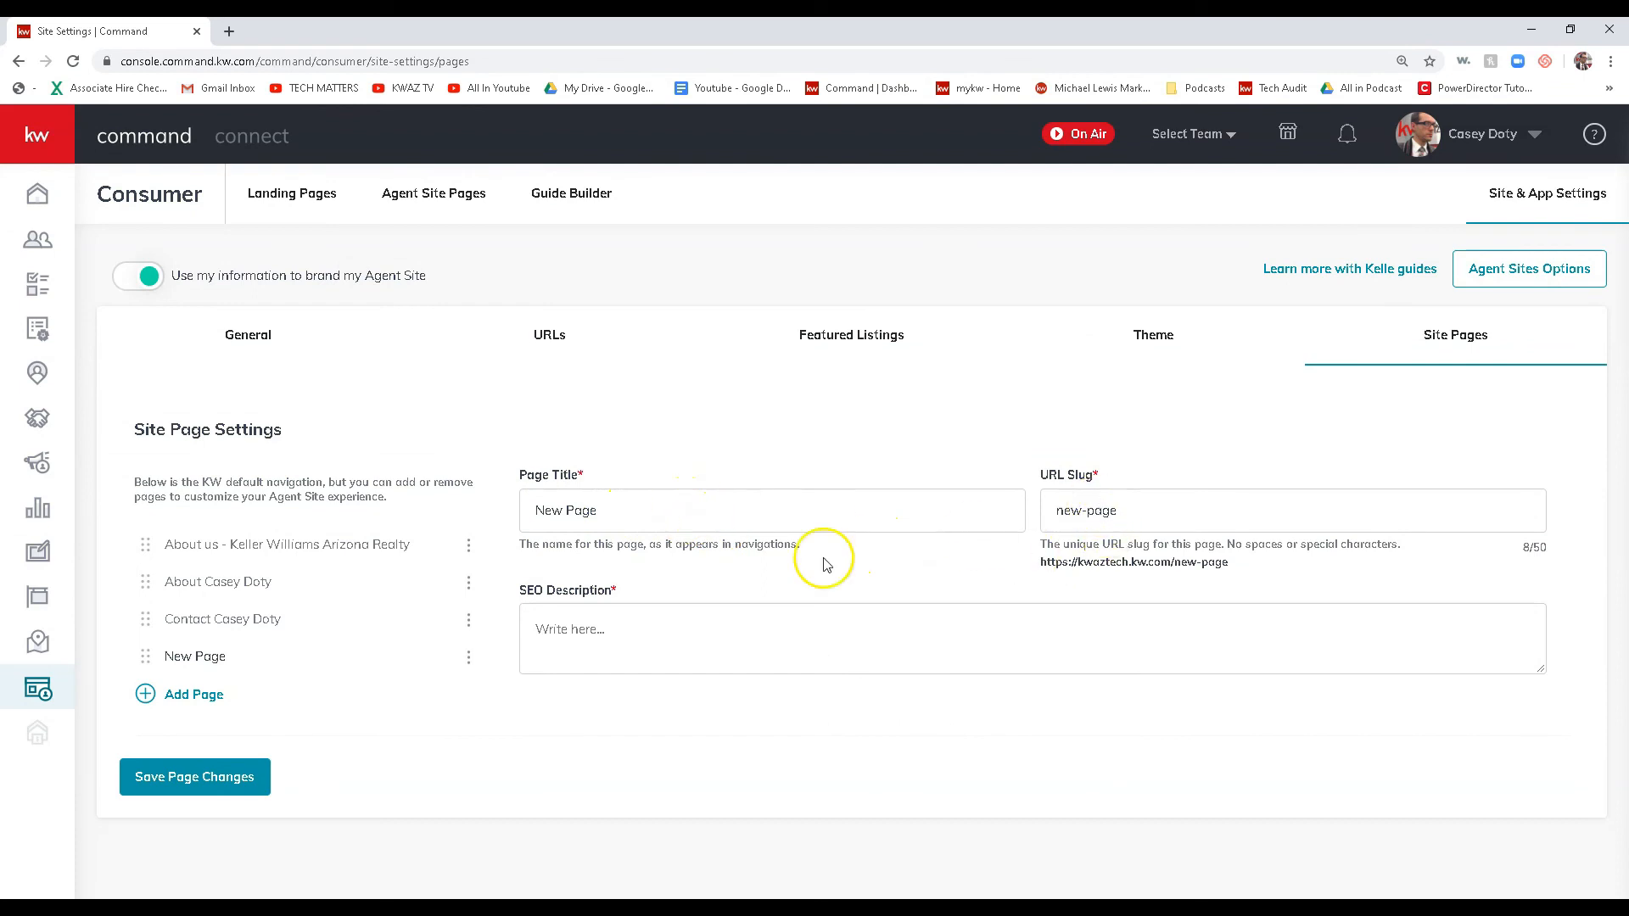
{"action": "left_click", "coordinate": [469, 660]}
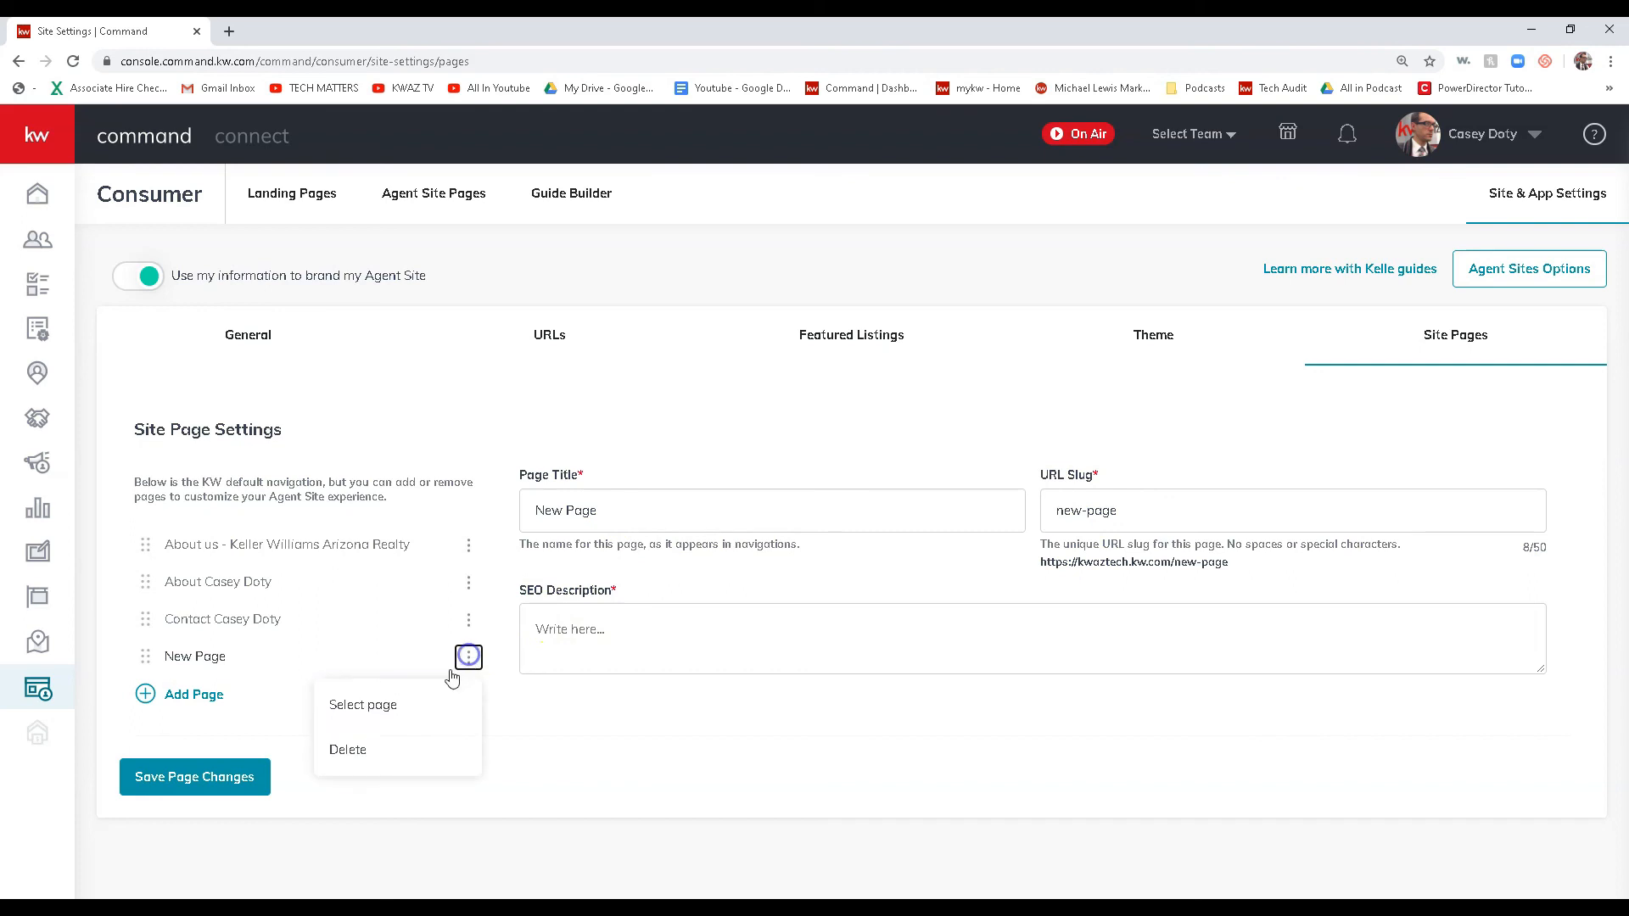
{"action": "left_click", "coordinate": [405, 746]}
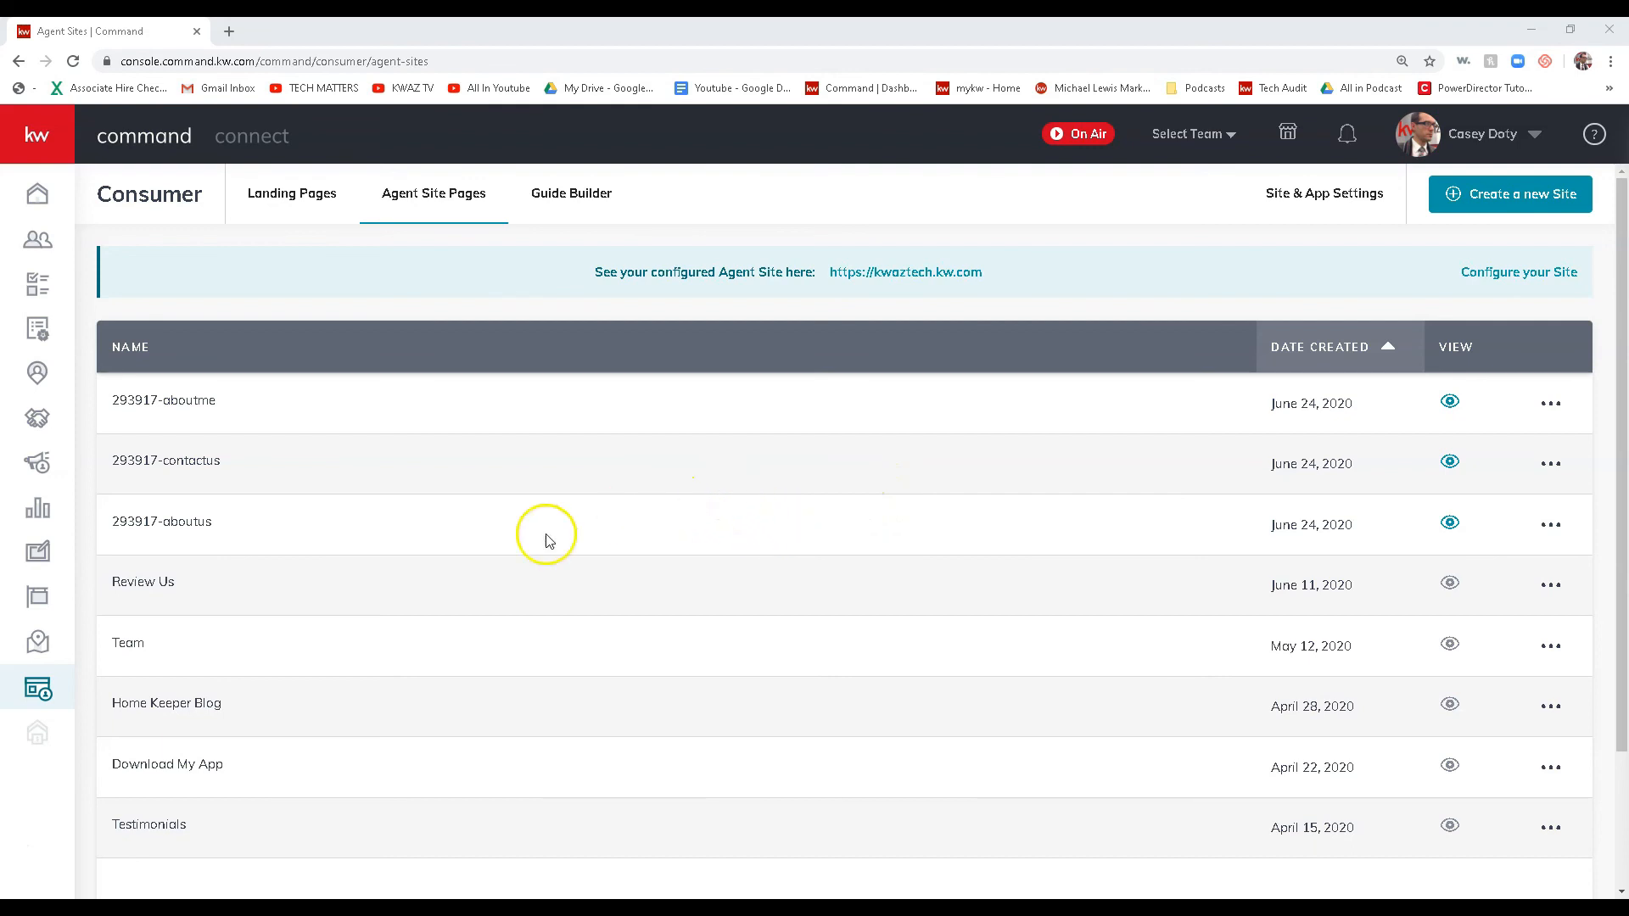
- Filter Designs to Agent site templates and open the Company Profile template
{"action": "left_click", "coordinate": [38, 560]}
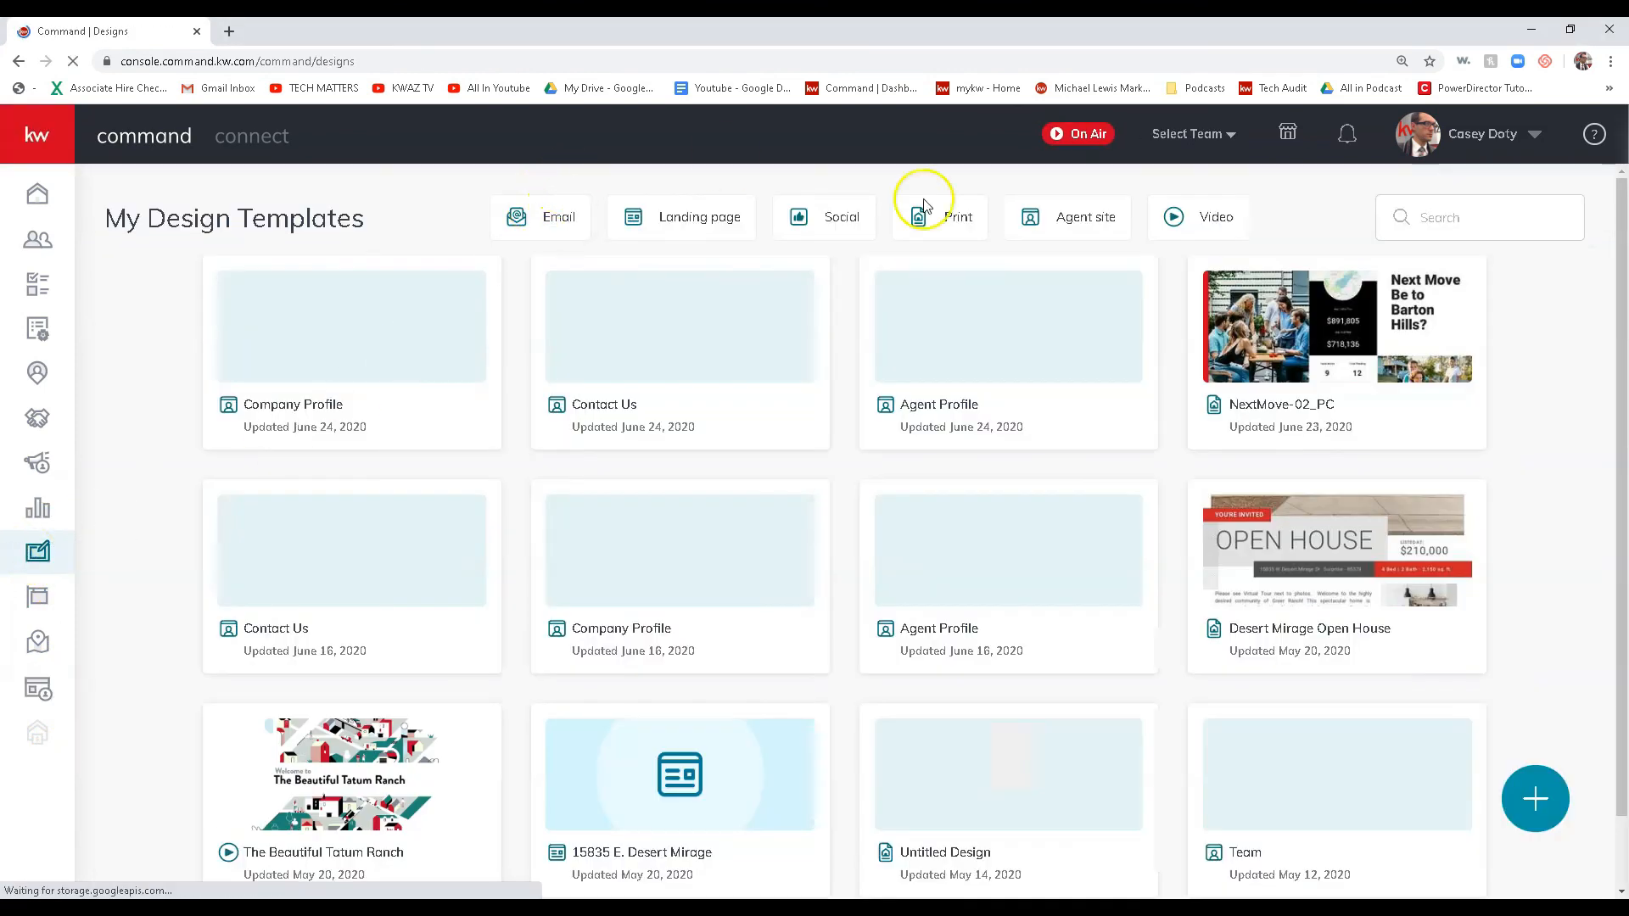
{"action": "left_click", "coordinate": [1083, 224]}
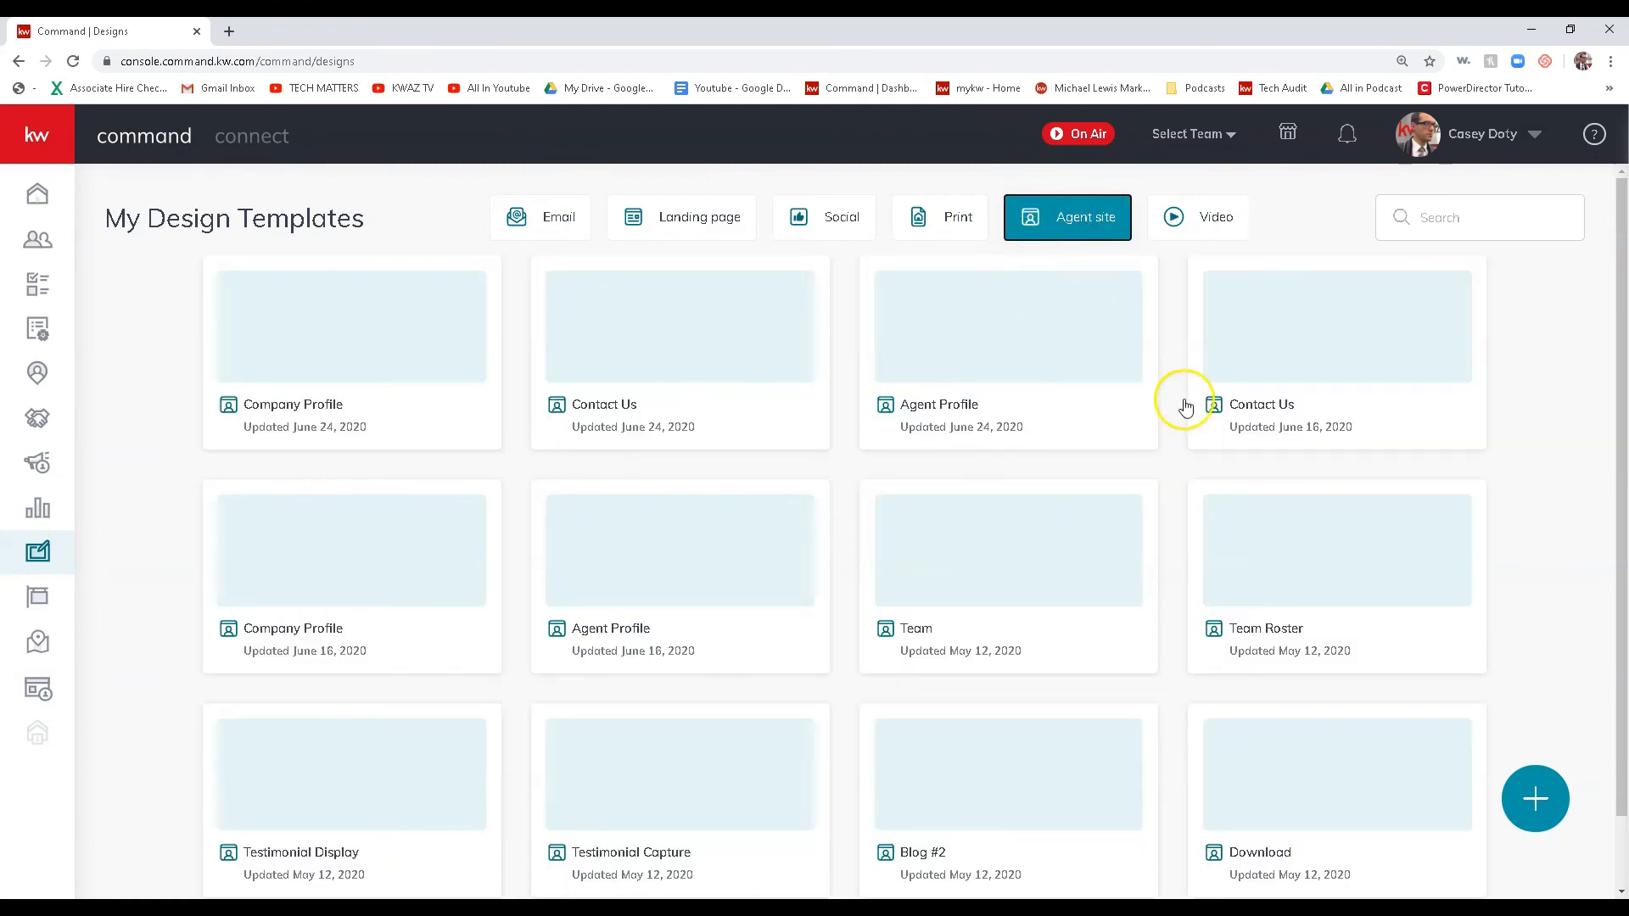
{"action": "scroll", "coordinate": [741, 512], "scroll_direction": "down", "scroll_amount": 1}
{"action": "scroll", "coordinate": [1137, 505], "scroll_direction": "up", "scroll_amount": 1}
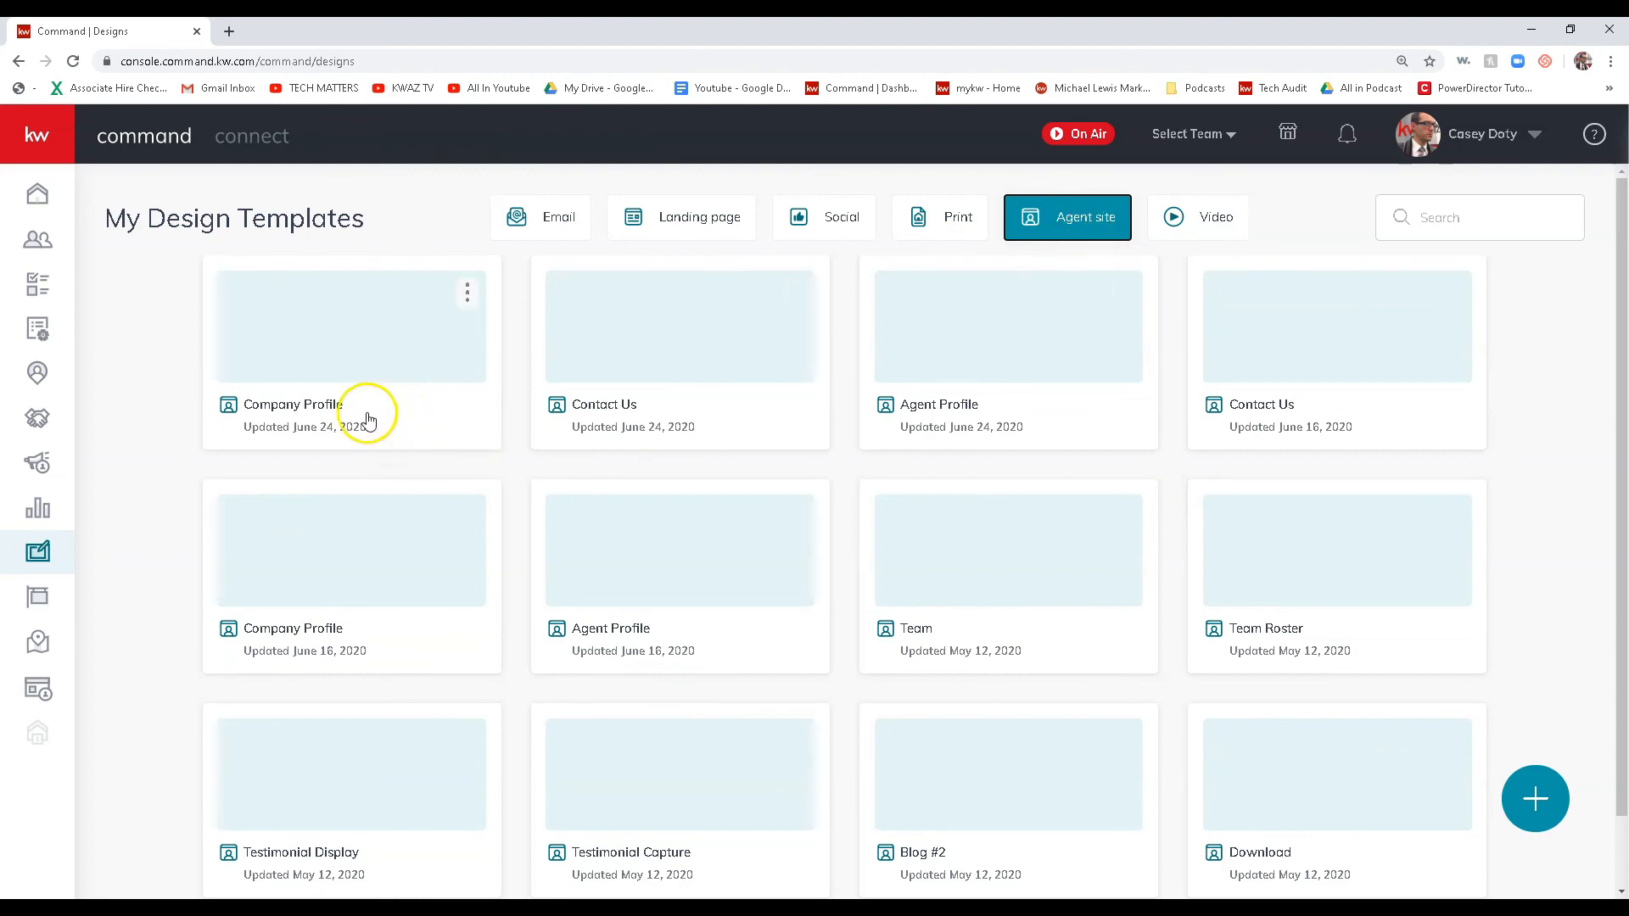
{"action": "left_click", "coordinate": [350, 348]}
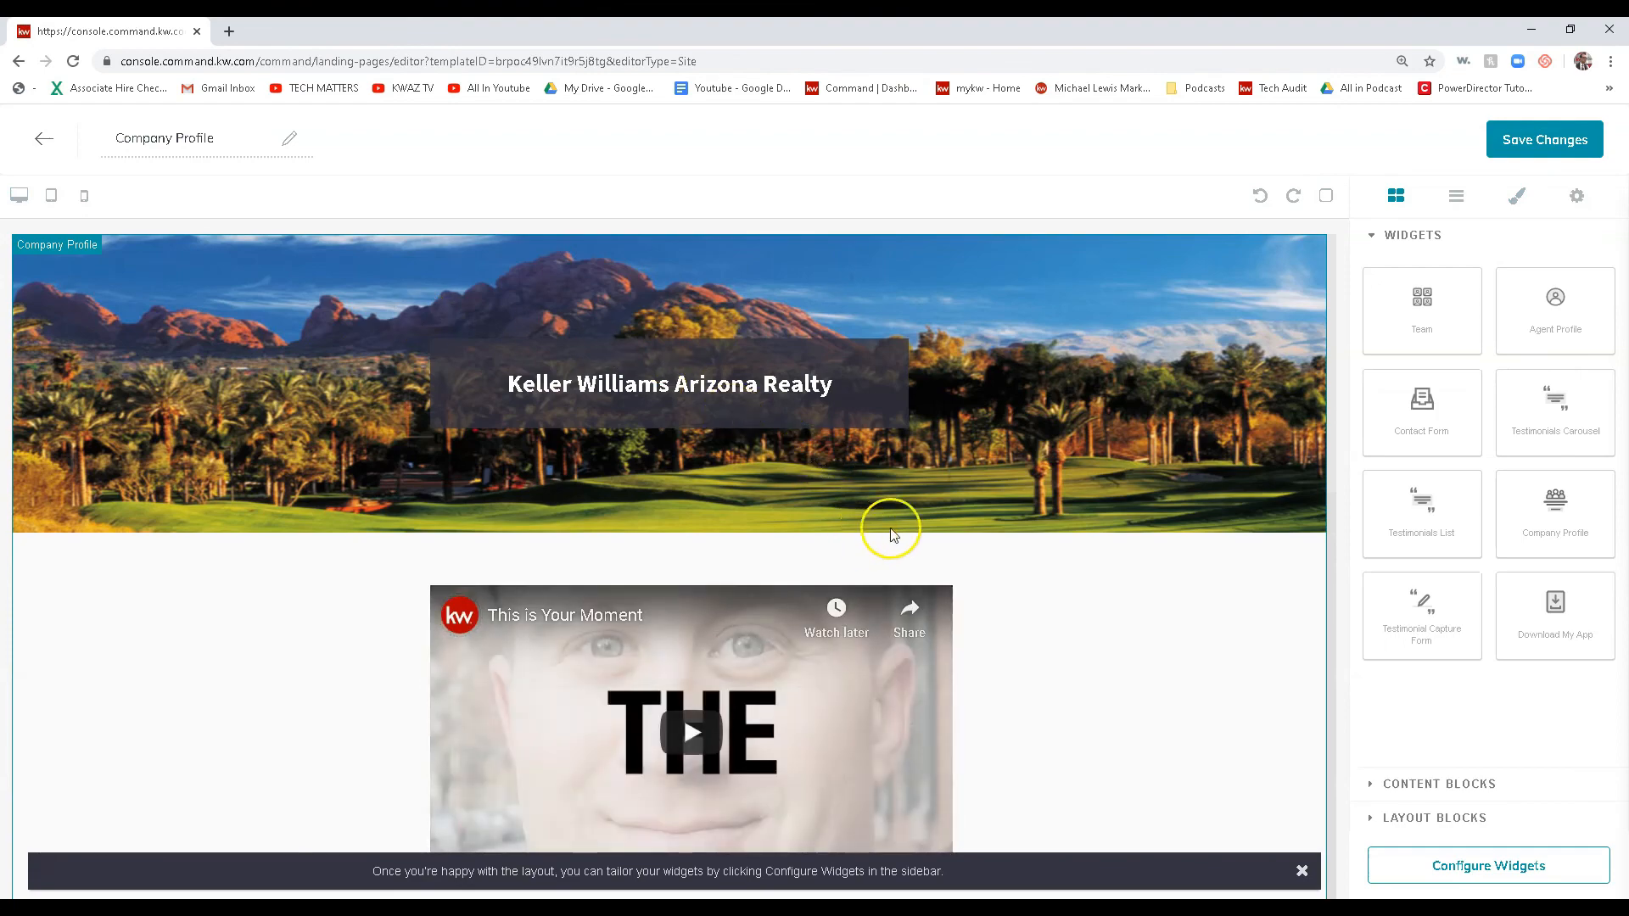
- Scroll through the Company Profile template preview
{"action": "scroll", "coordinate": [1085, 562], "scroll_direction": "down", "scroll_amount": 3}
{"action": "scroll", "coordinate": [662, 555], "scroll_direction": "down", "scroll_amount": 4}
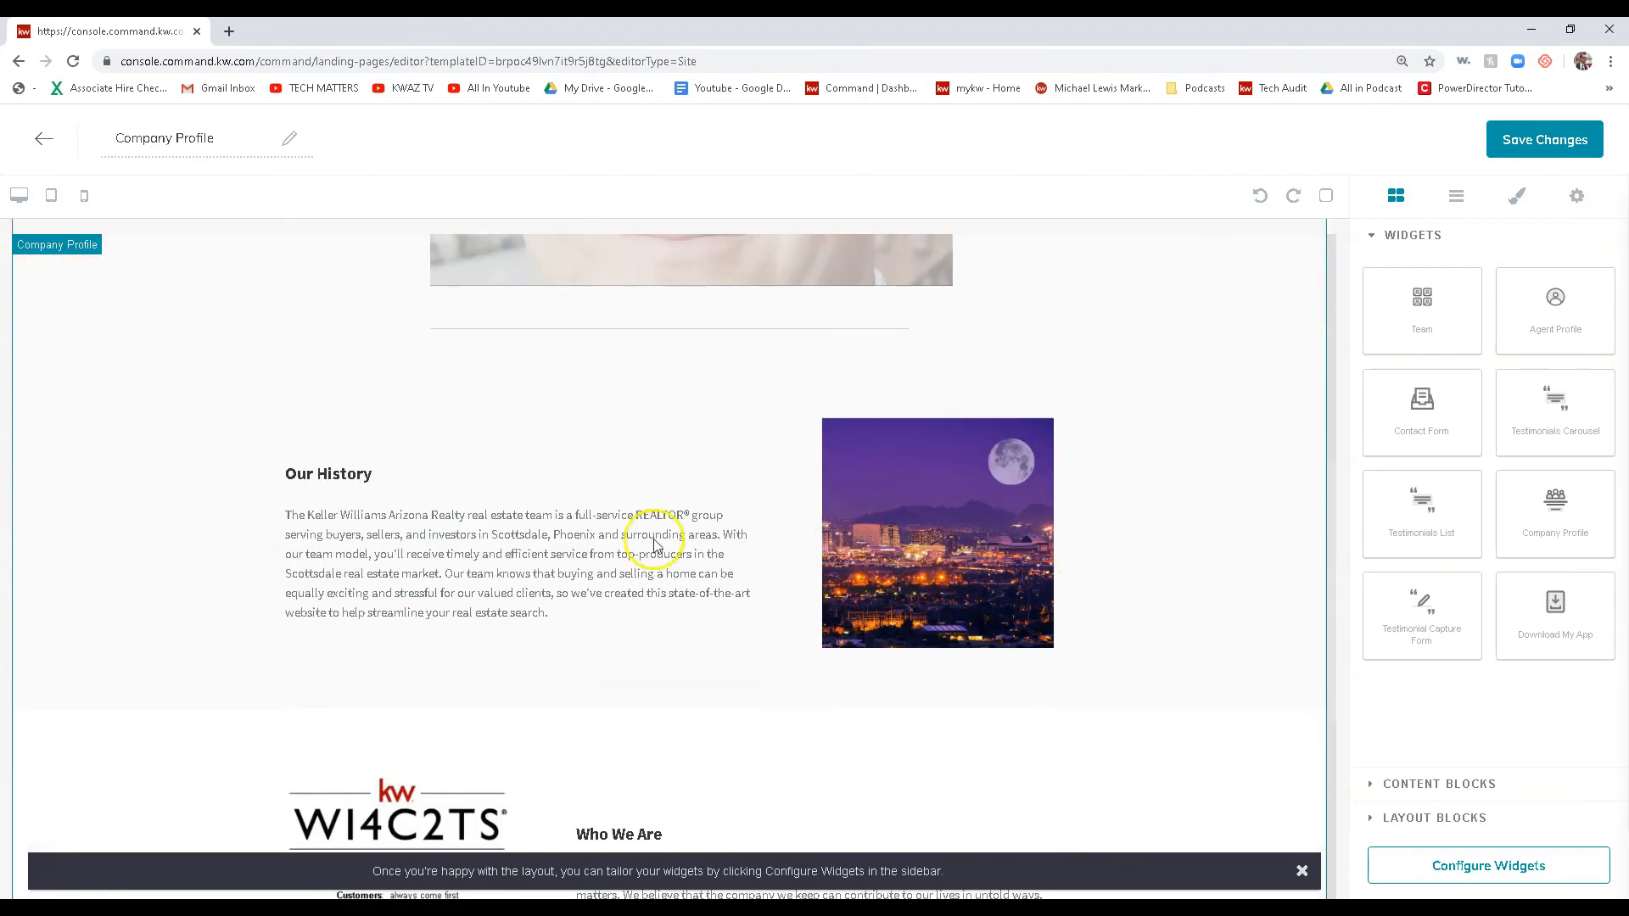
{"action": "scroll", "coordinate": [698, 679], "scroll_direction": "down", "scroll_amount": 5}
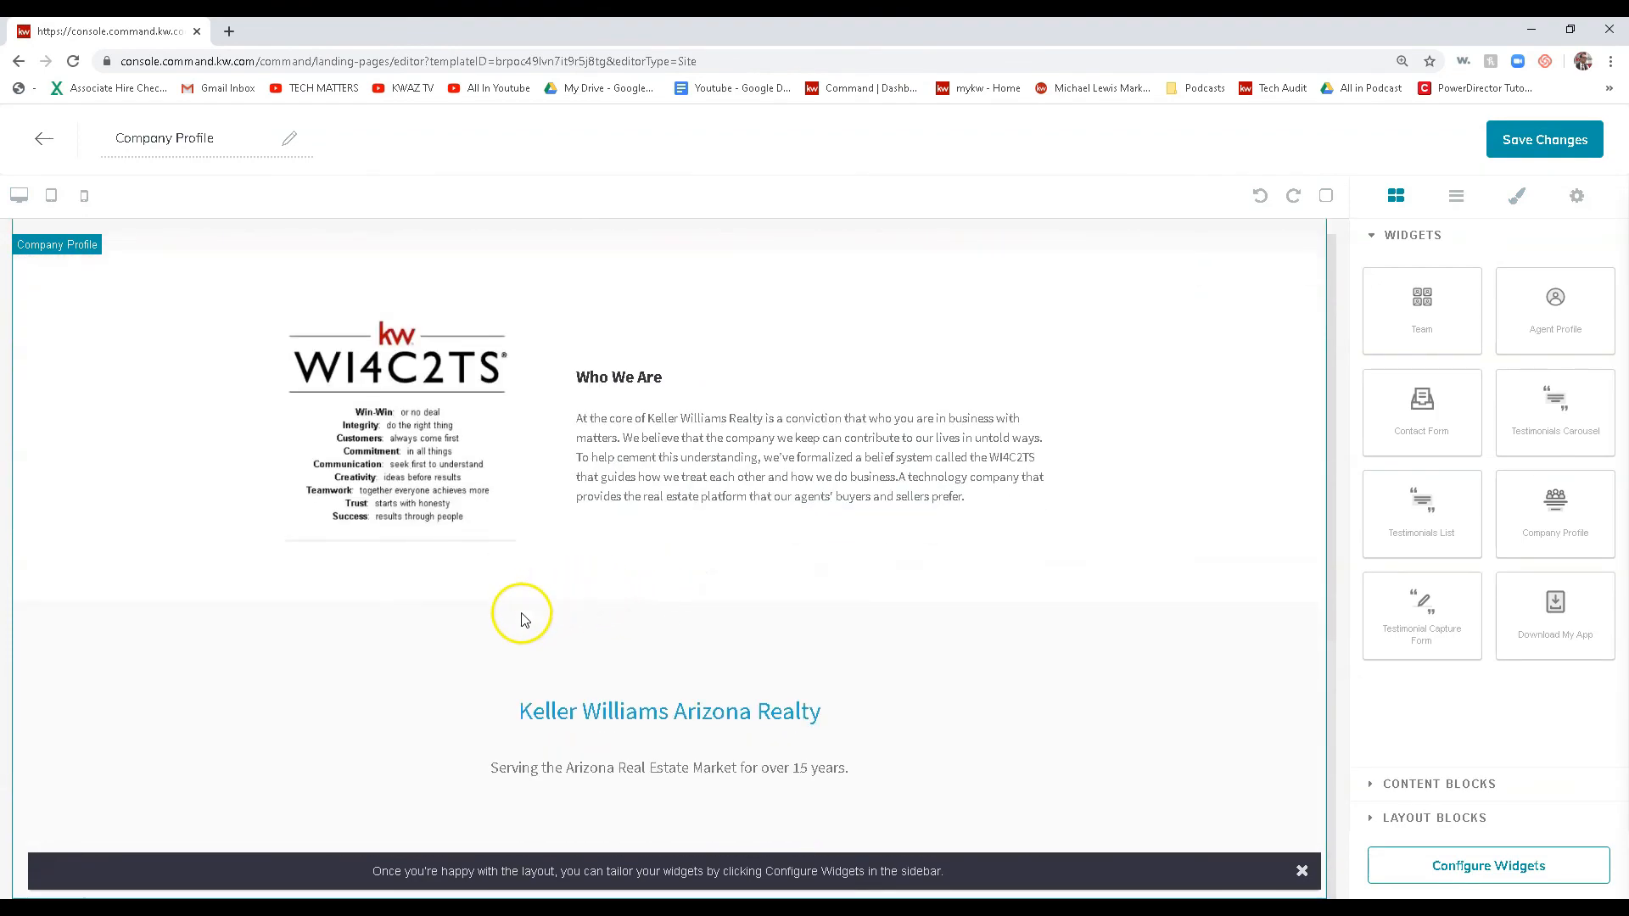
{"action": "scroll", "coordinate": [899, 611], "scroll_direction": "up", "scroll_amount": 6}
{"action": "scroll", "coordinate": [892, 607], "scroll_direction": "up", "scroll_amount": 6}
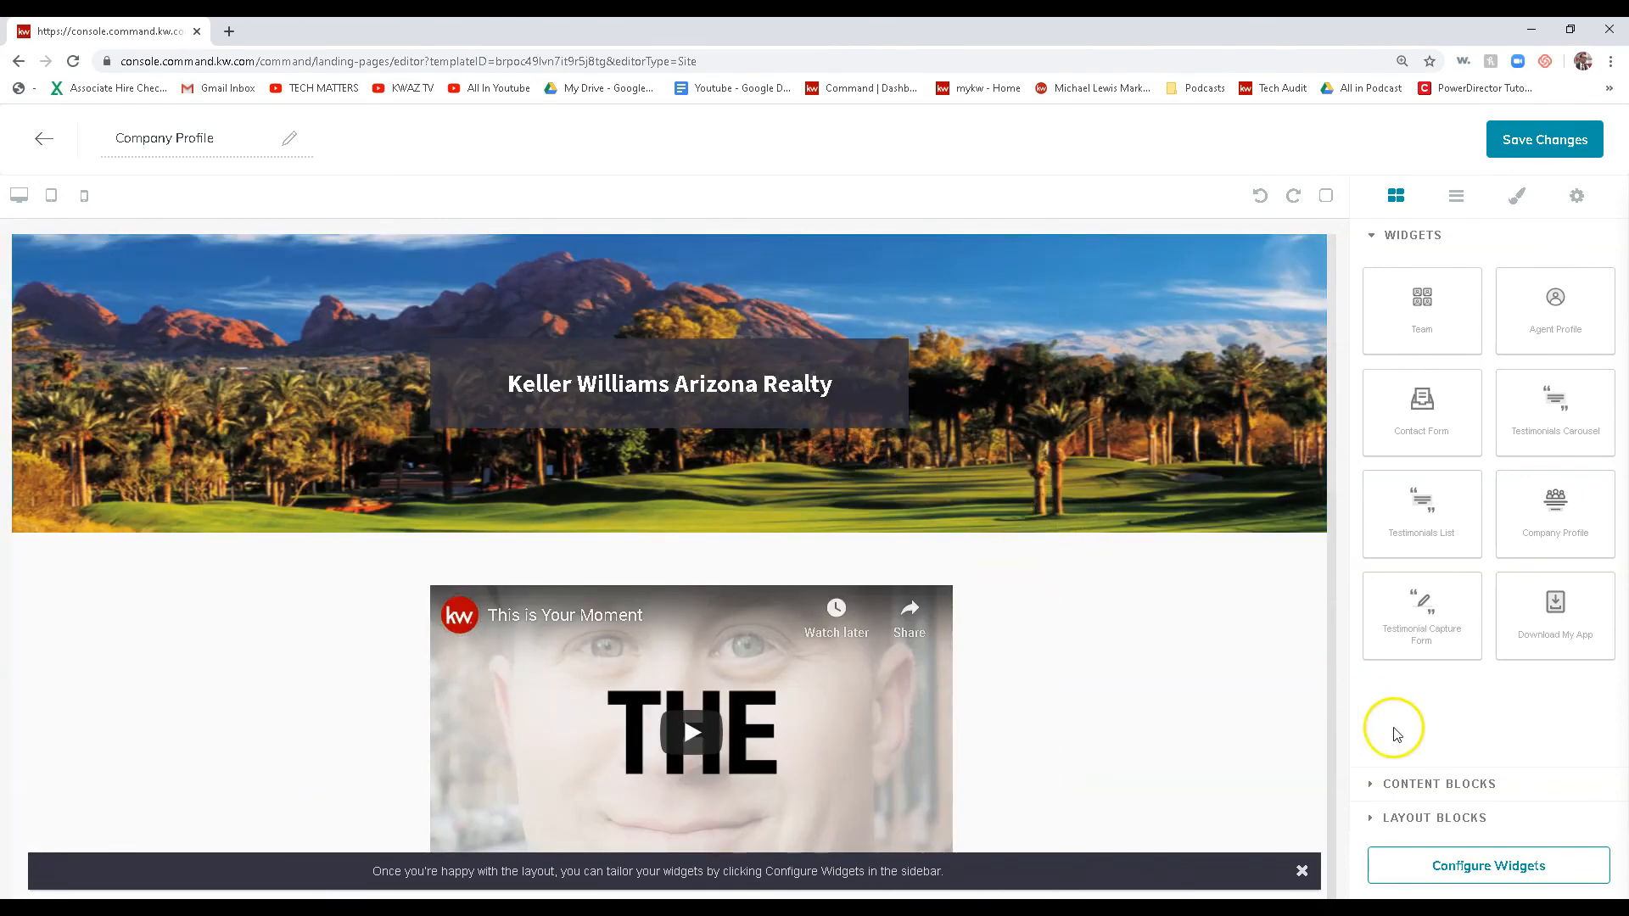
- Review the Company Profile widget's headline, section and footer fields, then leave the template editor
{"action": "left_click", "coordinate": [1498, 861]}
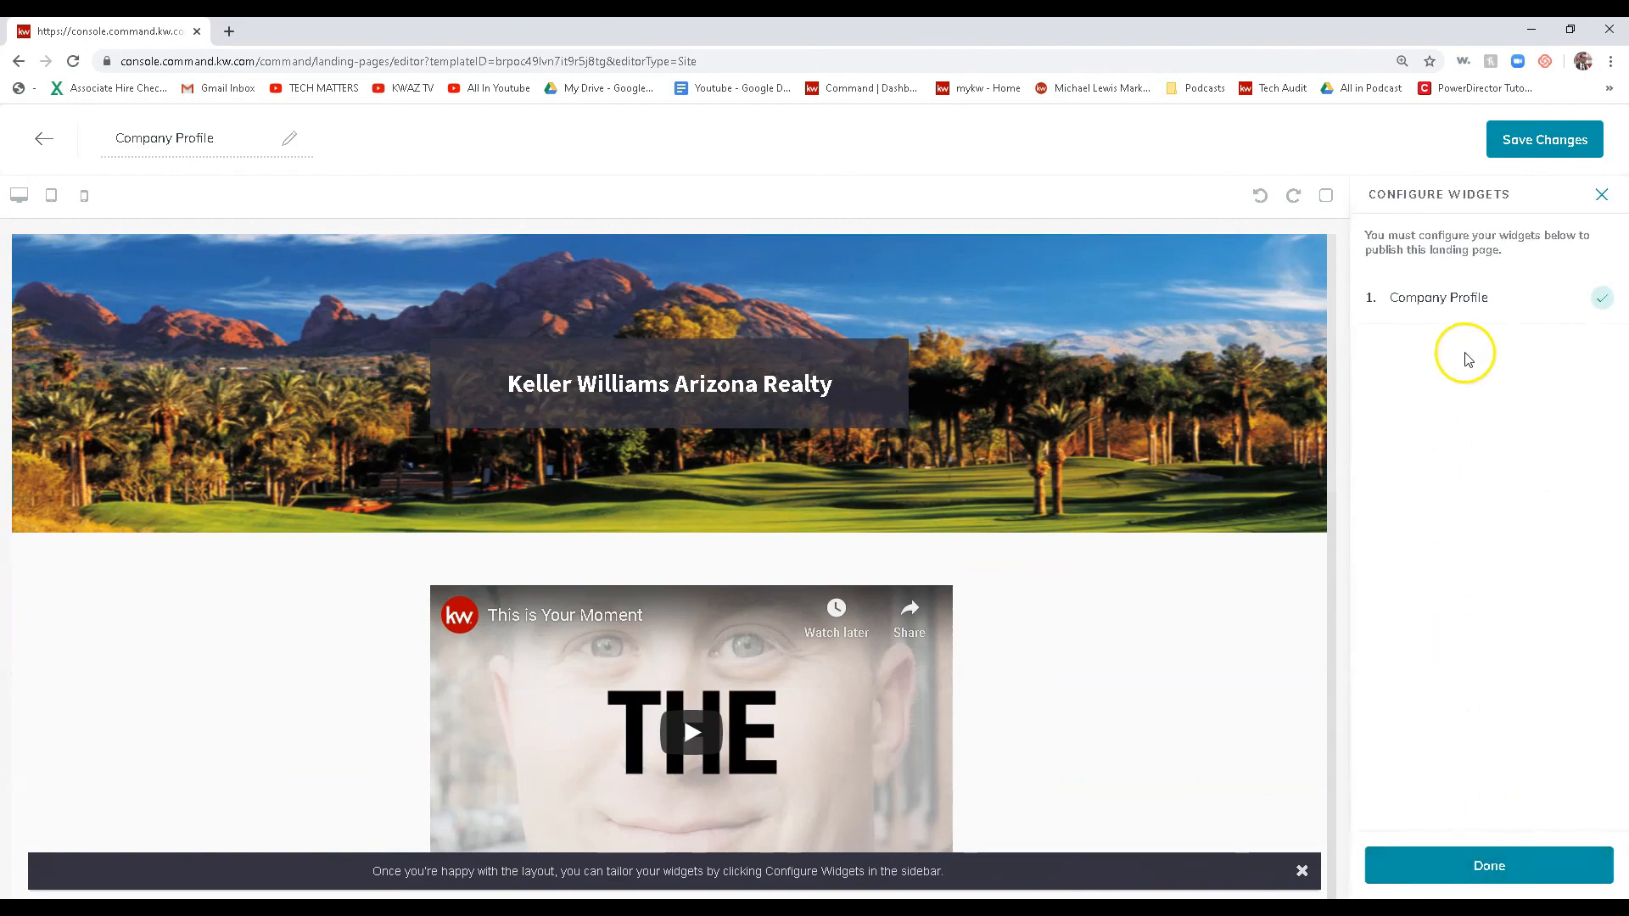
{"action": "left_click", "coordinate": [1467, 297]}
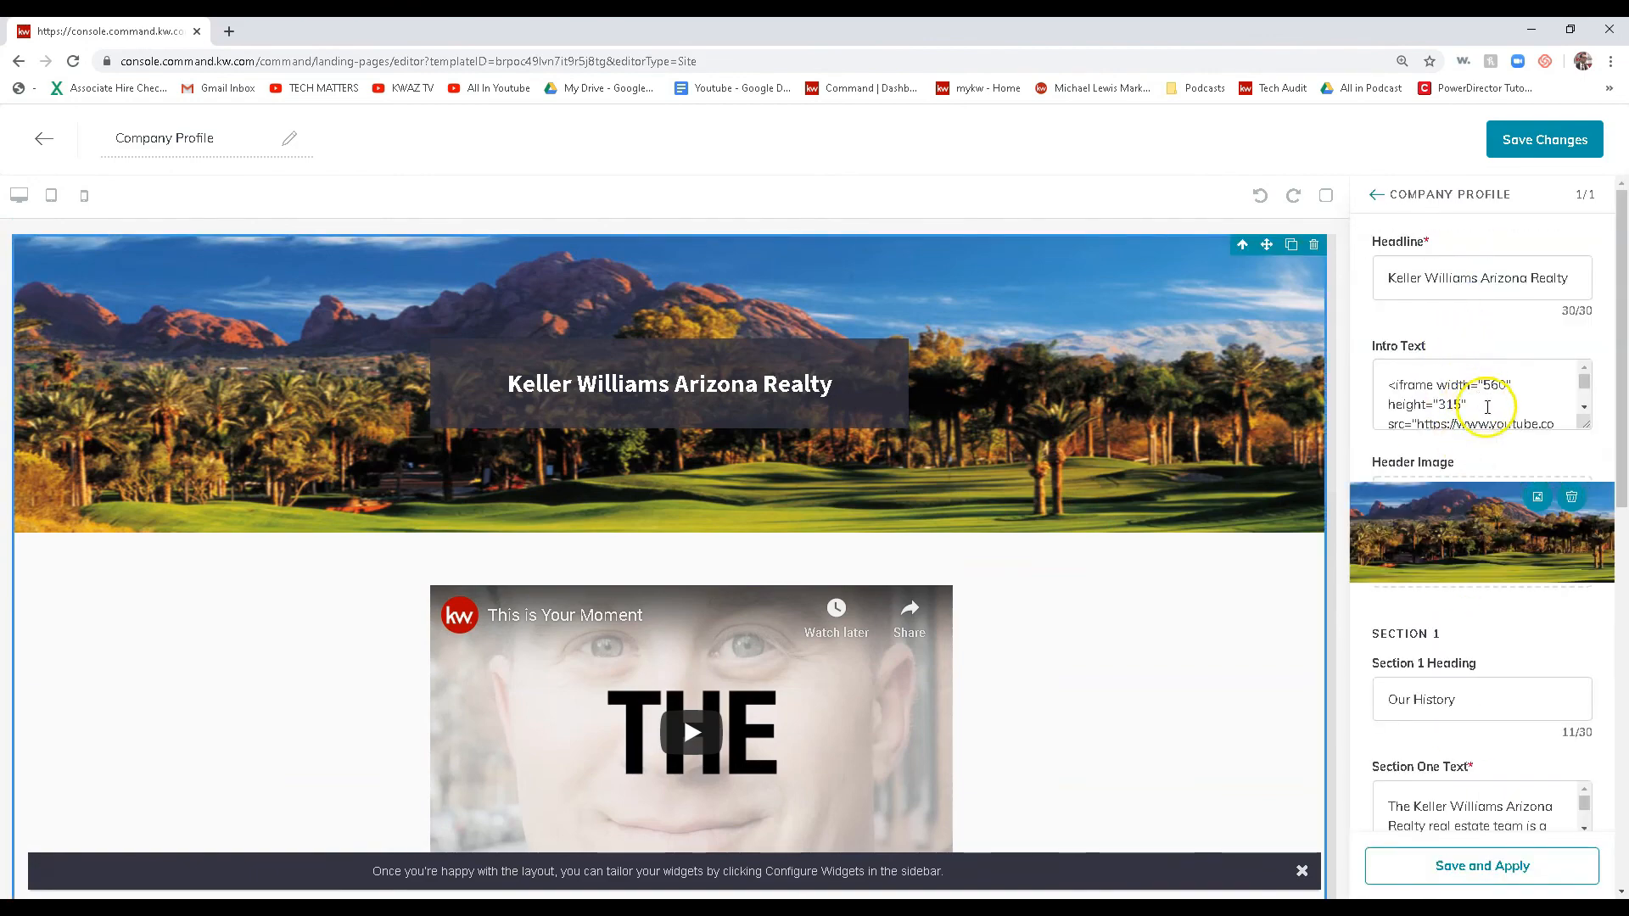
{"action": "scroll", "coordinate": [1484, 415], "scroll_direction": "down", "scroll_amount": 5}
{"action": "scroll", "coordinate": [1537, 698], "scroll_direction": "down", "scroll_amount": 8}
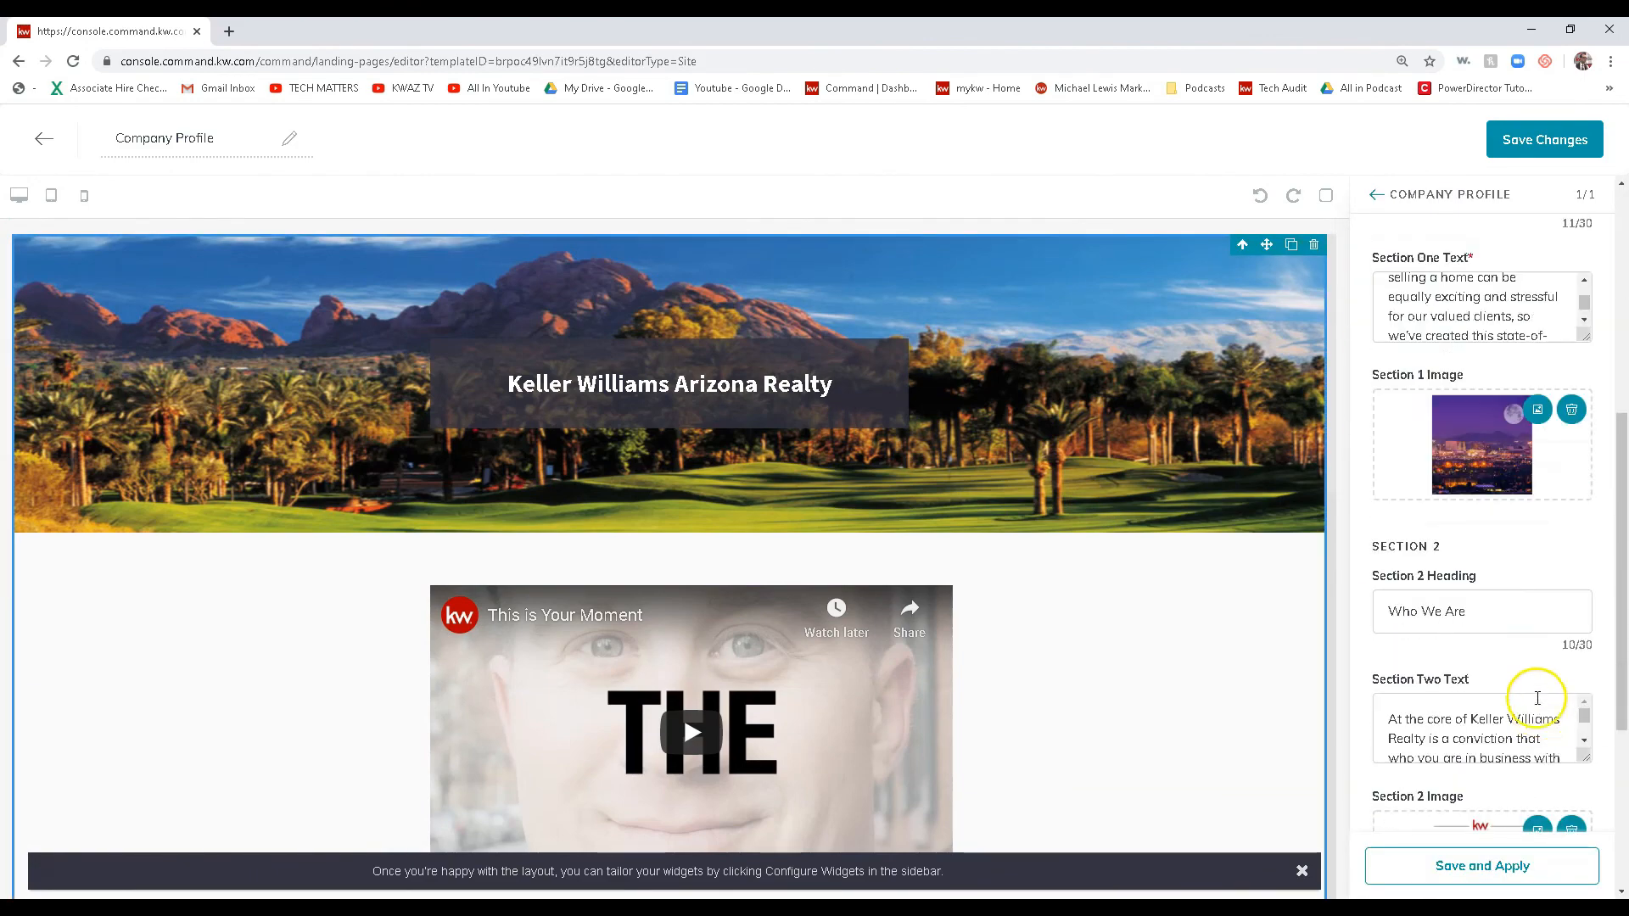
{"action": "left_click", "coordinate": [1489, 864]}
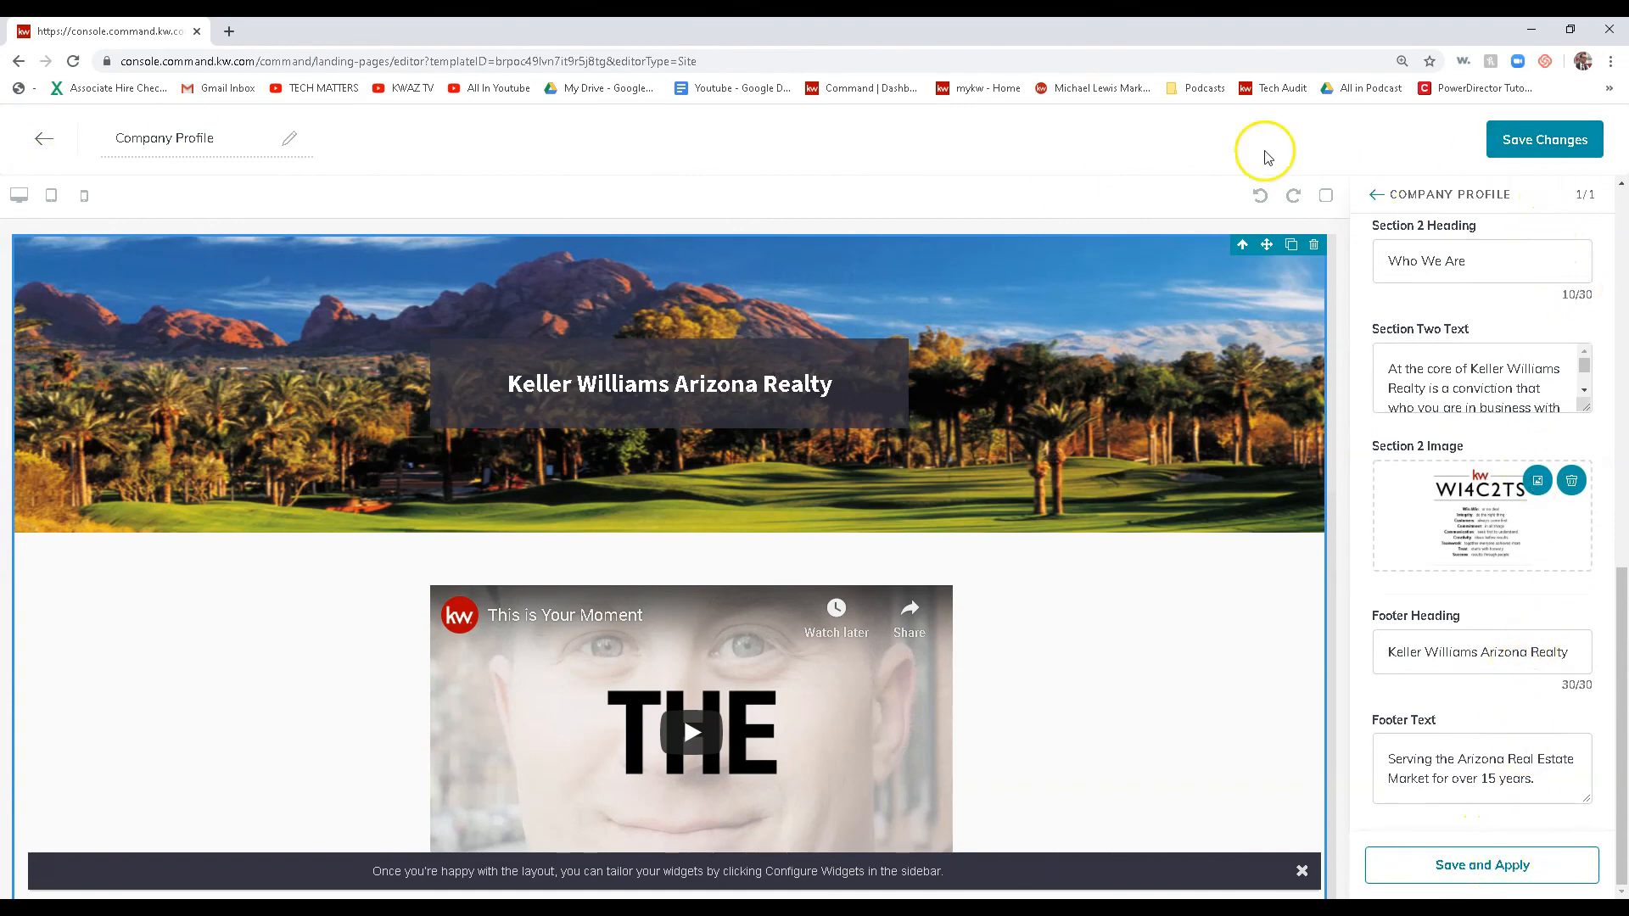
{"action": "left_click", "coordinate": [43, 137]}
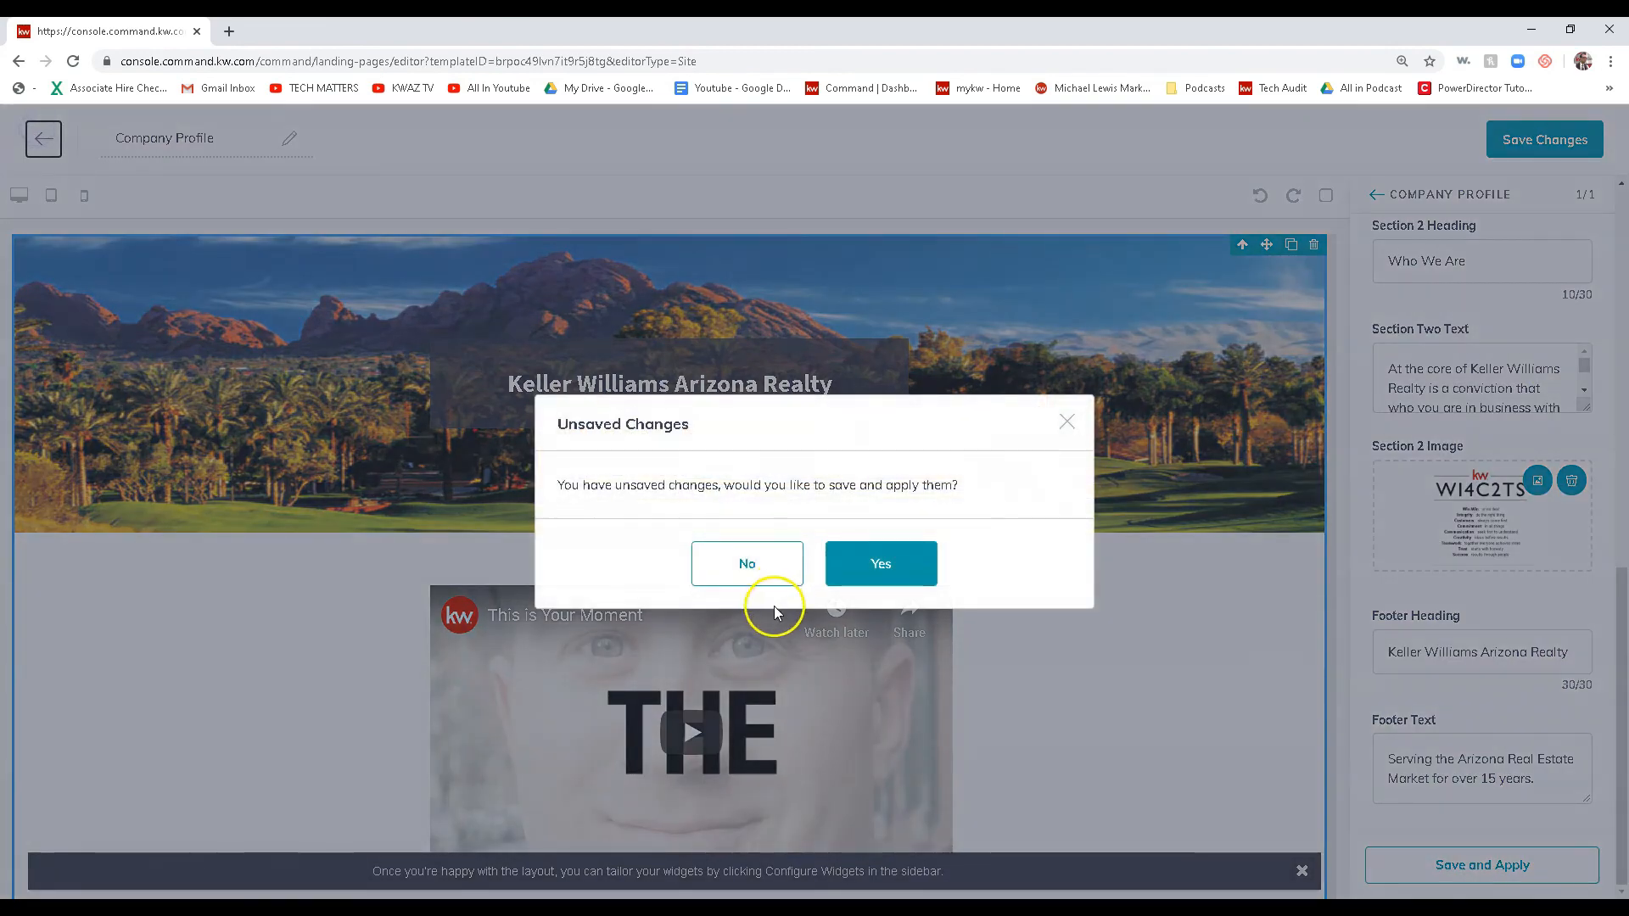
- Decline saving the Company Profile widget edits and return to My Design Templates
{"action": "left_click", "coordinate": [770, 556]}
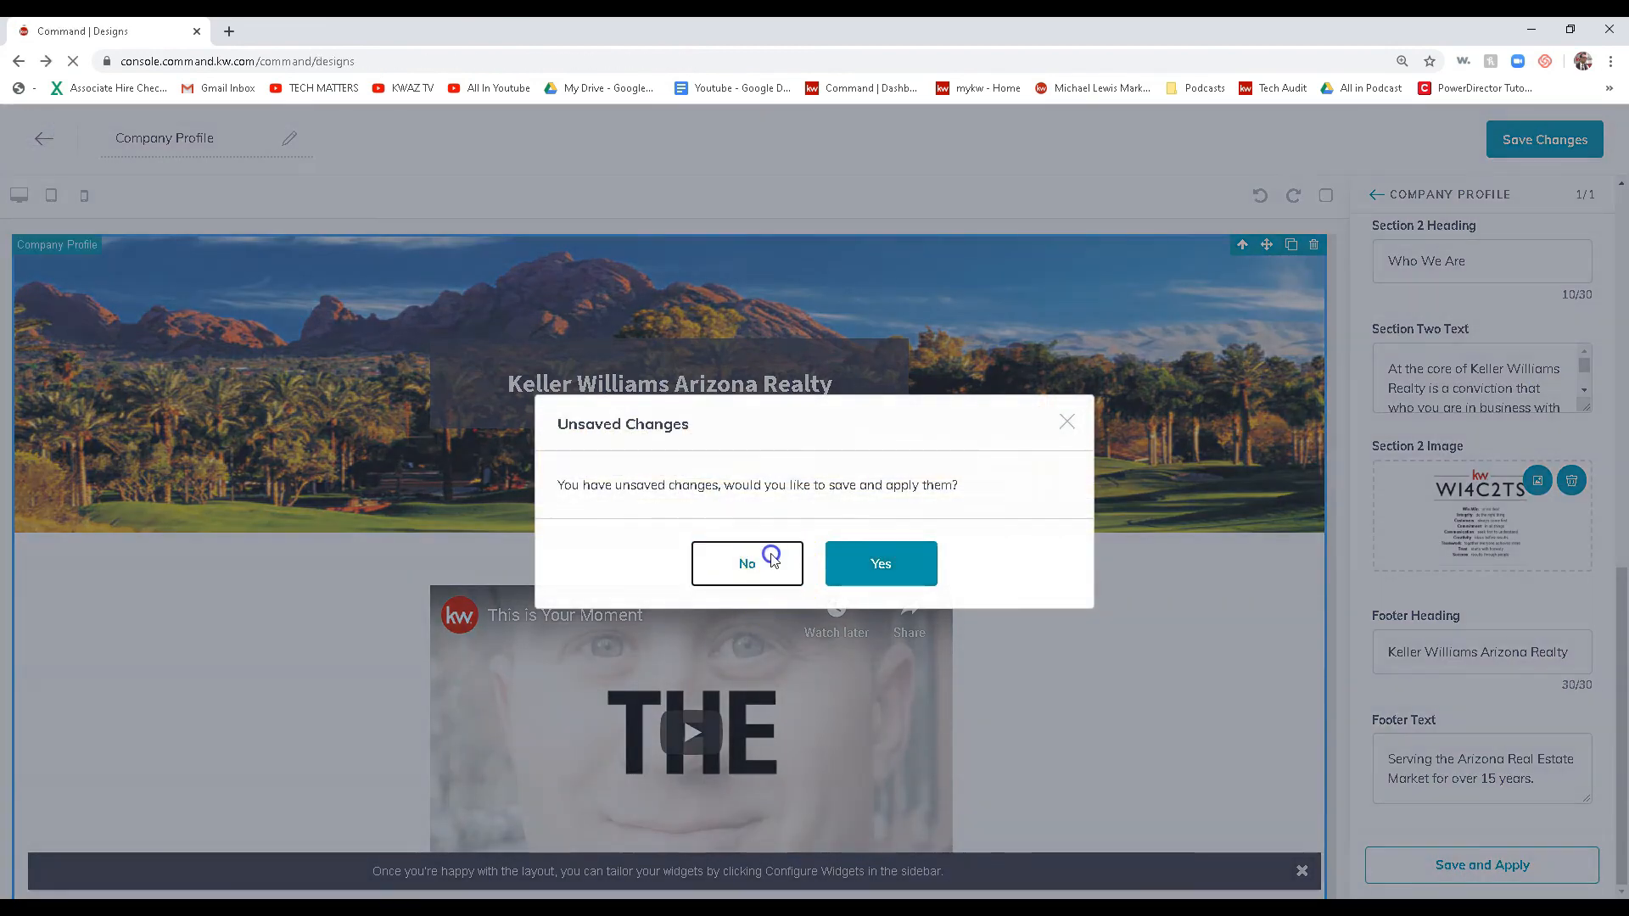